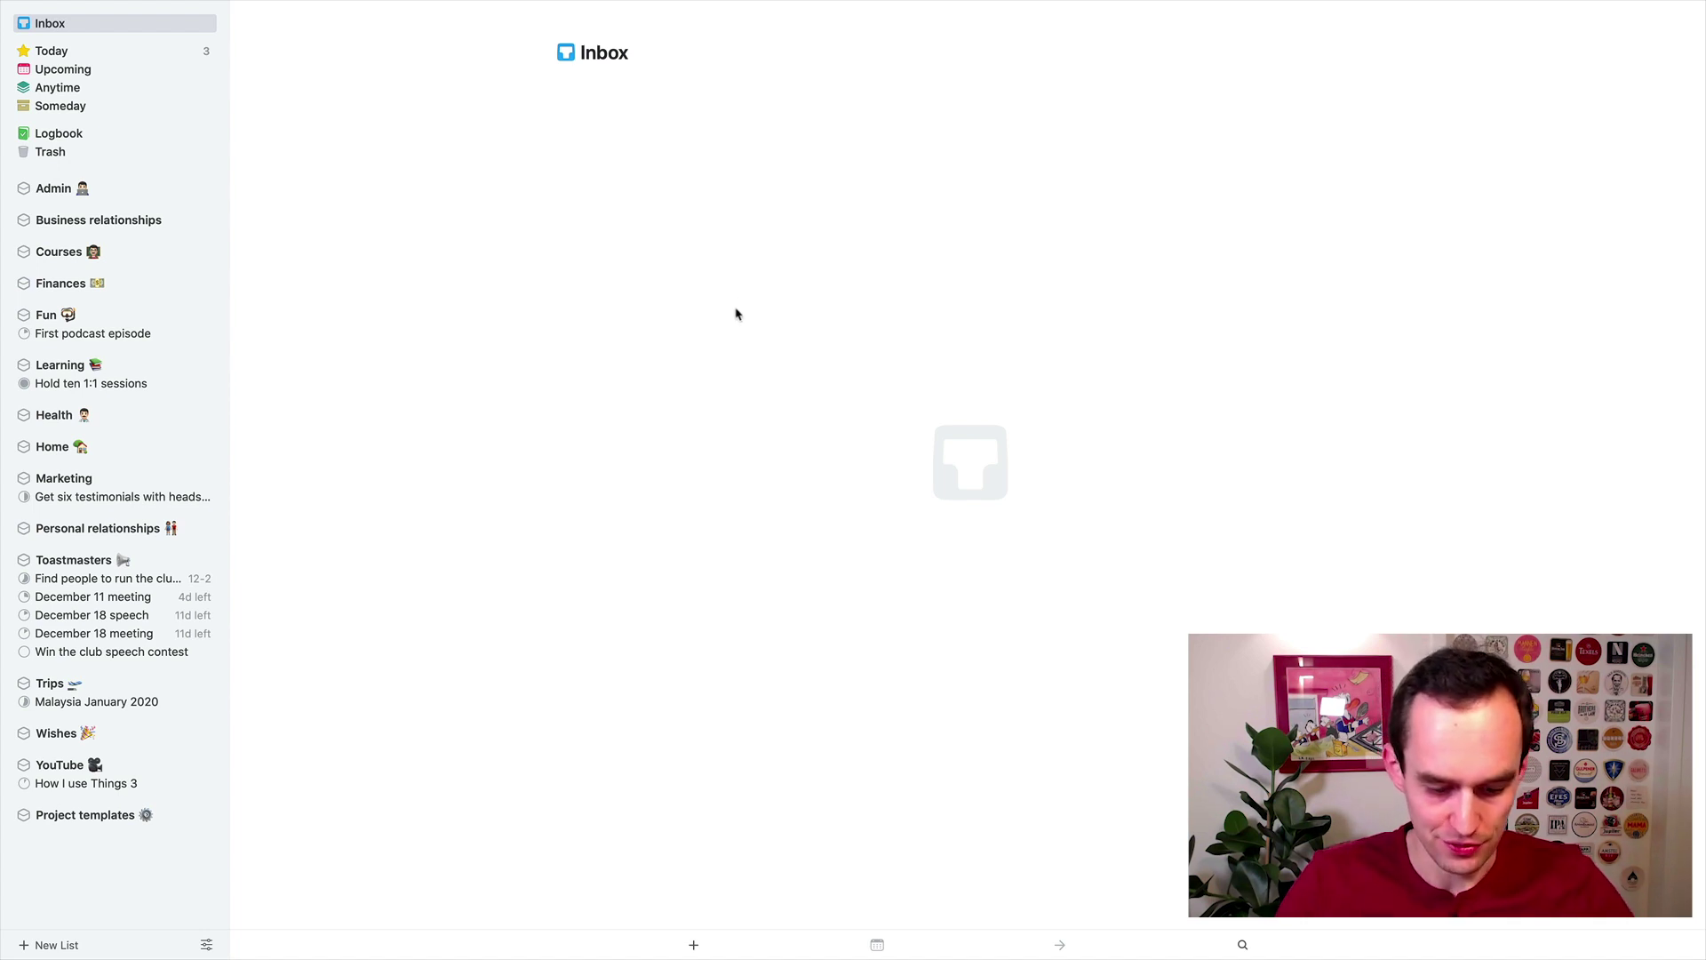
# Add a to-do named "Clean the kitchen counter" to the Inbox.
pyautogui.press('super+n')
pyautogui.write('Clean the ')
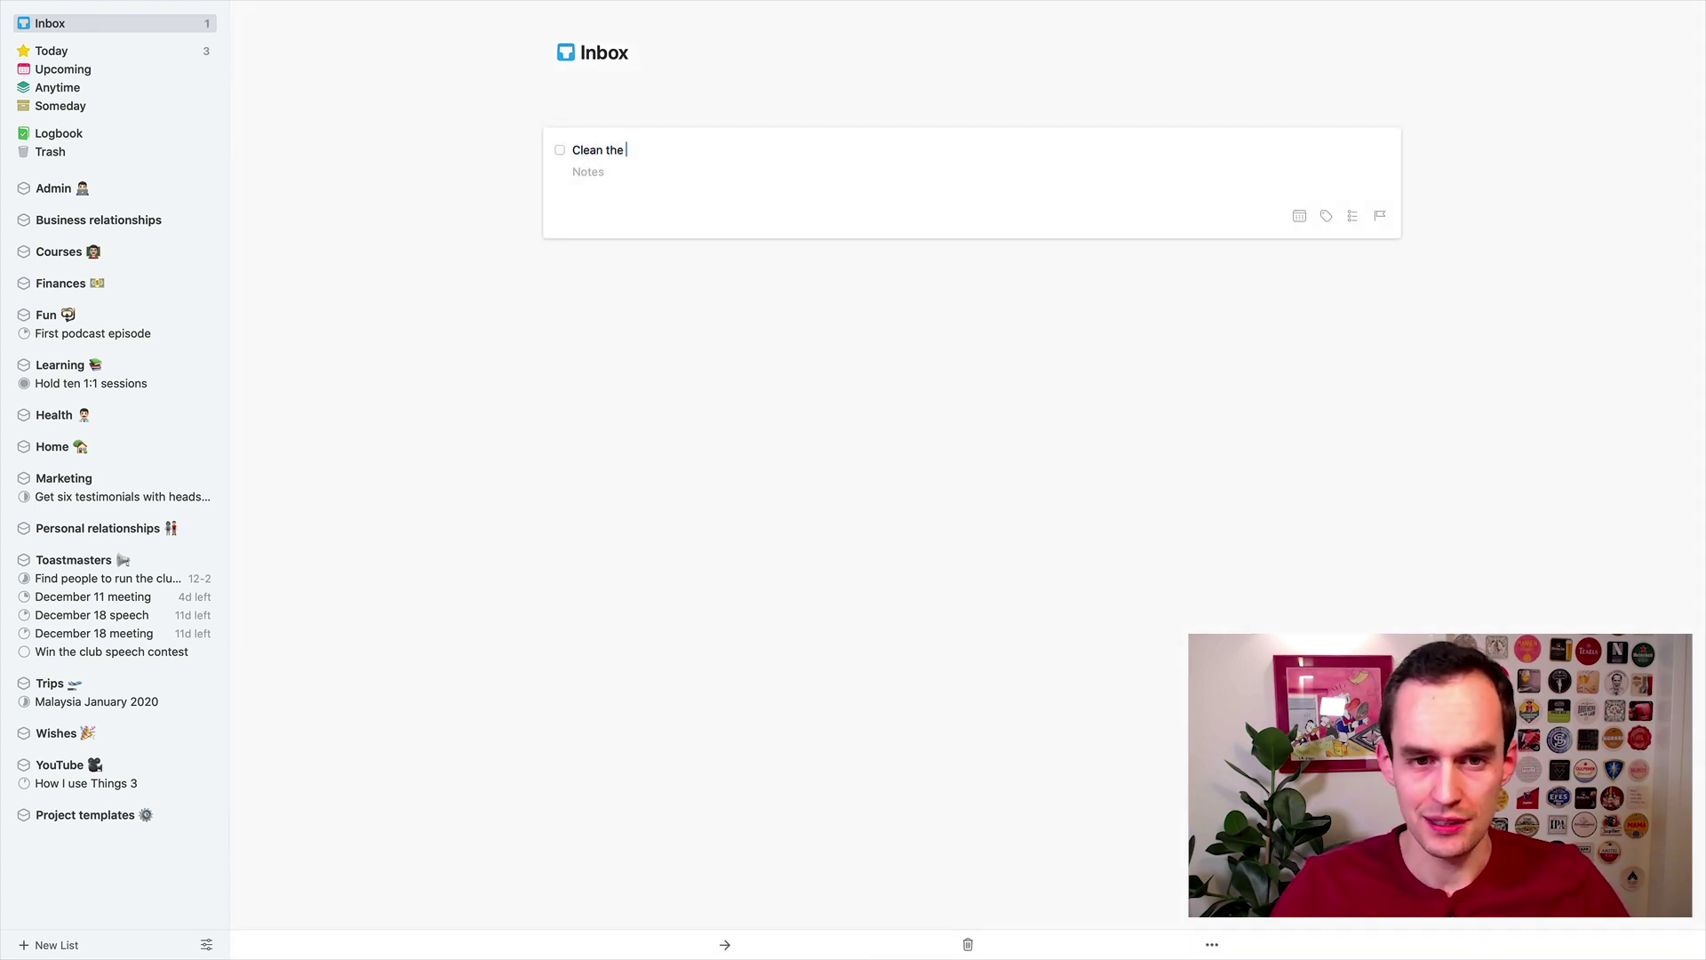
pyautogui.write('kitchen counter')
pyautogui.press('Return')
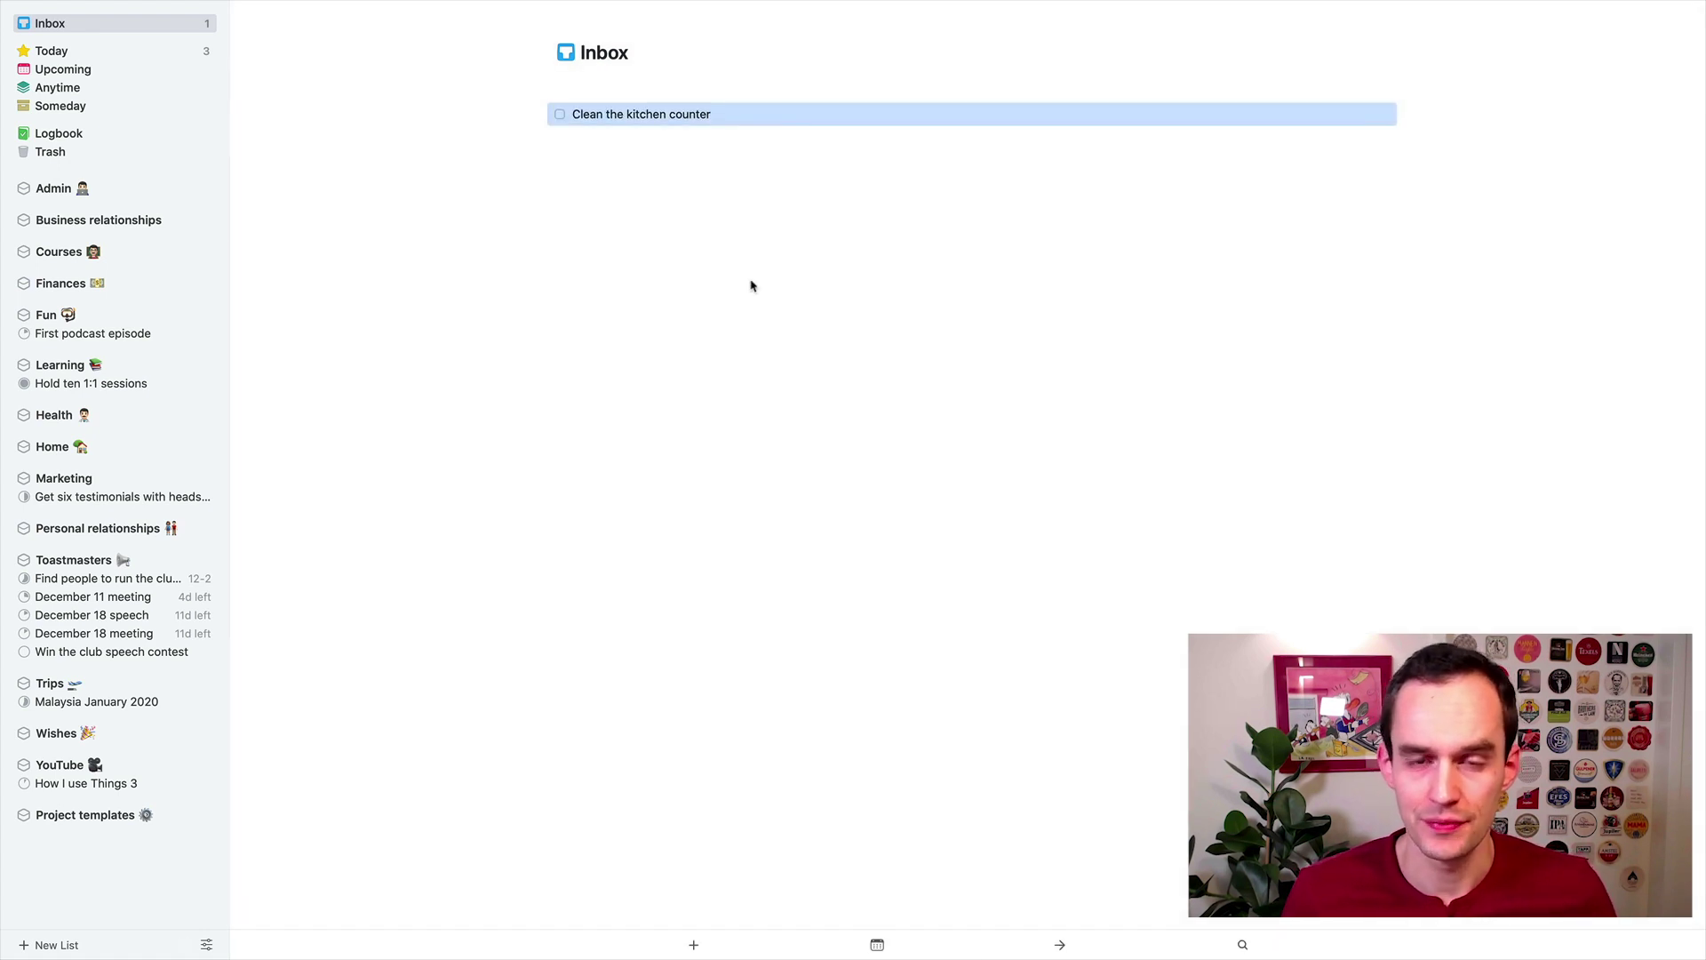
pyautogui.press('Escape')
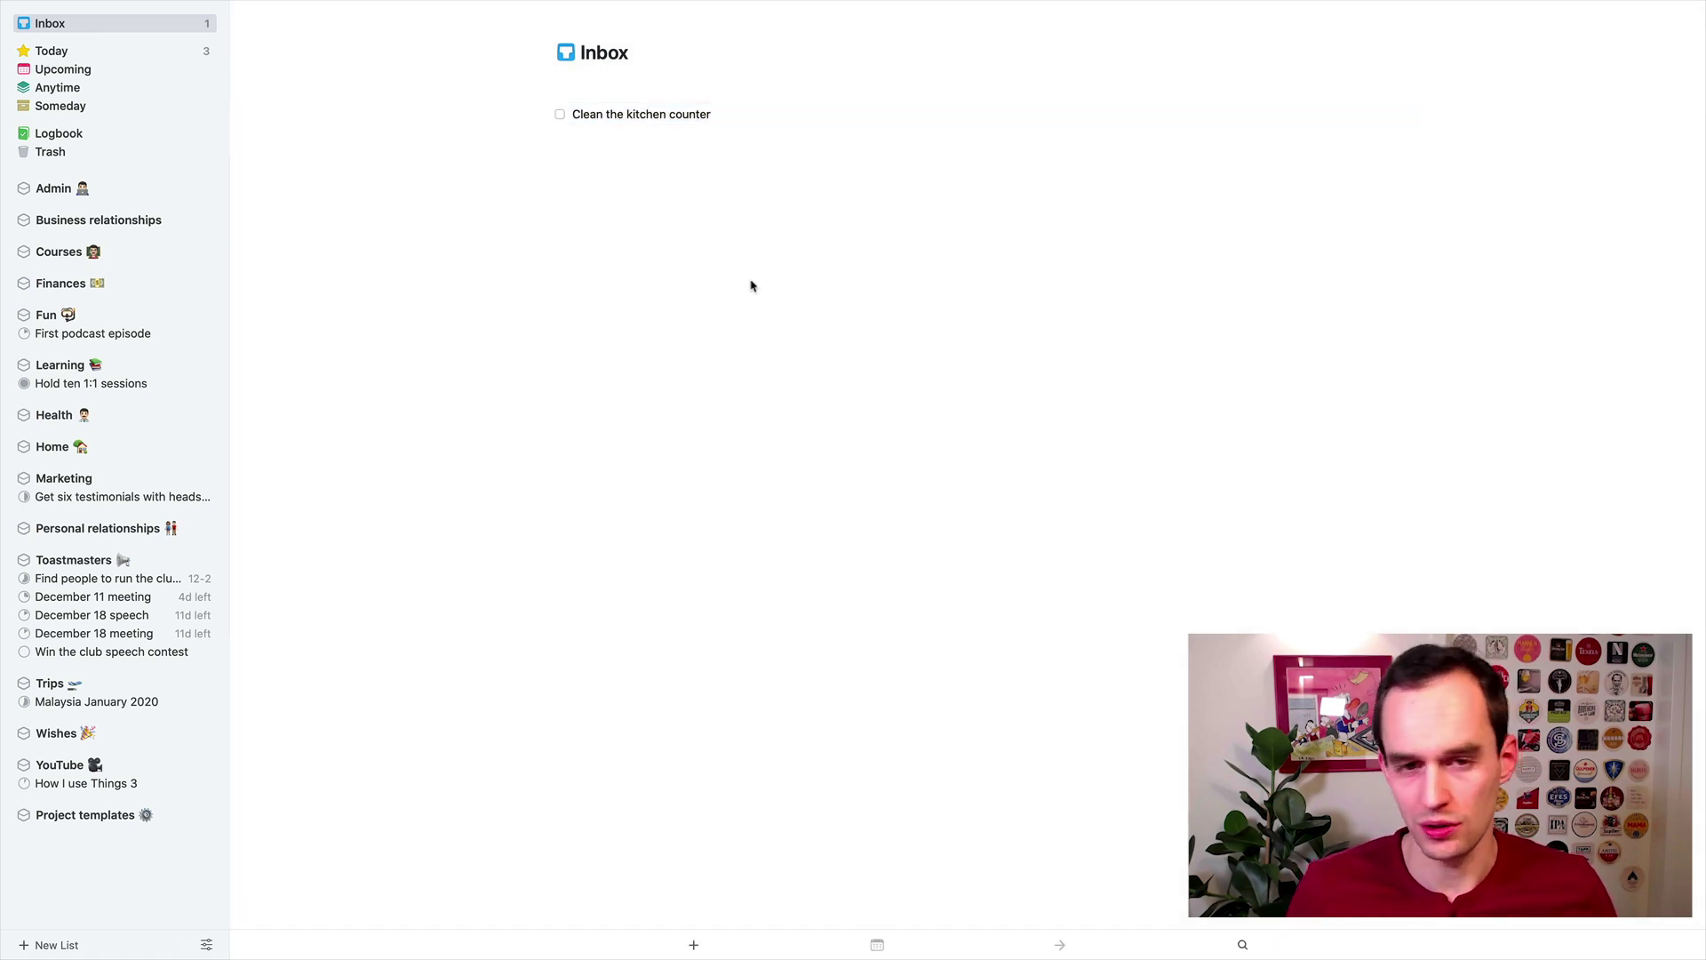
# Delete the "Clean the kitchen counter" to-do from the Inbox.
pyautogui.click(680, 117)
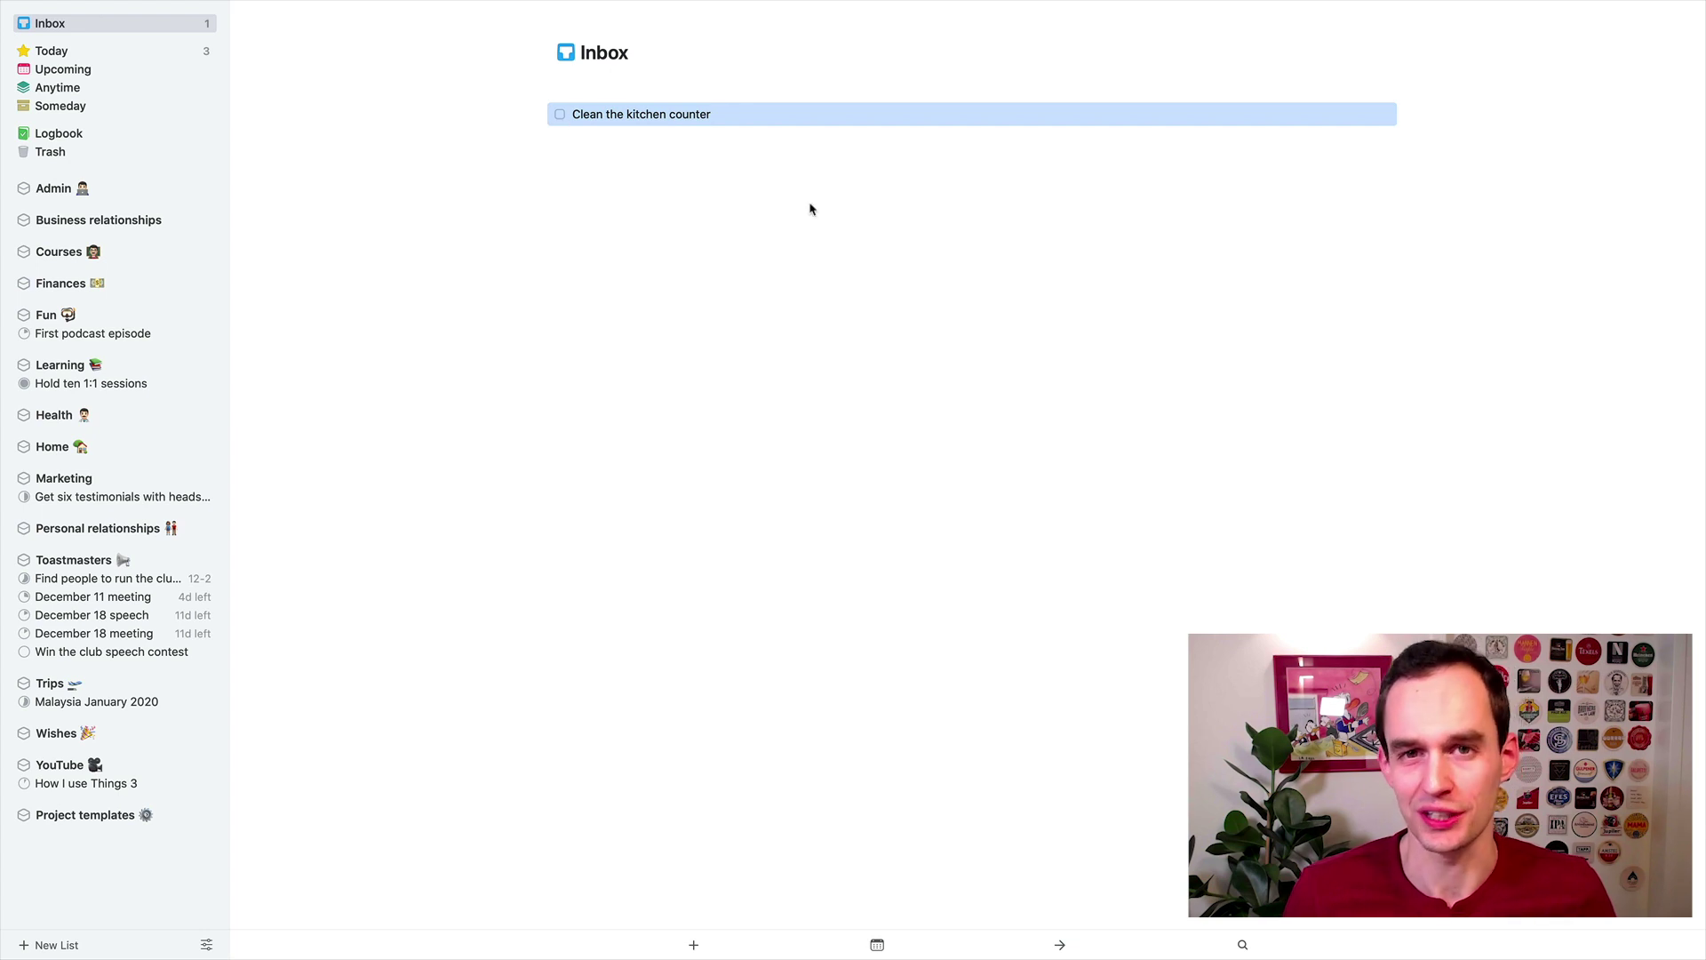
pyautogui.press('Escape')
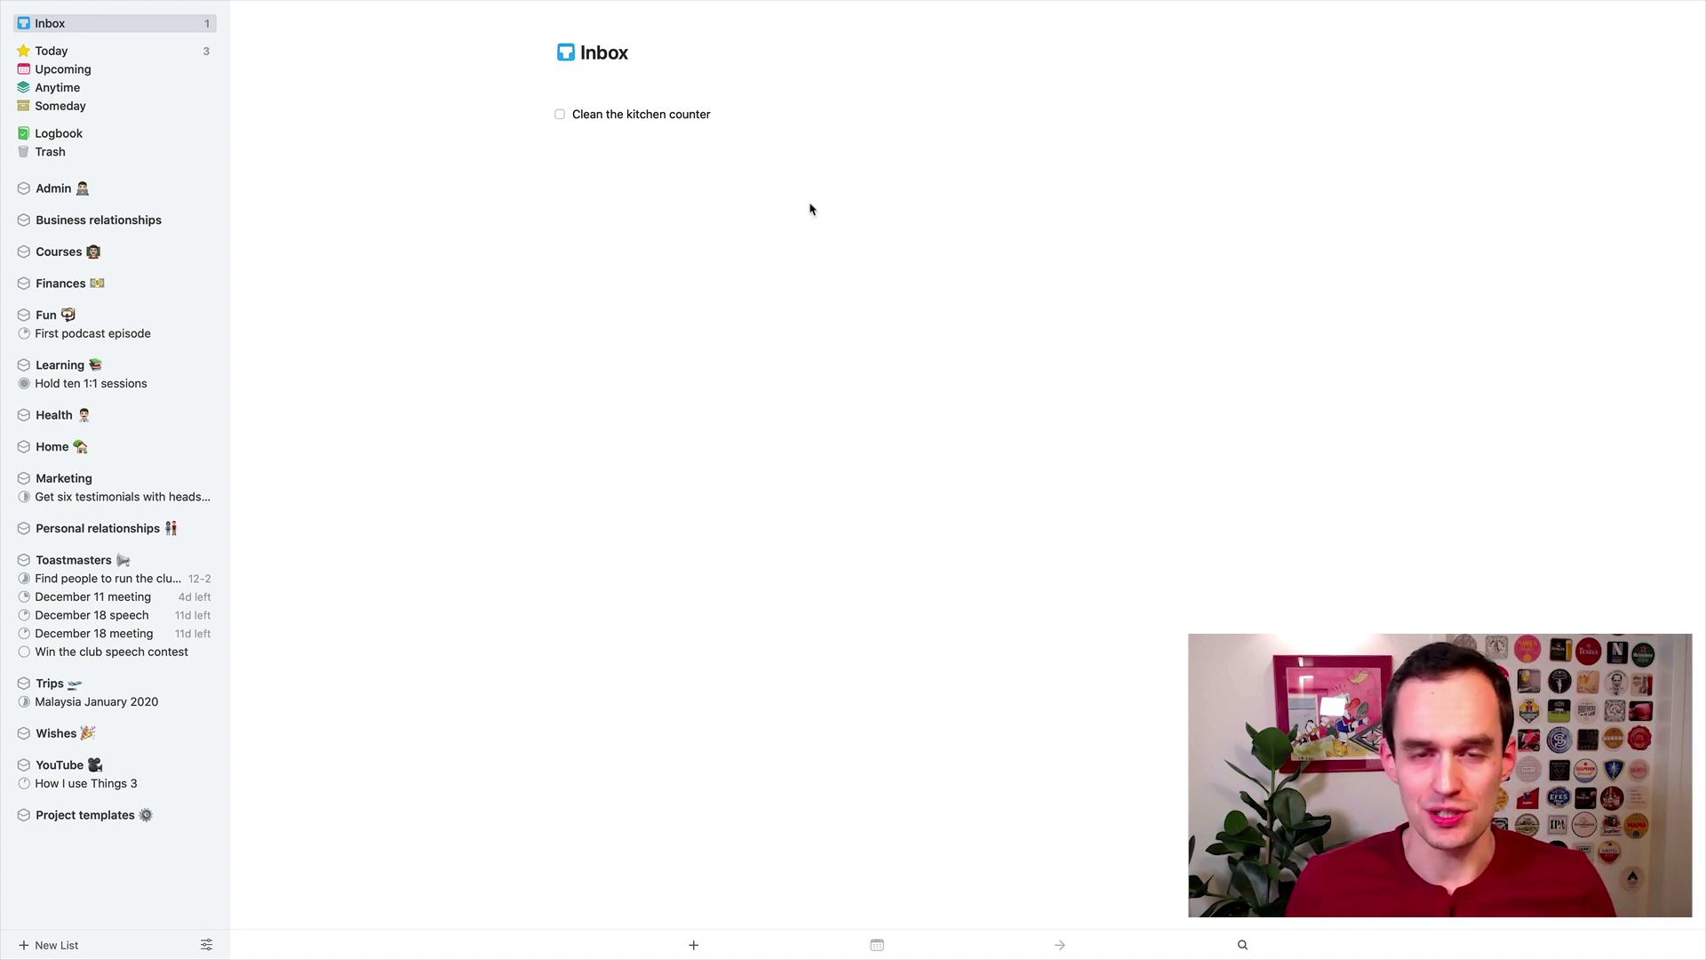
pyautogui.click(669, 120)
pyautogui.press('Delete')
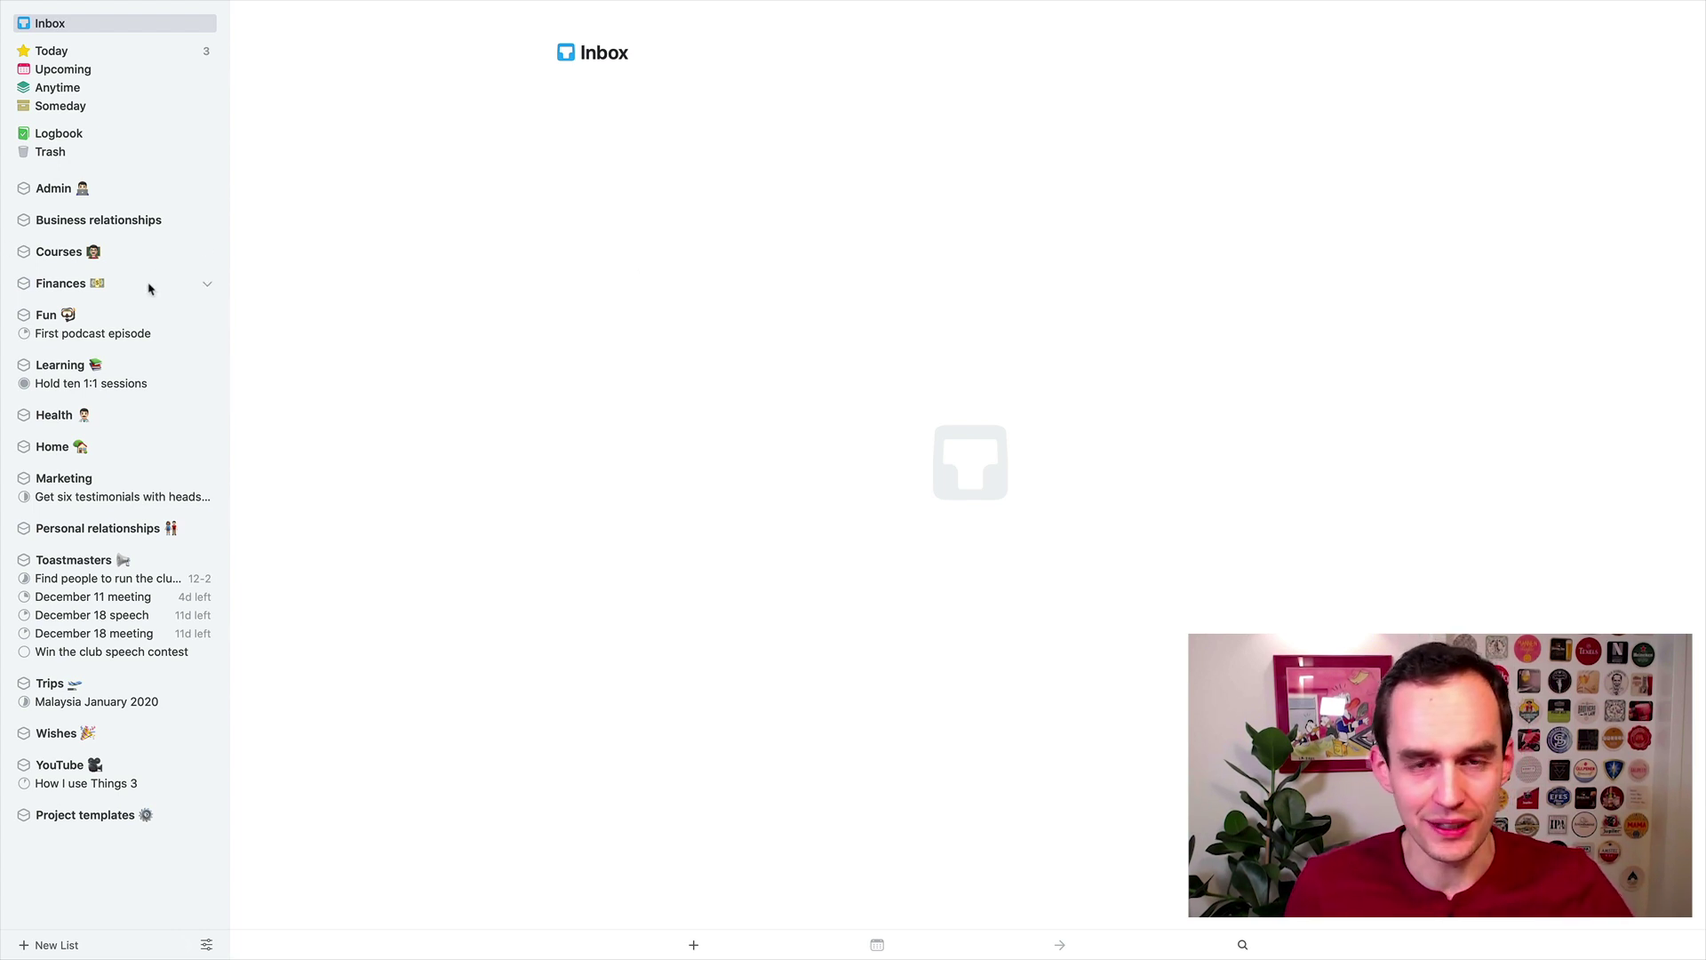
# Add a to-do named "File my tax return" to the Inbox and convert it to a project.
pyautogui.press('super+n')
pyautogui.write('Fi')
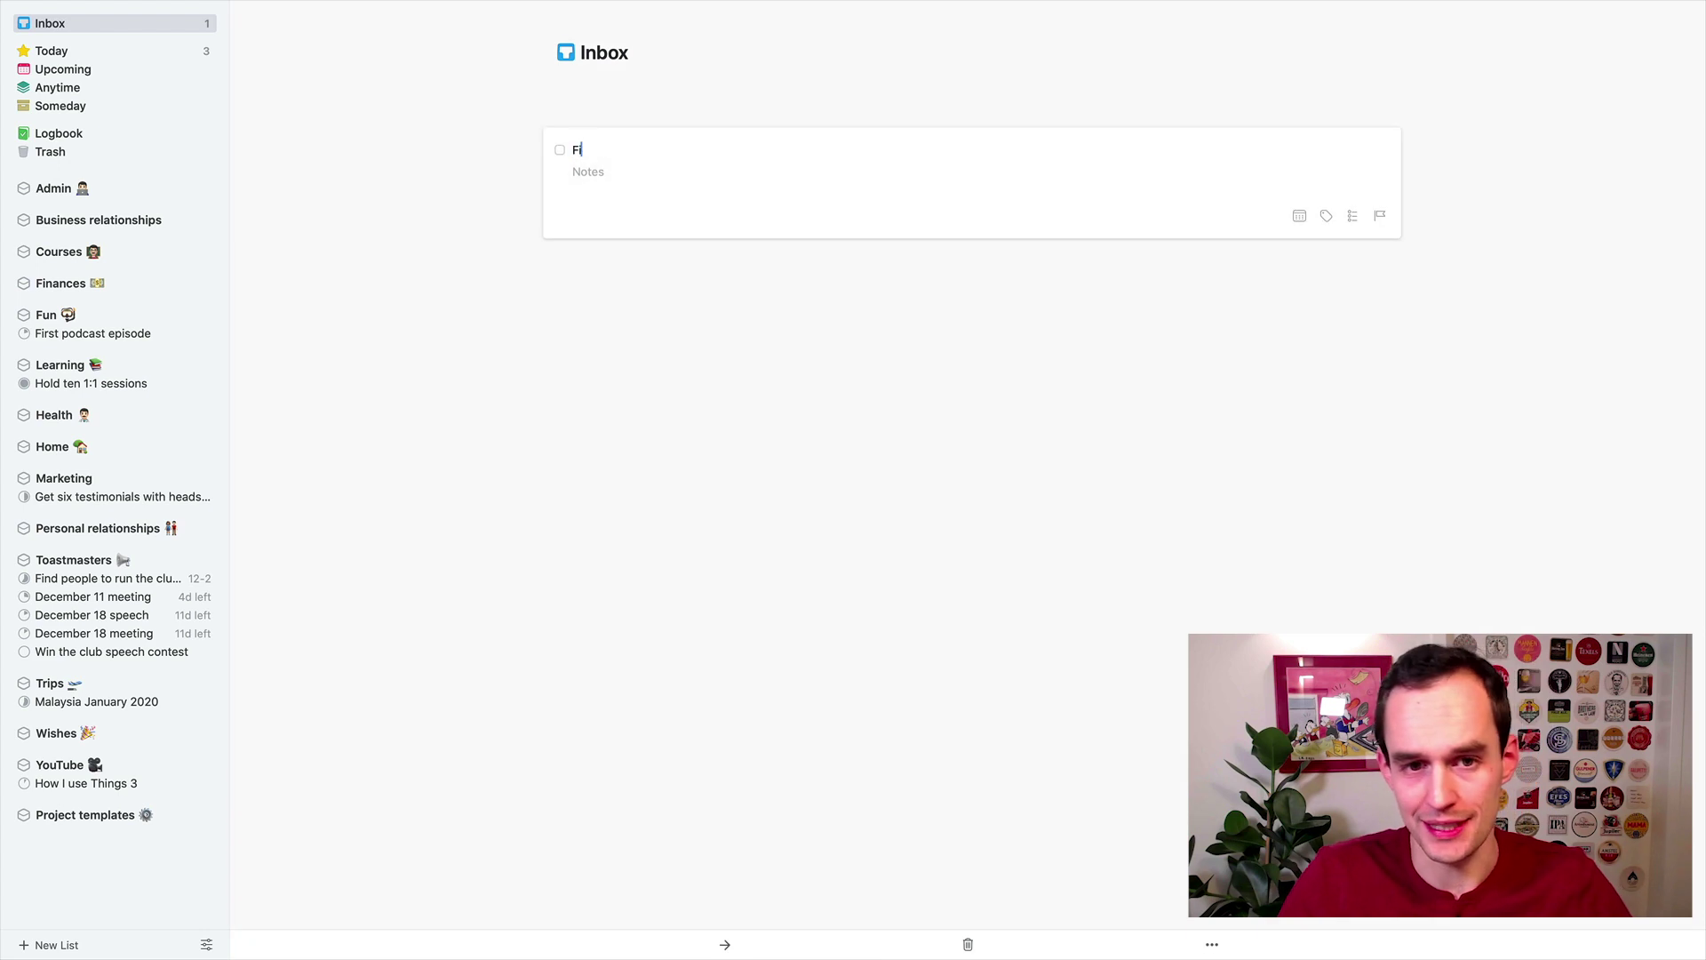
pyautogui.write('le my tax return')
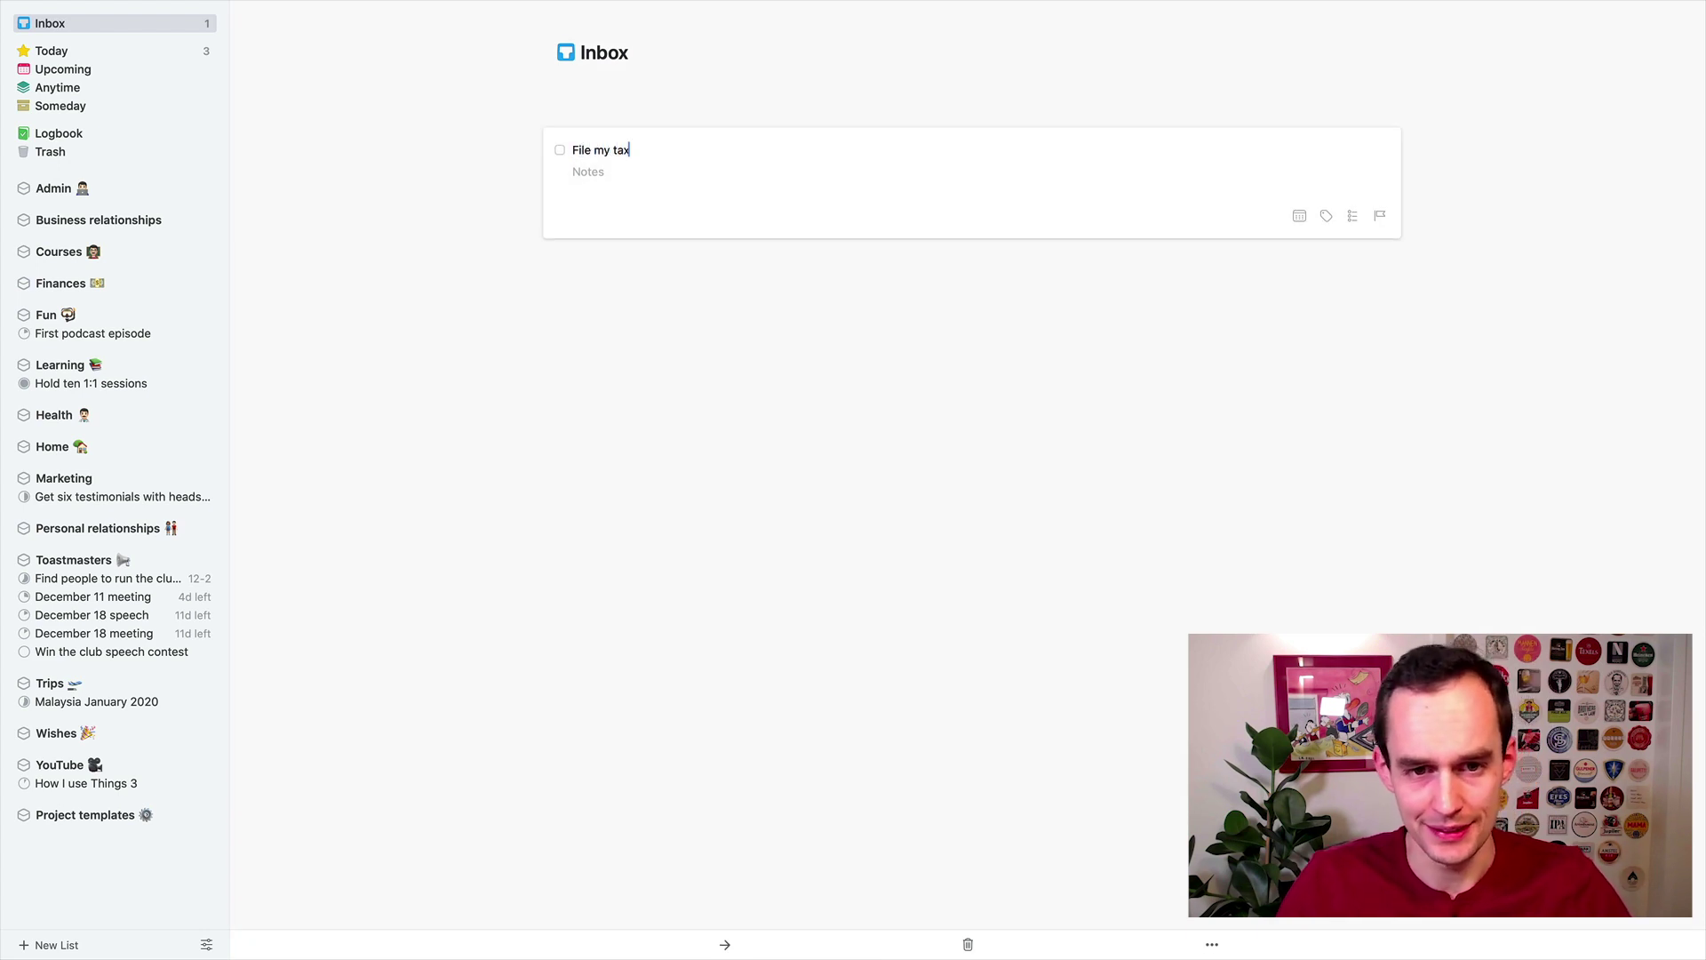
pyautogui.press('Return')
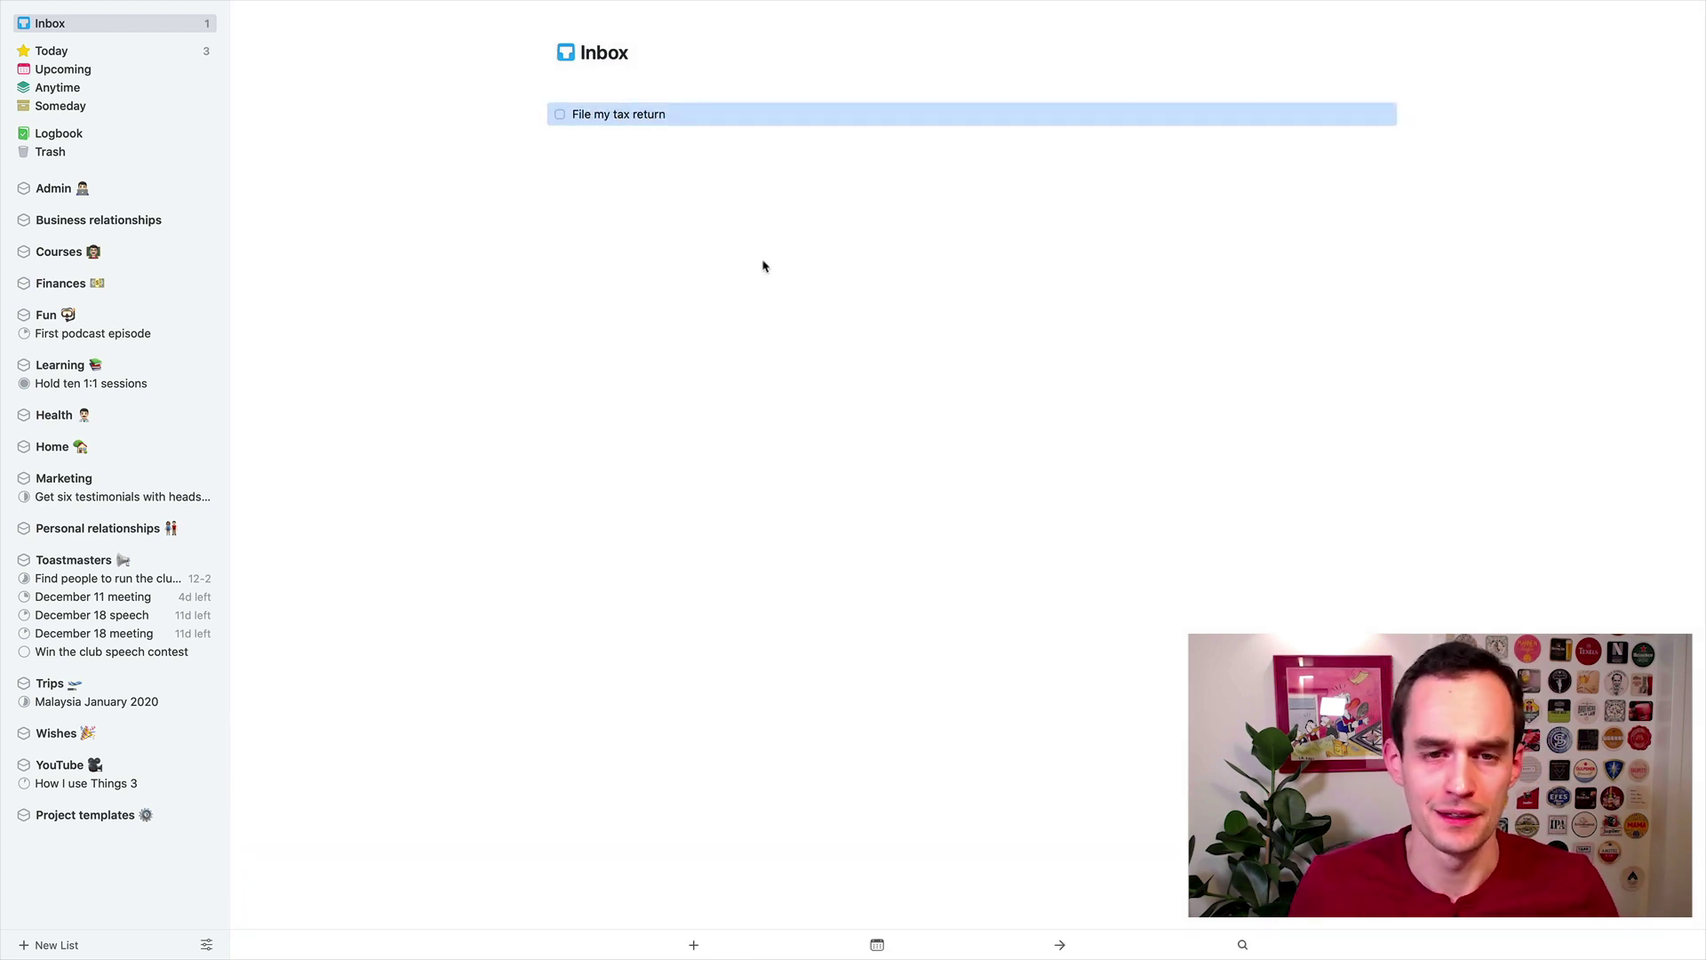
pyautogui.click(764, 265)
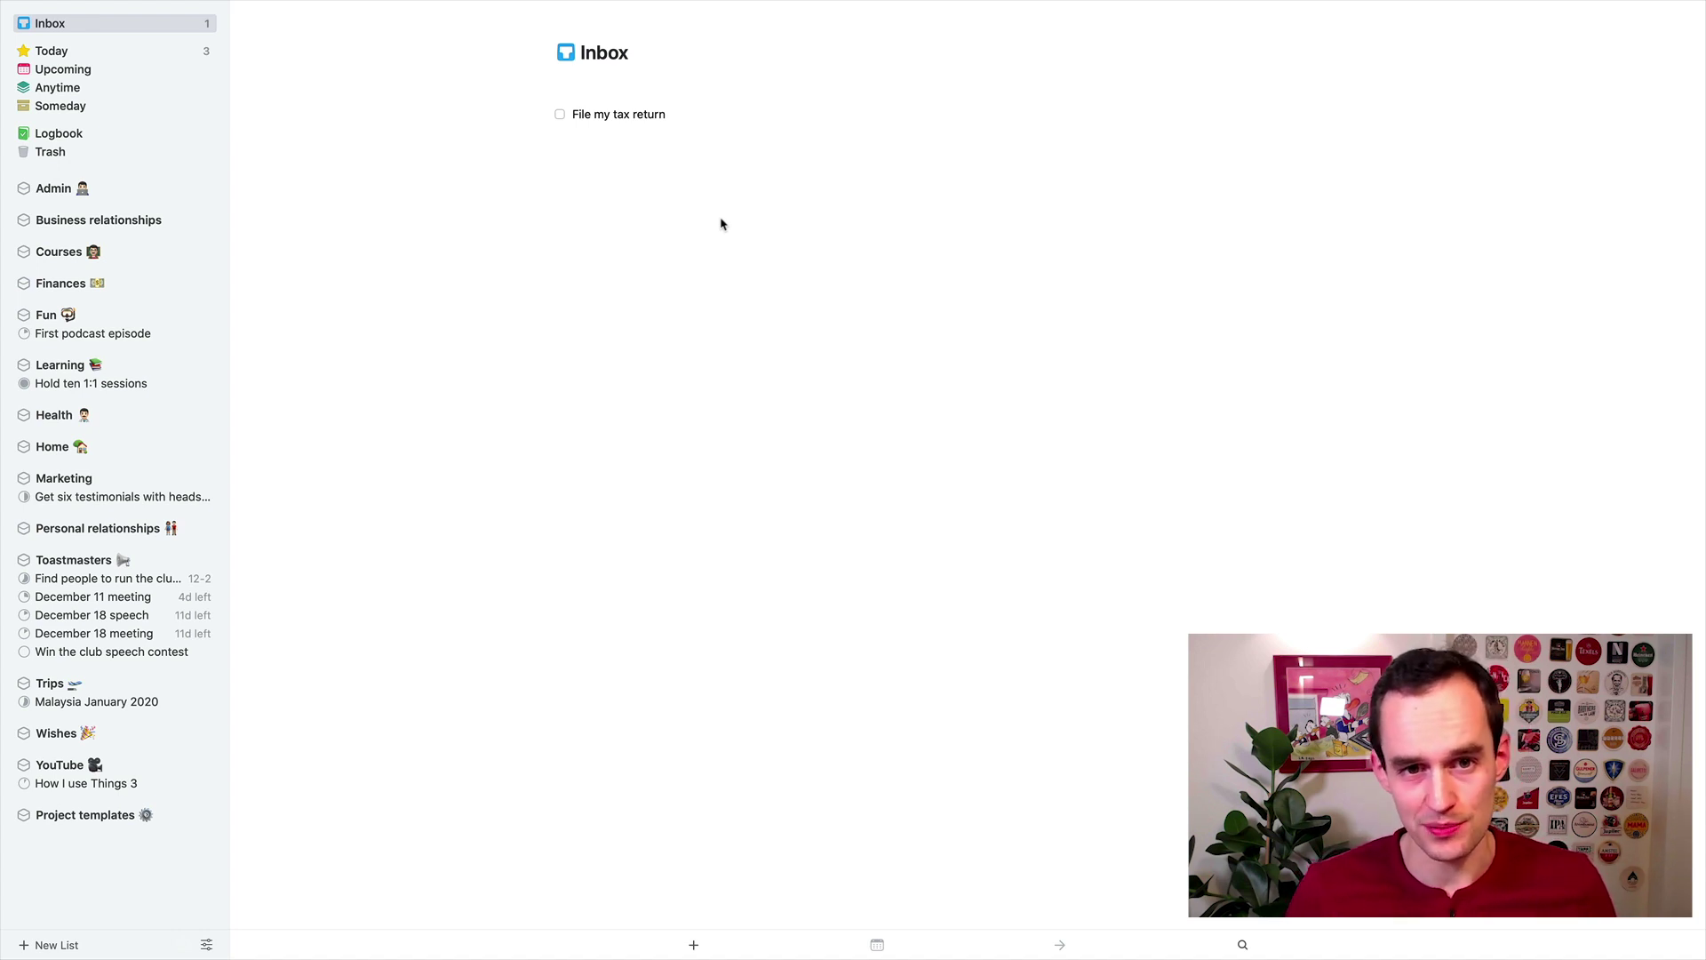
pyautogui.rightClick(602, 118)
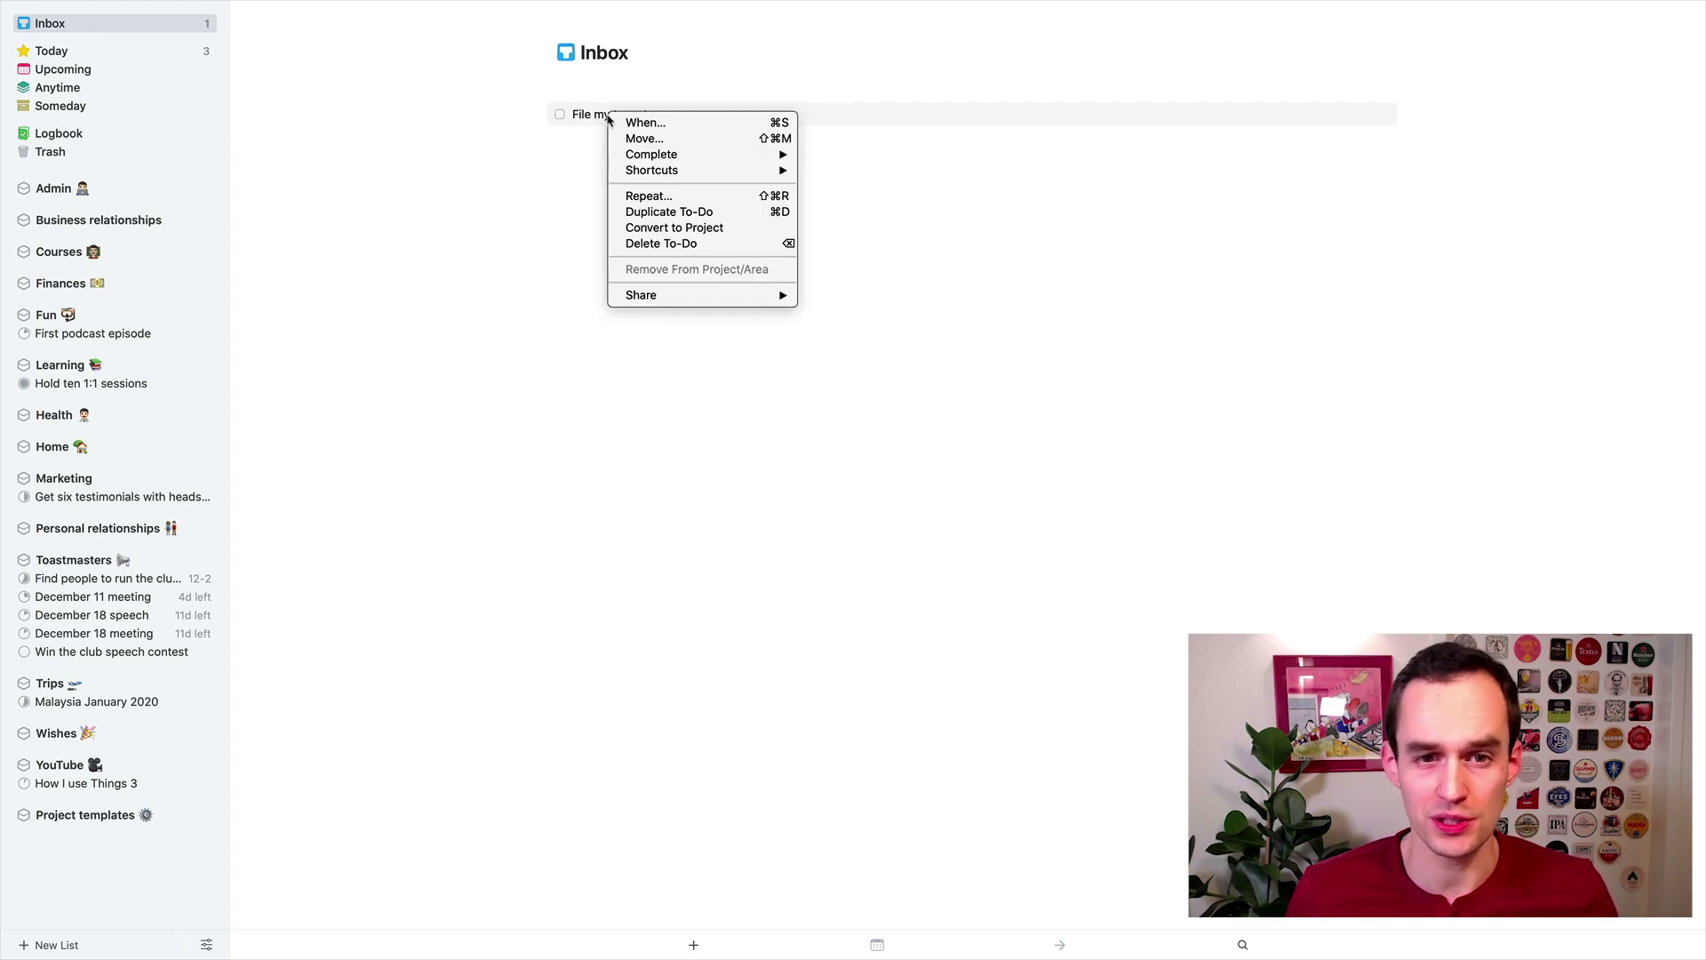
pyautogui.click(706, 233)
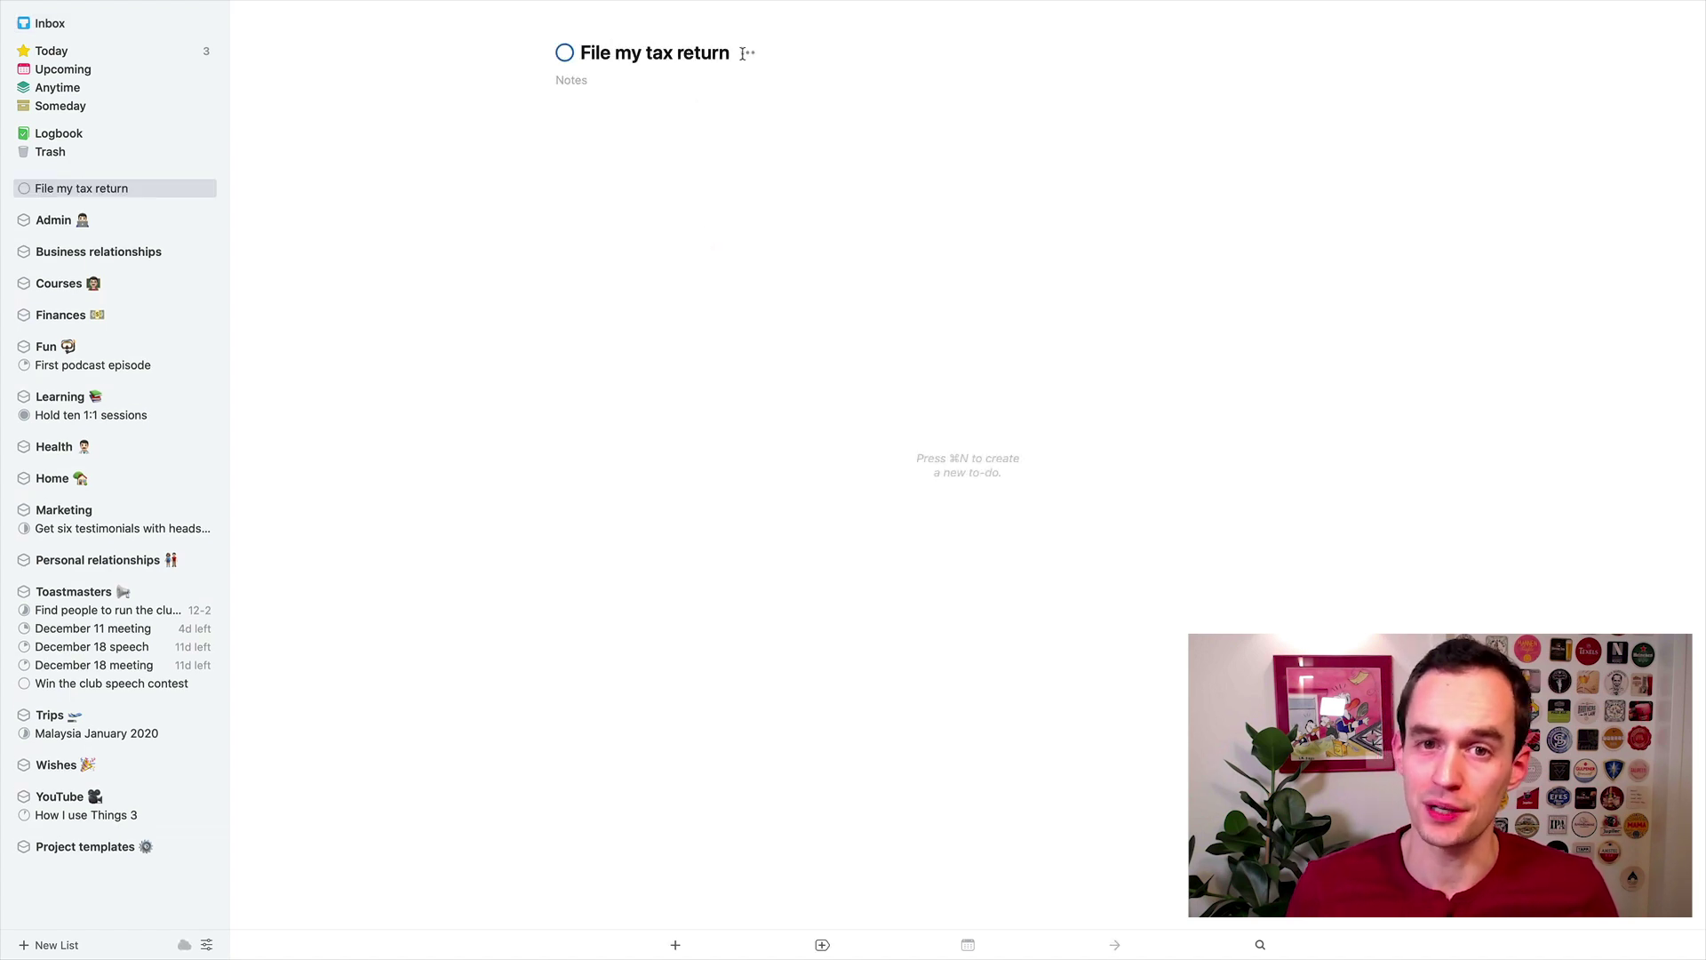
# Add the to-dos "Gather the necessary documentation" and "Download the tax return form" to the "File my tax return" project.
pyautogui.press('super+n')
pyautogui.write('Gather the necessary documentation')
pyautogui.press('Return')
pyautogui.press('super+n')
pyautogui.write('Down')
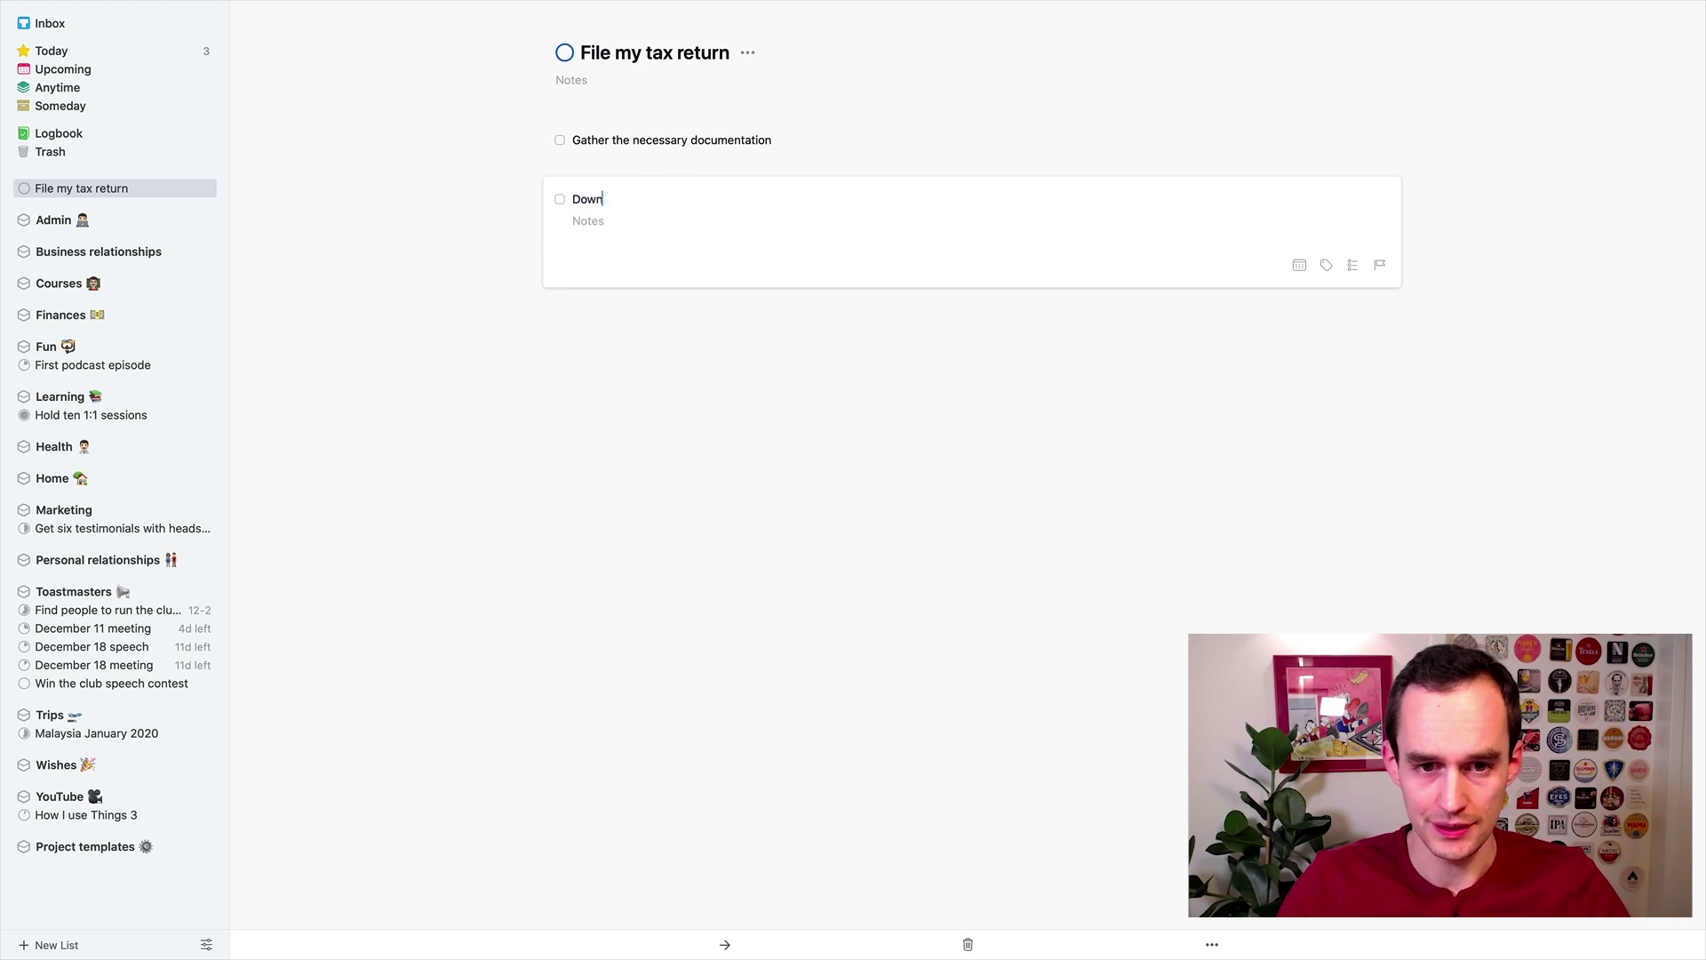
pyautogui.write('load the tax return')
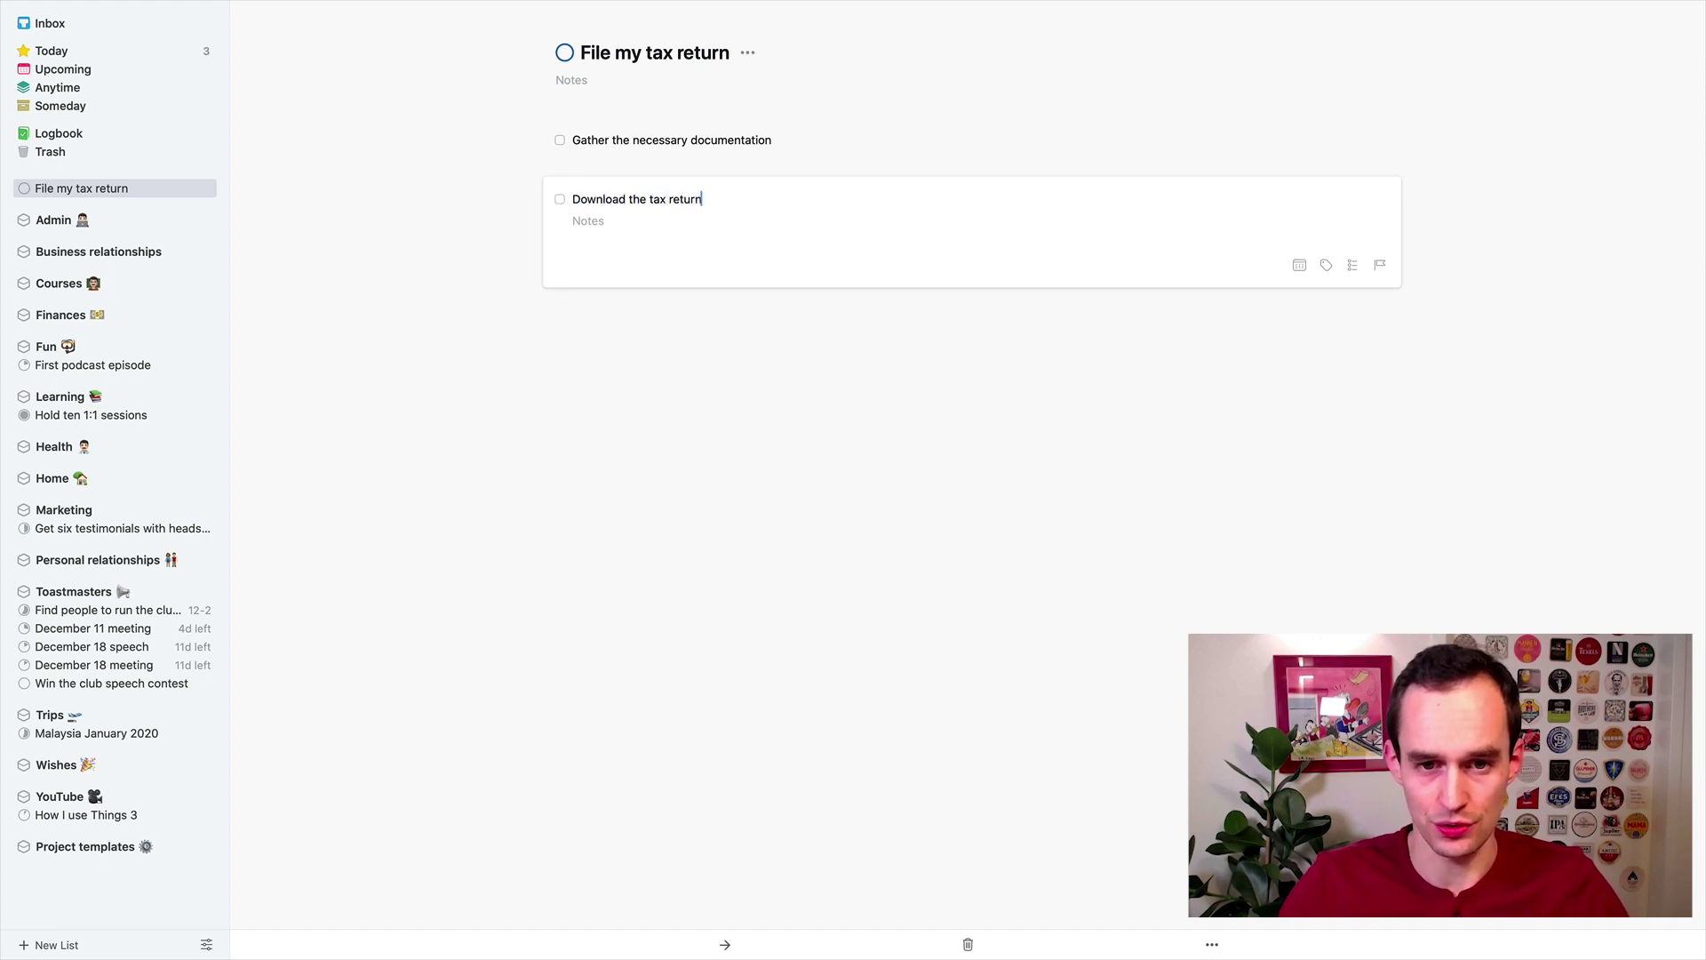
pyautogui.write(' form')
pyautogui.press('Return')
# Add the to-dos "Fill out the form" and "Send the form to the government" to the project.
pyautogui.press('super+n')
pyautogui.write('Fill out the form')
pyautogui.press('Return')
pyautogui.press('super+n')
pyautogui.write('Send the form to the government')
pyautogui.press('Return')
# Insert a to-do named "Double-check the form" directly after "Fill out the form".
pyautogui.click(667, 186)
pyautogui.press('super+n')
pyautogui.write('Double-check the form')
pyautogui.press('Return')
pyautogui.click(781, 339)
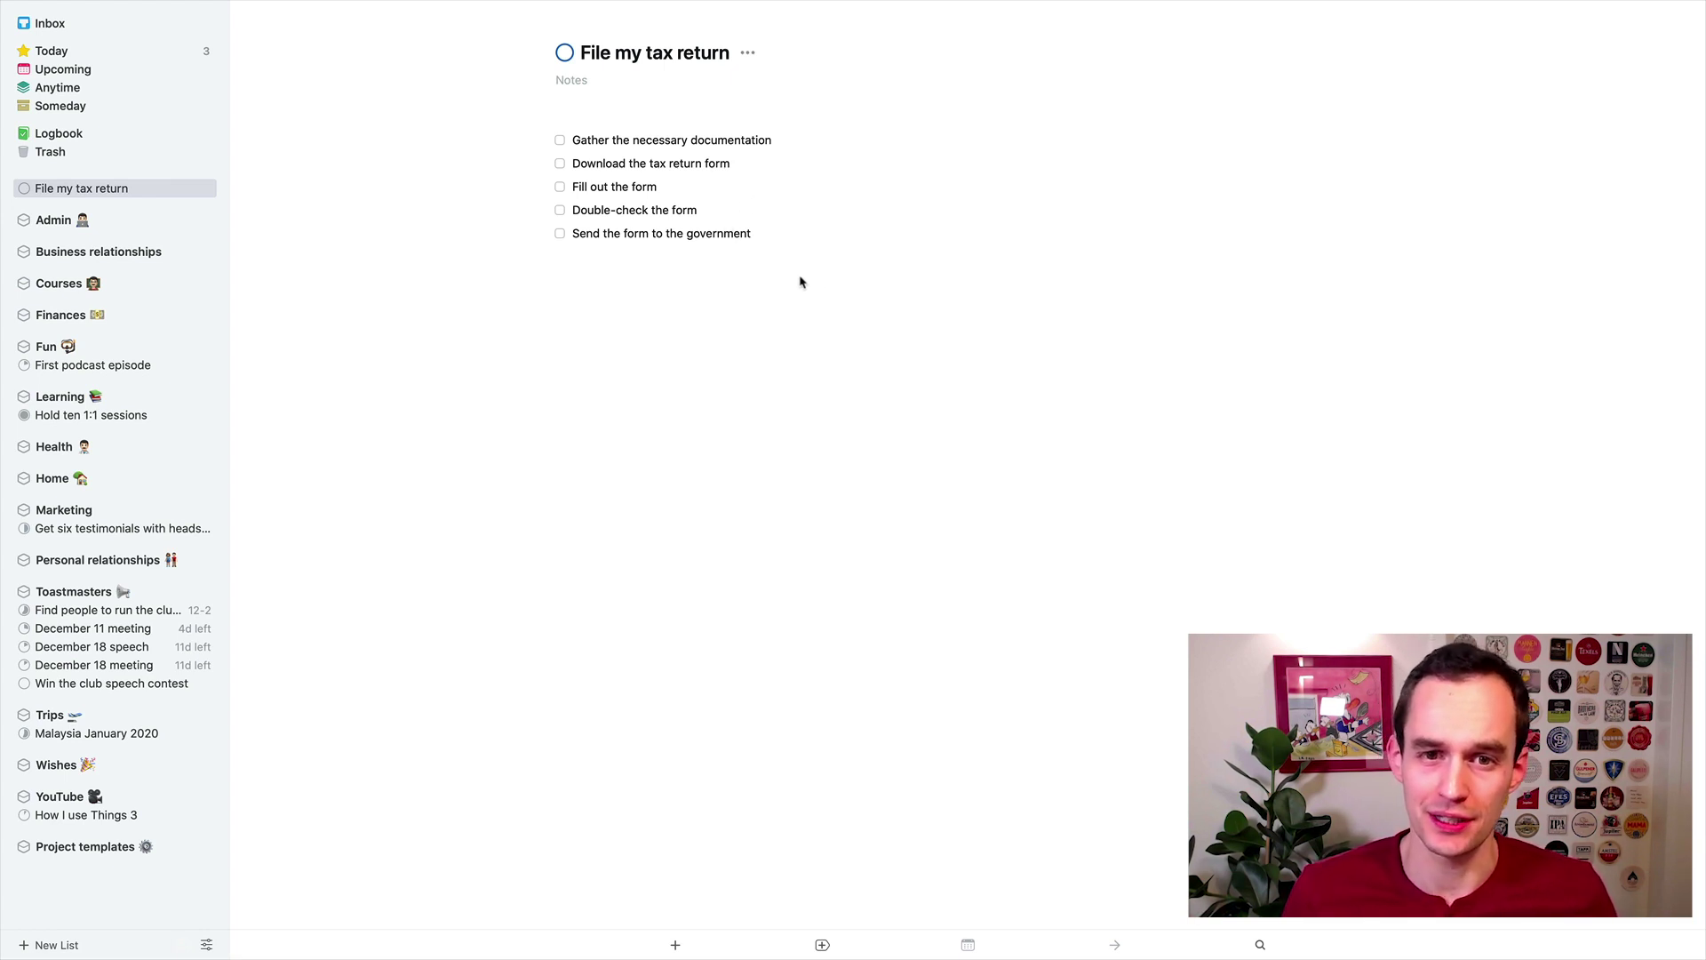
# Mark all five tax return to-dos as done and complete the "File my tax return" project.
pyautogui.click(560, 140)
pyautogui.click(560, 164)
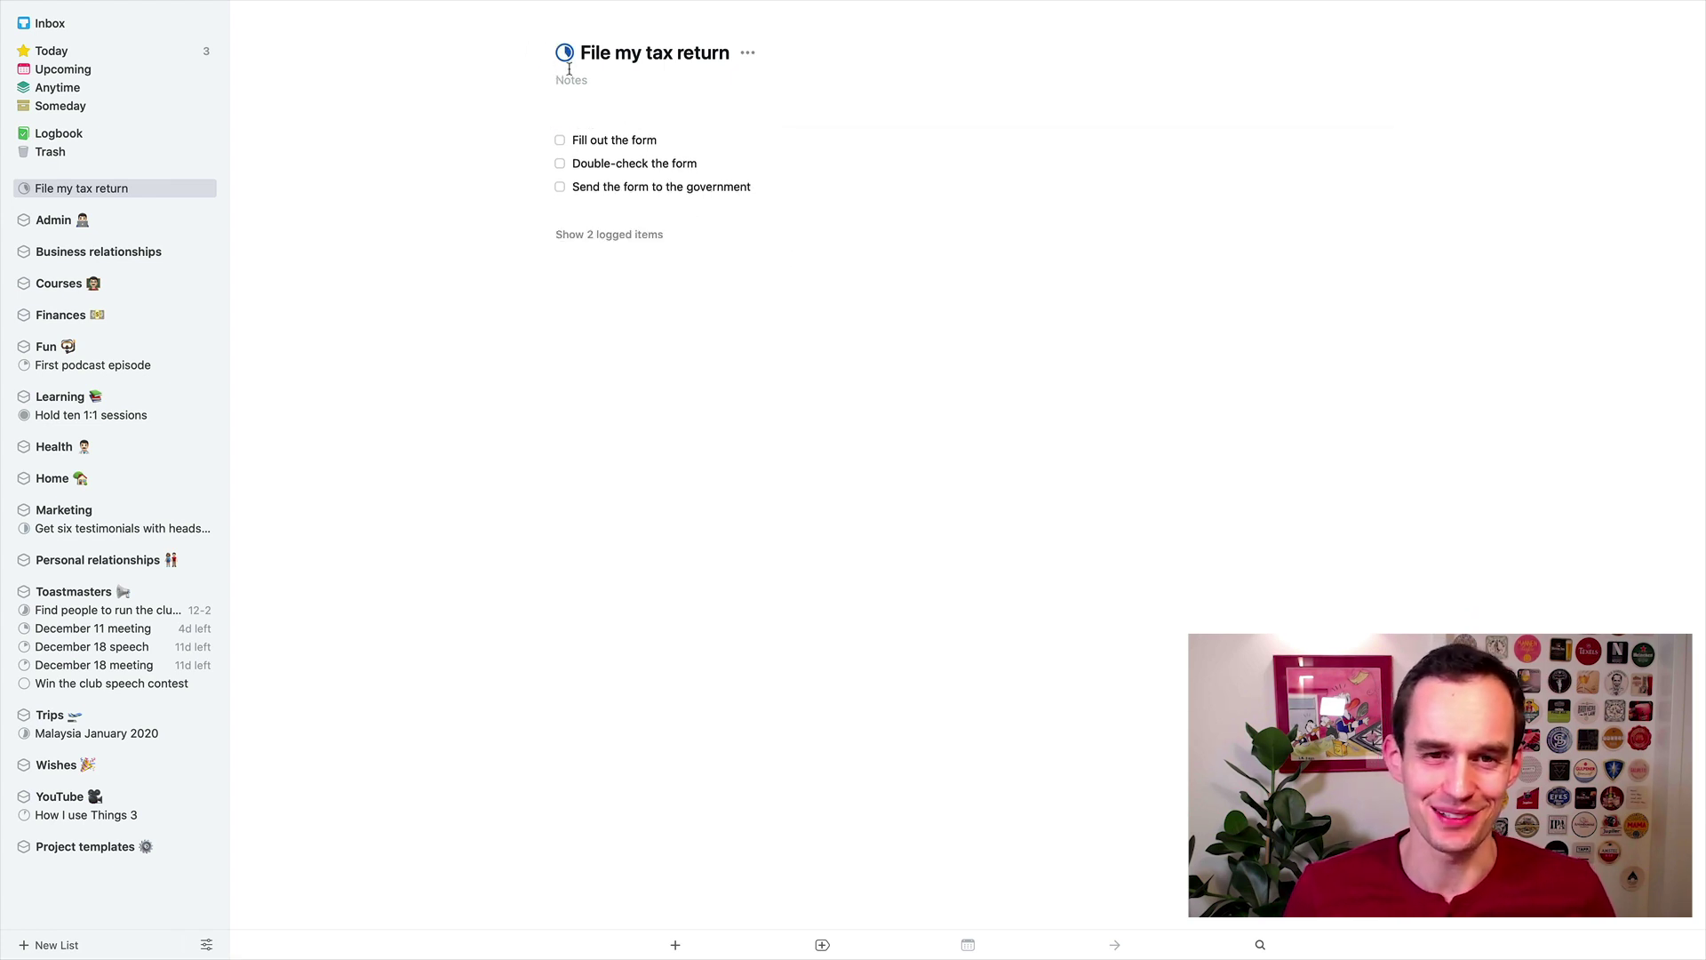
pyautogui.click(560, 140)
pyautogui.click(560, 164)
pyautogui.click(560, 187)
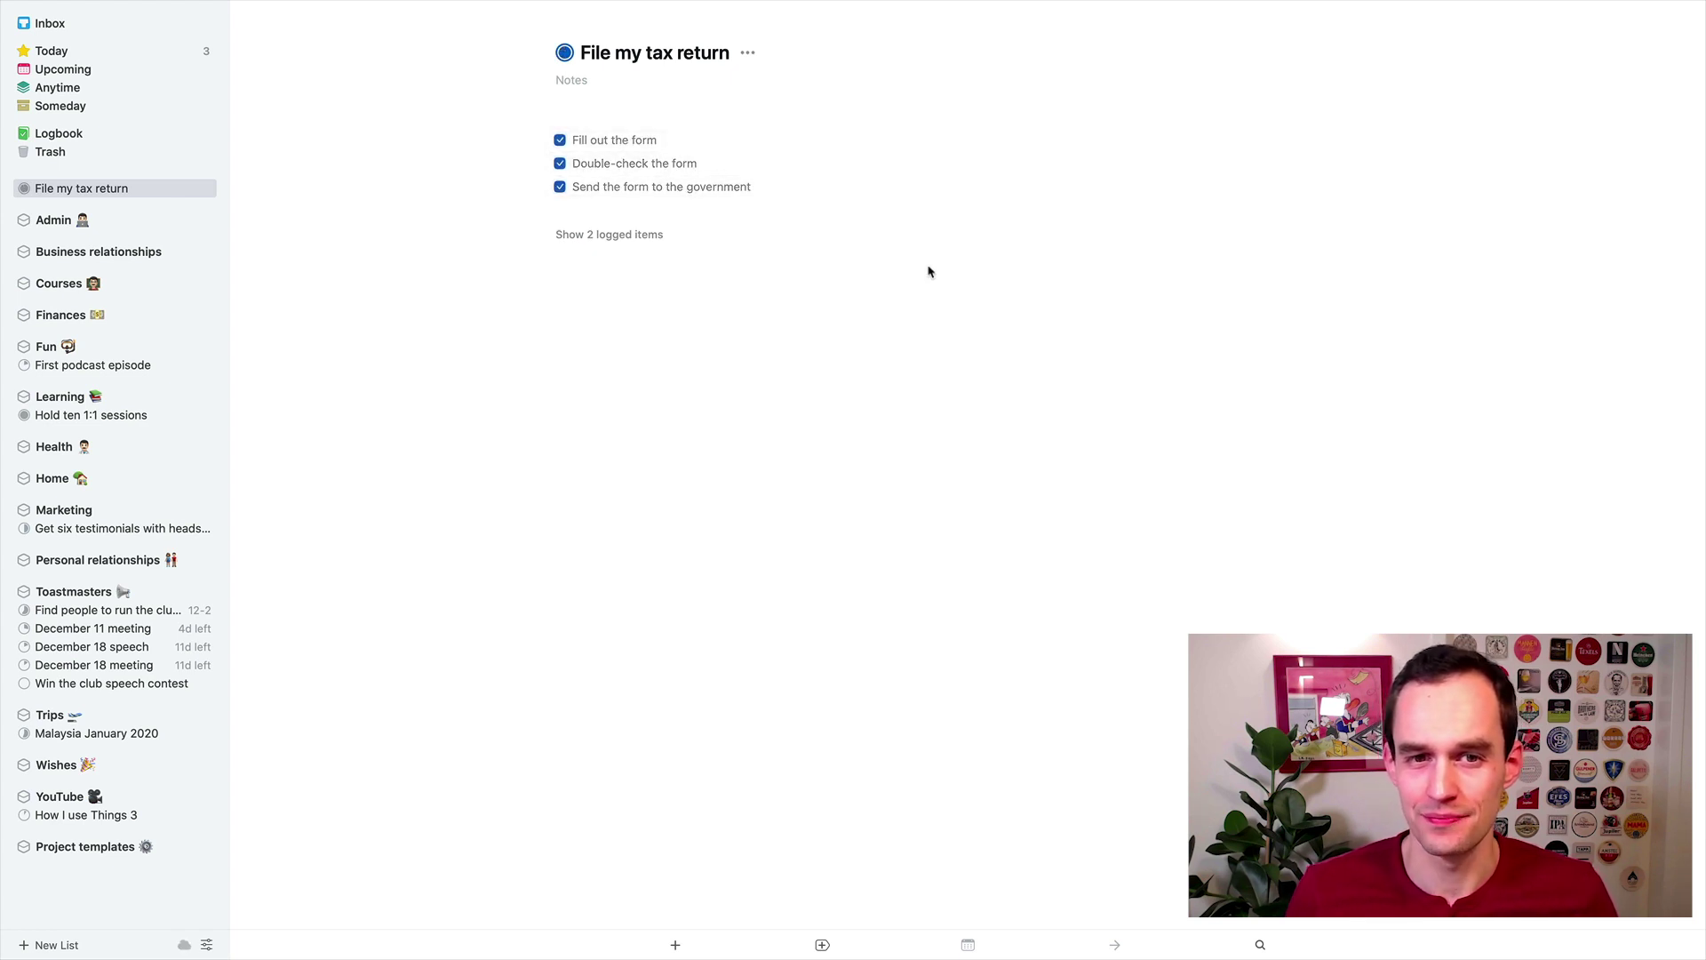
pyautogui.click(563, 53)
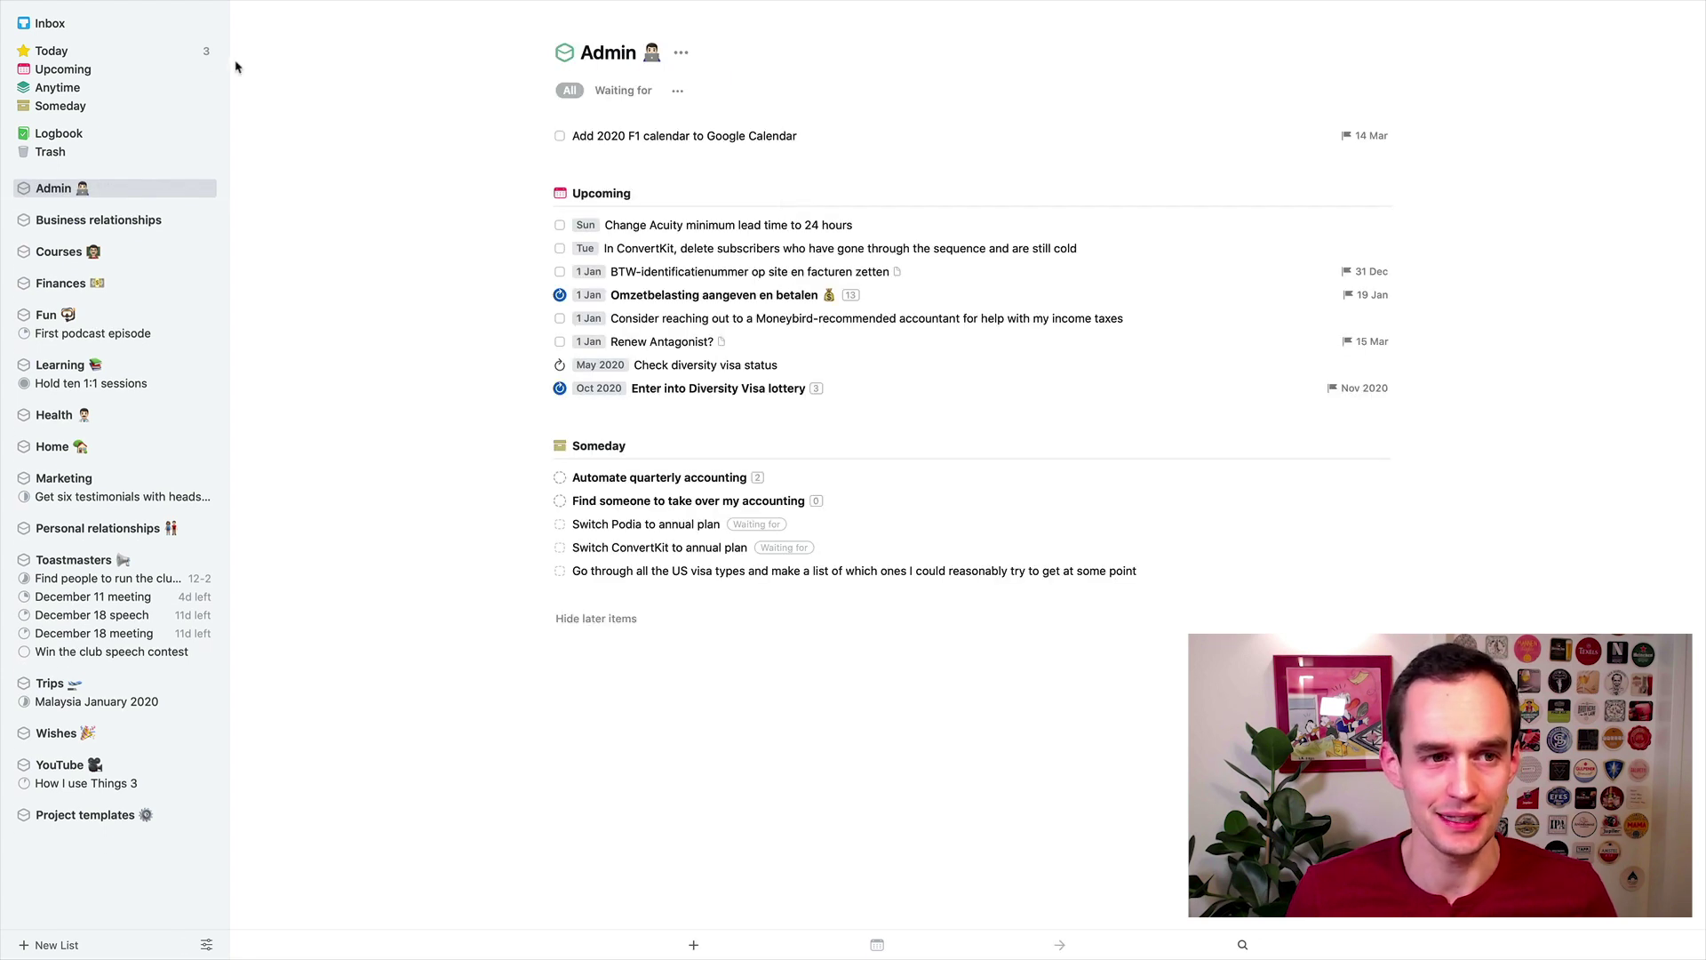
# View the Today list and open the "Create video for YouTube" project in the Project templates area.
pyautogui.click(102, 51)
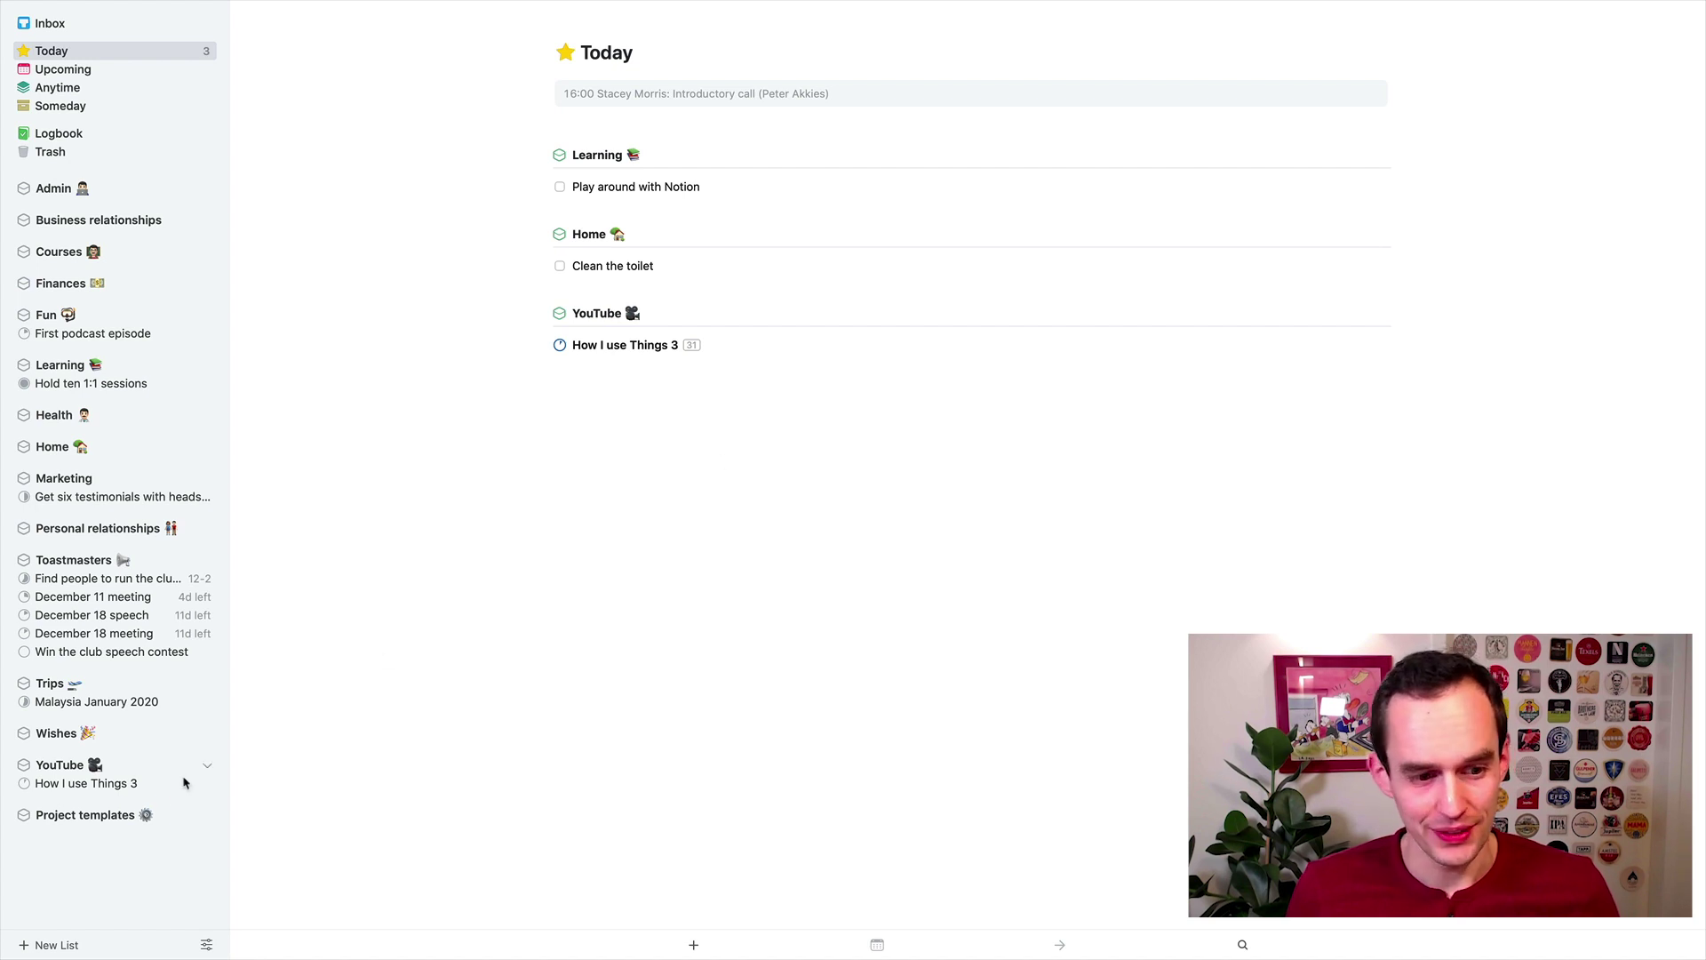
pyautogui.click(122, 816)
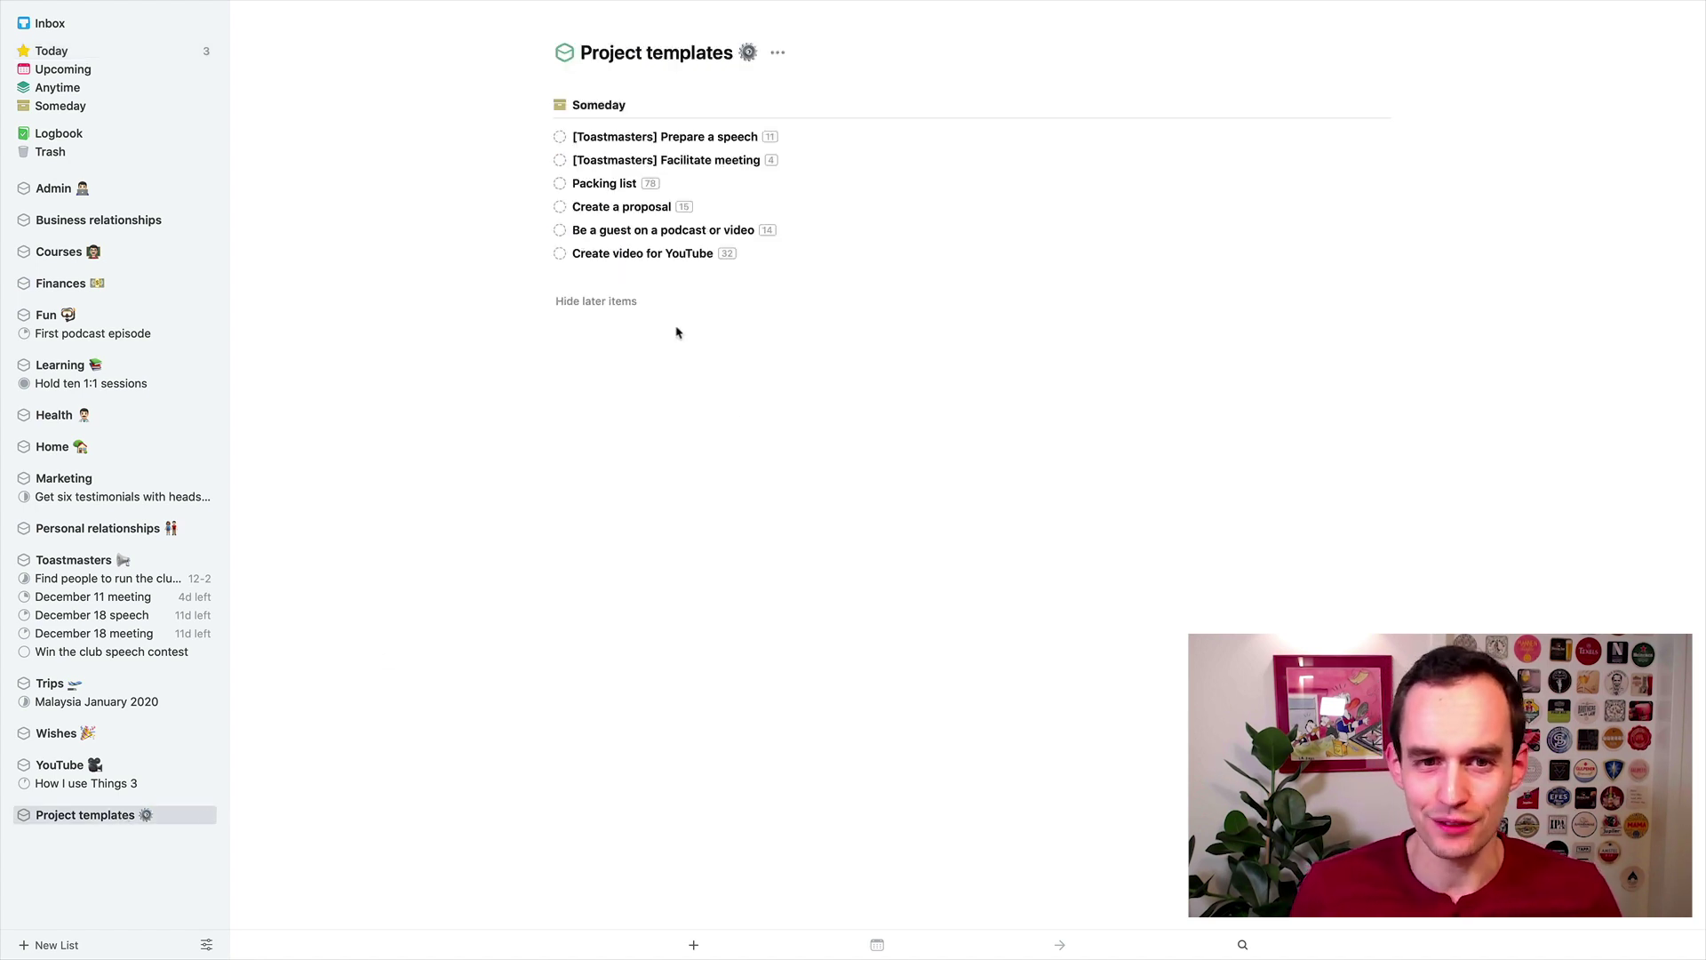
pyautogui.click(607, 256)
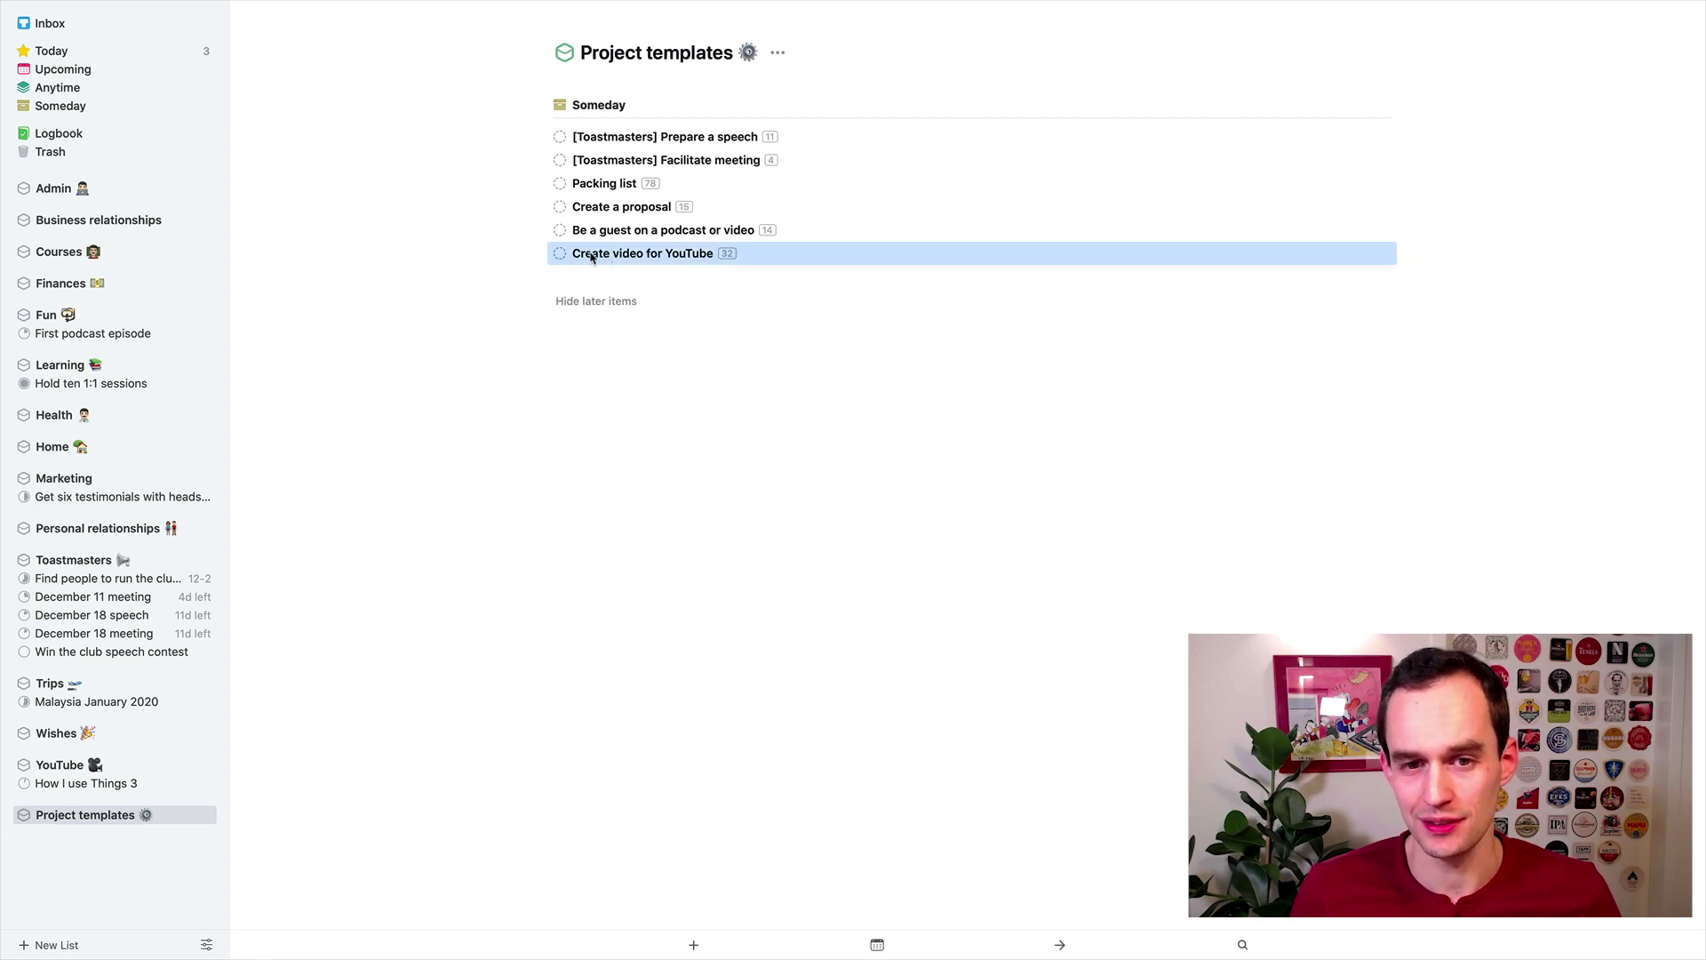
pyautogui.doubleClick(653, 255)
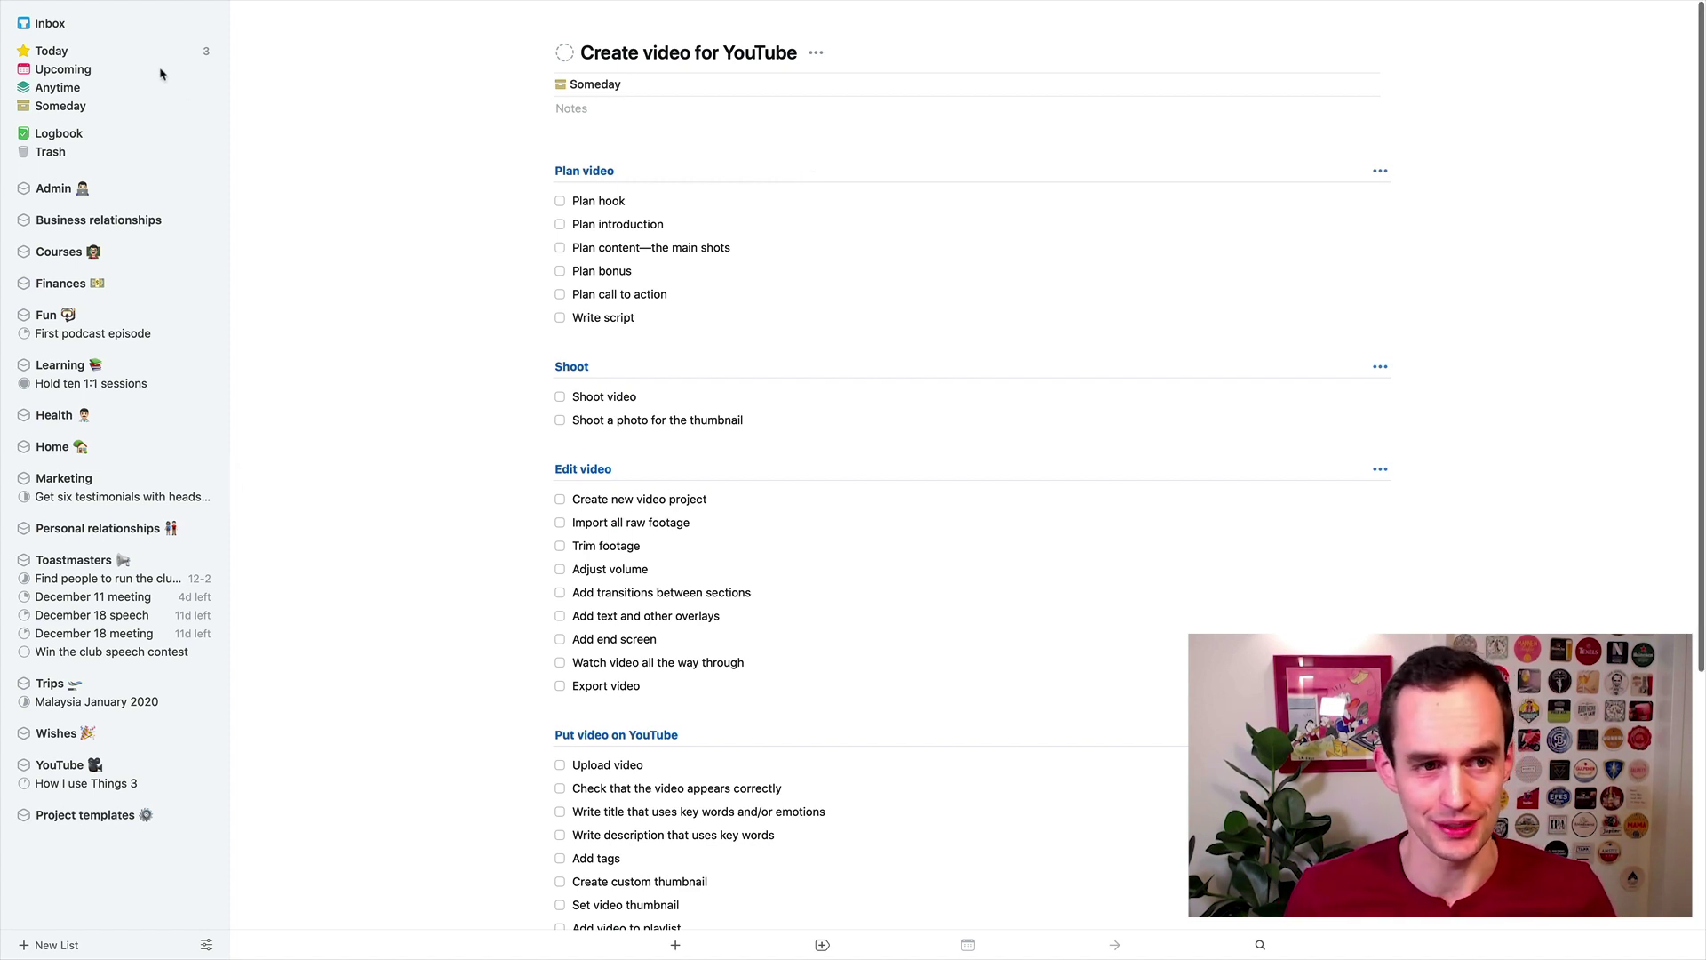
# Return to the Today list and look at the "How I use Things 3" project entry.
pyautogui.click(55, 54)
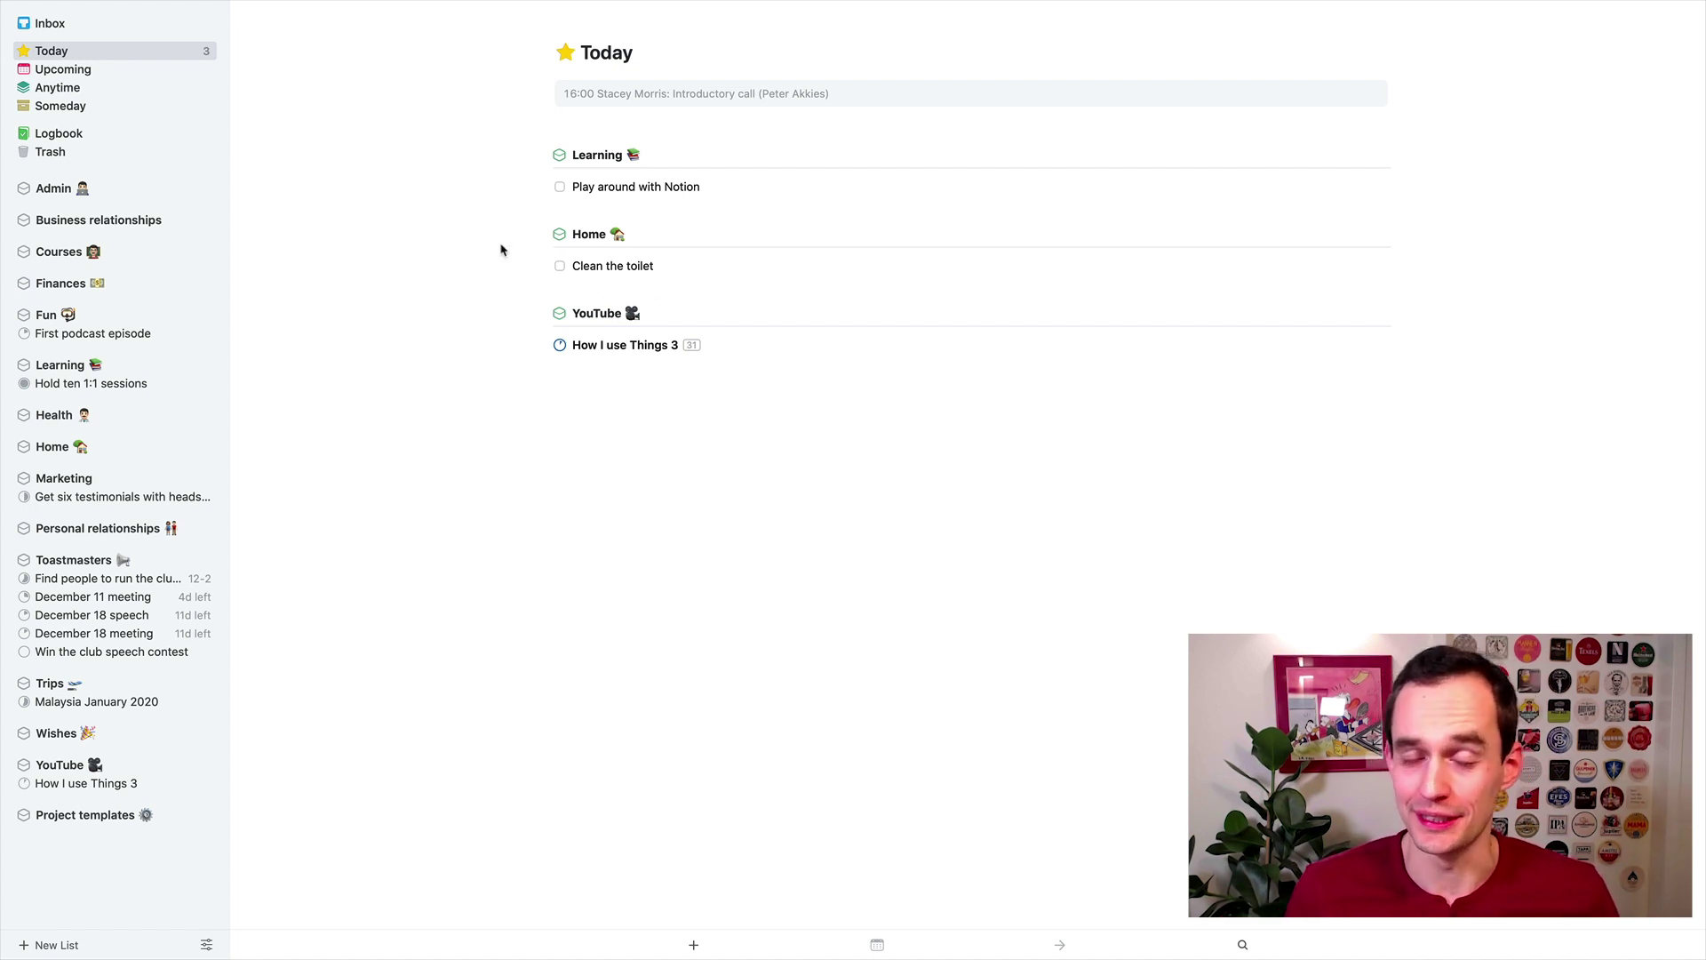
pyautogui.click(638, 346)
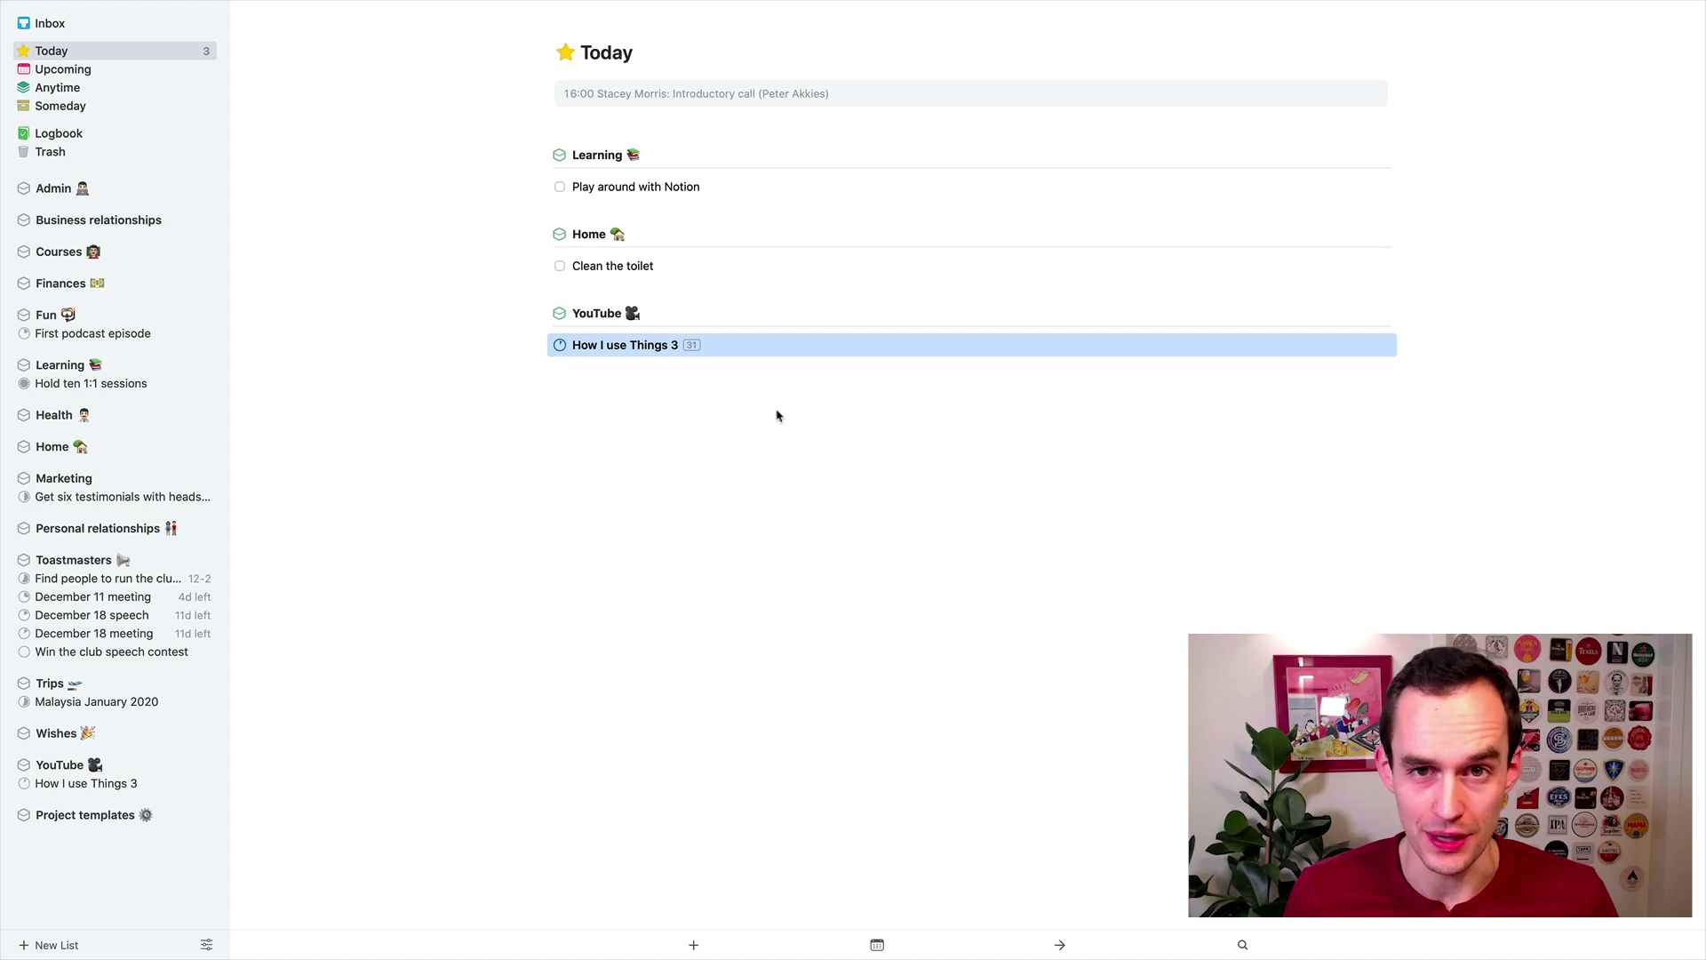
pyautogui.click(688, 389)
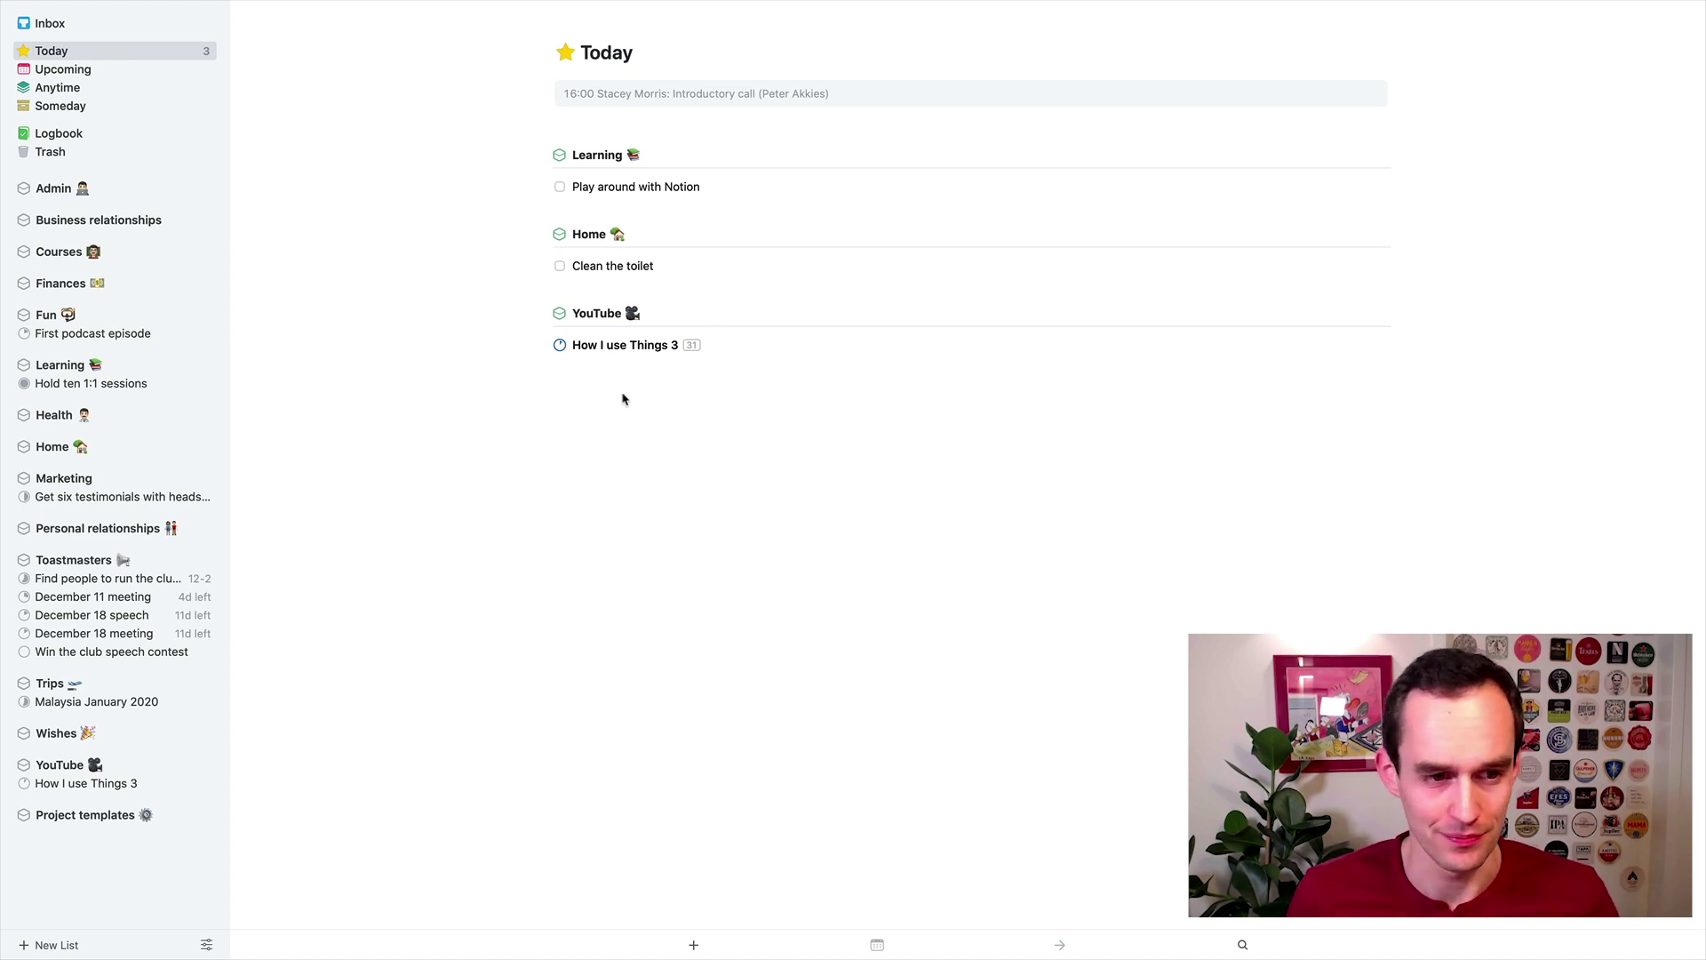
# Create a "Clean the kitchen counter" to-do in the Inbox.
pyautogui.click(151, 25)
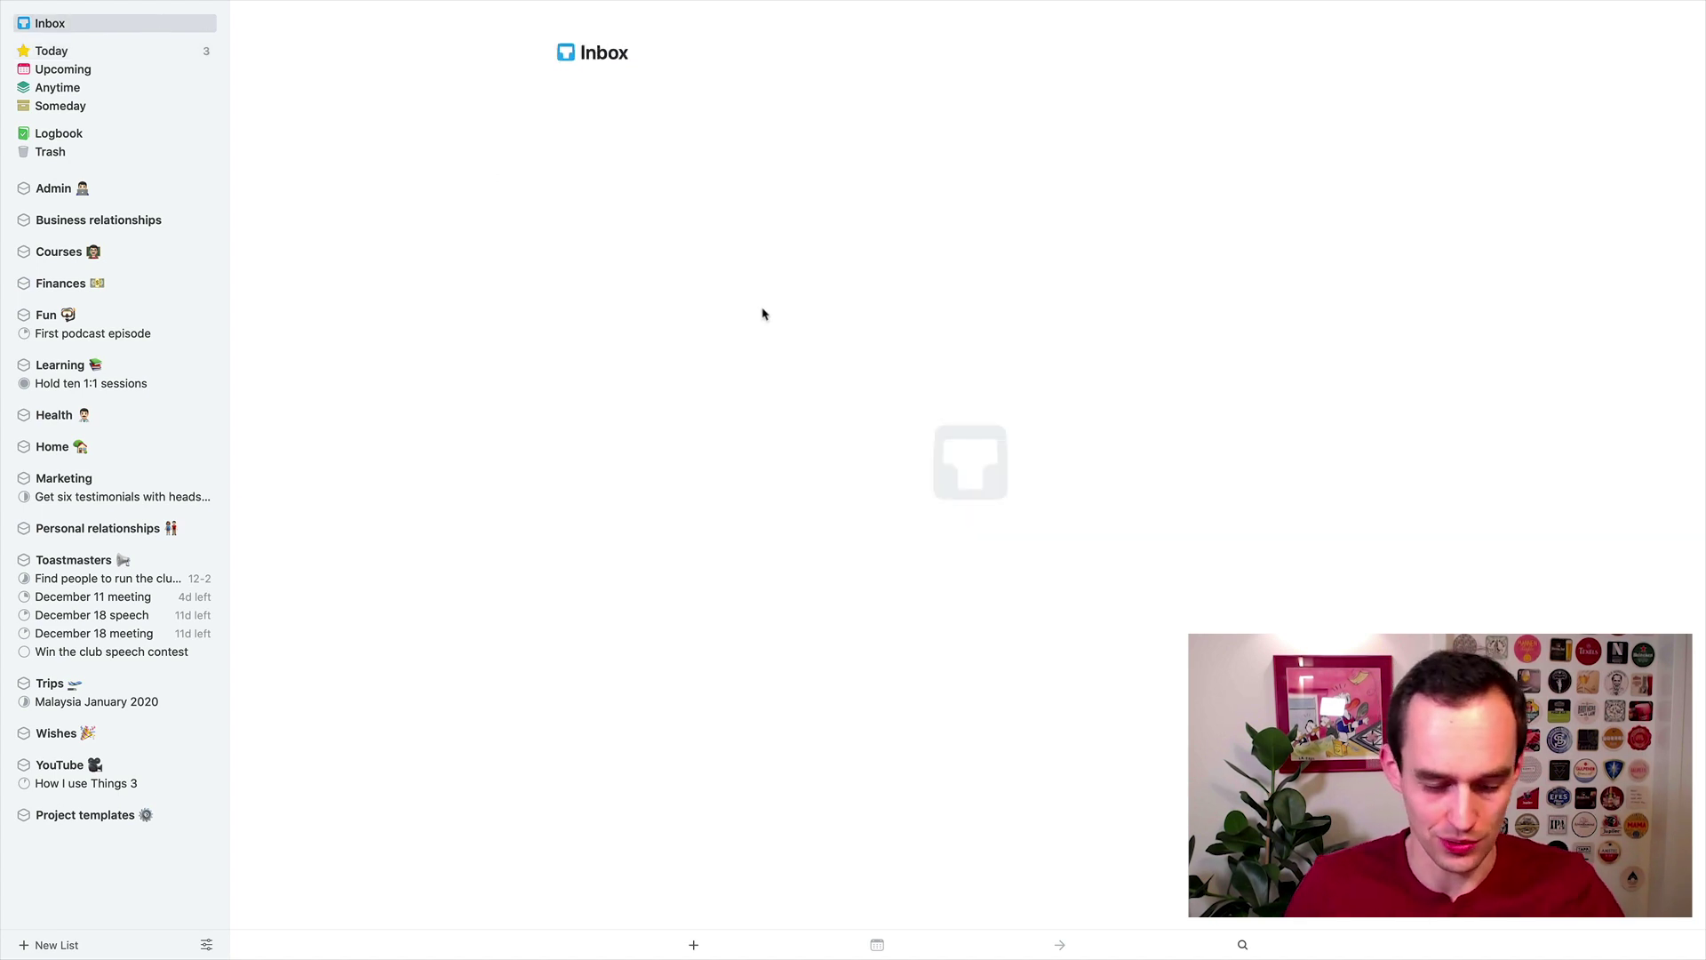
pyautogui.press('super+n')
pyautogui.write('Clean the kitchen counter')
pyautogui.press('Return')
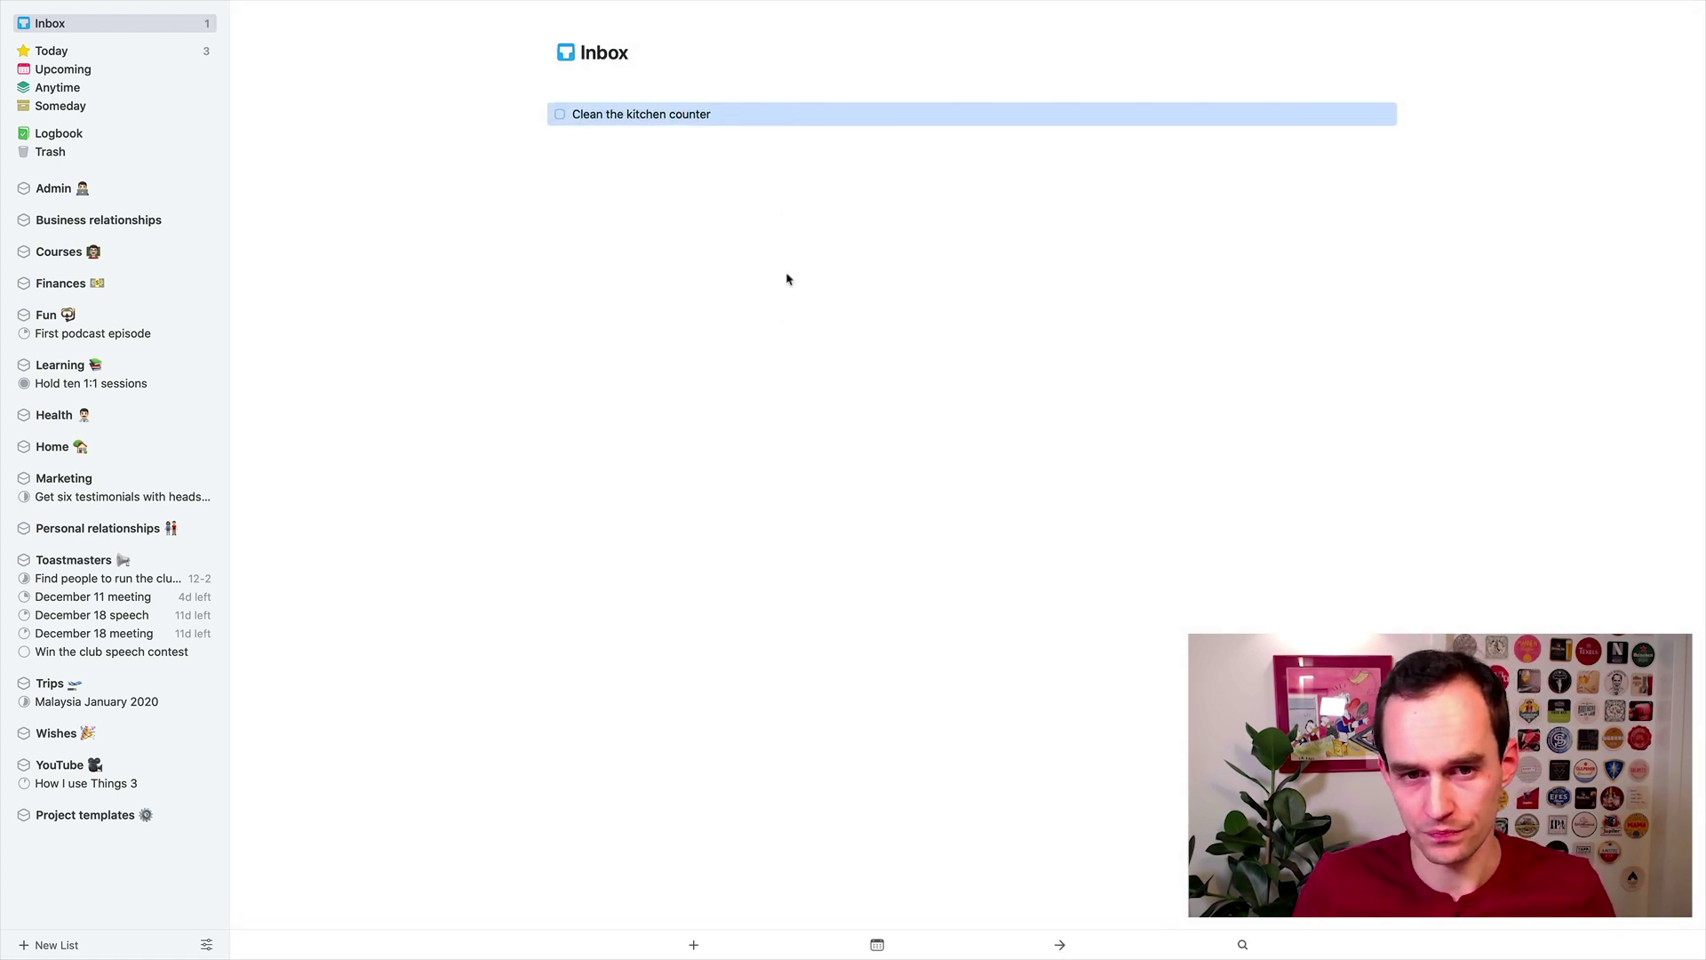
# Give the kitchen counter to-do a deadline of 8 Dec, schedule it for Today and clear it from the Inbox.
pyautogui.doubleClick(769, 123)
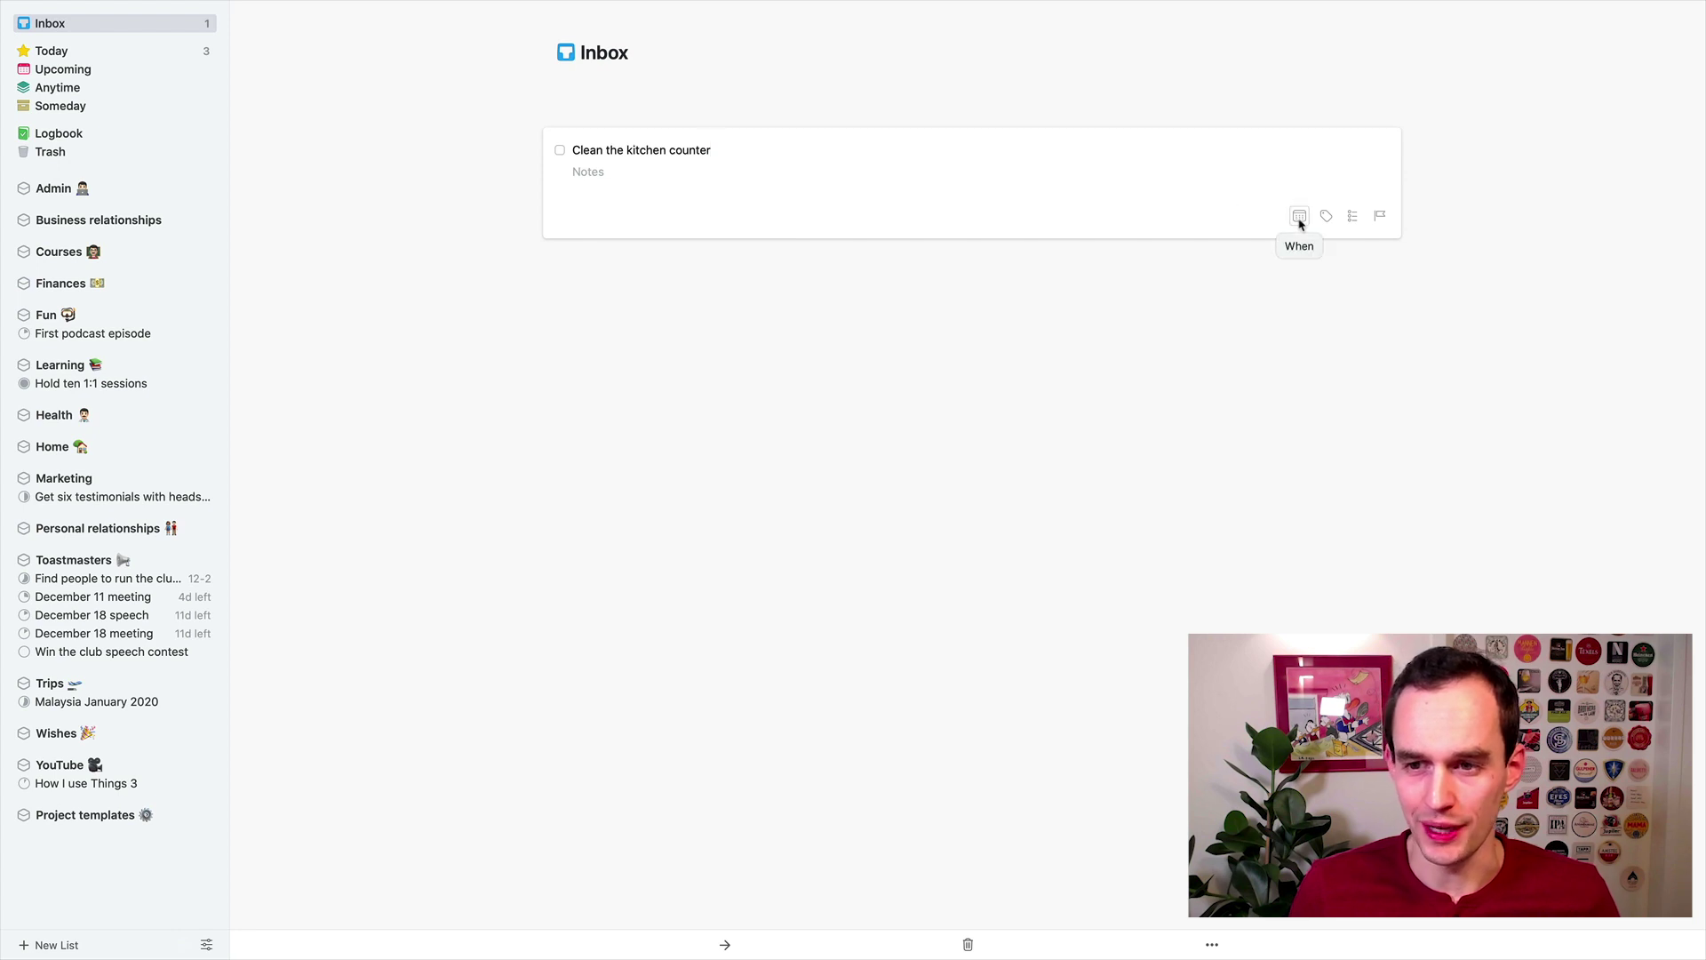
pyautogui.click(1383, 218)
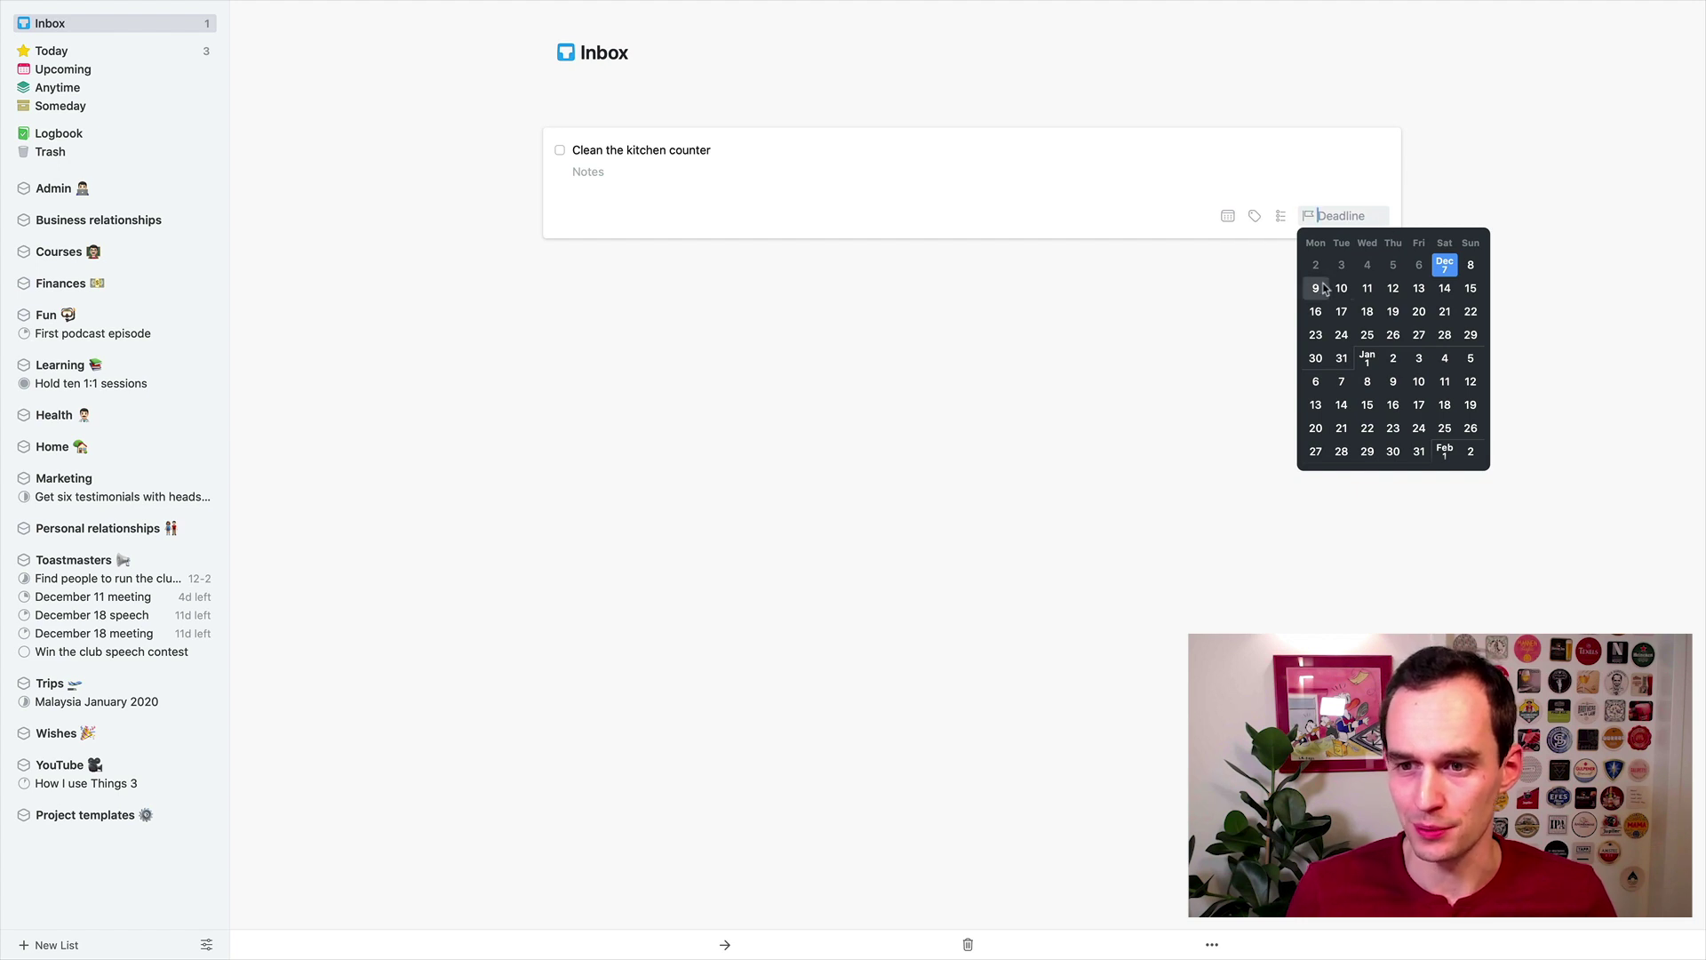
pyautogui.click(1471, 265)
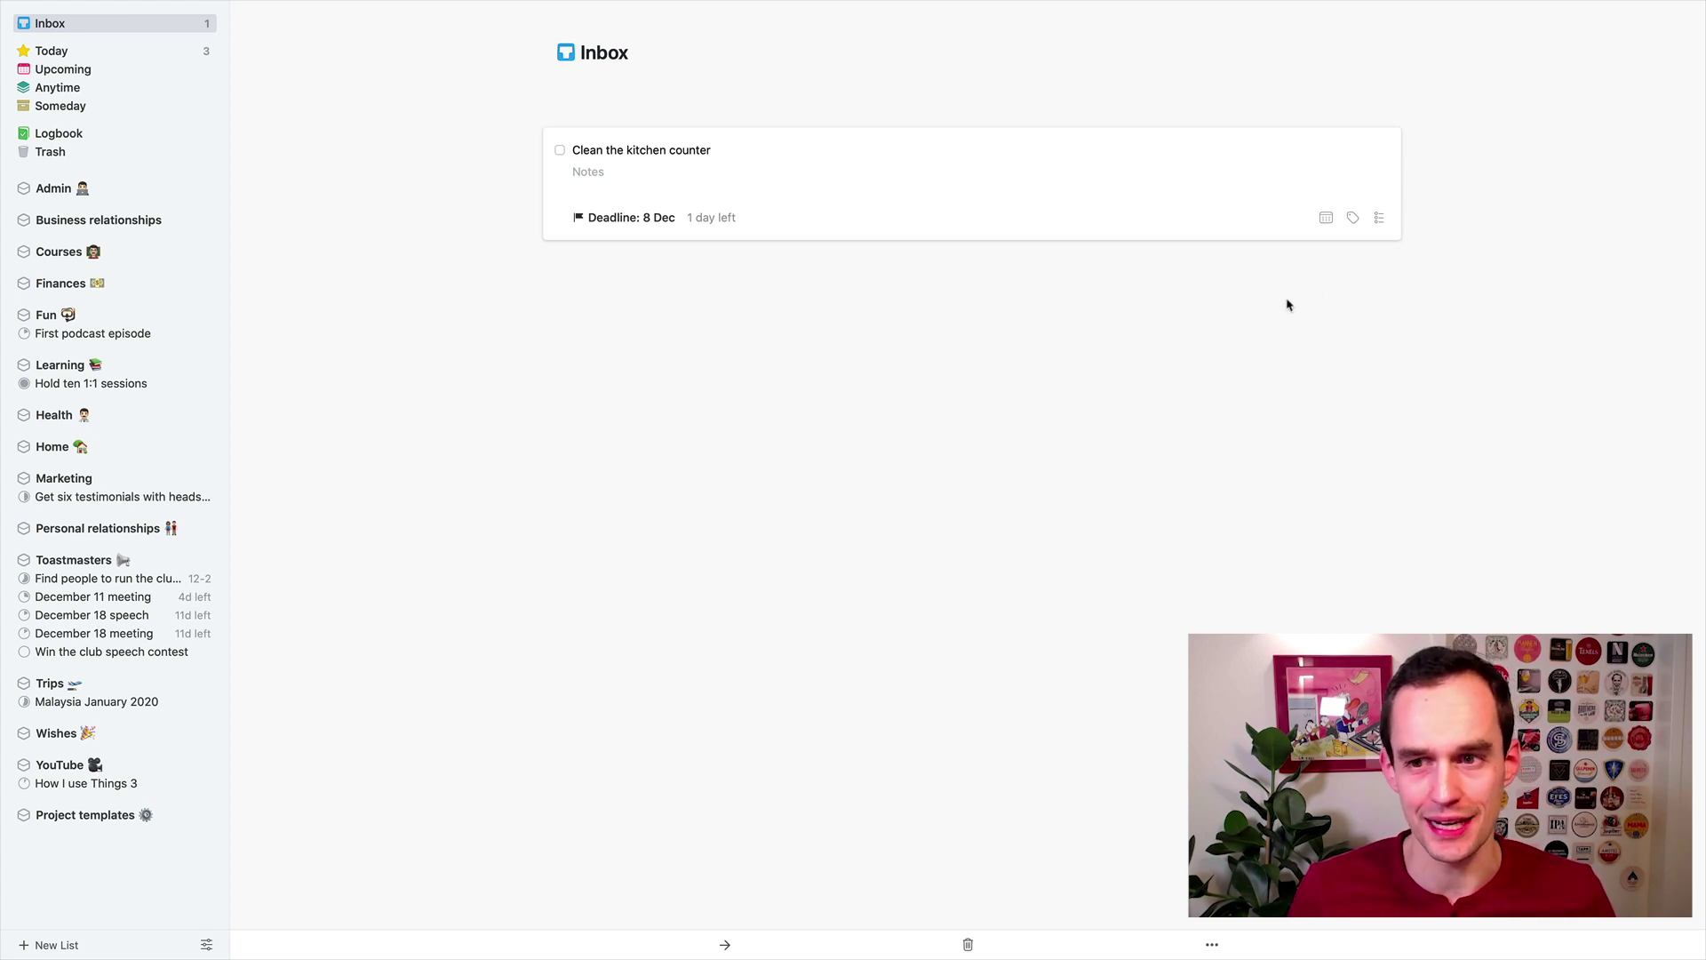
pyautogui.click(1326, 217)
pyautogui.click(1297, 247)
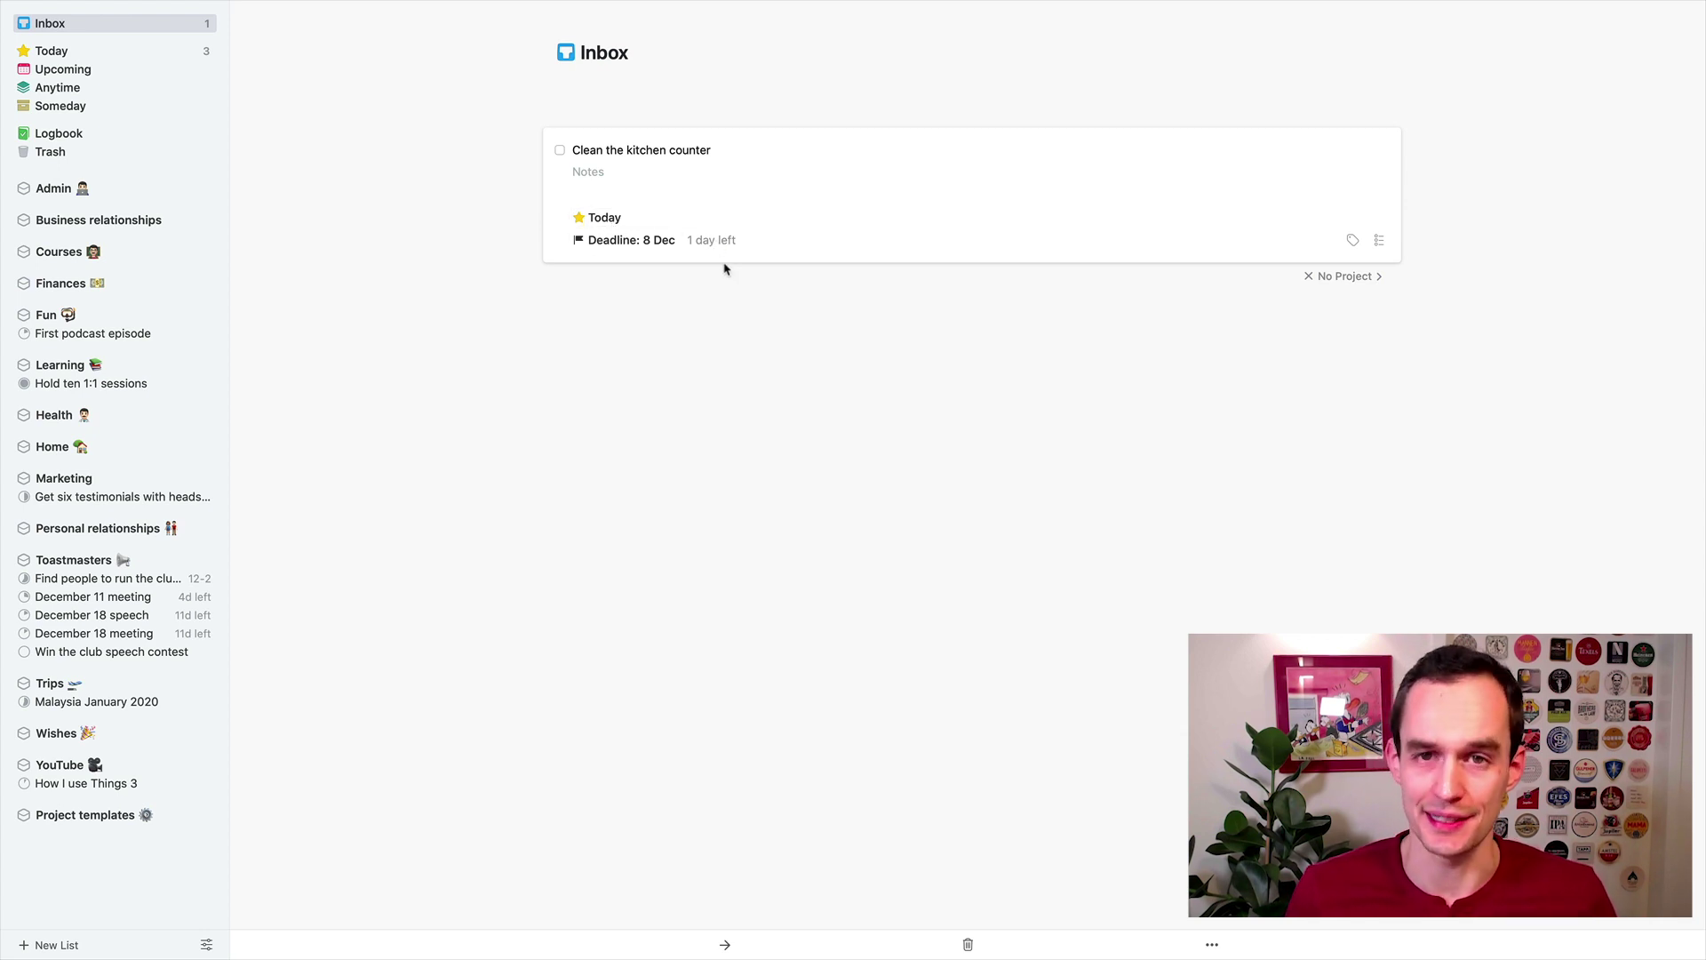
pyautogui.click(730, 312)
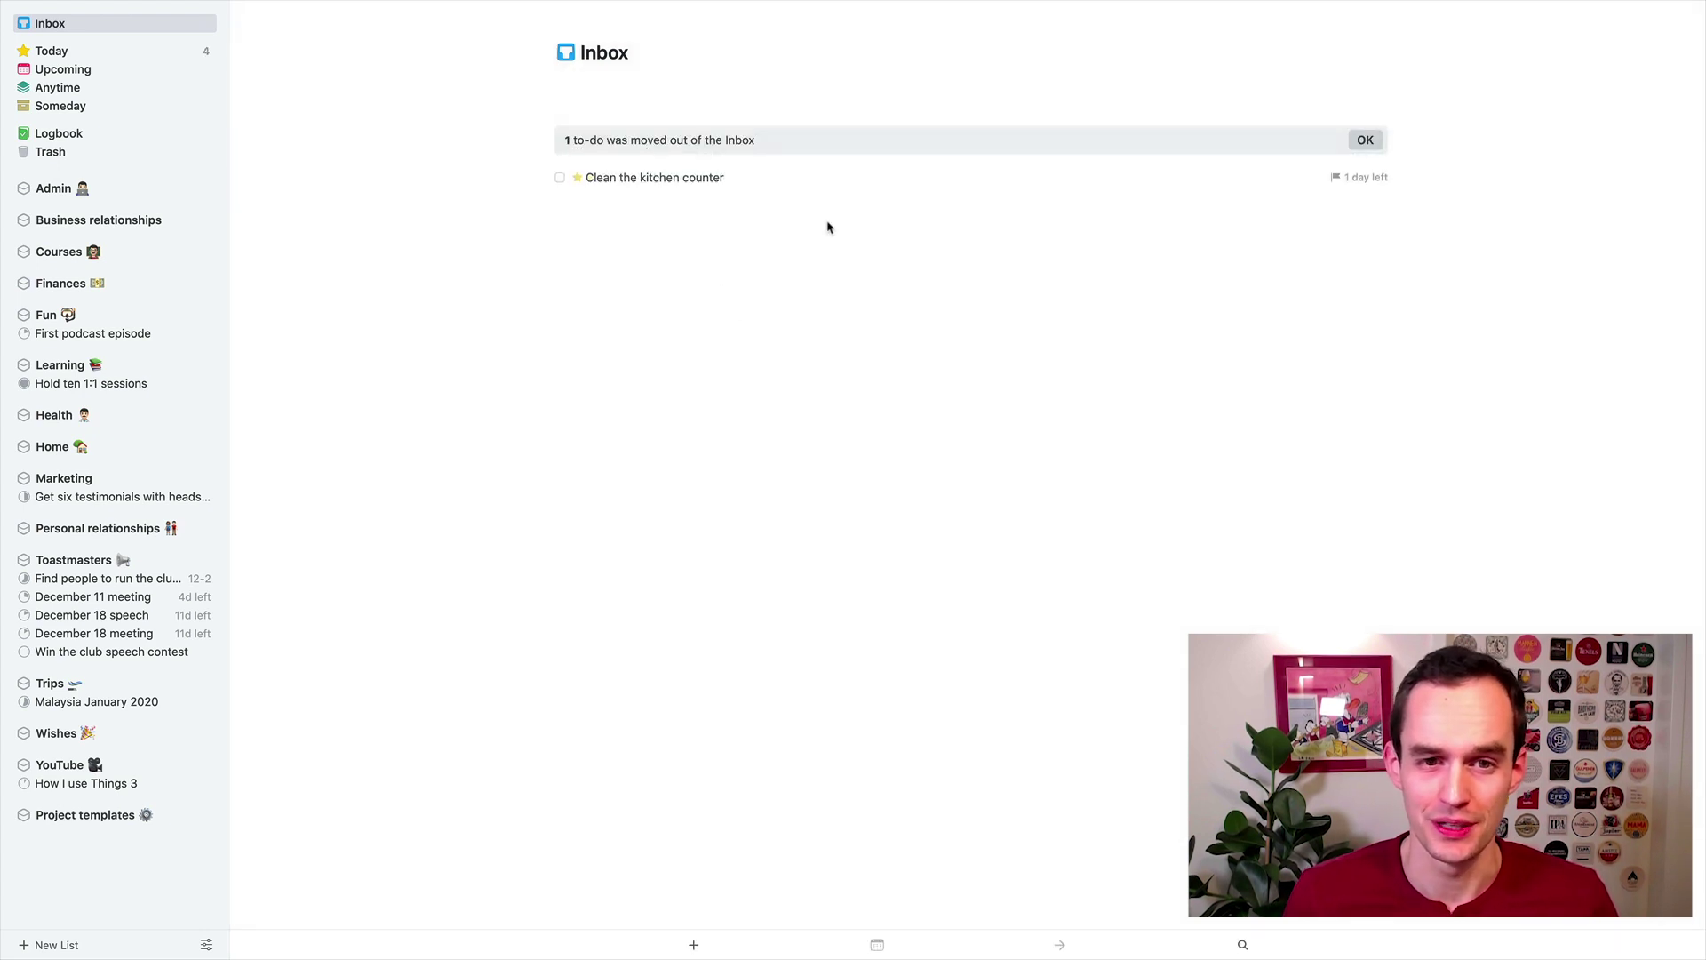
pyautogui.click(1364, 139)
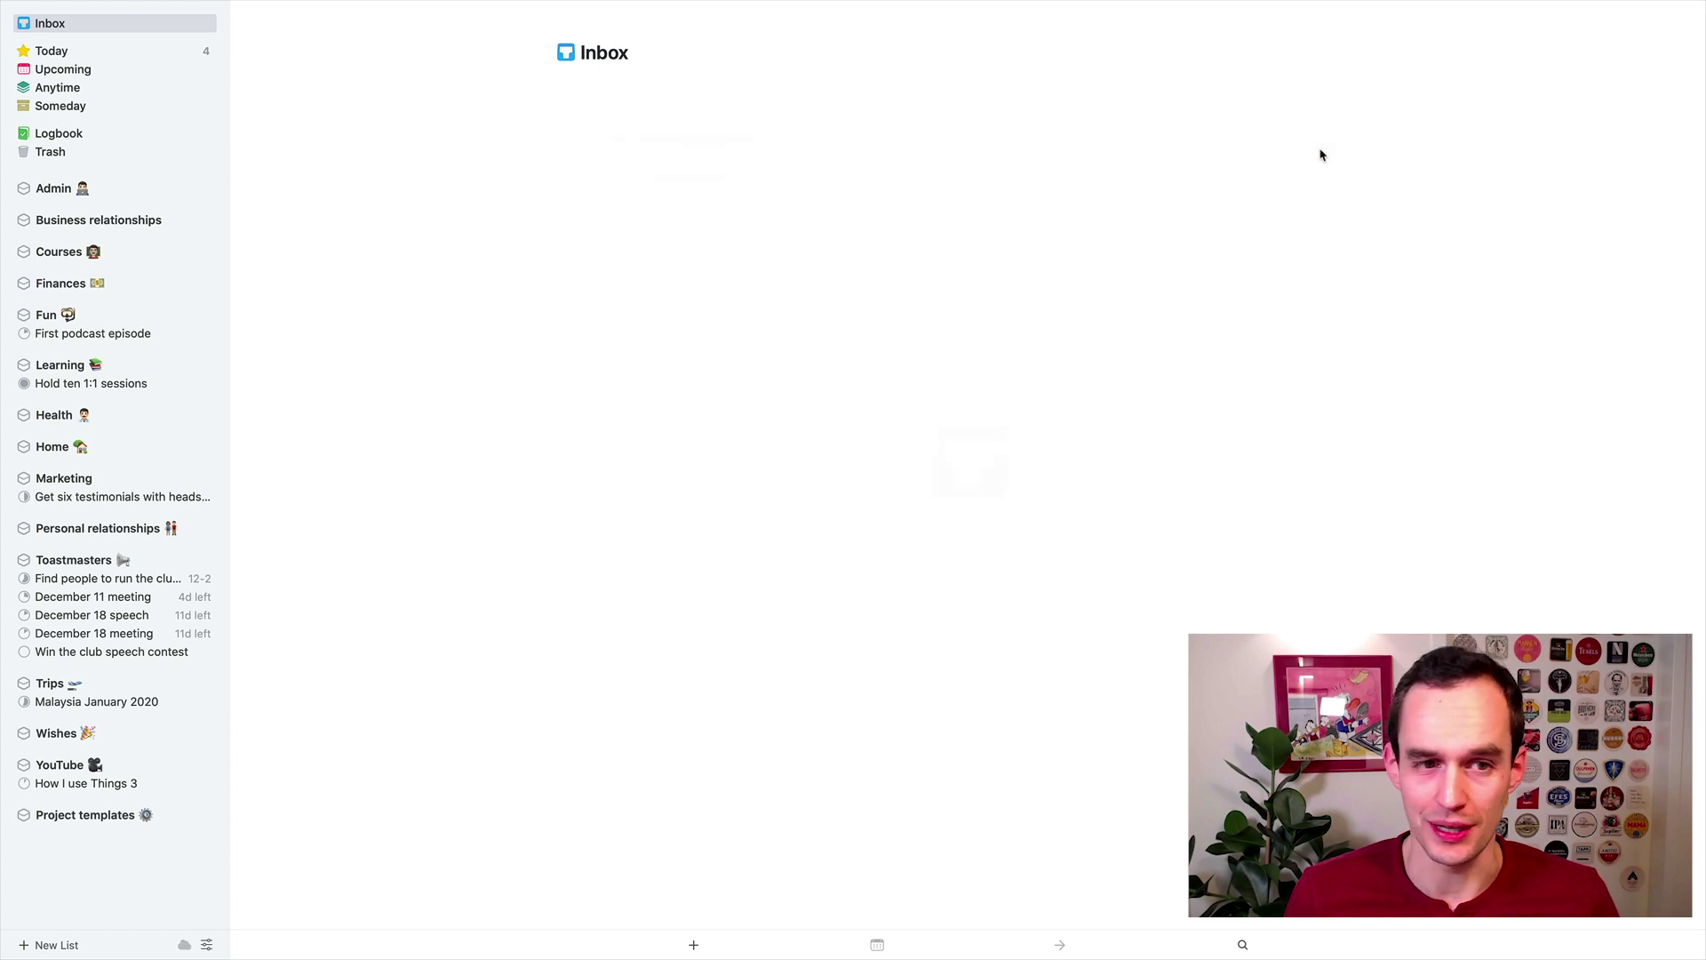
# Examine the to-dos in the "Create video for YouTube" template and return to the Project templates area.
pyautogui.click(105, 816)
pyautogui.doubleClick(678, 257)
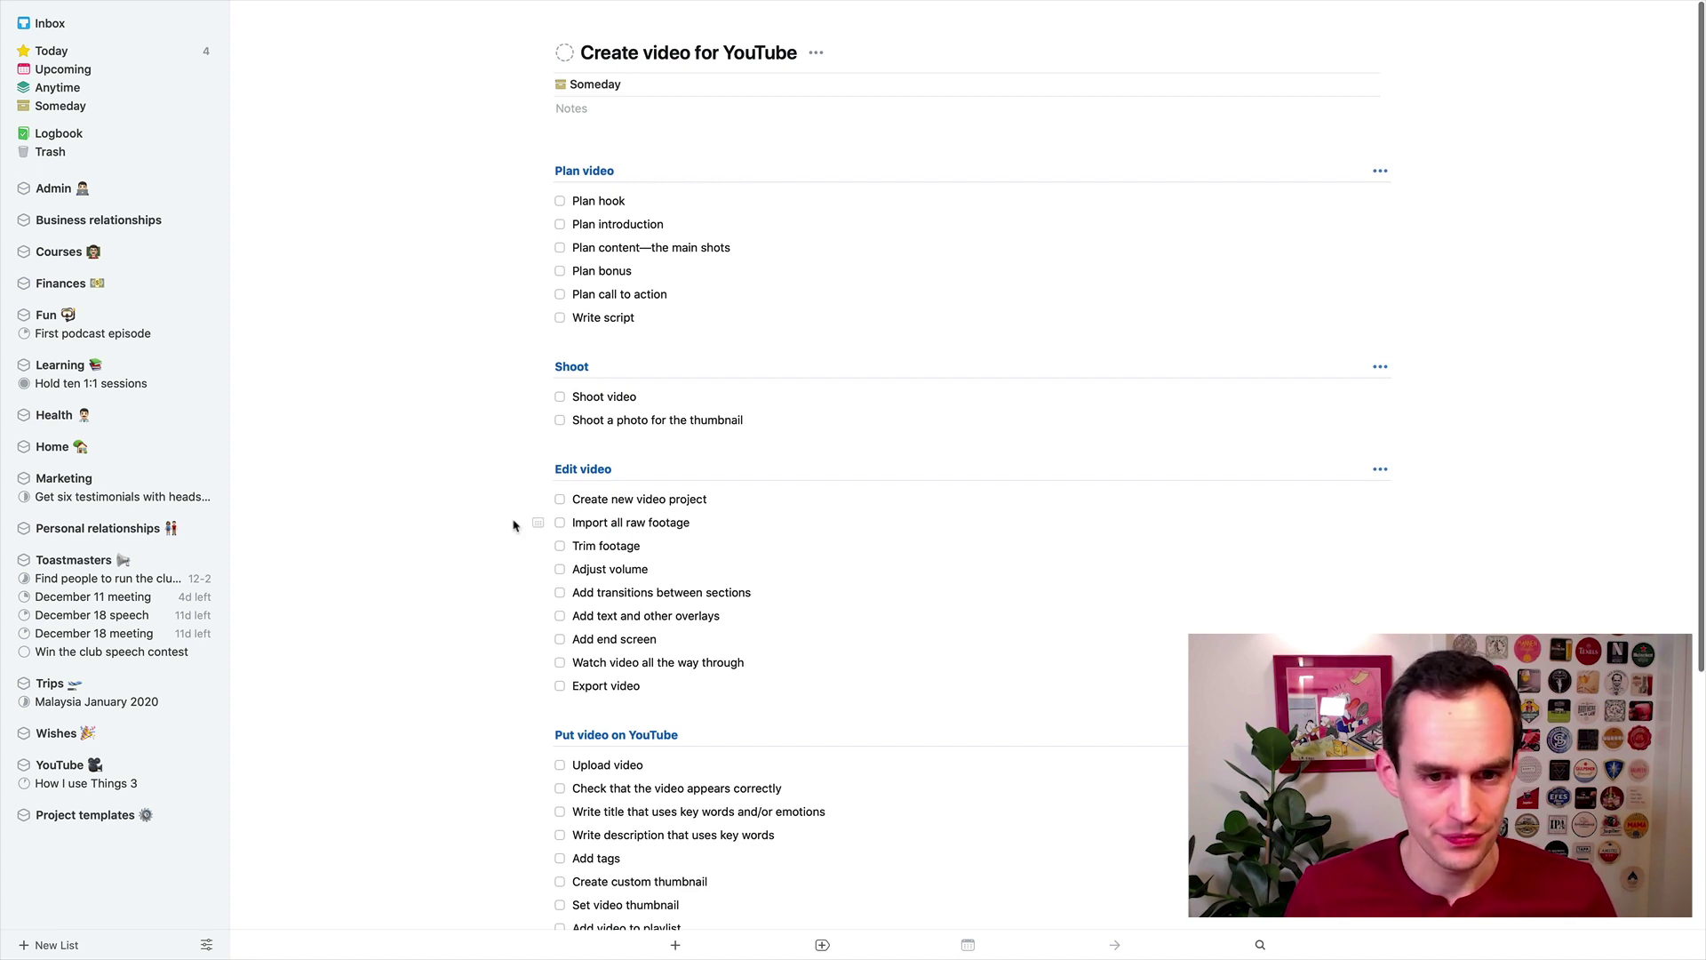
pyautogui.click(52, 815)
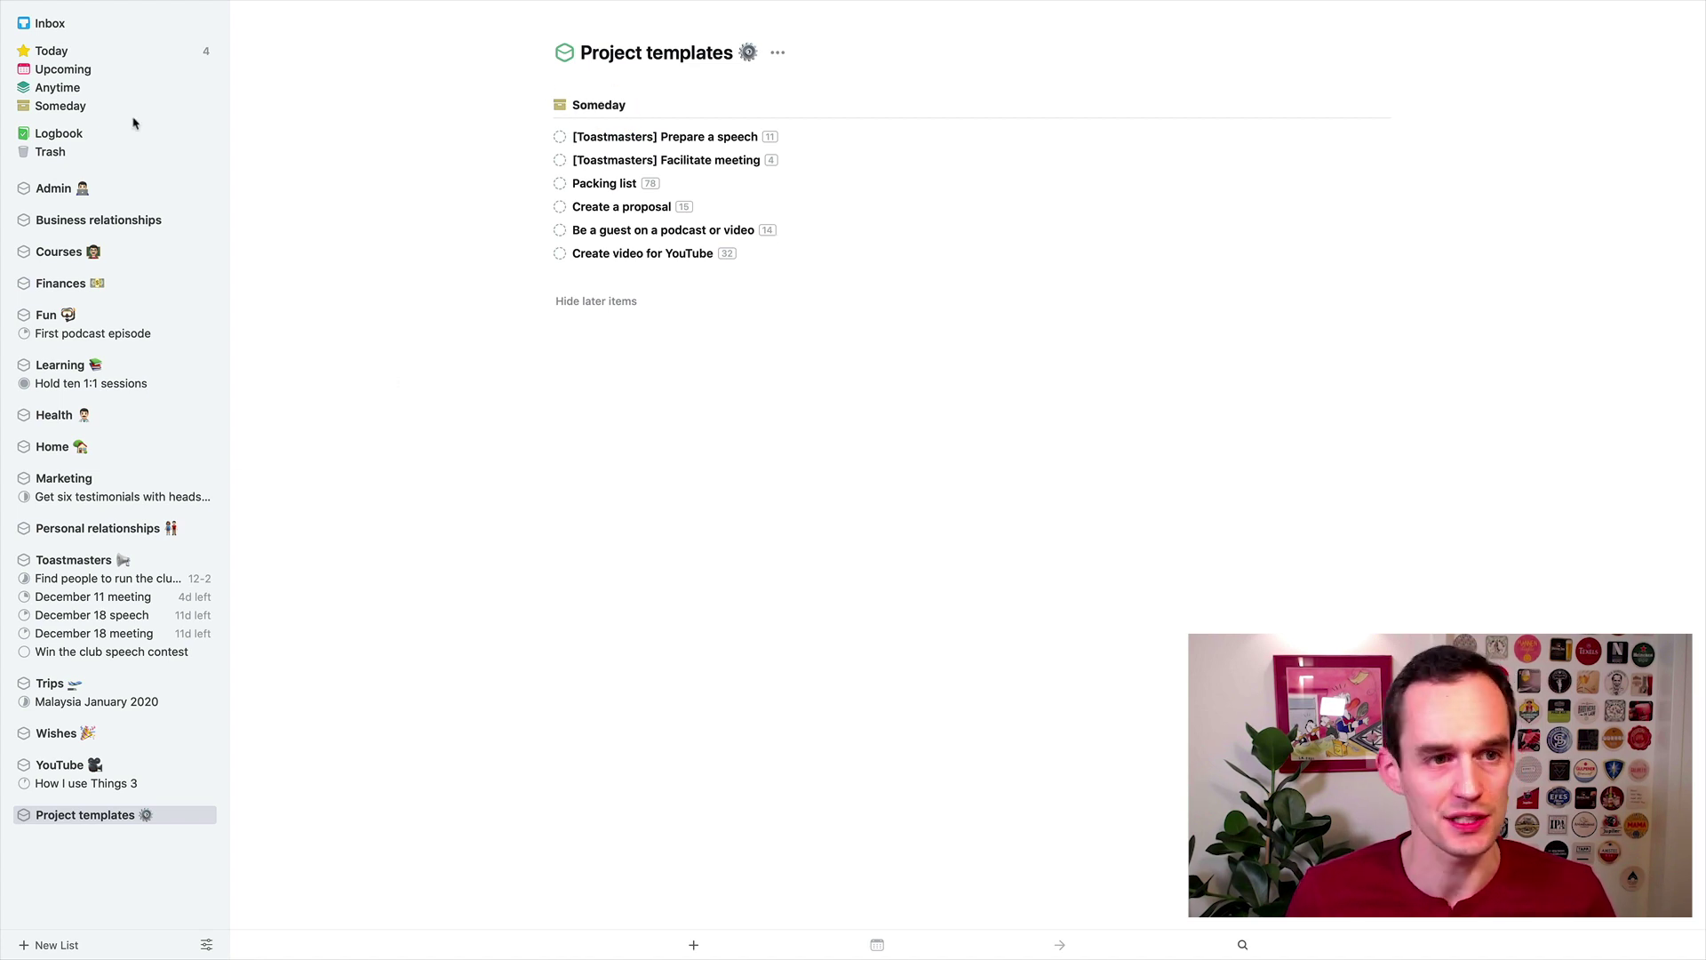
# Look over the Someday list and open the "Create video for YouTube" template from the Project templates area.
pyautogui.click(56, 108)
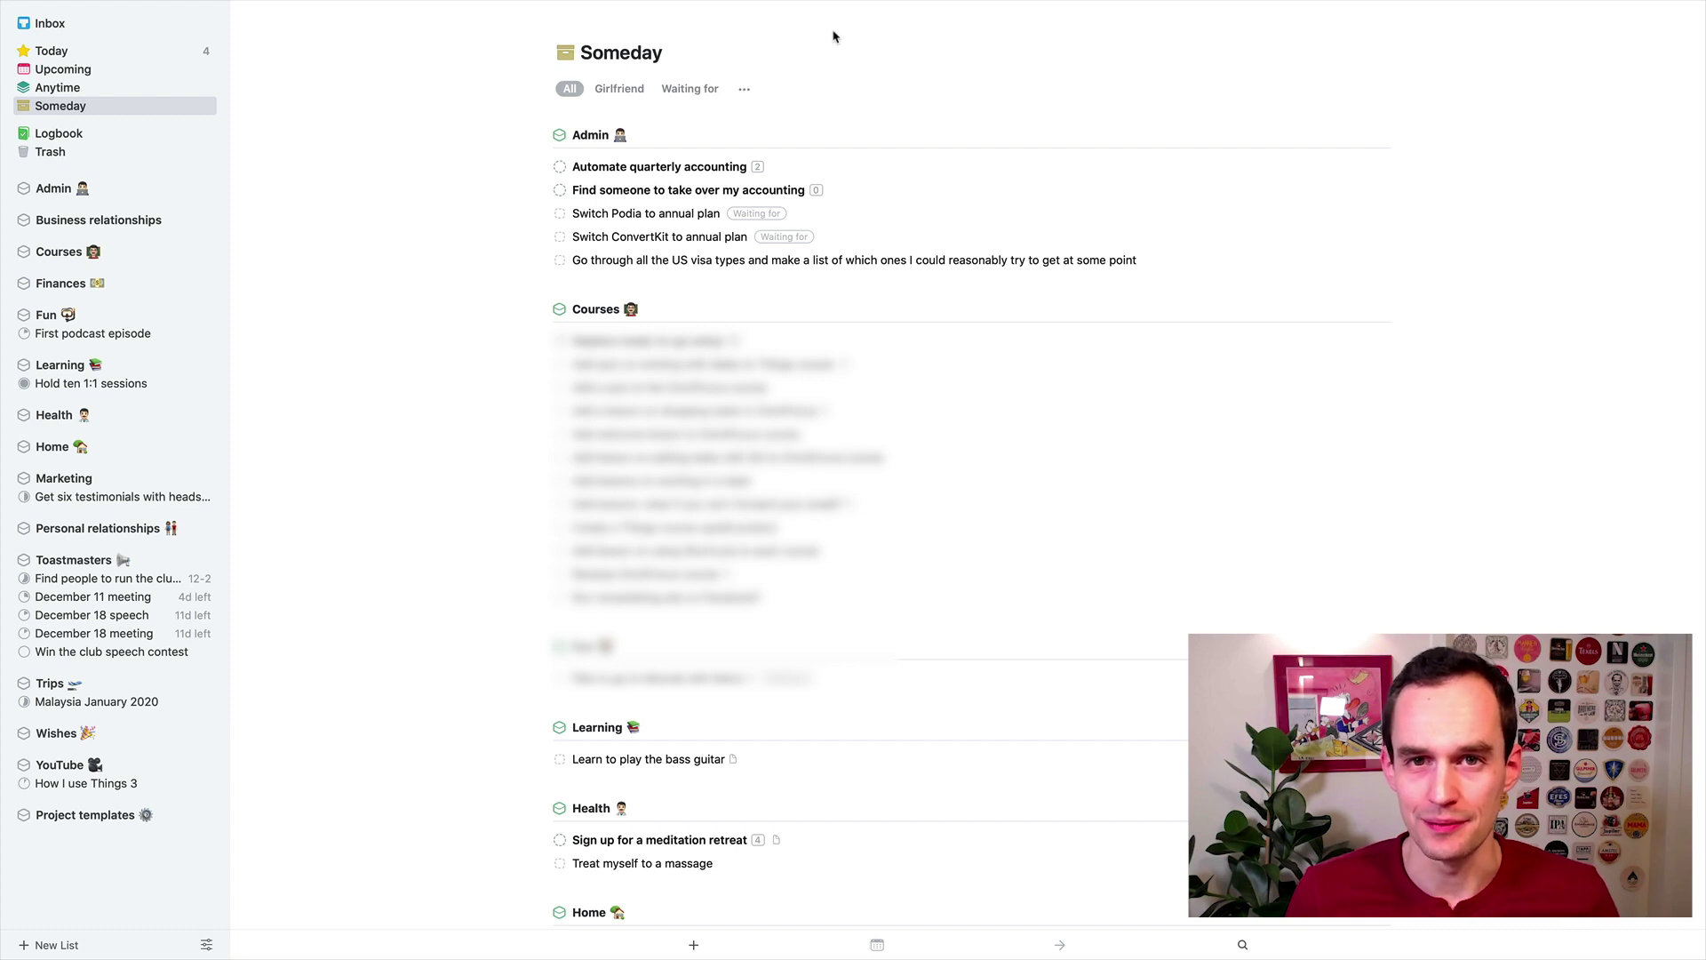
pyautogui.click(134, 814)
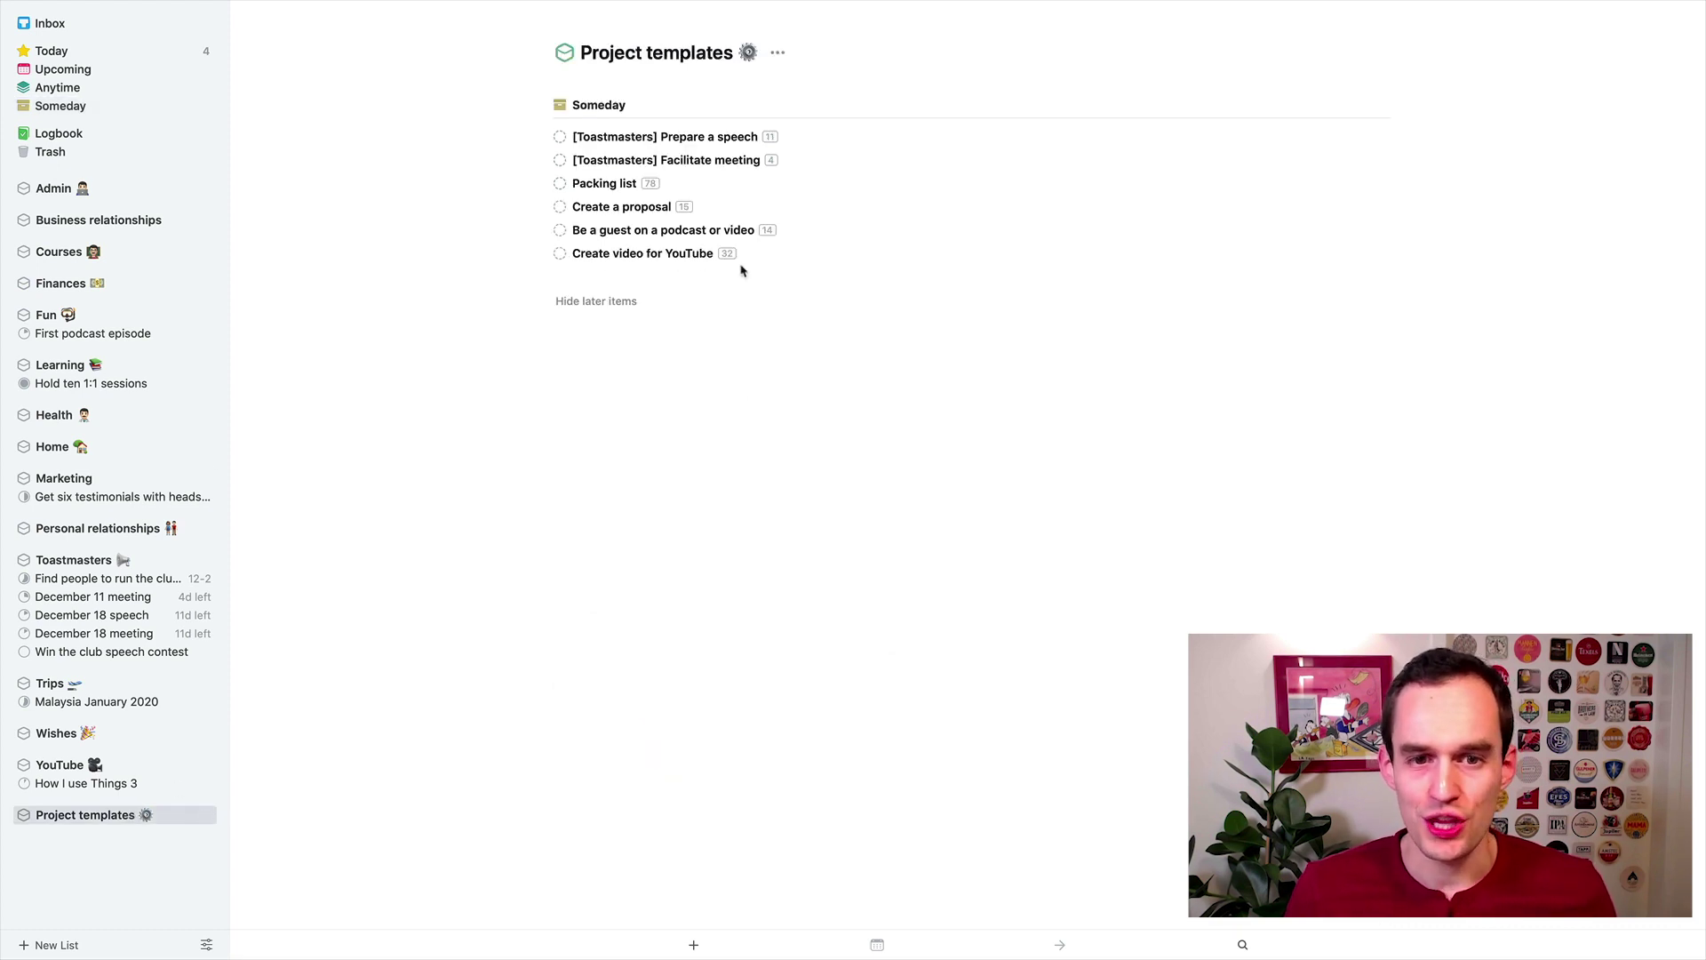
pyautogui.doubleClick(640, 254)
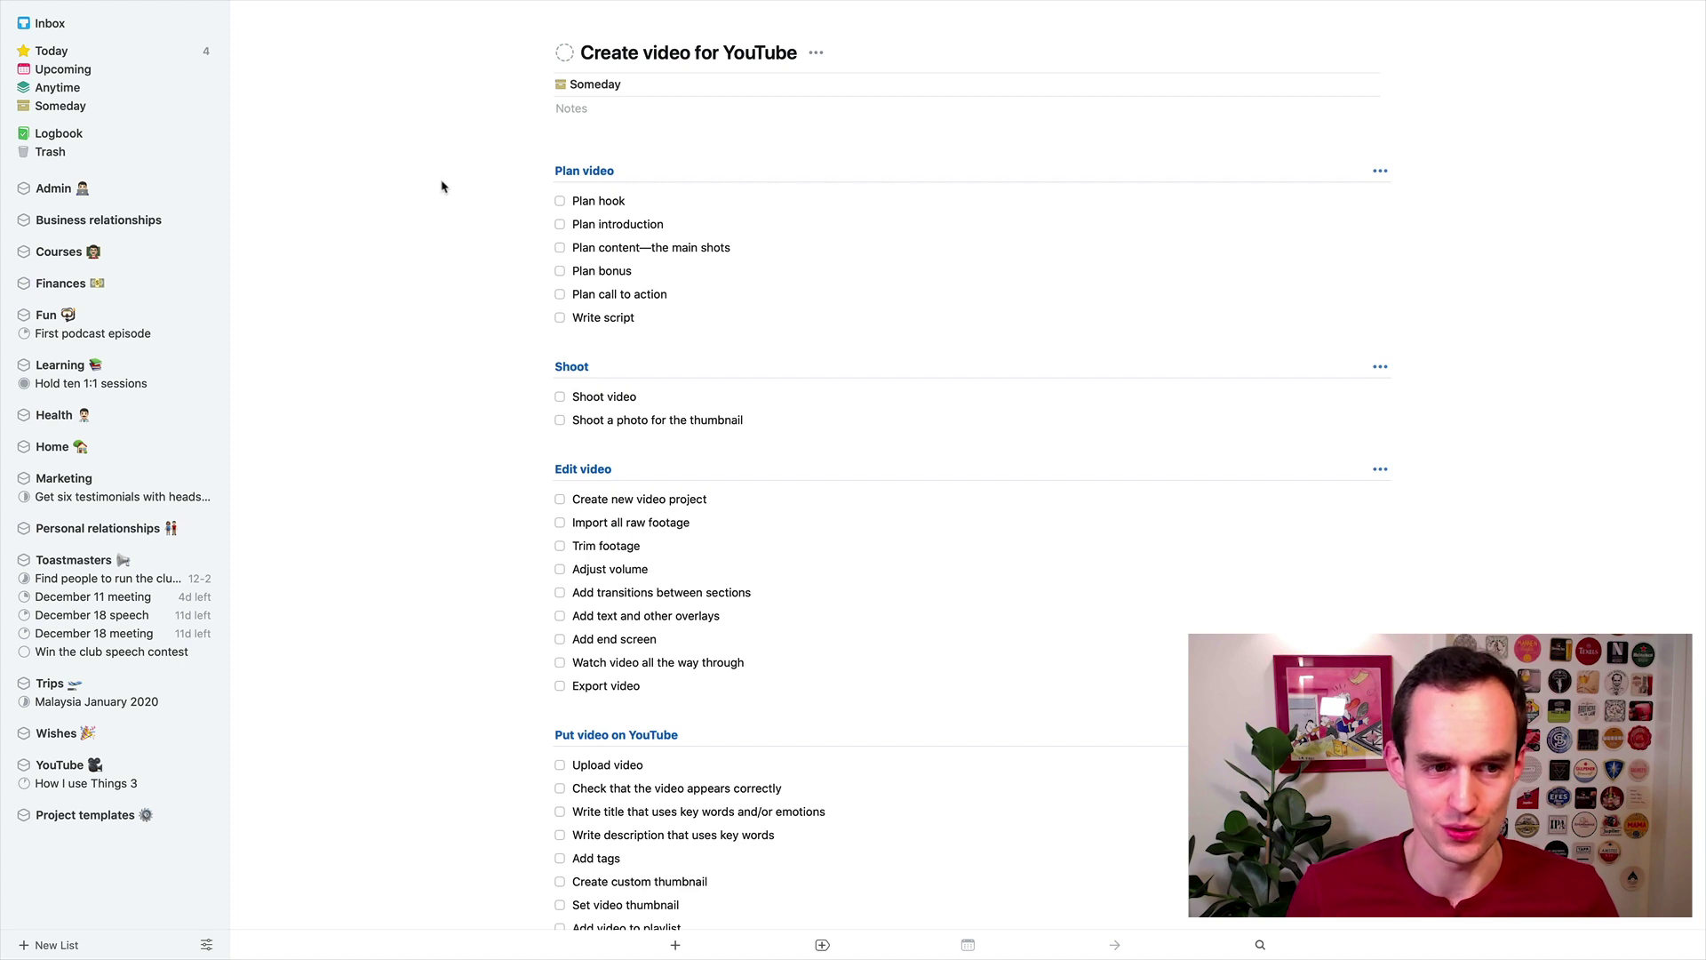
# Create a "Go go karting with friends" to-do in the Inbox.
pyautogui.click(78, 26)
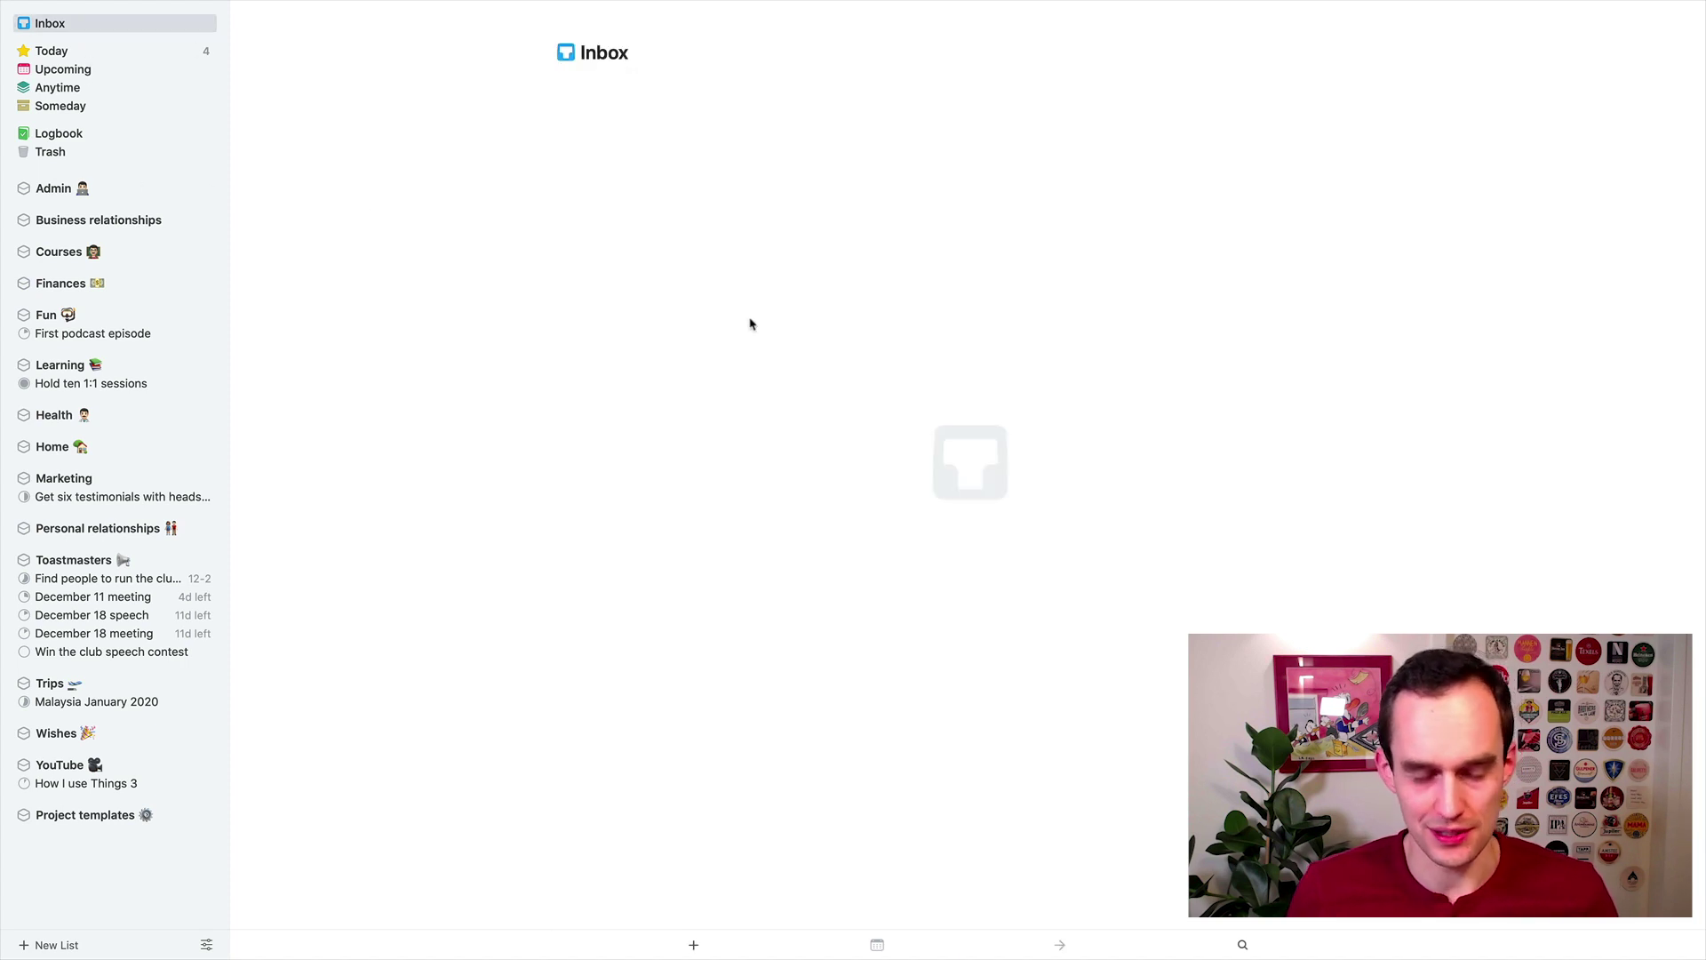
pyautogui.press('super+n')
pyautogui.write('Go go karting with friends')
pyautogui.press('Return')
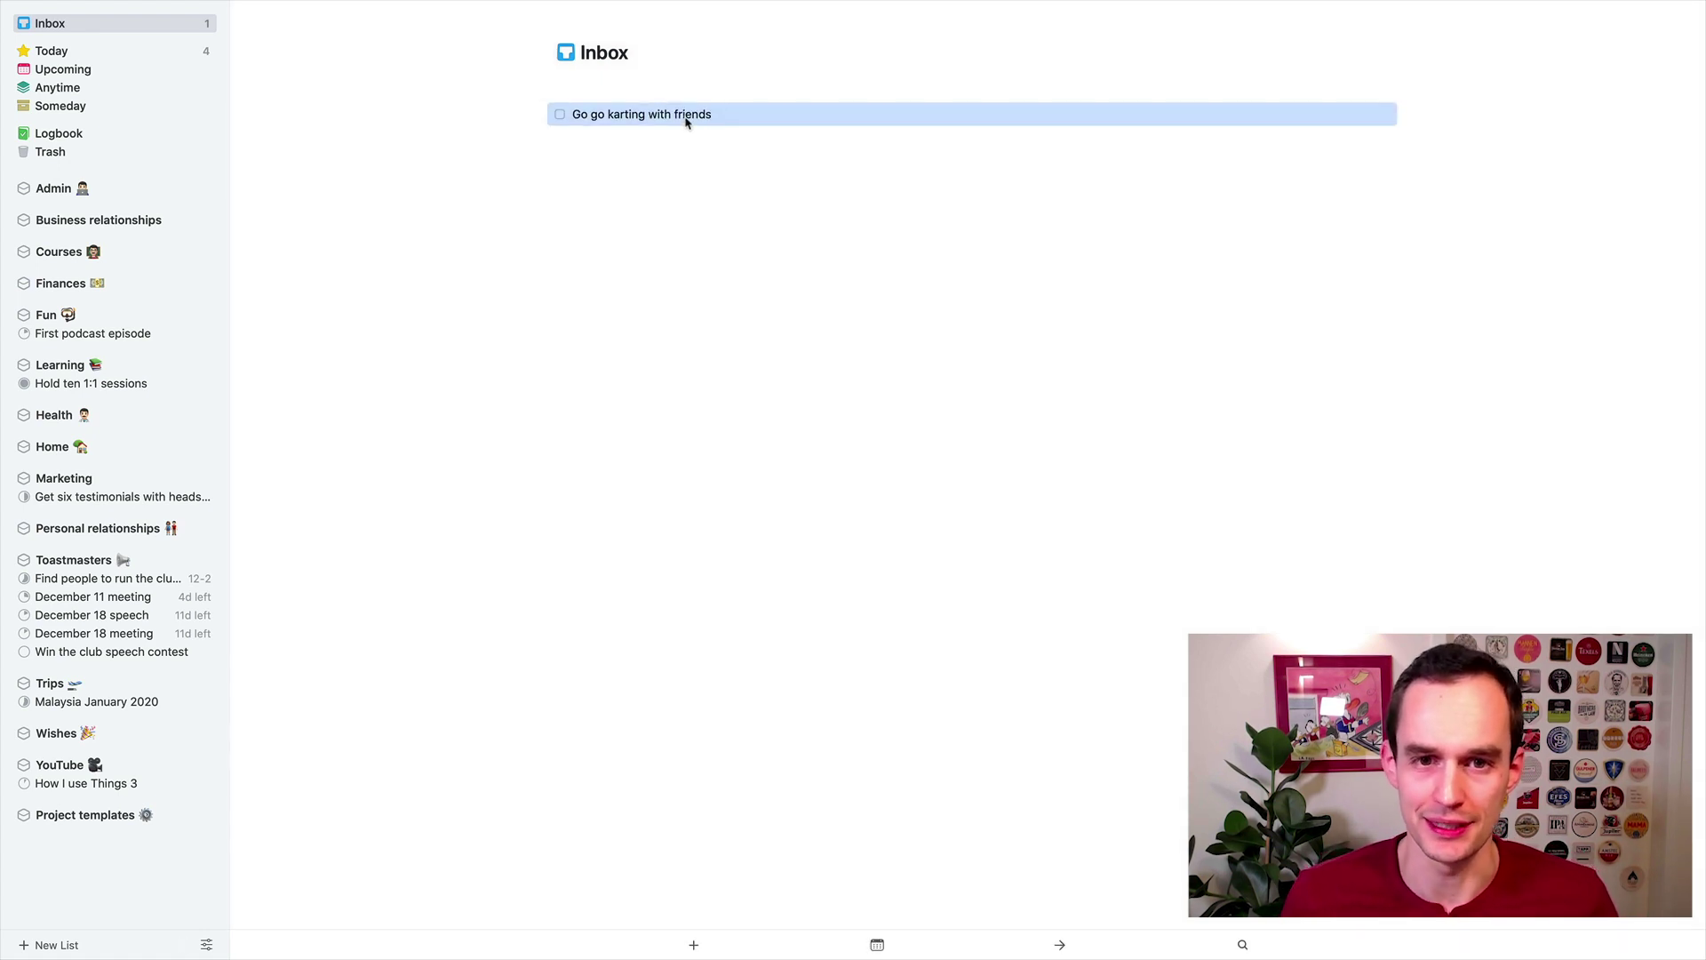
# Schedule the go karting to-do for Someday and clear it from the Inbox.
pyautogui.doubleClick(1013, 118)
pyautogui.click(1300, 215)
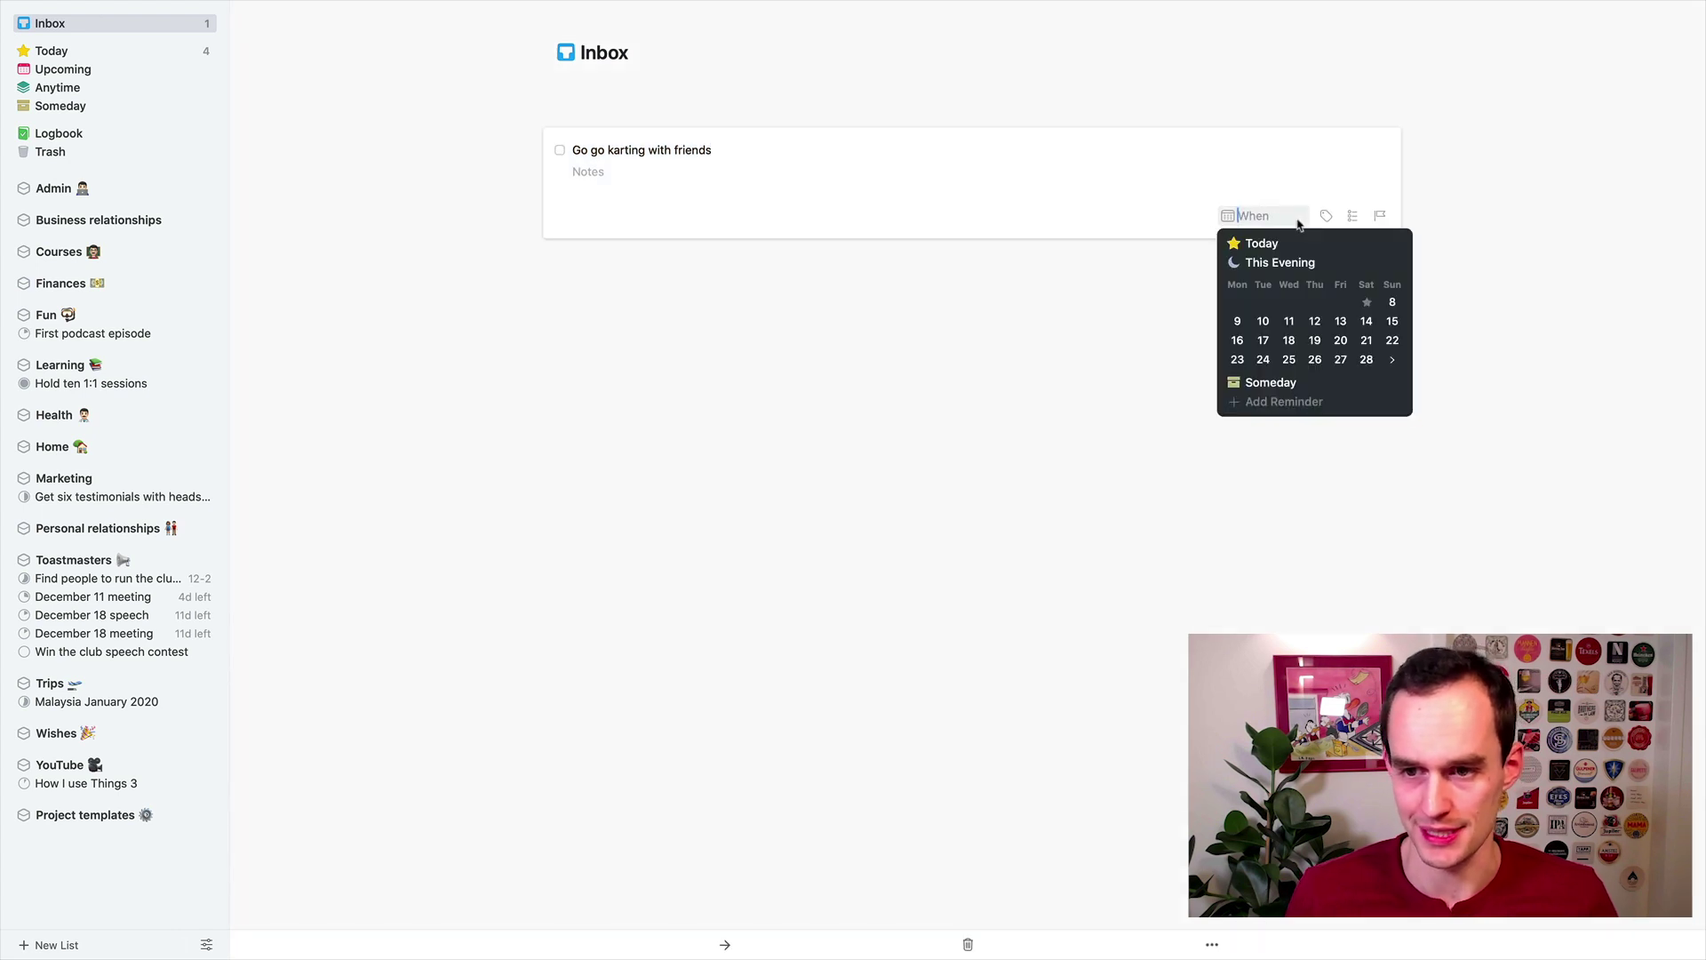
pyautogui.click(1271, 385)
pyautogui.click(781, 296)
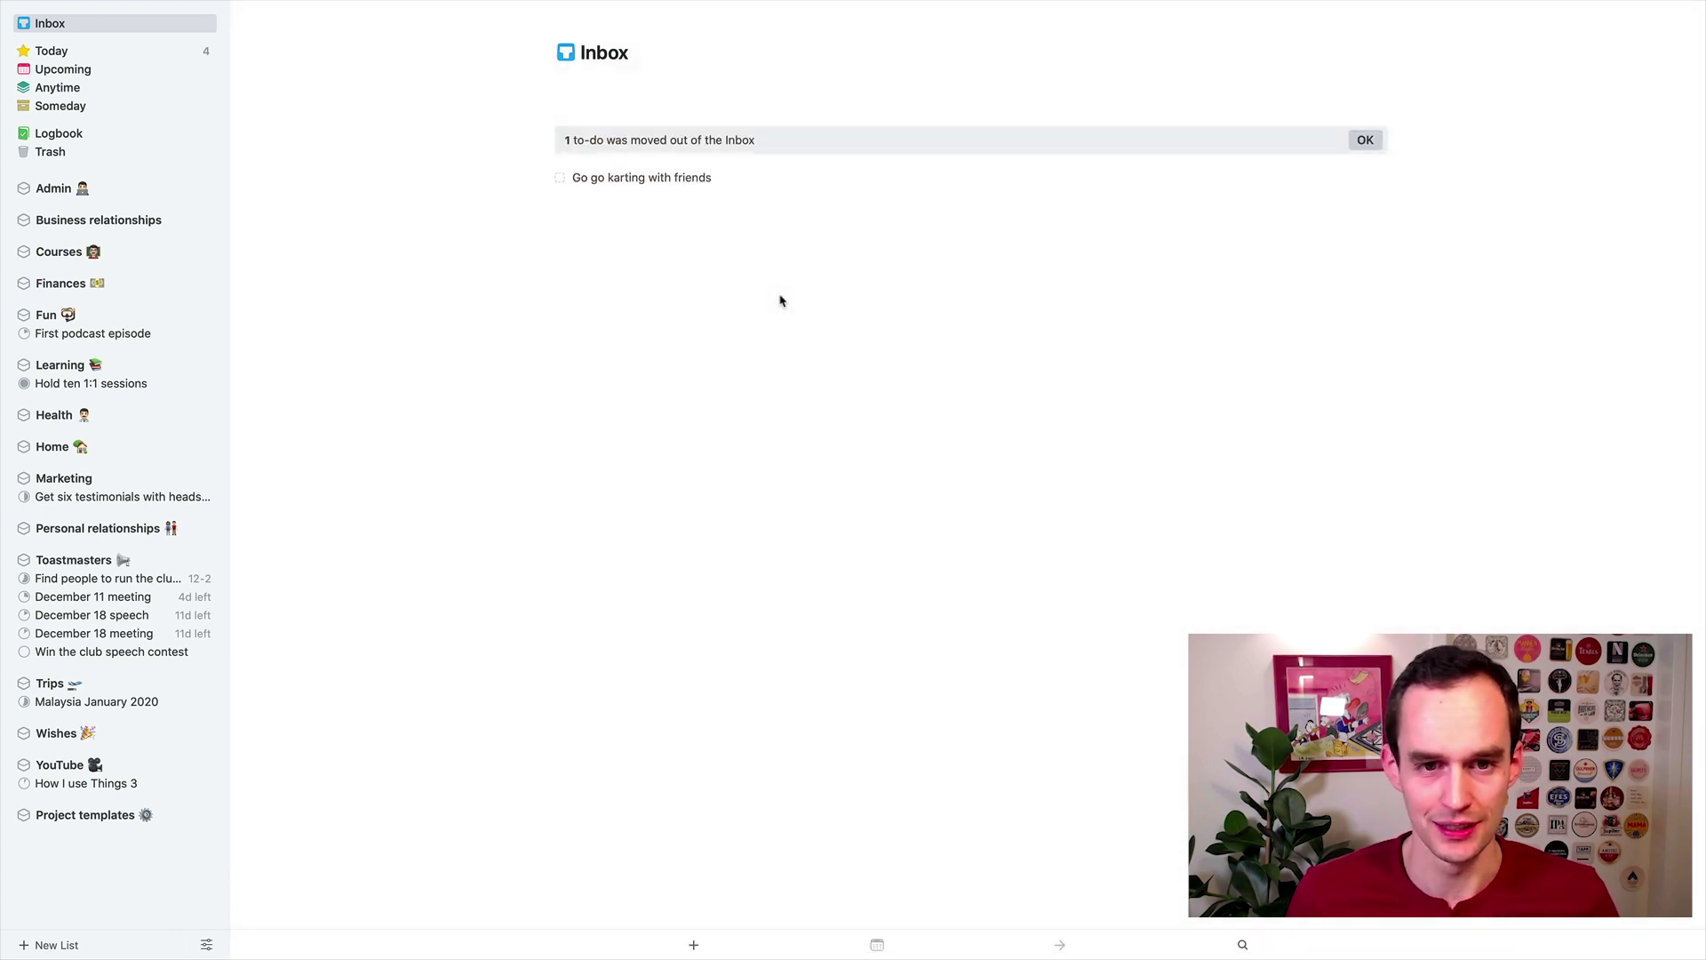
pyautogui.click(1366, 142)
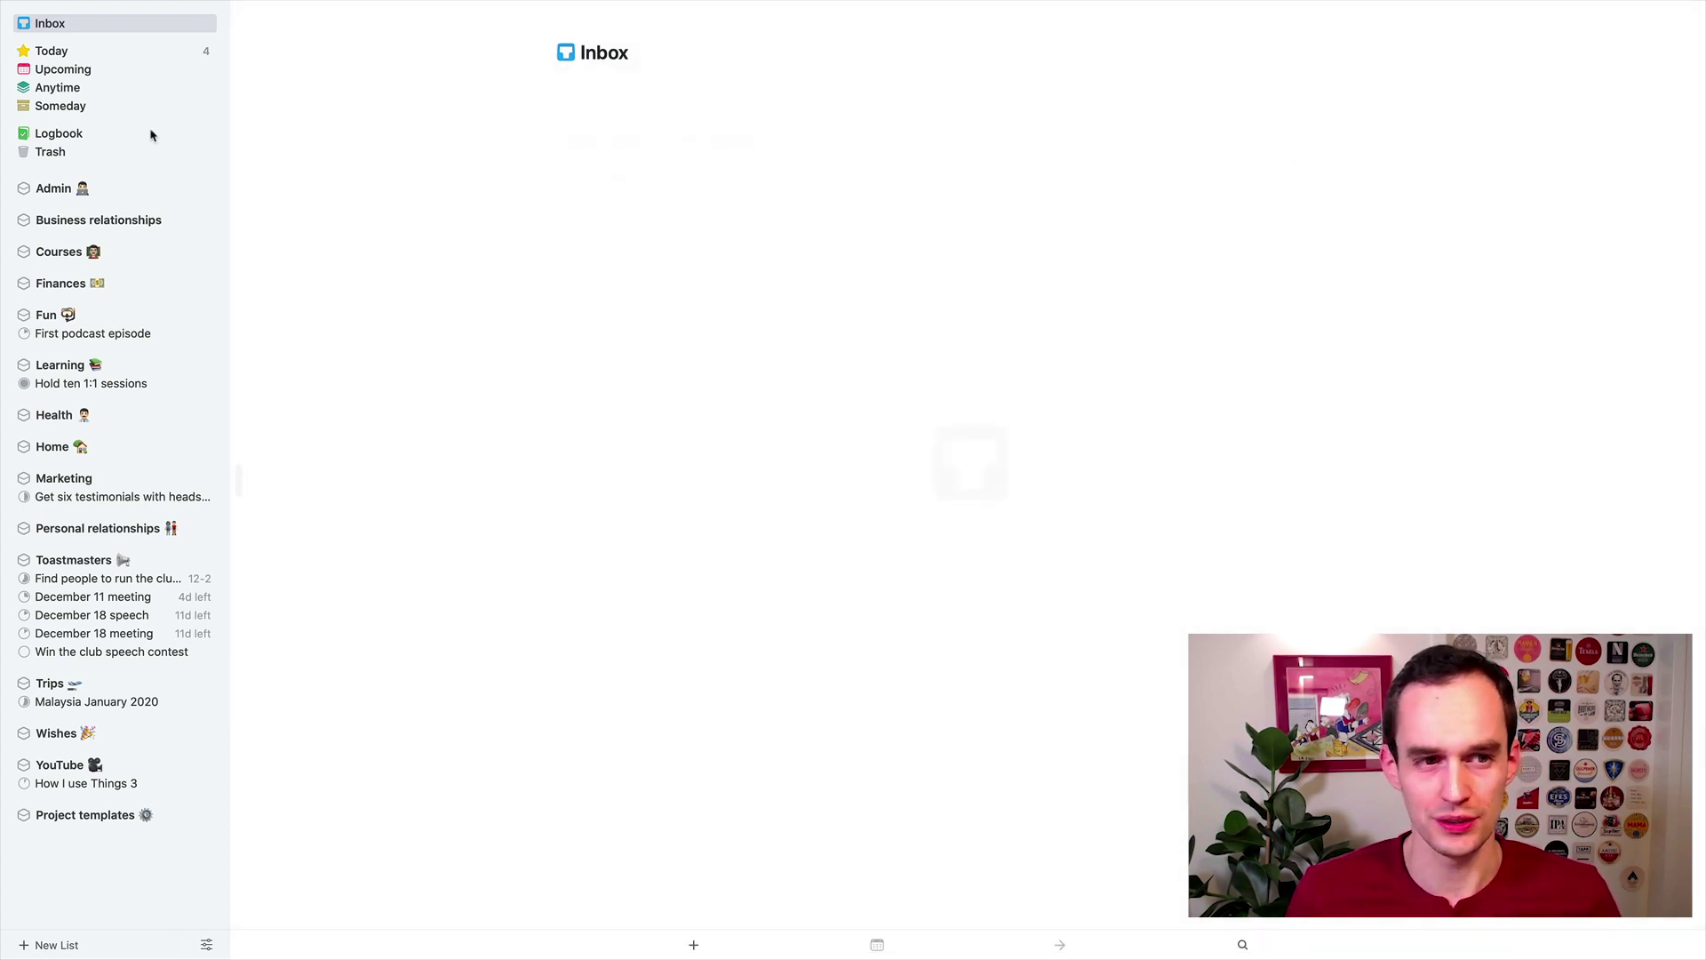
# Find the go karting to-do in the Someday list and examine the to-dos in the "Create video for YouTube" template.
pyautogui.click(71, 107)
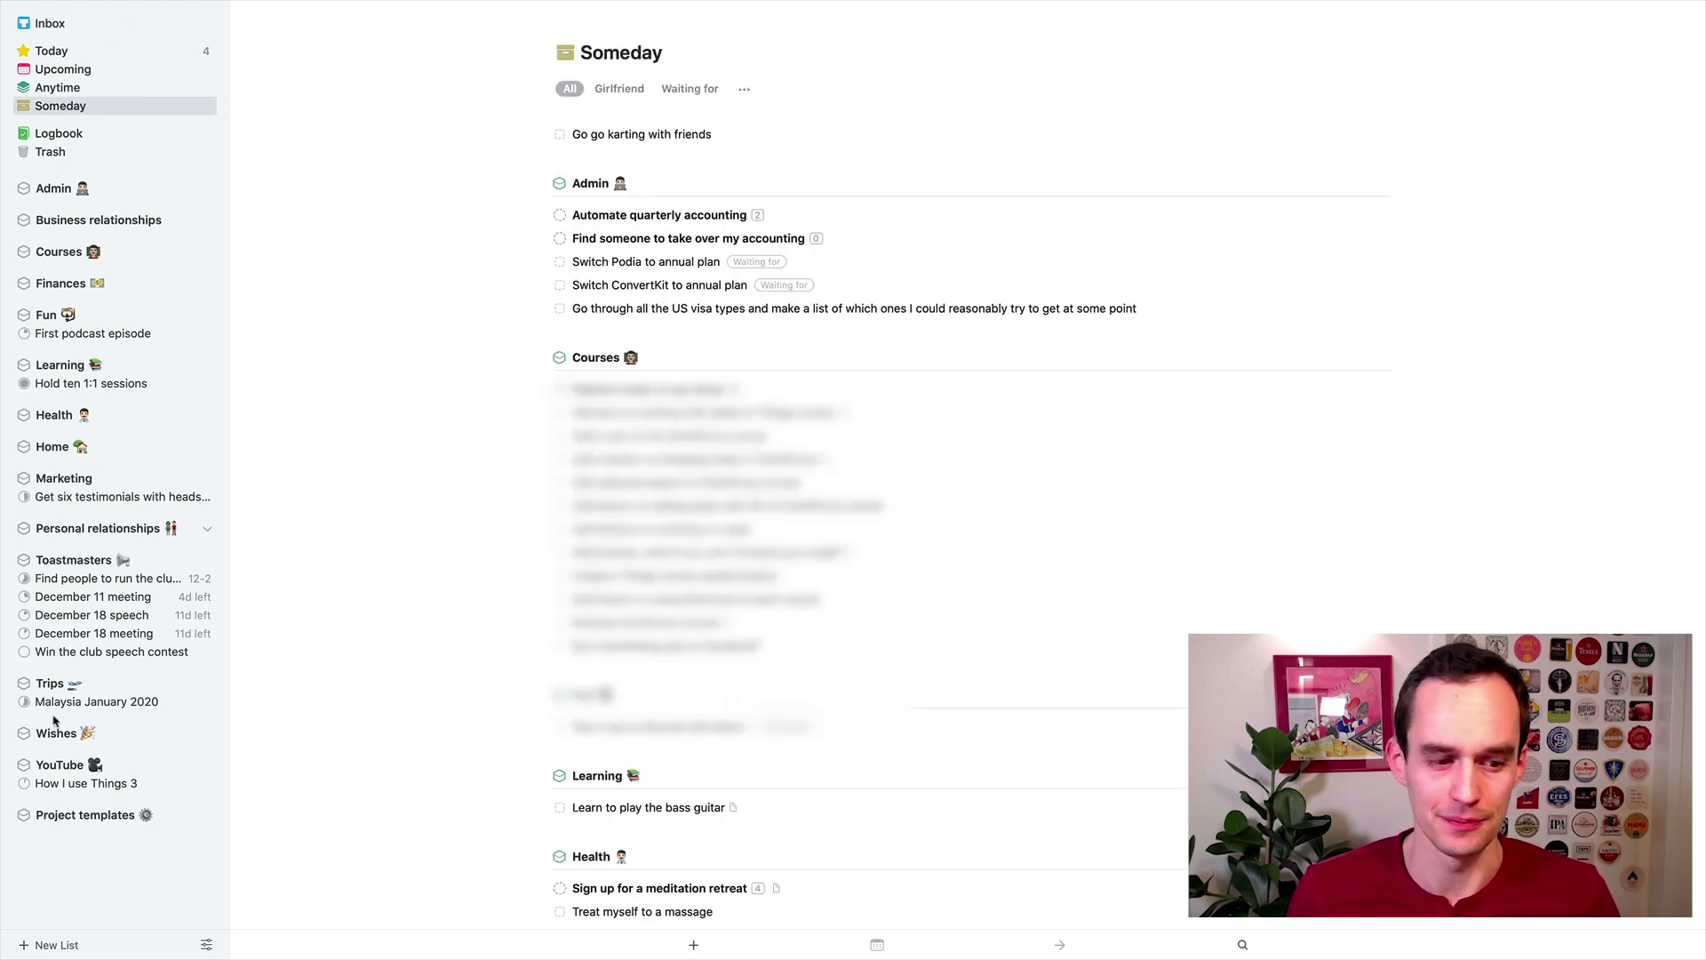
pyautogui.click(100, 820)
pyautogui.doubleClick(642, 256)
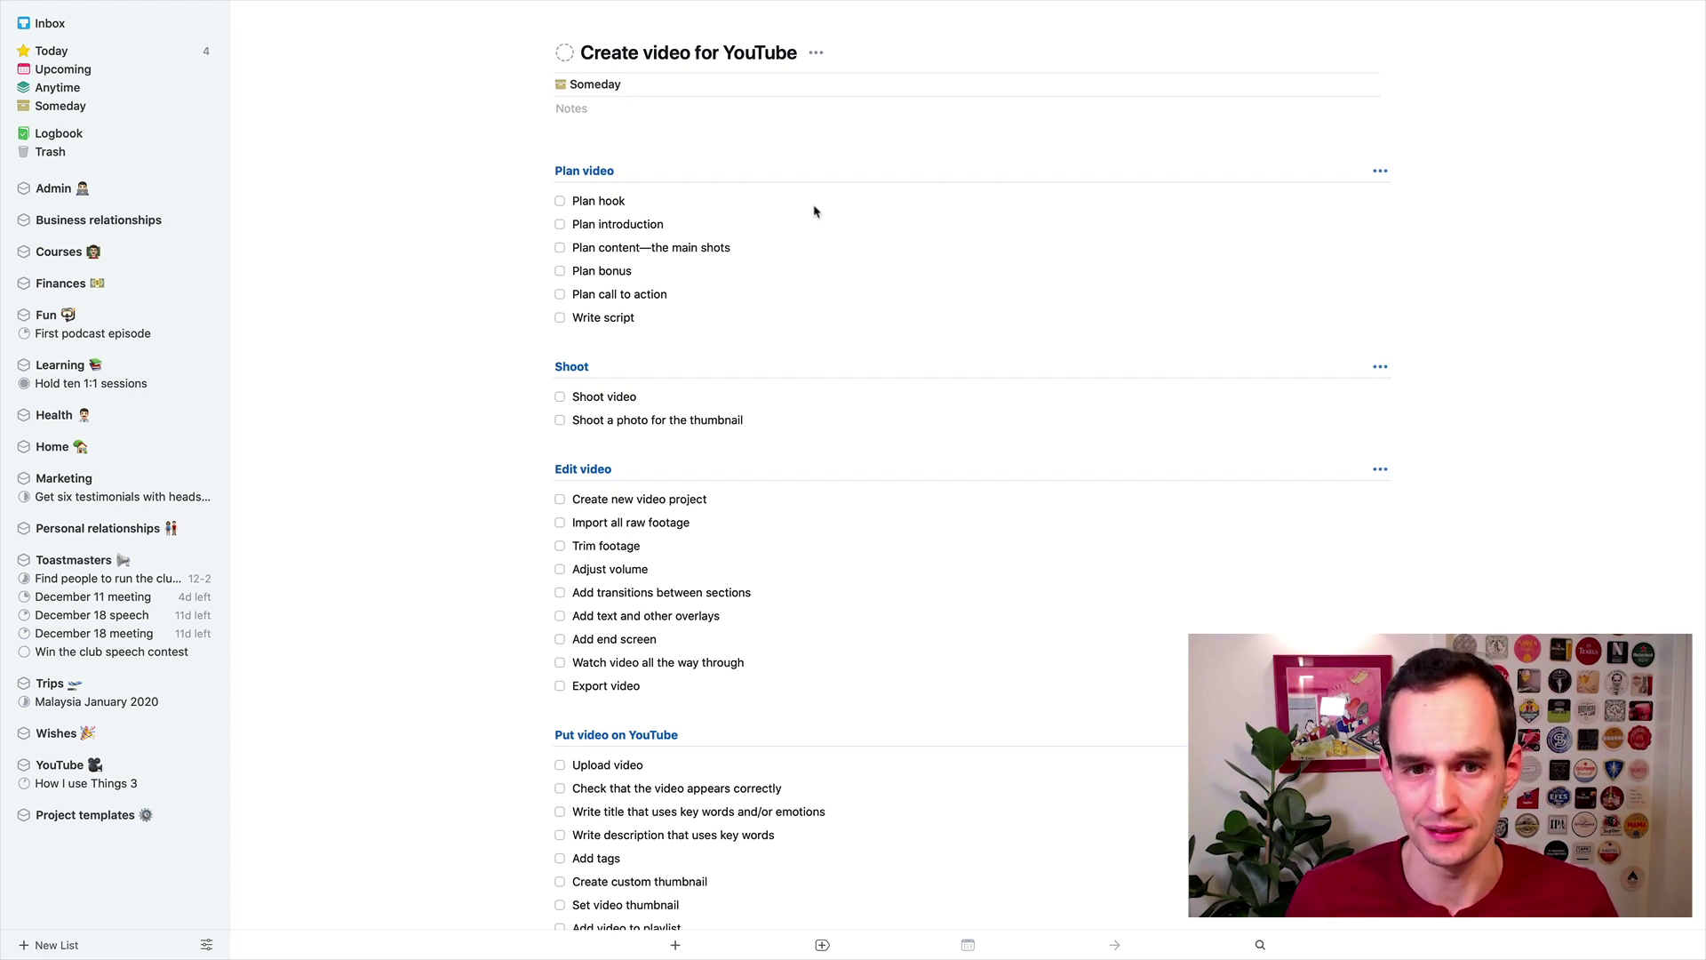
pyautogui.scroll(-2, 853, 254)
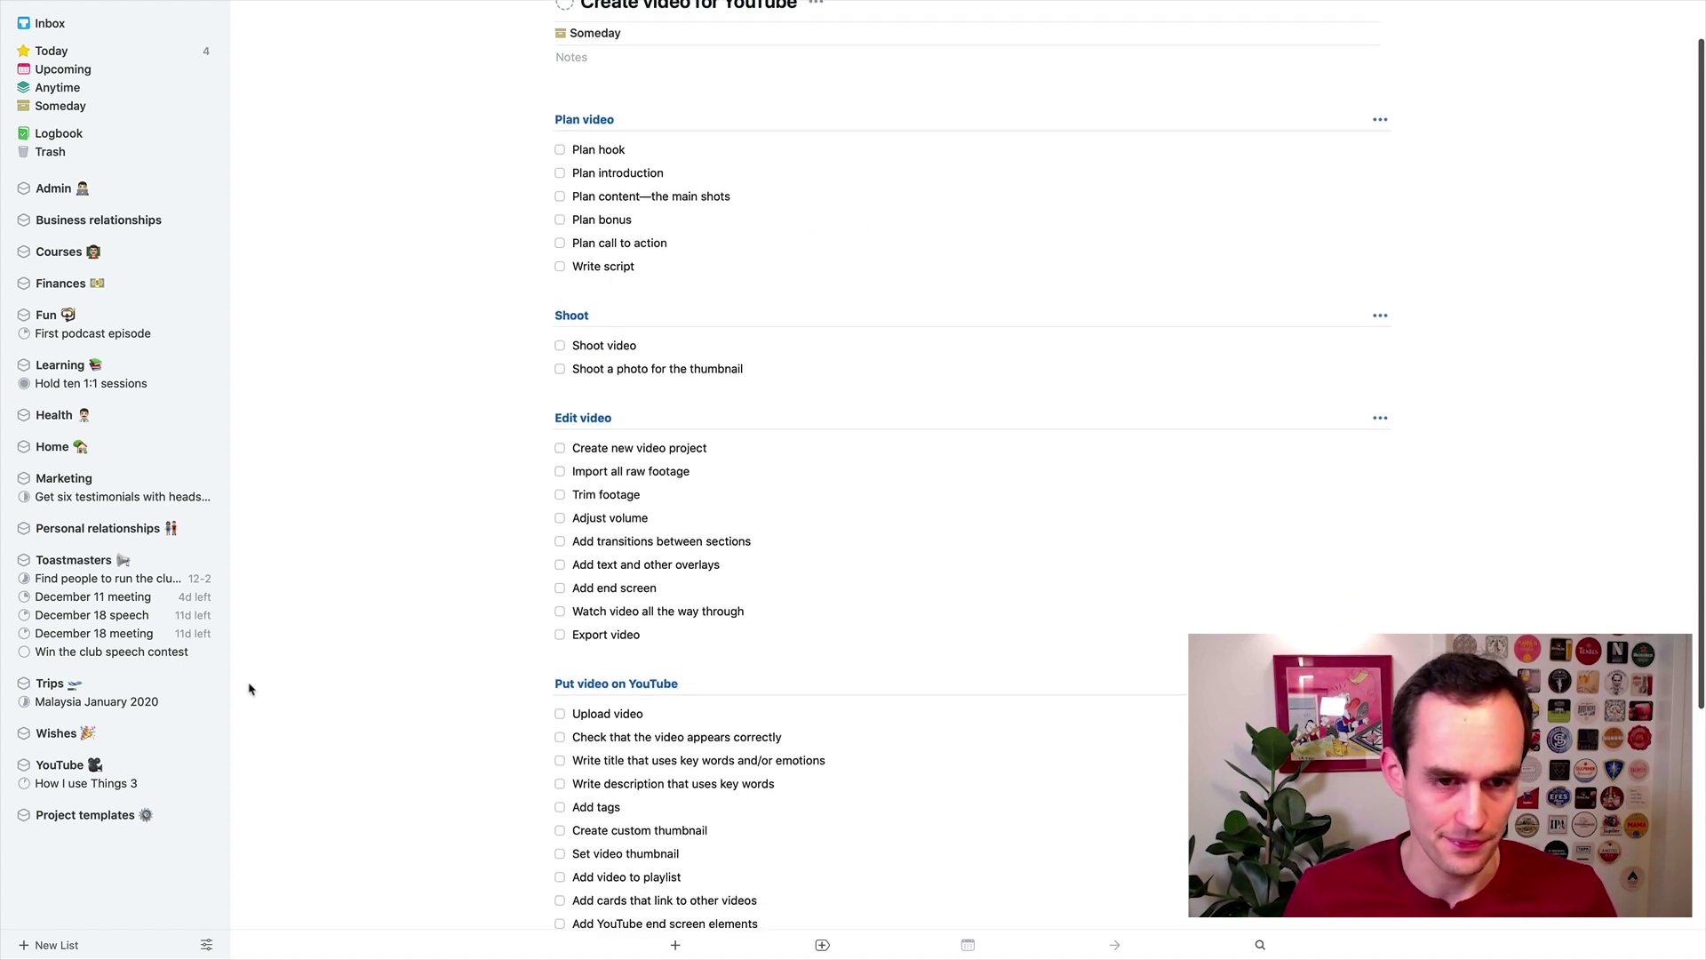
# Duplicate the "Create video for YouTube" template, move the copy out of Someday to make it active, and open it.
pyautogui.click(89, 814)
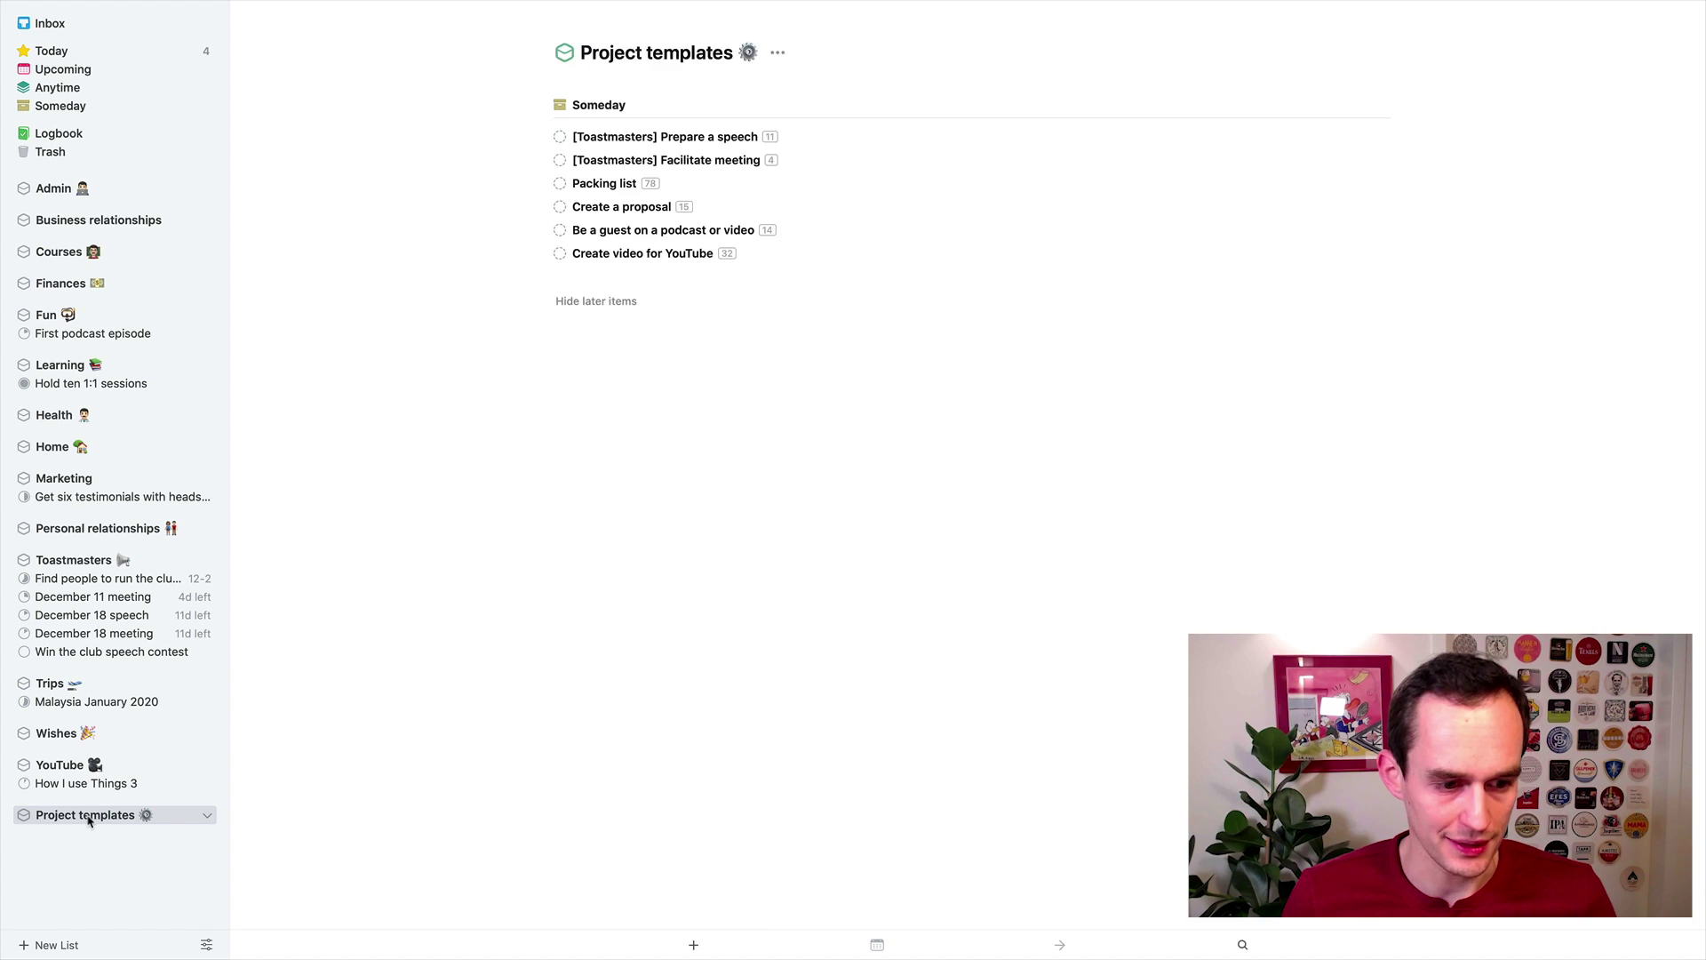
pyautogui.click(662, 256)
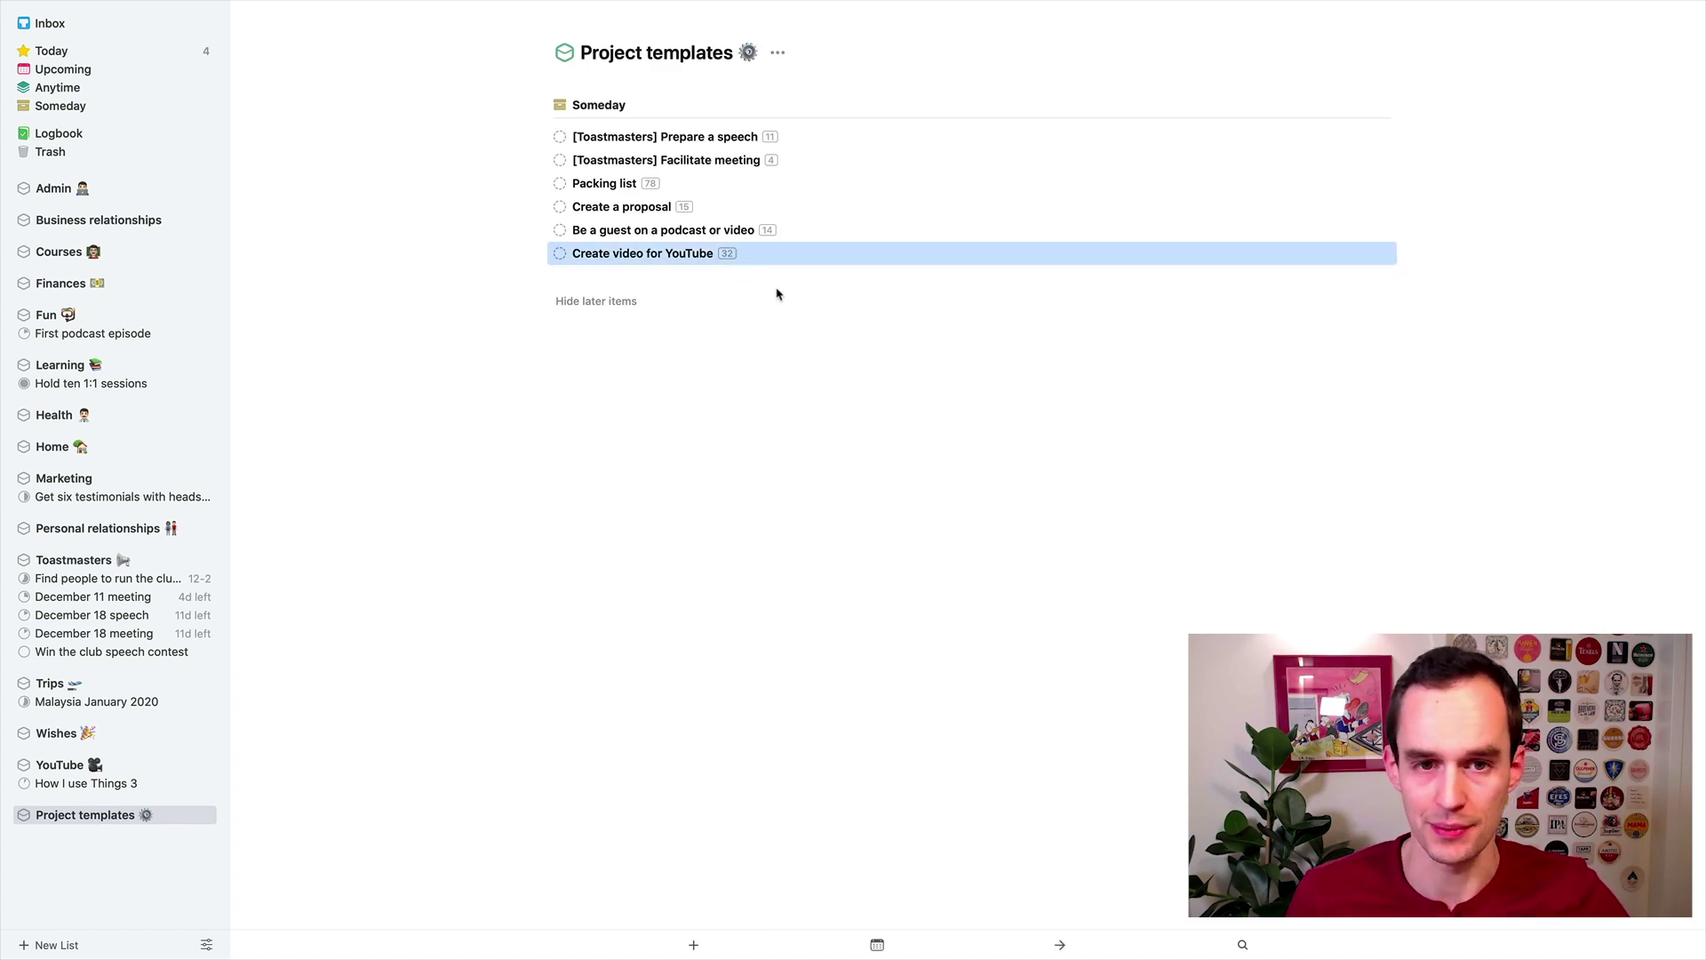
pyautogui.click(738, 346)
pyautogui.press('super+v')
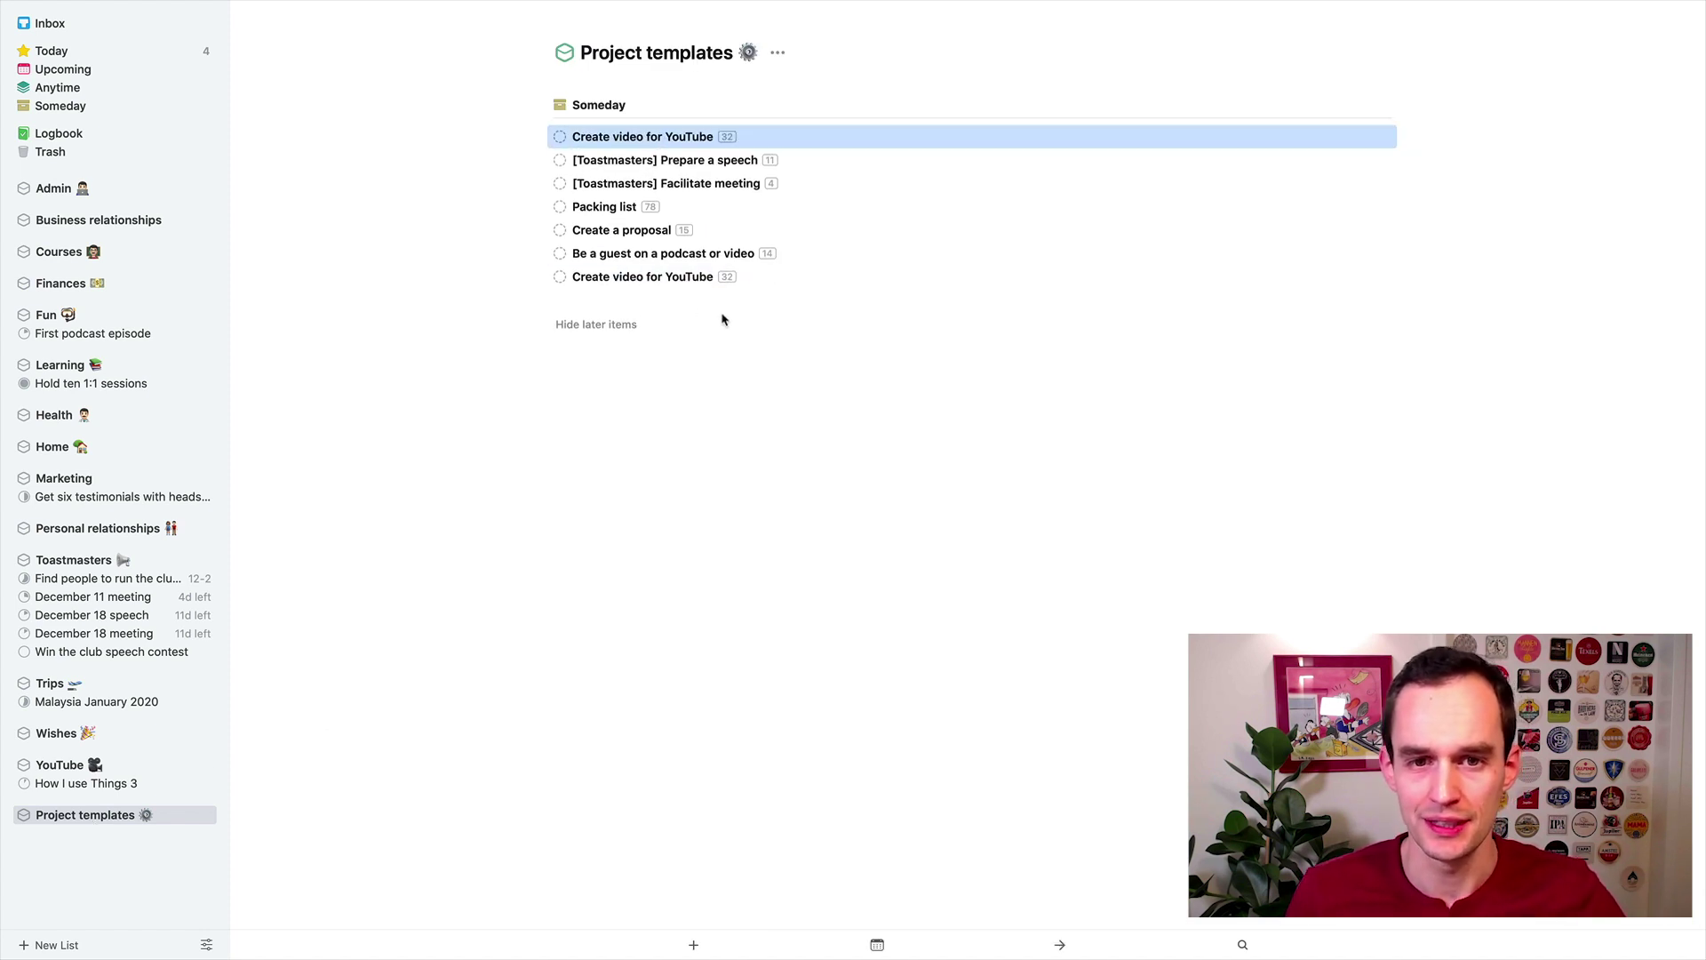
pyautogui.moveTo(656, 145); pyautogui.dragTo(651, 105)
pyautogui.doubleClick(671, 104)
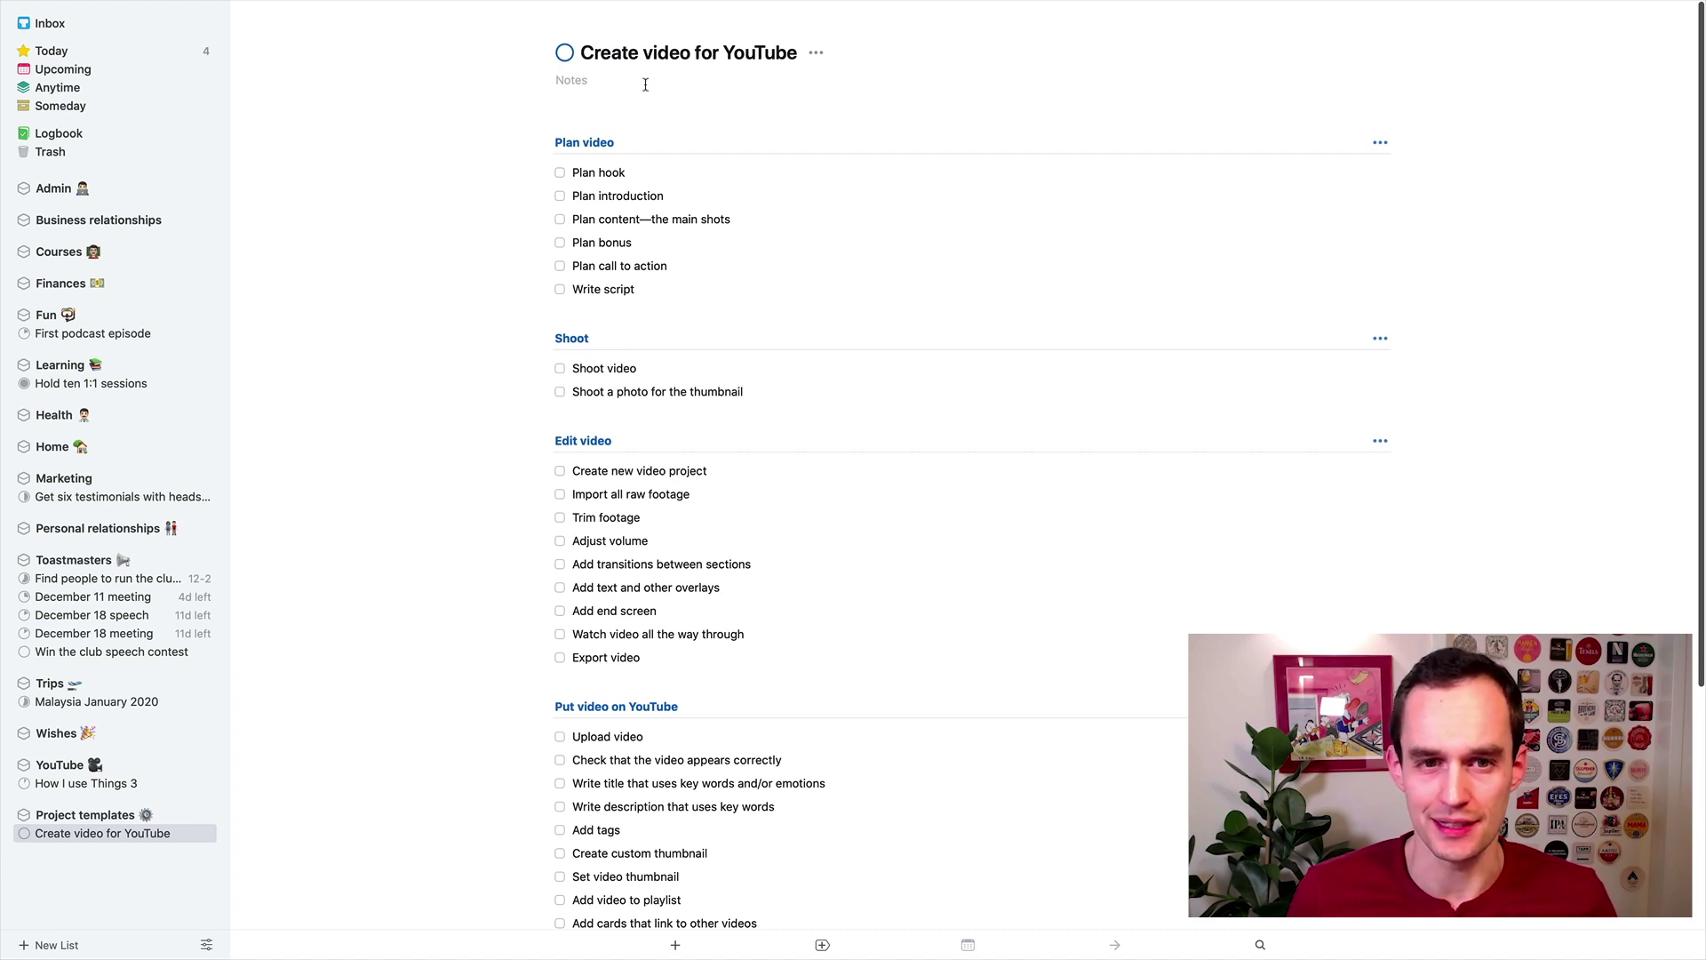
pyautogui.click(818, 53)
pyautogui.click(802, 105)
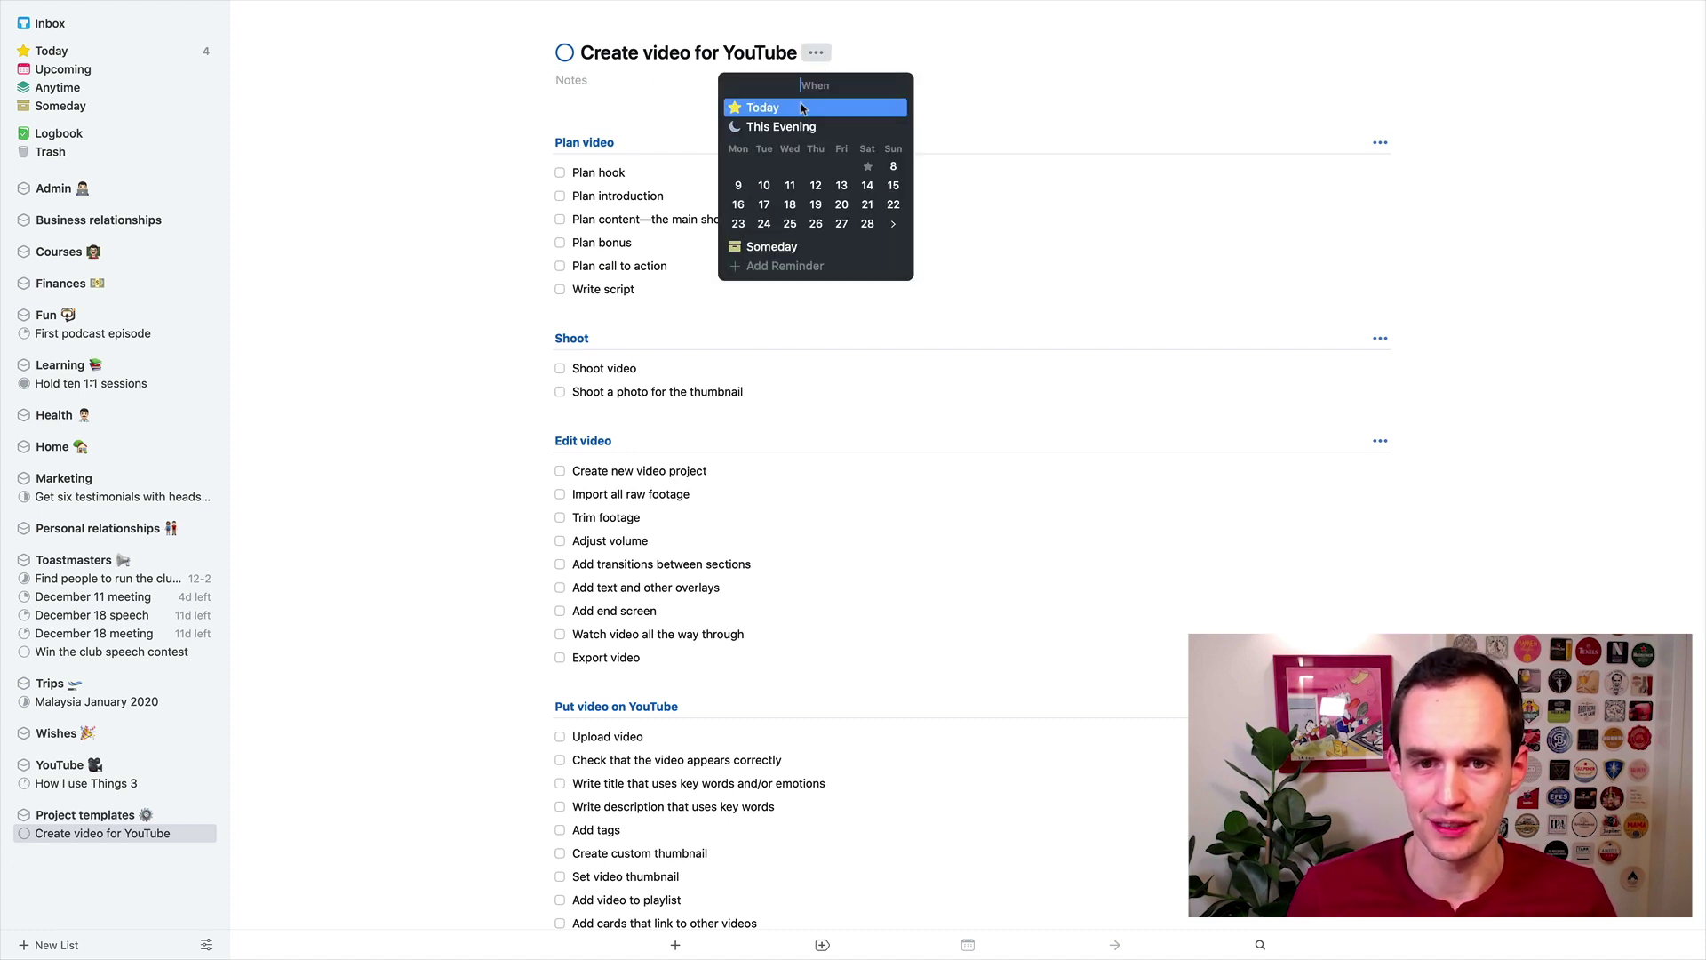
pyautogui.click(1000, 111)
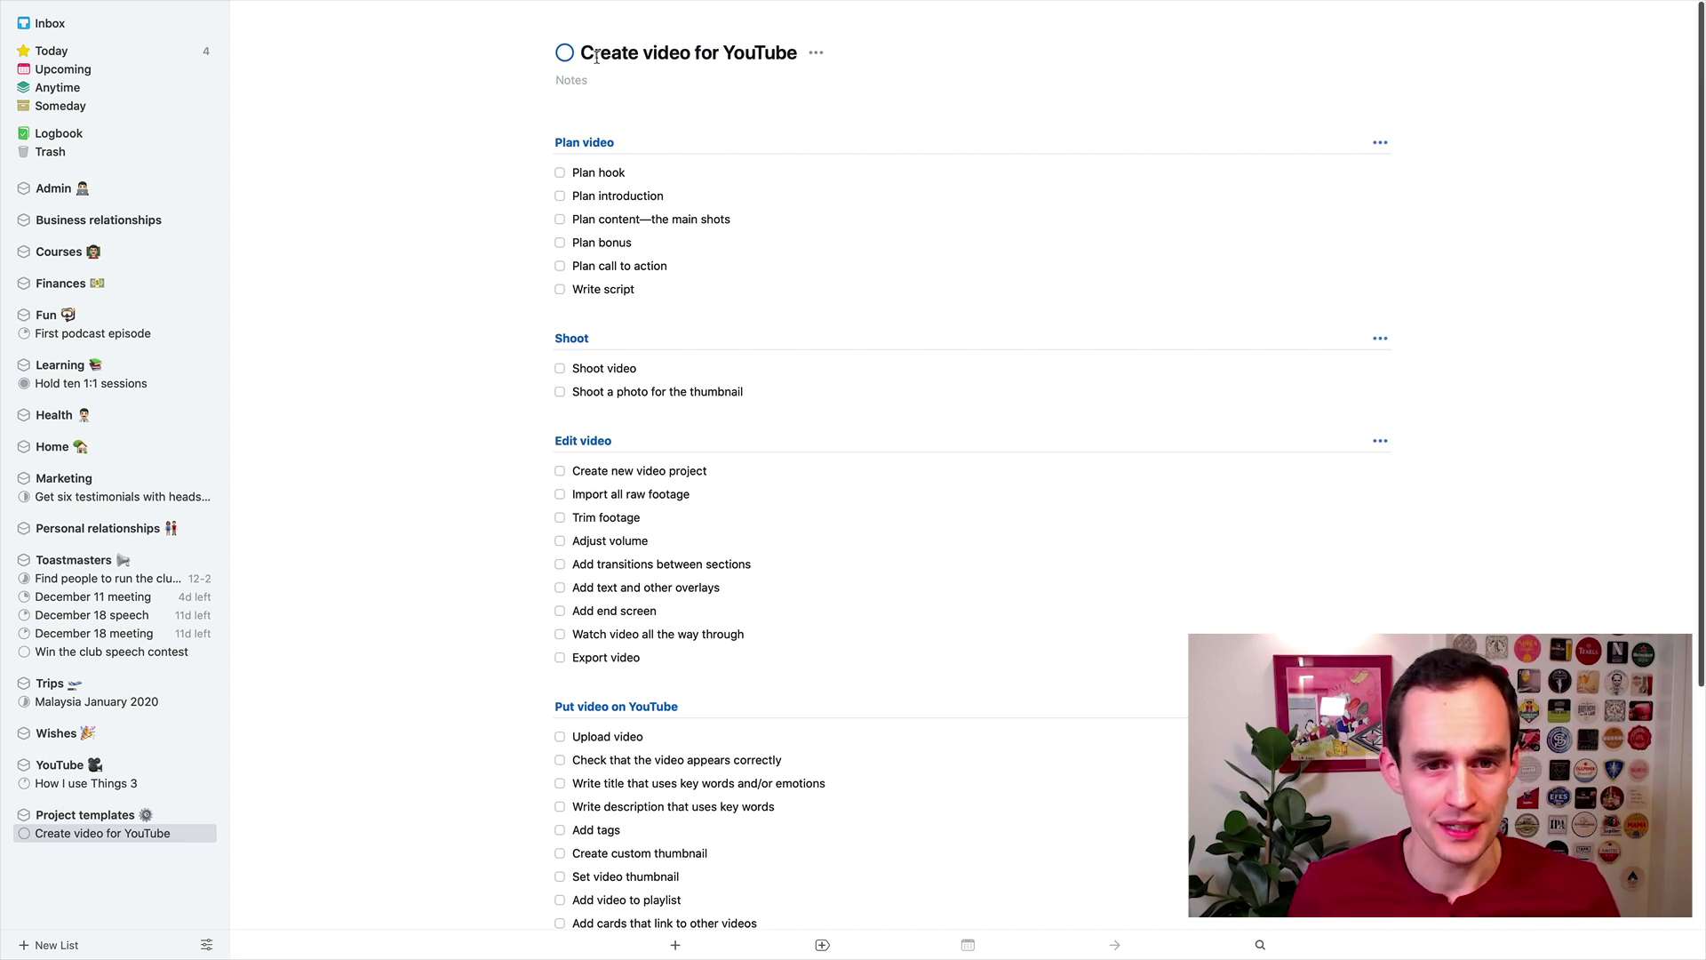
# Rename the duplicated project to "Create mailbag video #2".
pyautogui.moveTo(579, 52); pyautogui.dragTo(798, 54)
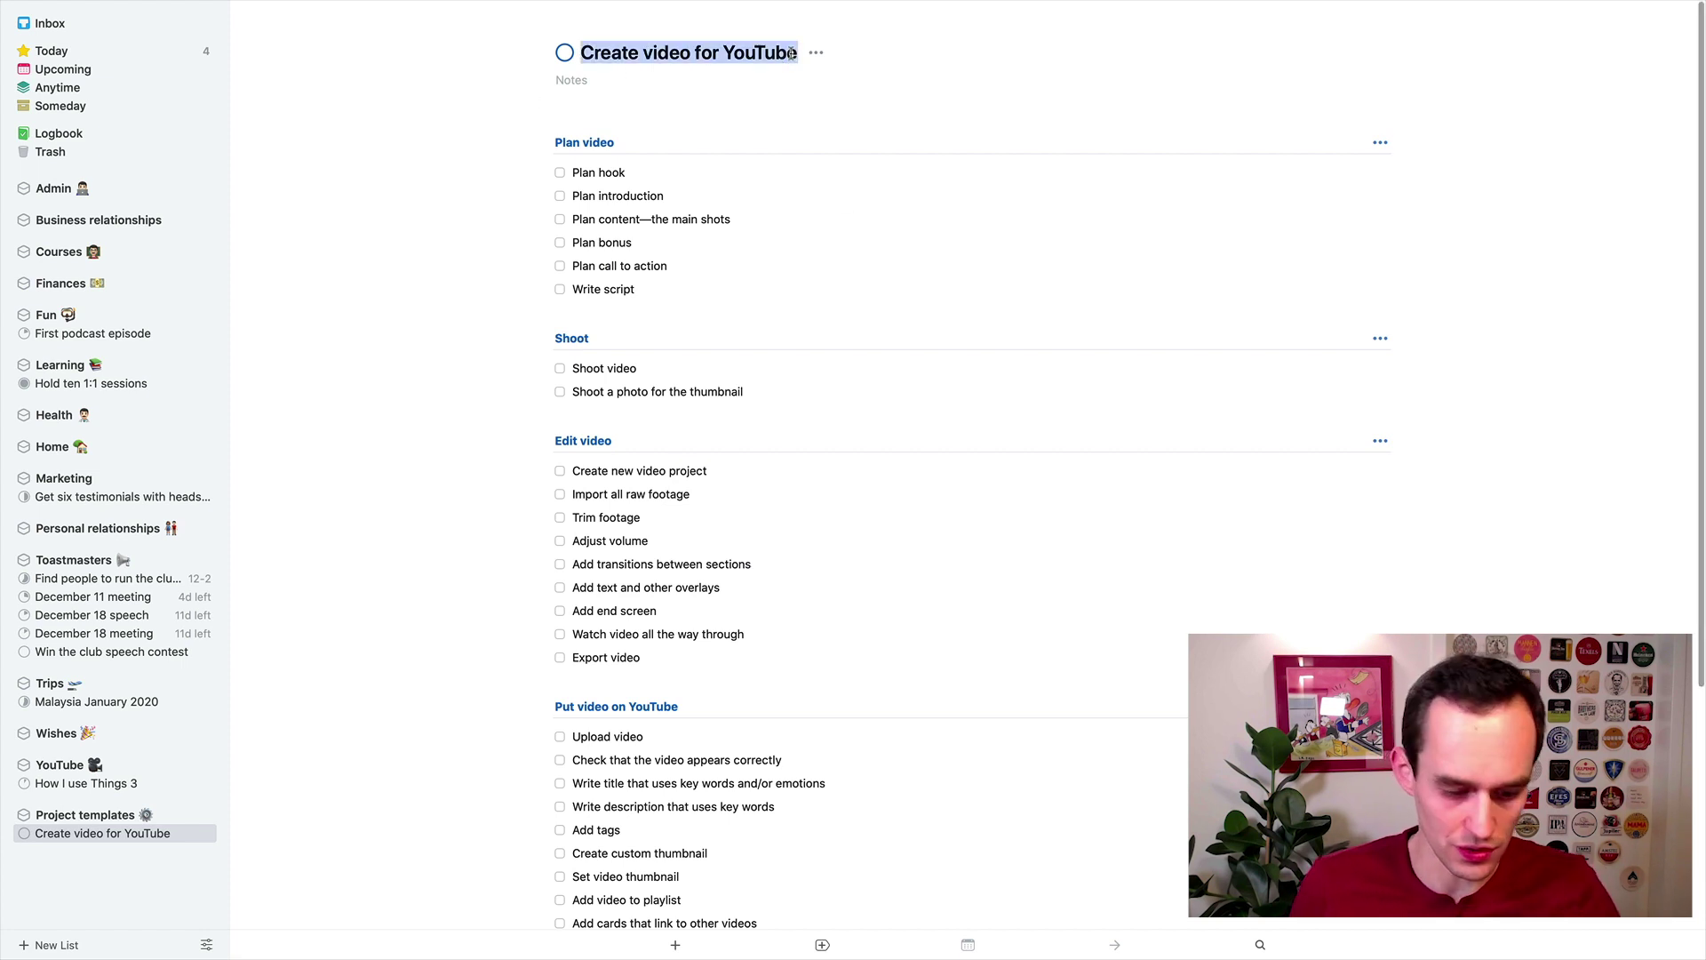
pyautogui.write('Mailbag video #2')
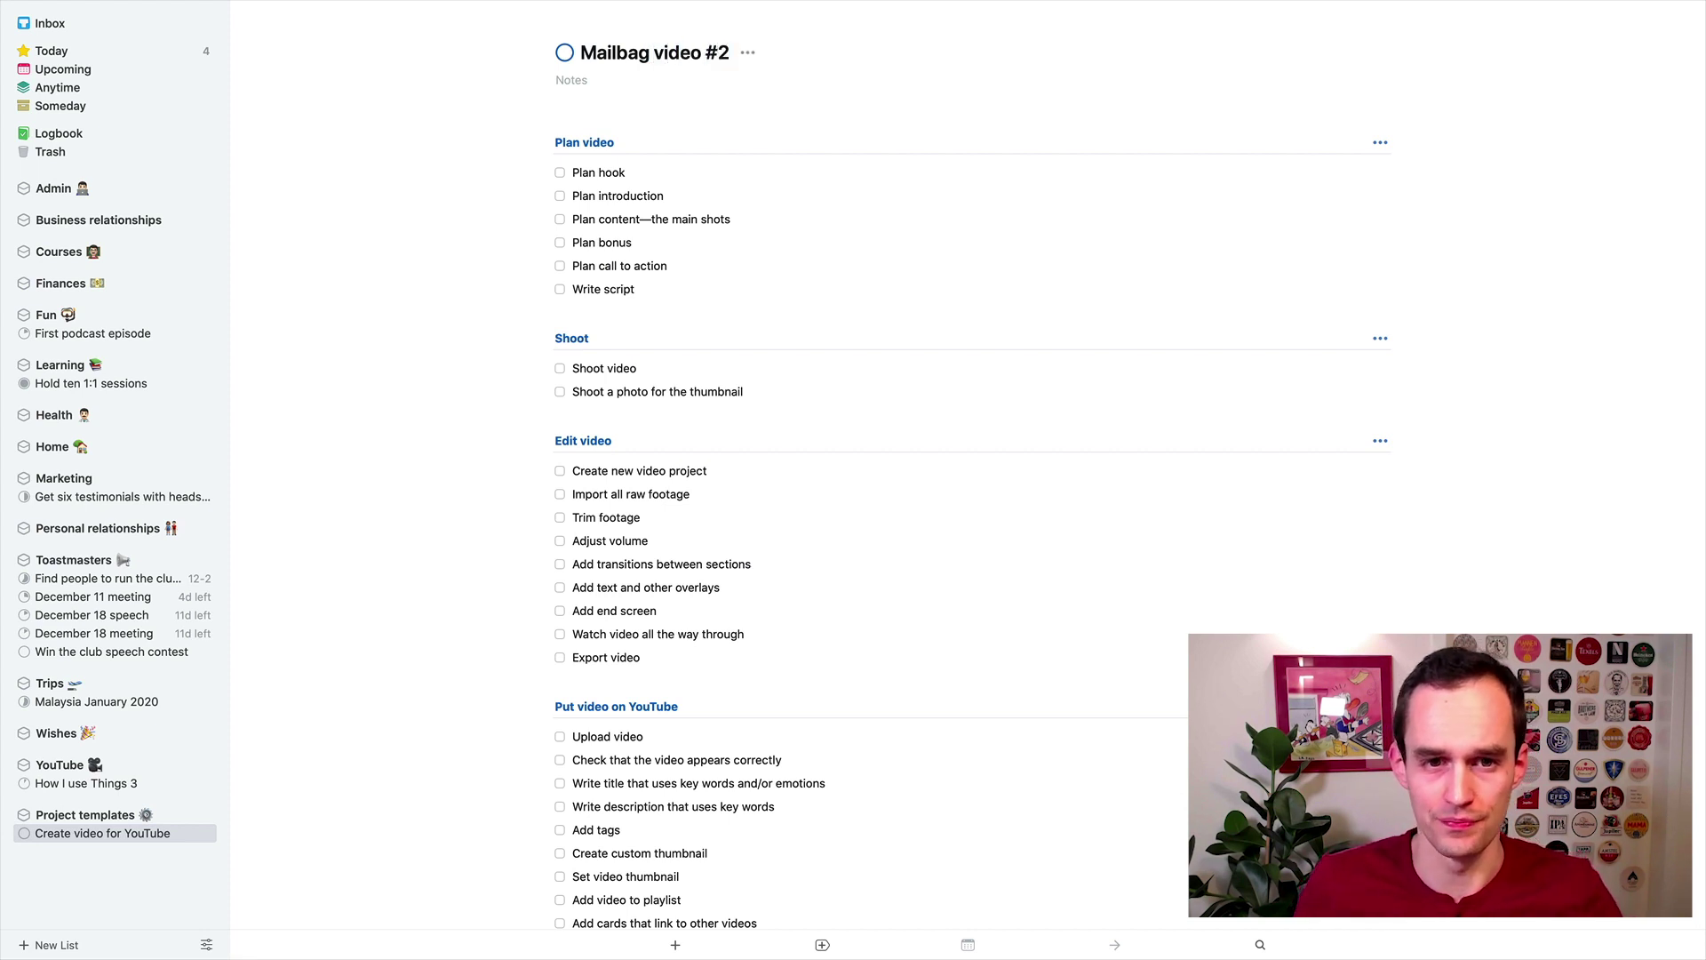
pyautogui.press('Return')
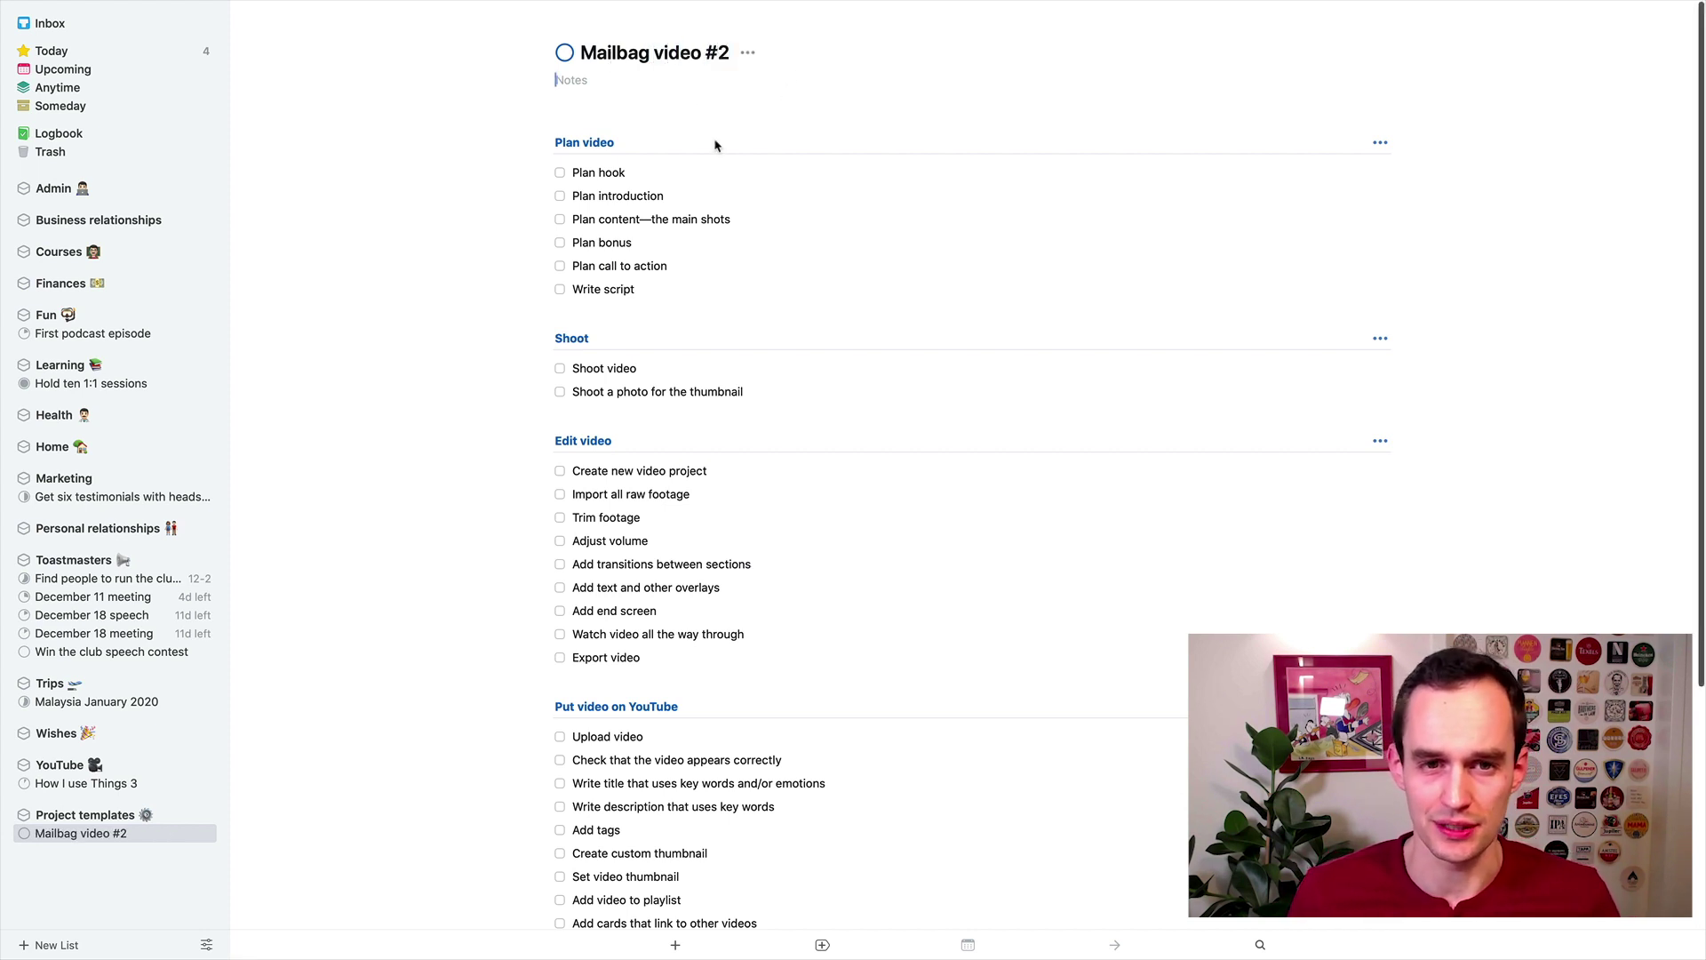
pyautogui.doubleClick(602, 53)
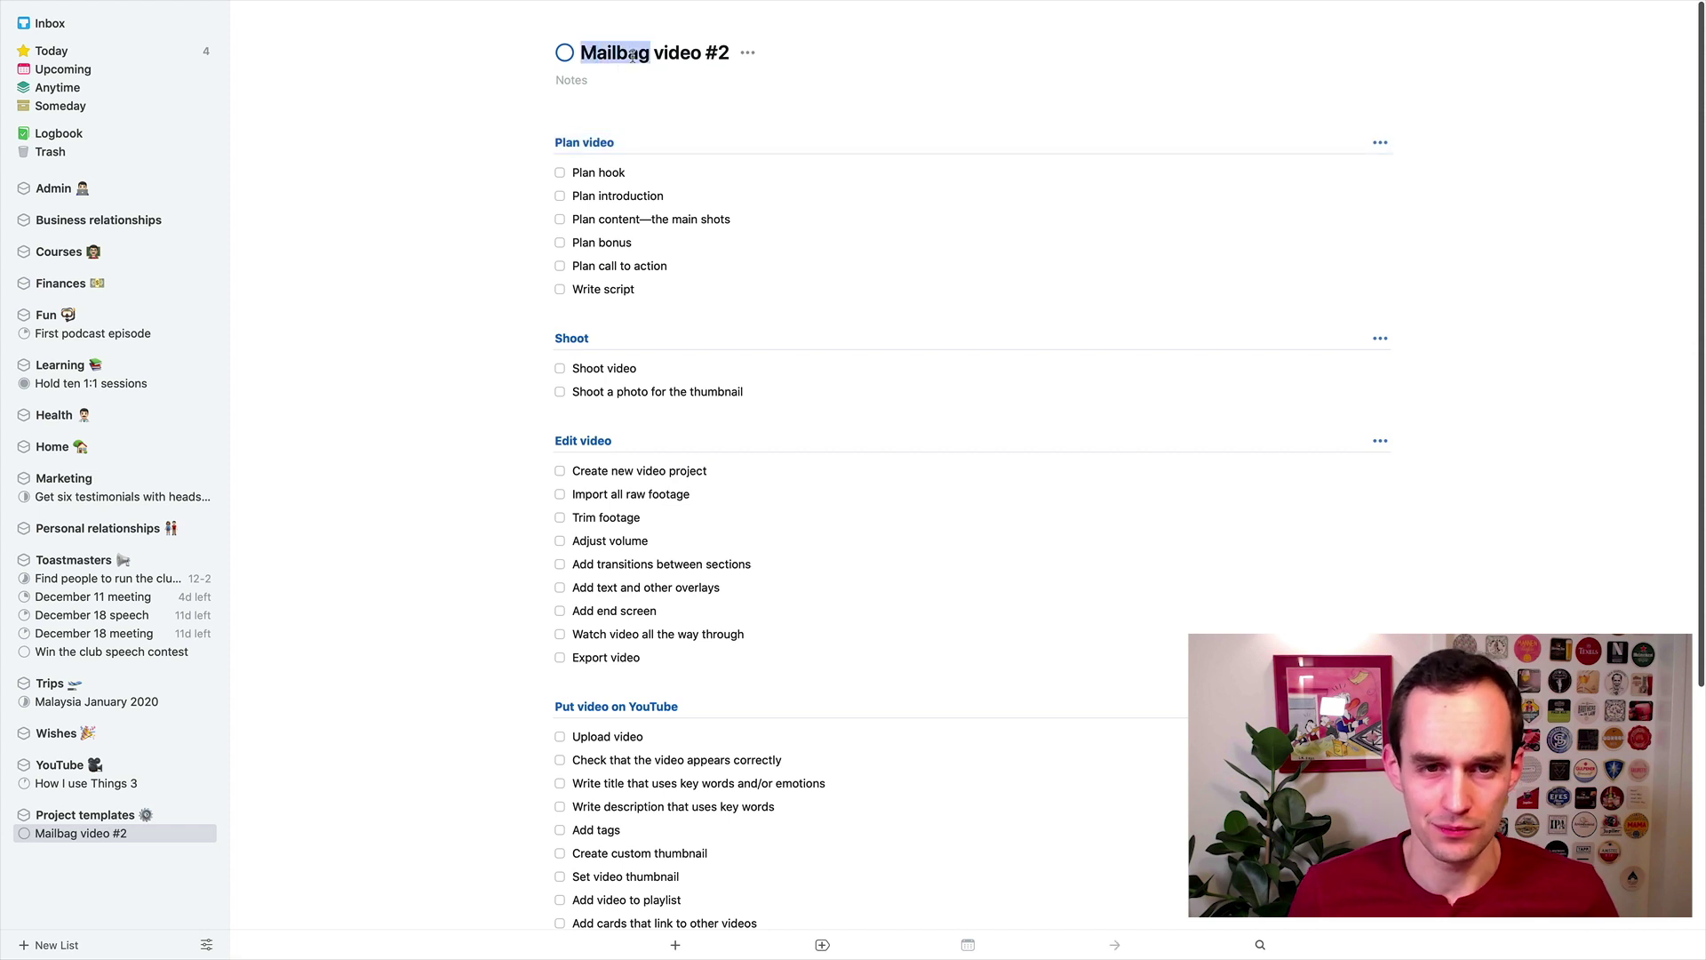
pyautogui.press('Left')
pyautogui.write('Create')
pyautogui.press('Delete')
pyautogui.write('m')
pyautogui.click(743, 116)
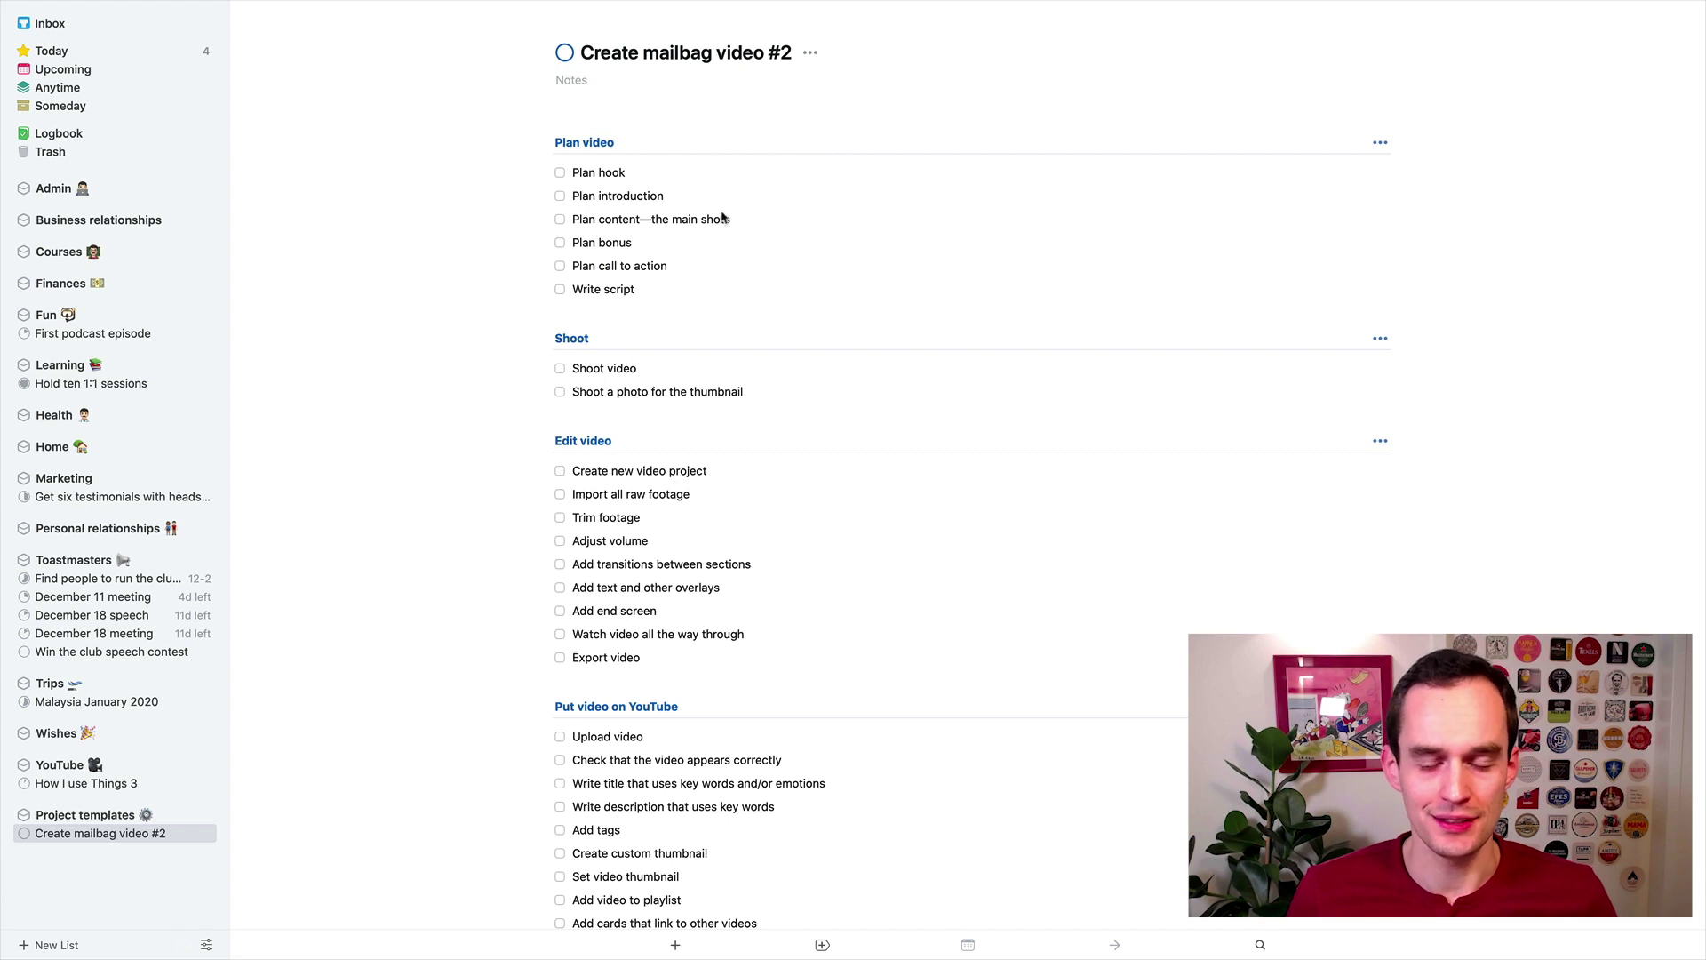
# Examine the headings and to-dos of the mailbag video project, from "Plan video" through "Clean up".
pyautogui.scroll(-5, 696, 573)
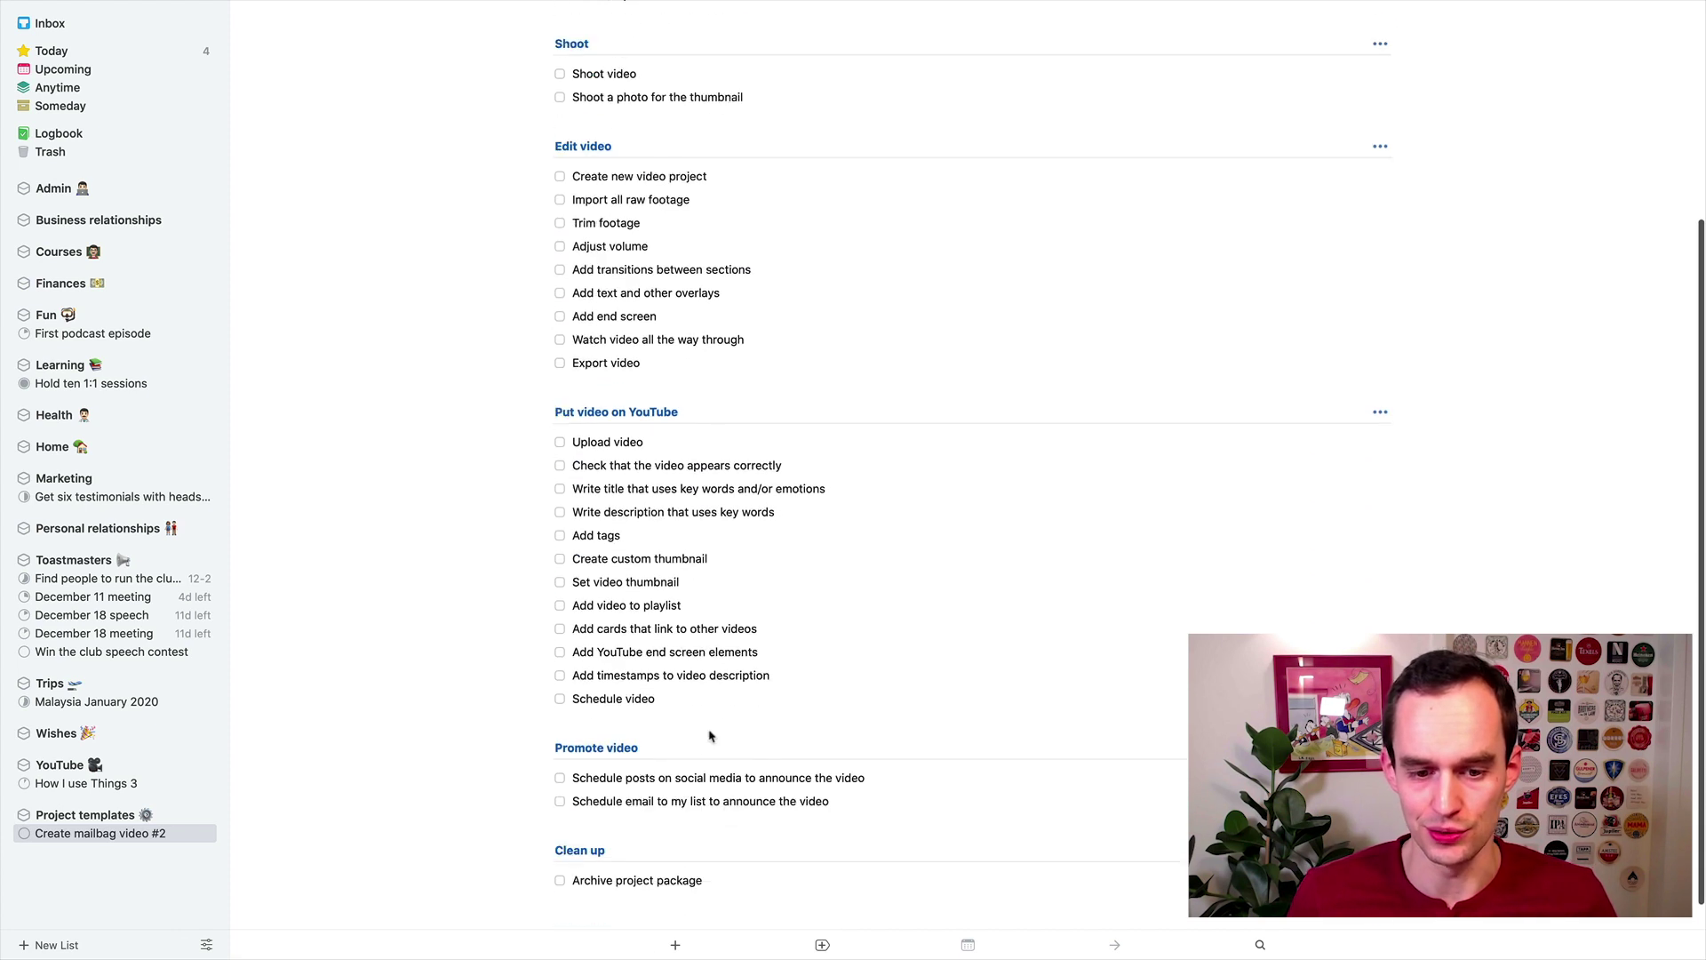
pyautogui.scroll(5, 920, 572)
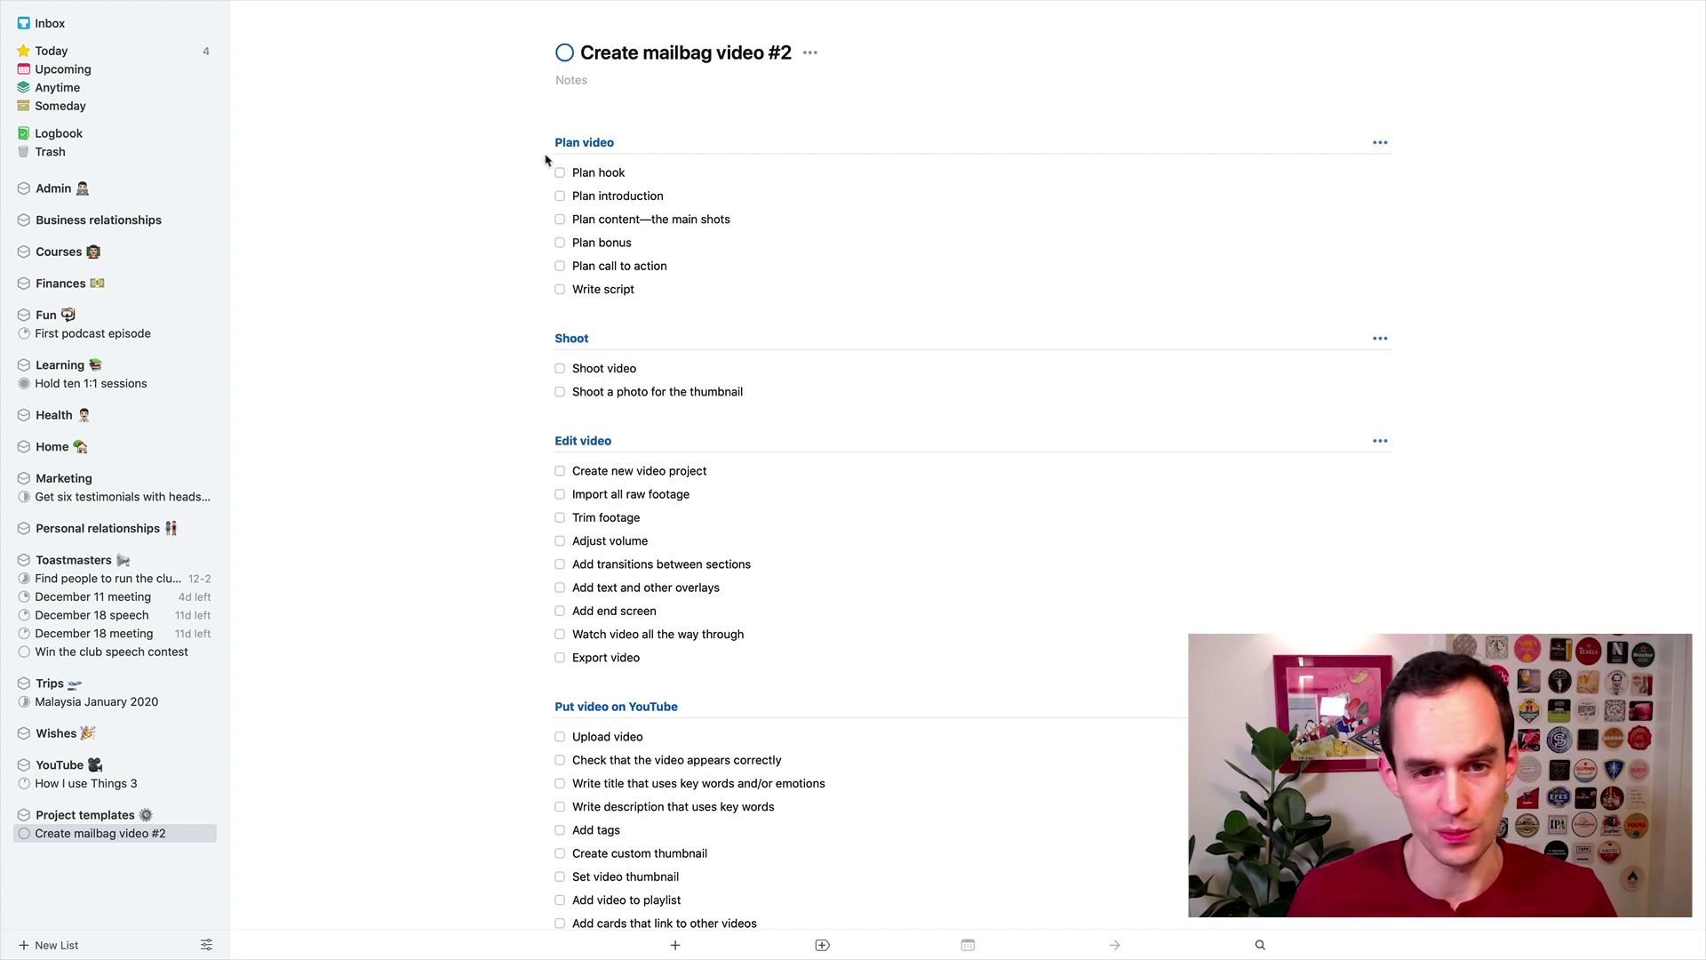
pyautogui.scroll(-5, 923, 348)
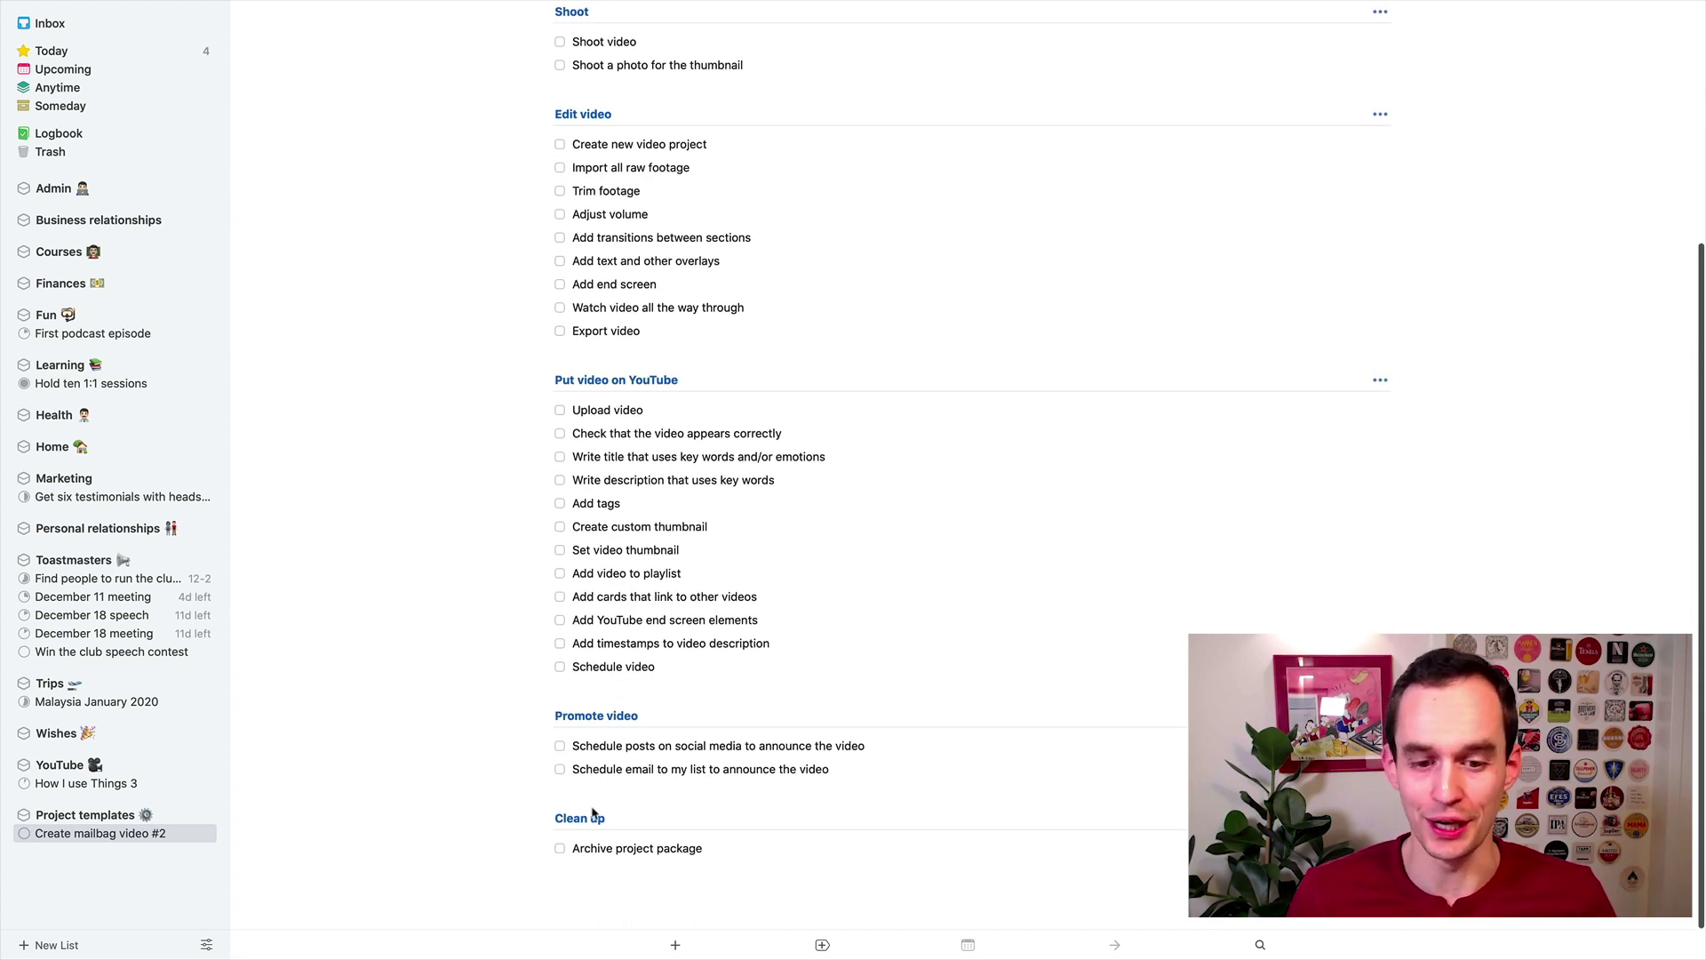
pyautogui.scroll(3, 795, 622)
pyautogui.scroll(2, 804, 511)
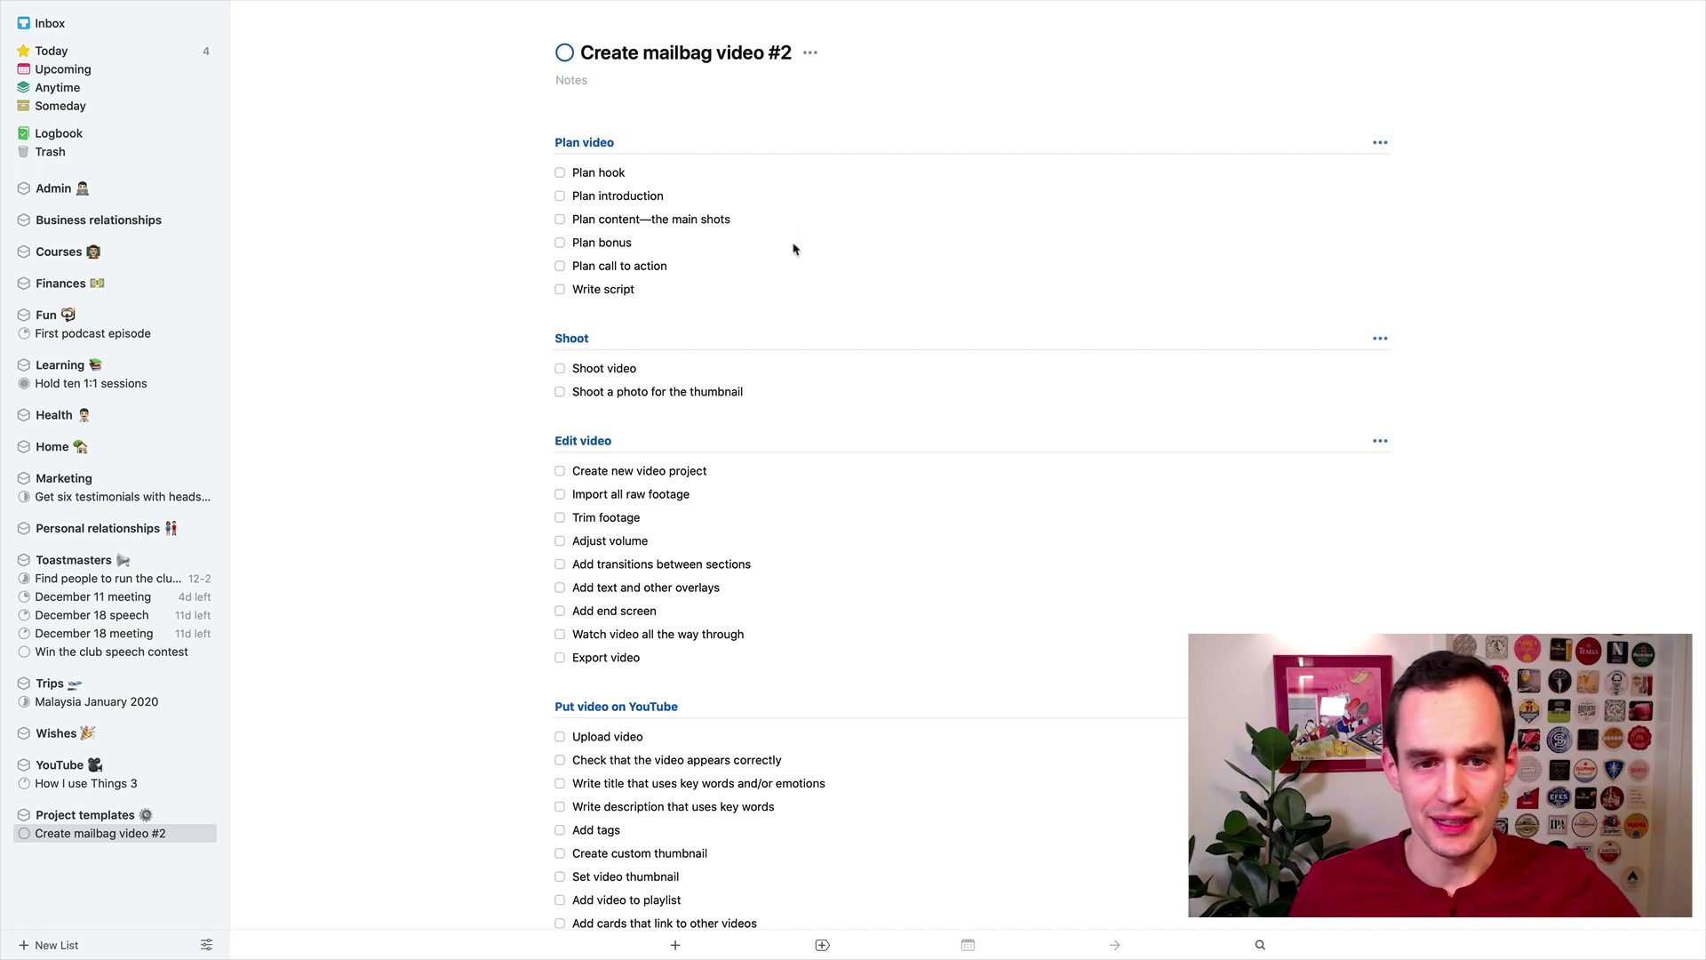
pyautogui.scroll(-5, 792, 254)
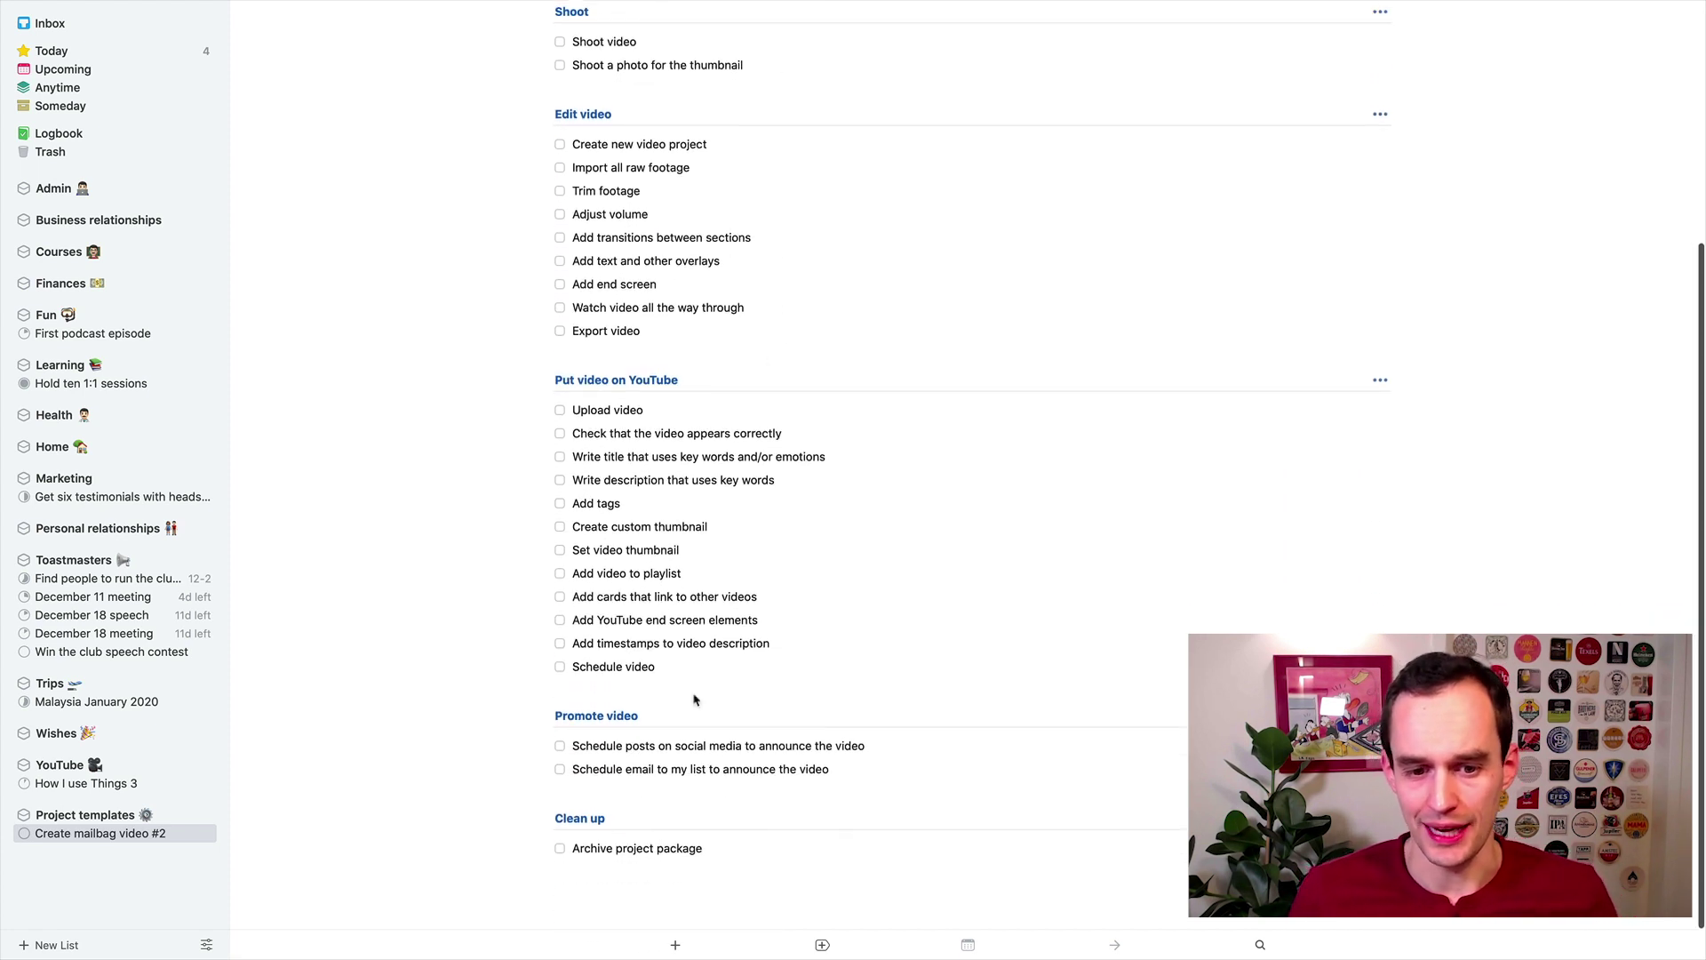
pyautogui.scroll(7, 725, 565)
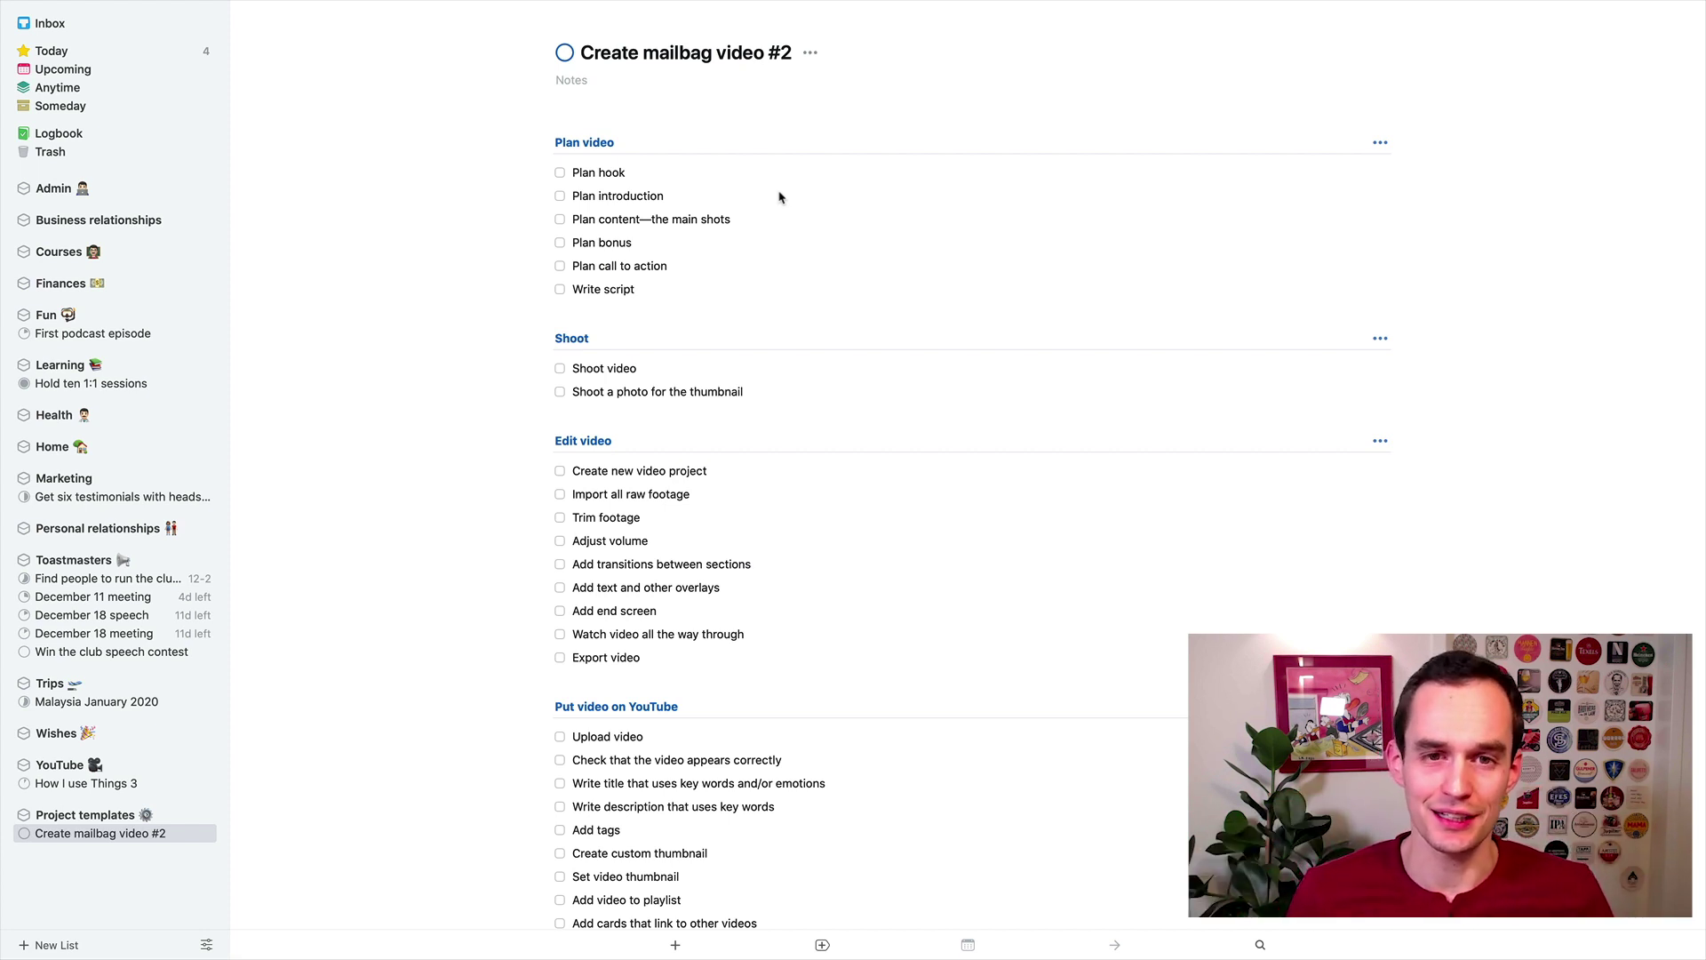
# Compare the original "Create video for YouTube" template with the mailbag project and go through the mailbag project's to-dos again.
pyautogui.click(146, 821)
pyautogui.doubleClick(690, 311)
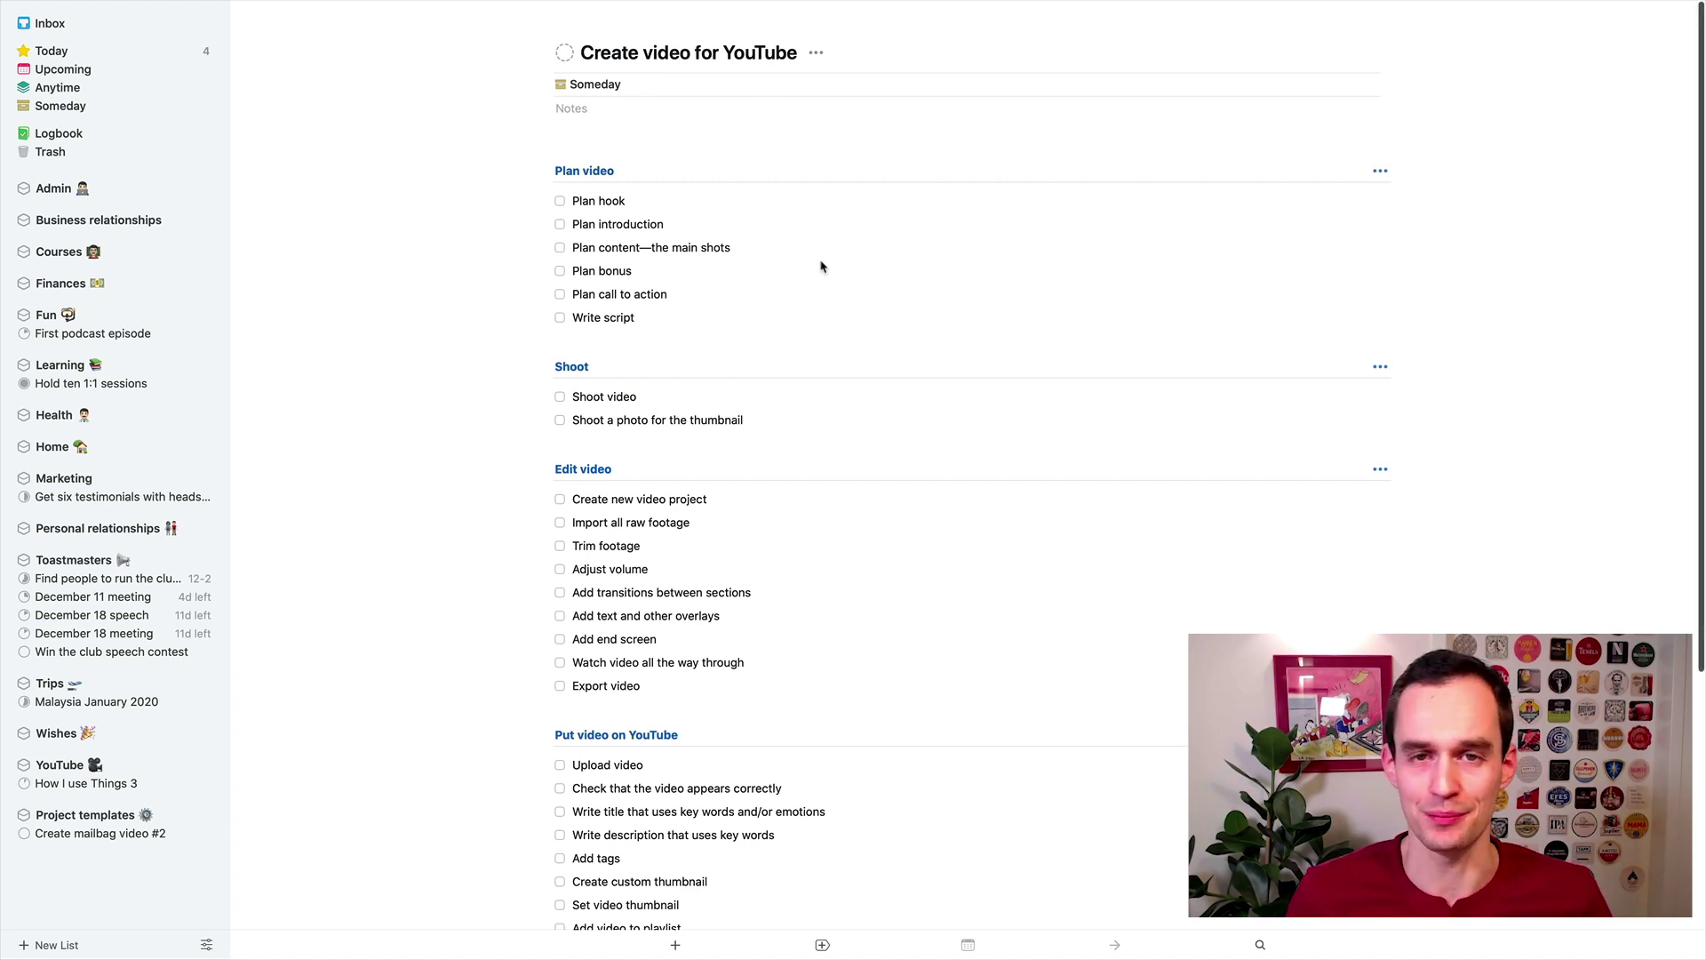
pyautogui.click(110, 836)
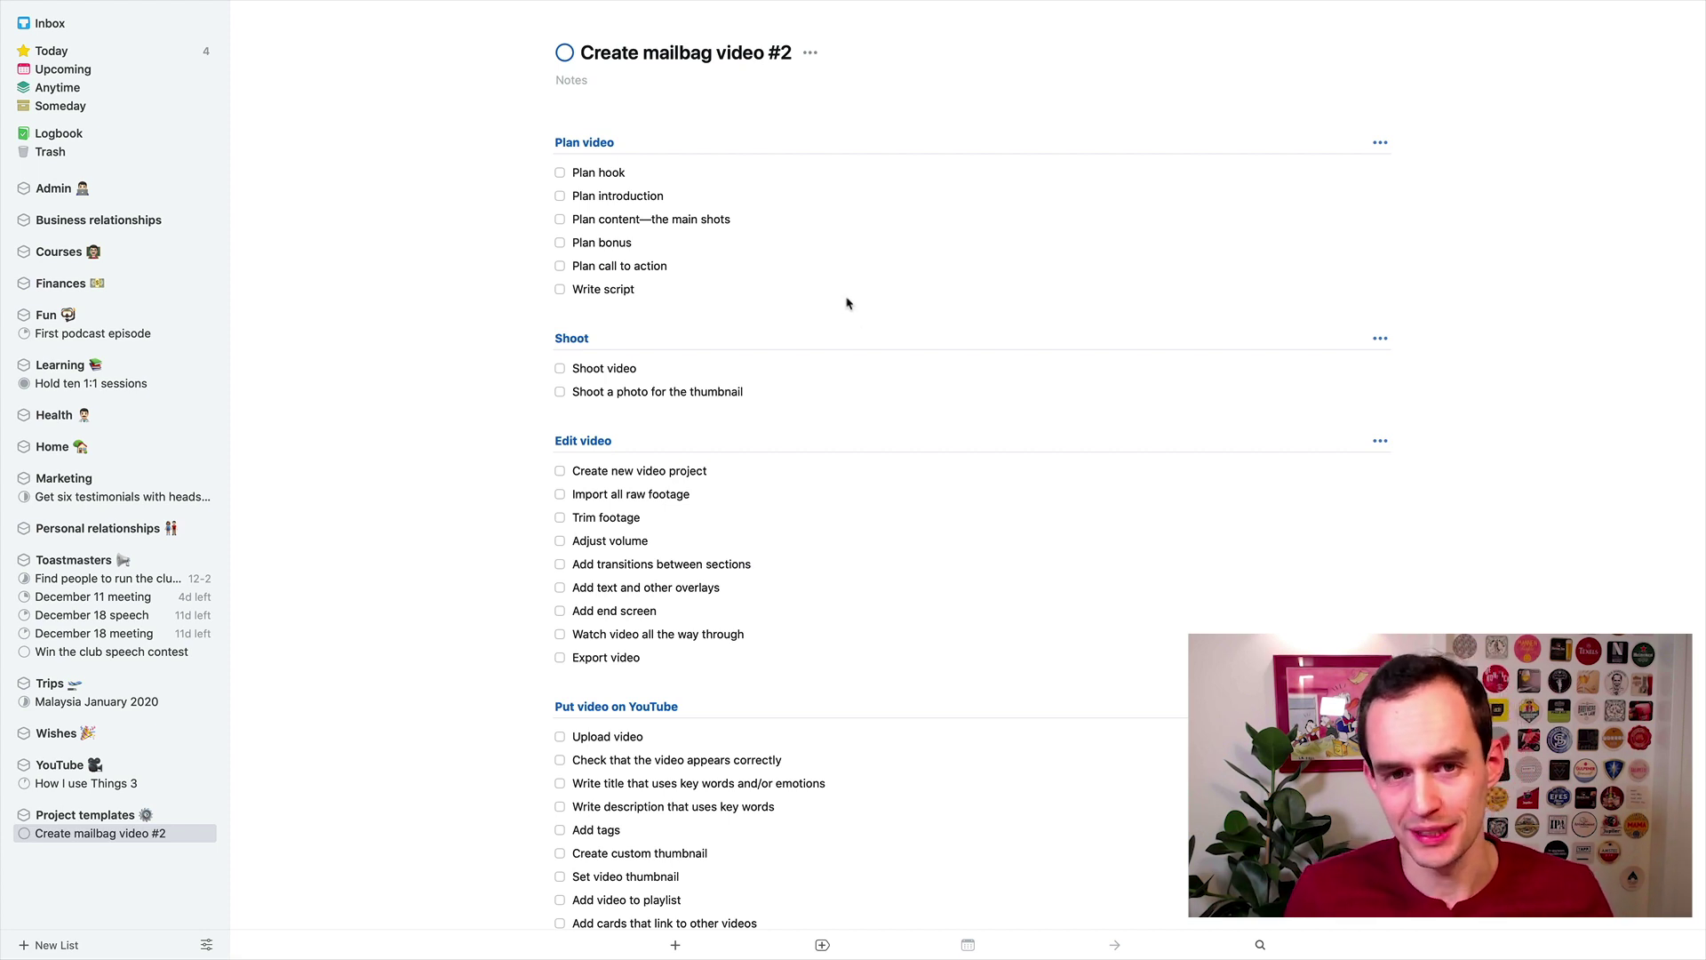
pyautogui.scroll(-2, 744, 459)
pyautogui.scroll(-8, 746, 458)
pyautogui.scroll(10, 741, 614)
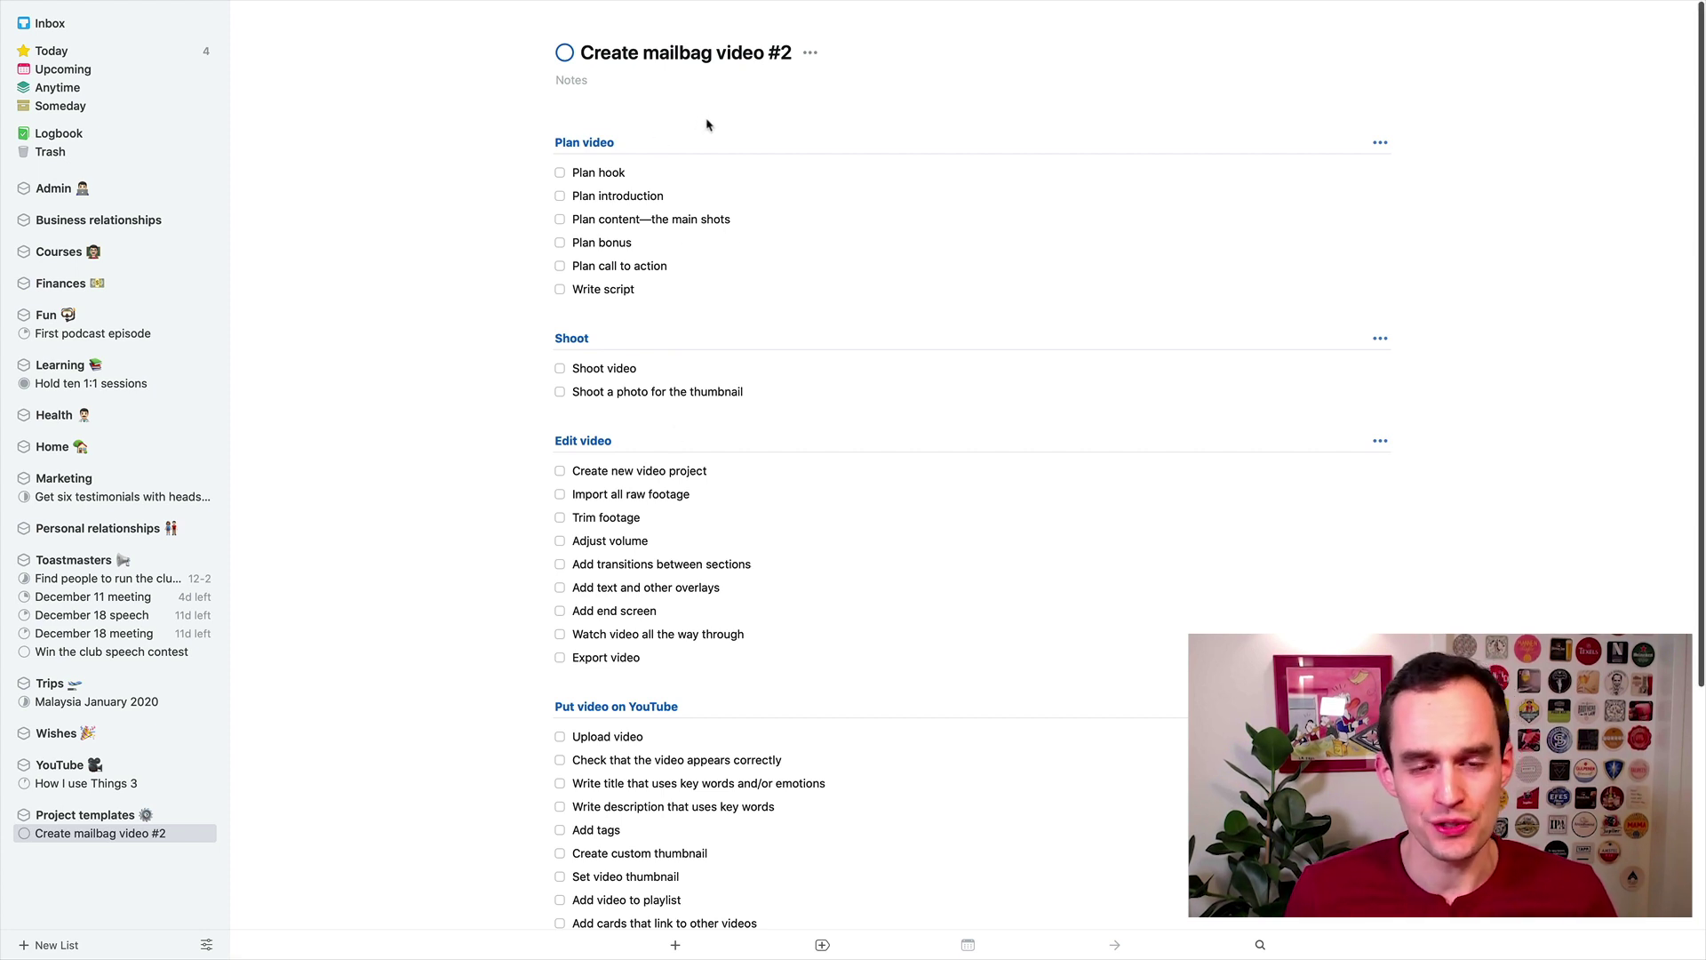
pyautogui.scroll(-5, 634, 253)
pyautogui.scroll(5, 649, 384)
pyautogui.scroll(1, 649, 385)
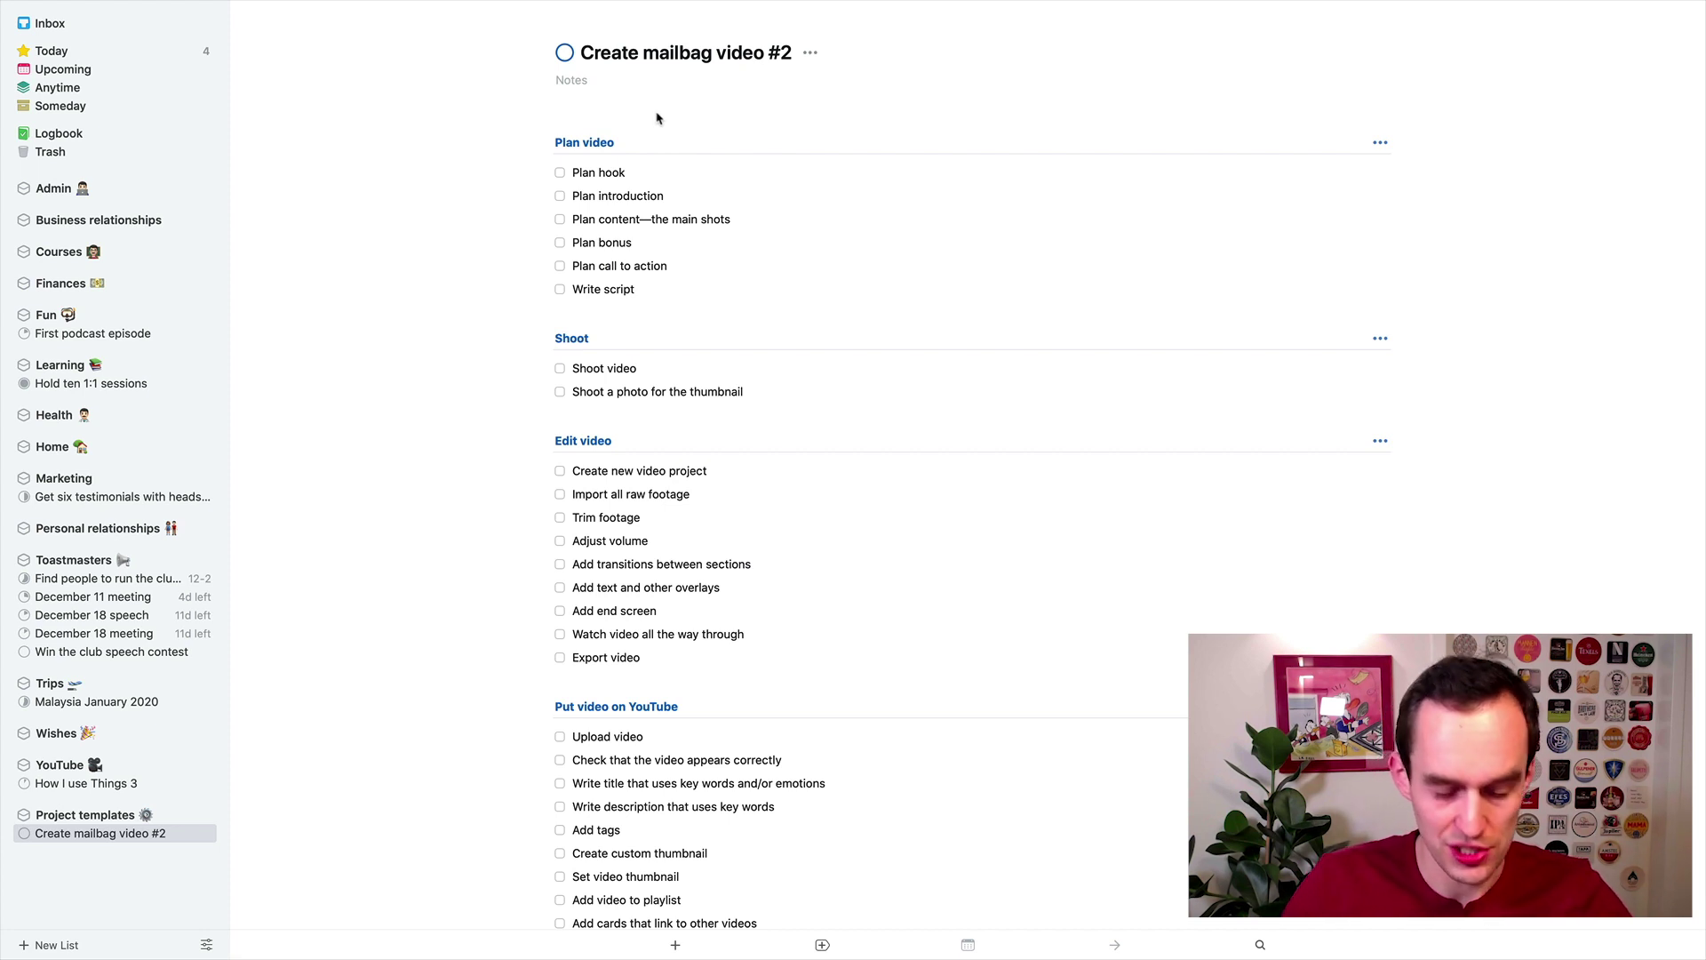
# Add a "Prepare the room for shooting video" heading to the mailbag project and place it between "Plan video" and "Shoot".
pyautogui.press('super+shift+n')
pyautogui.write('Prepare the room ')
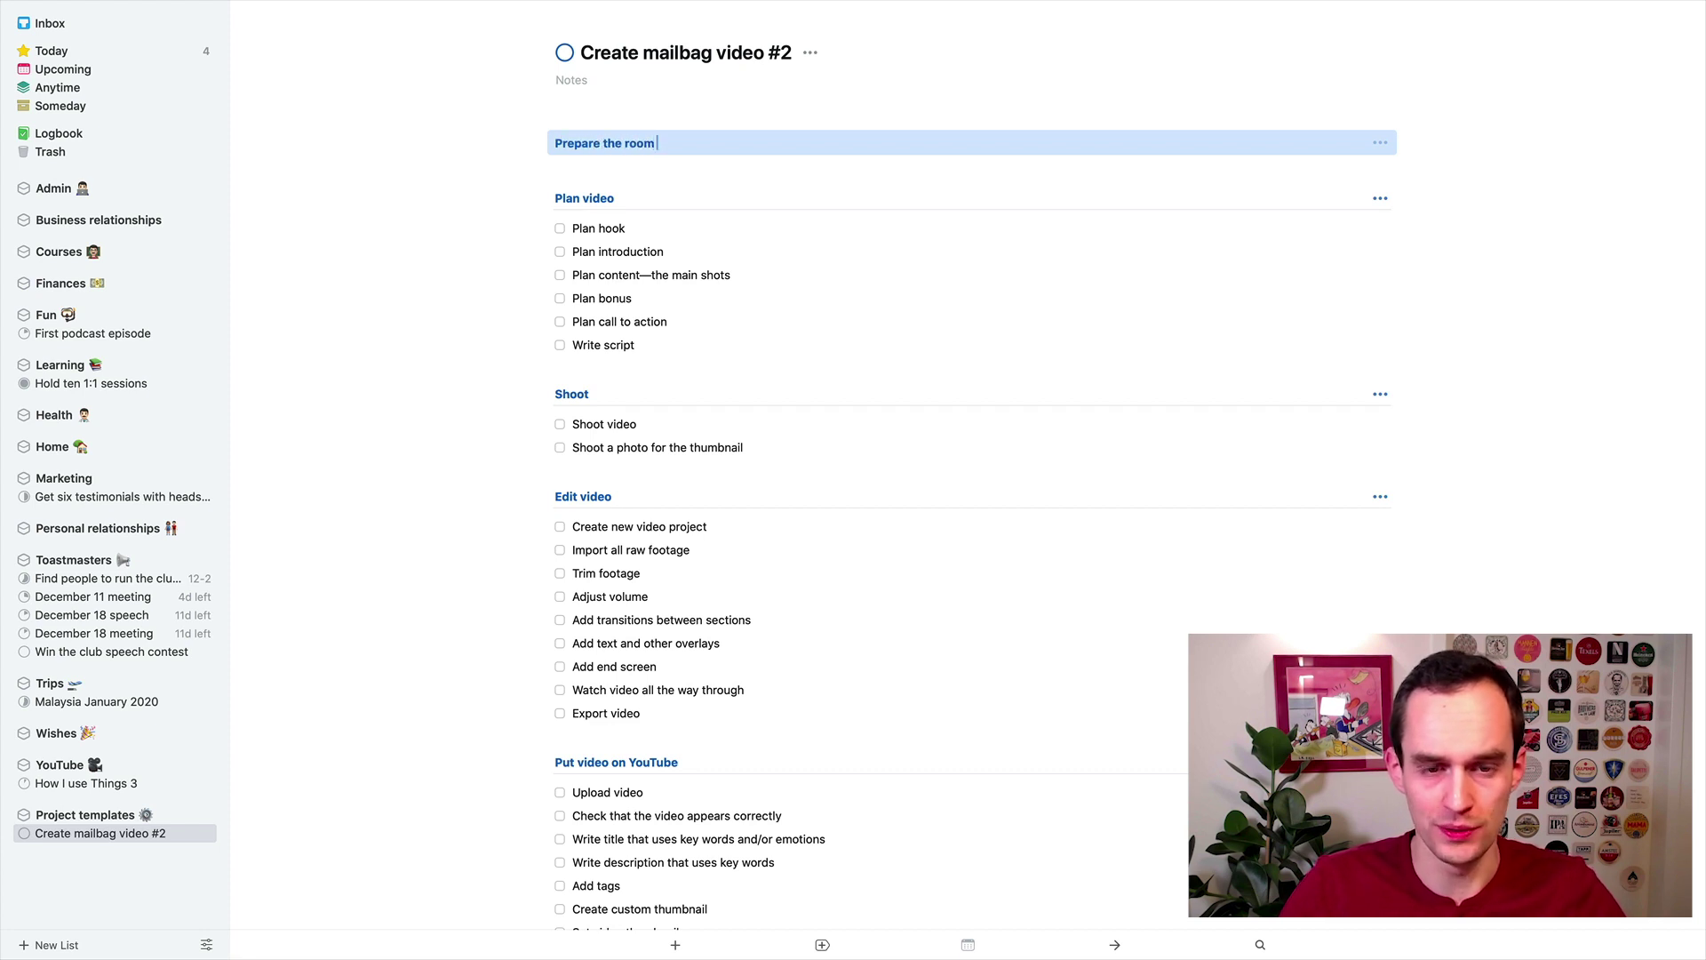
pyautogui.write('for shooting video')
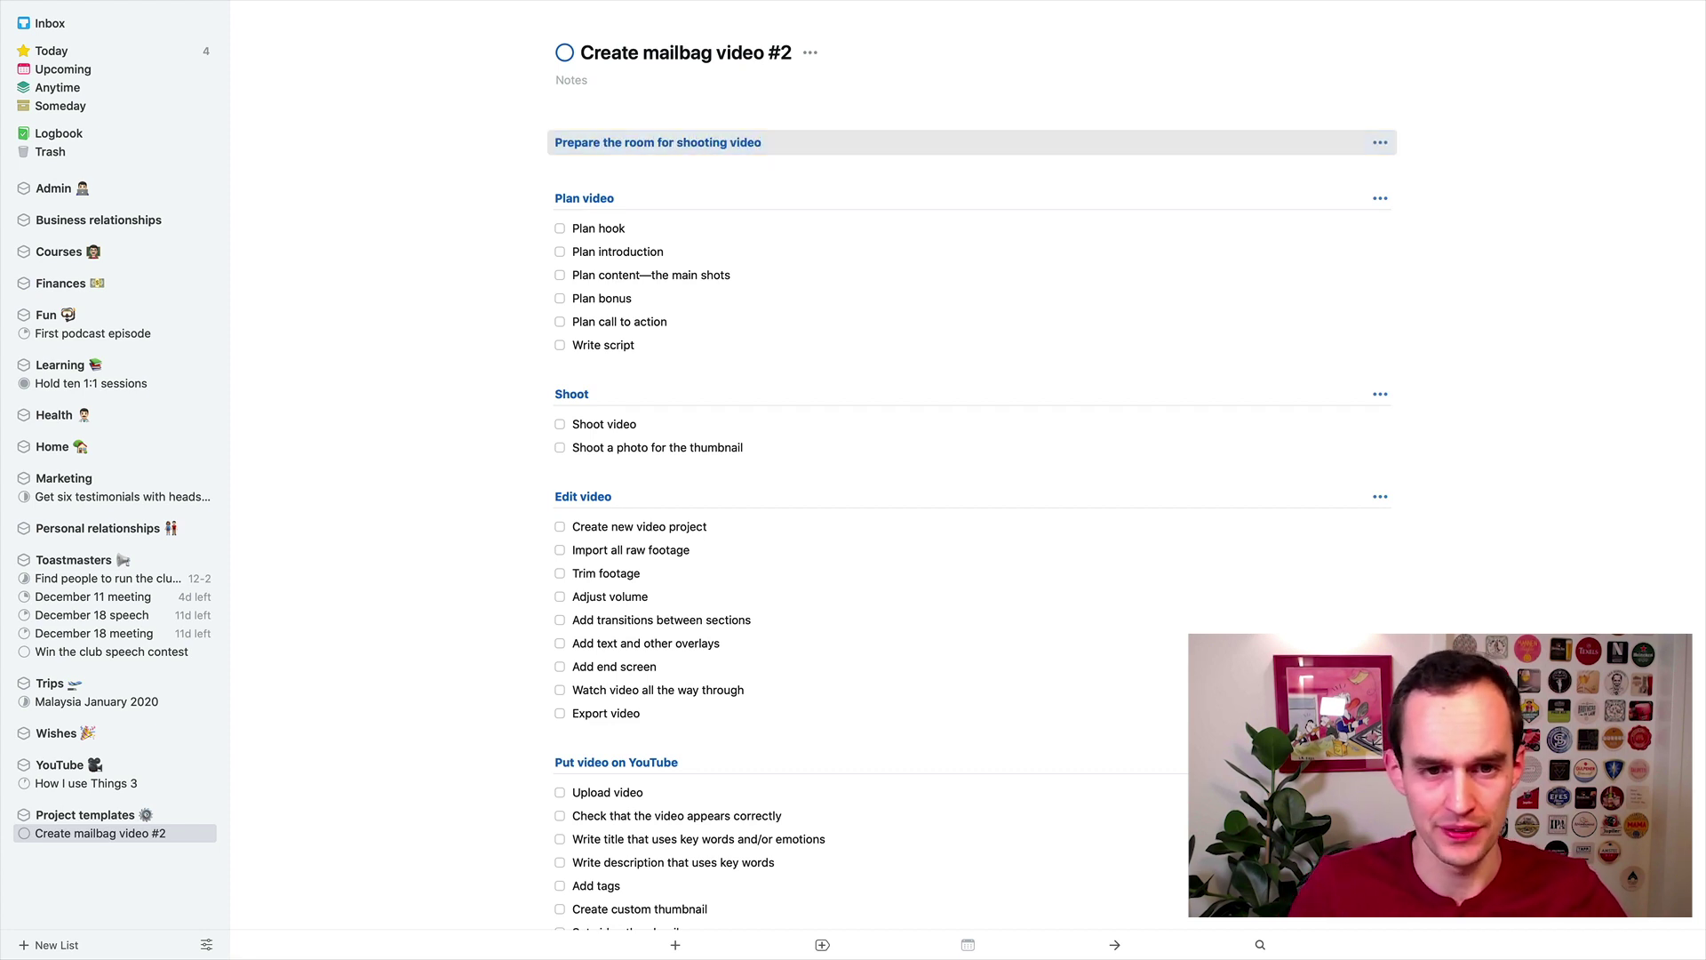
pyautogui.moveTo(702, 142); pyautogui.dragTo(647, 366)
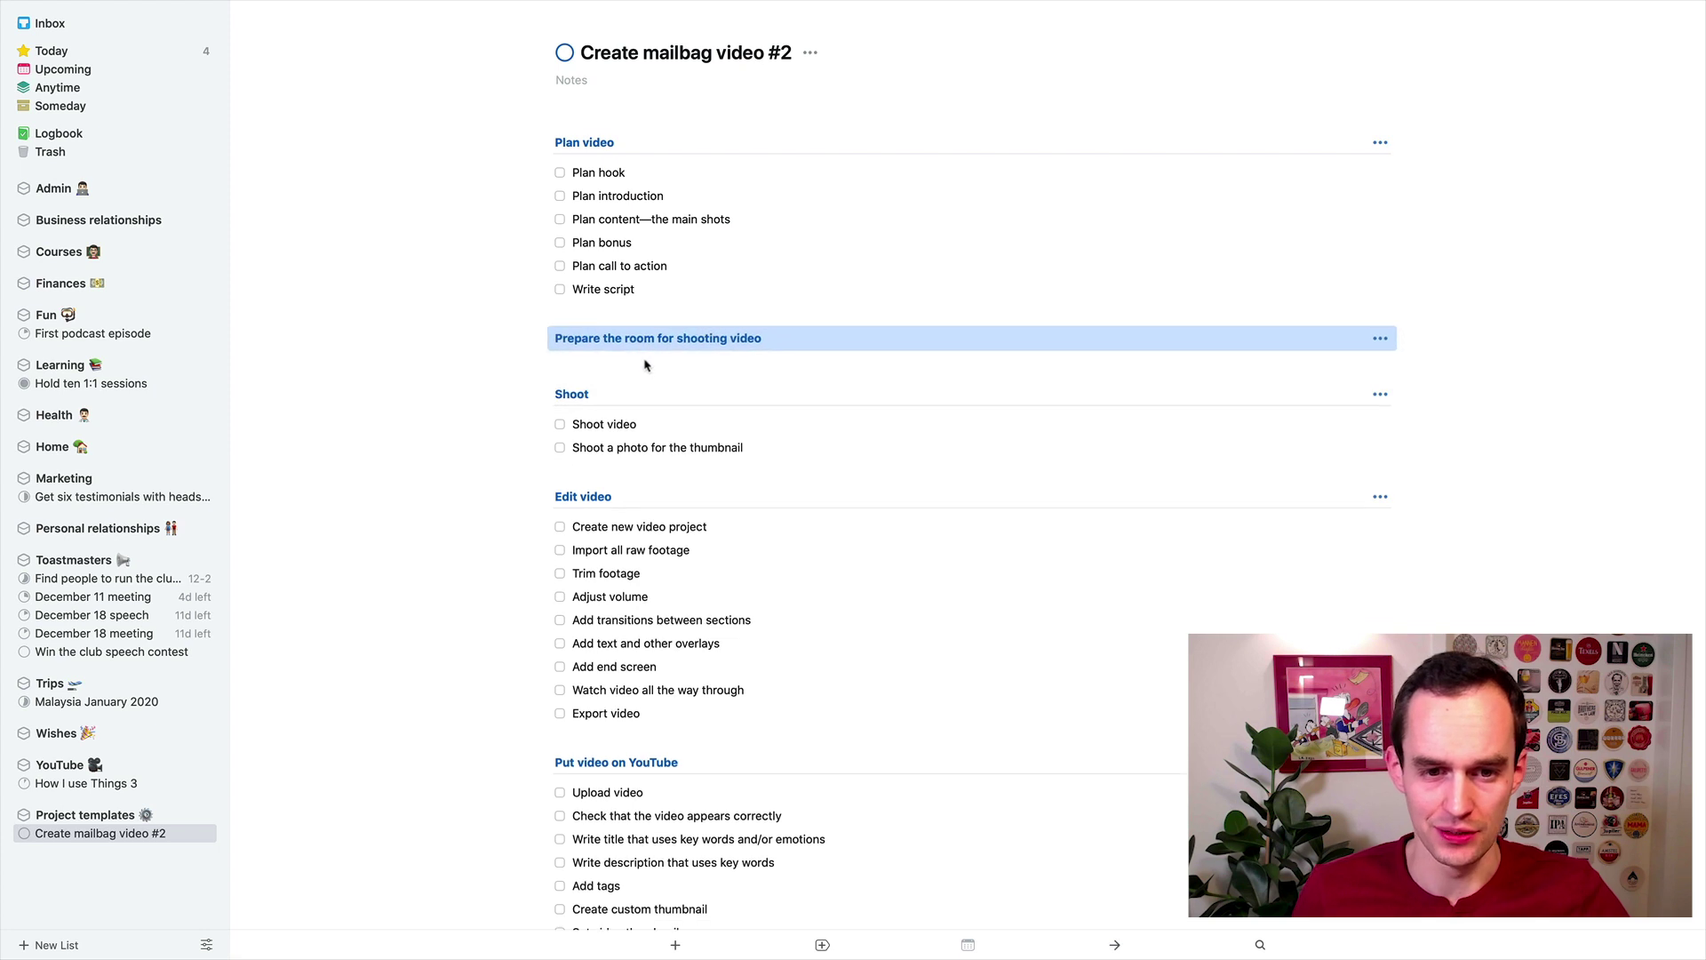
# Add the to-dos "Turn on the lights", "Set my devices to Do Not Disturb" and "Close the door" under "Prepare the room for shooting video".
pyautogui.press('super+n')
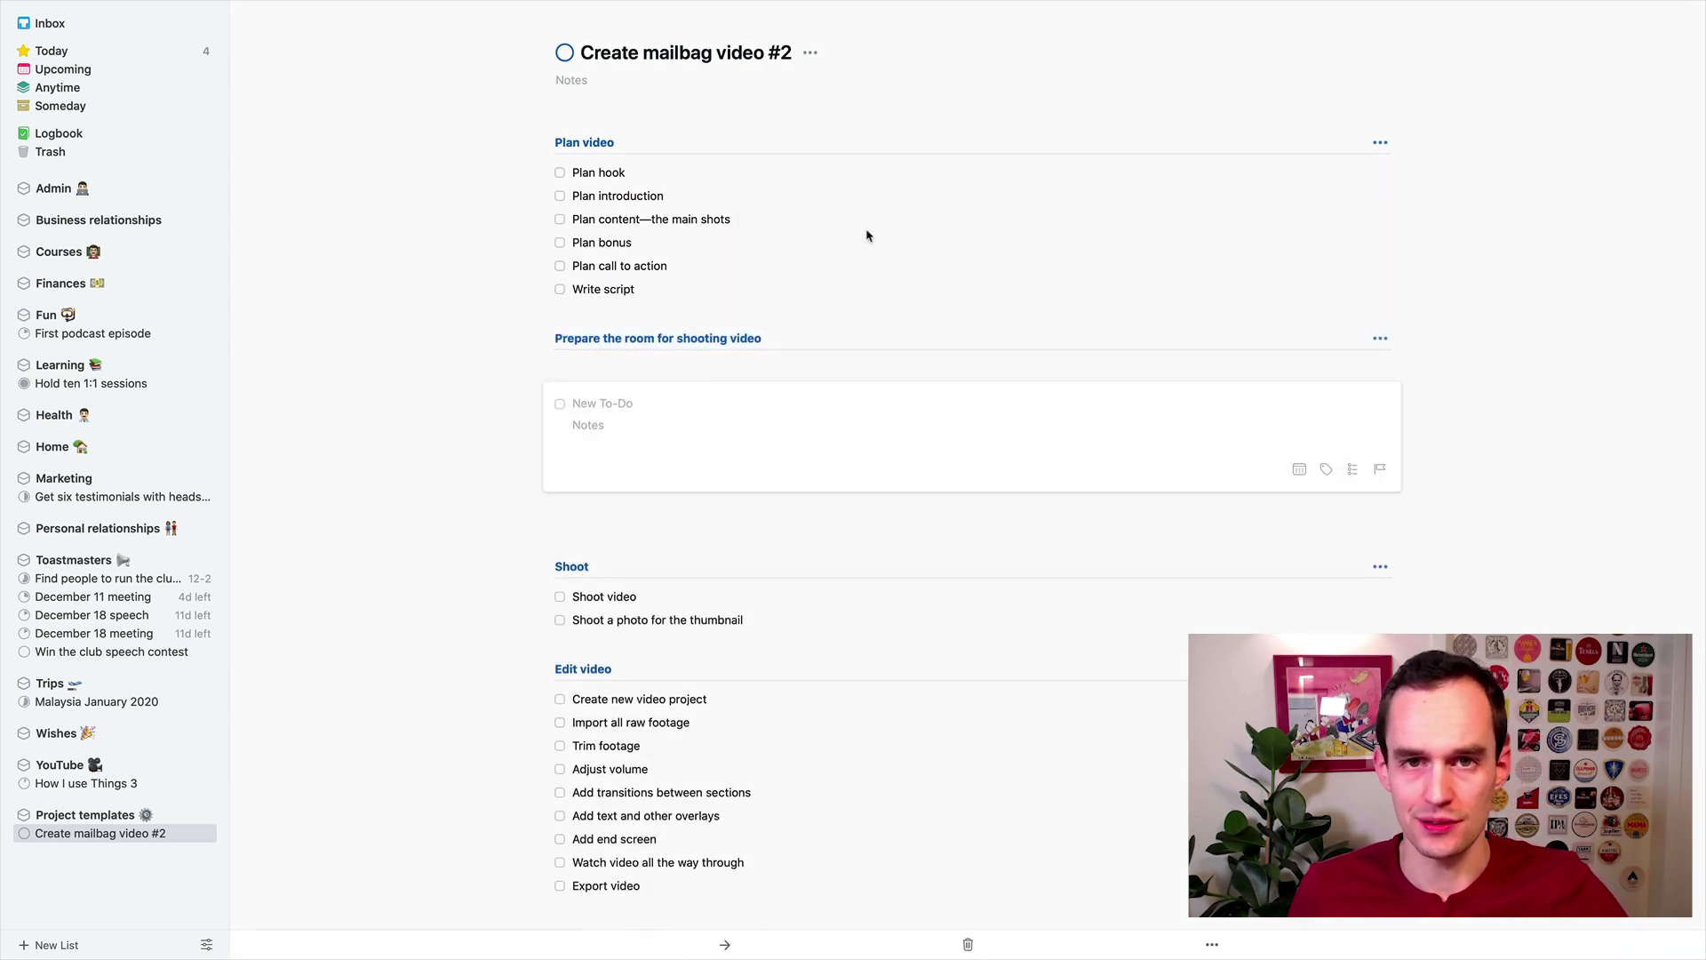
pyautogui.write('Turn on the lights')
pyautogui.press('Return')
pyautogui.press('super+n')
pyautogui.write('Set my d')
pyautogui.write('s to ')
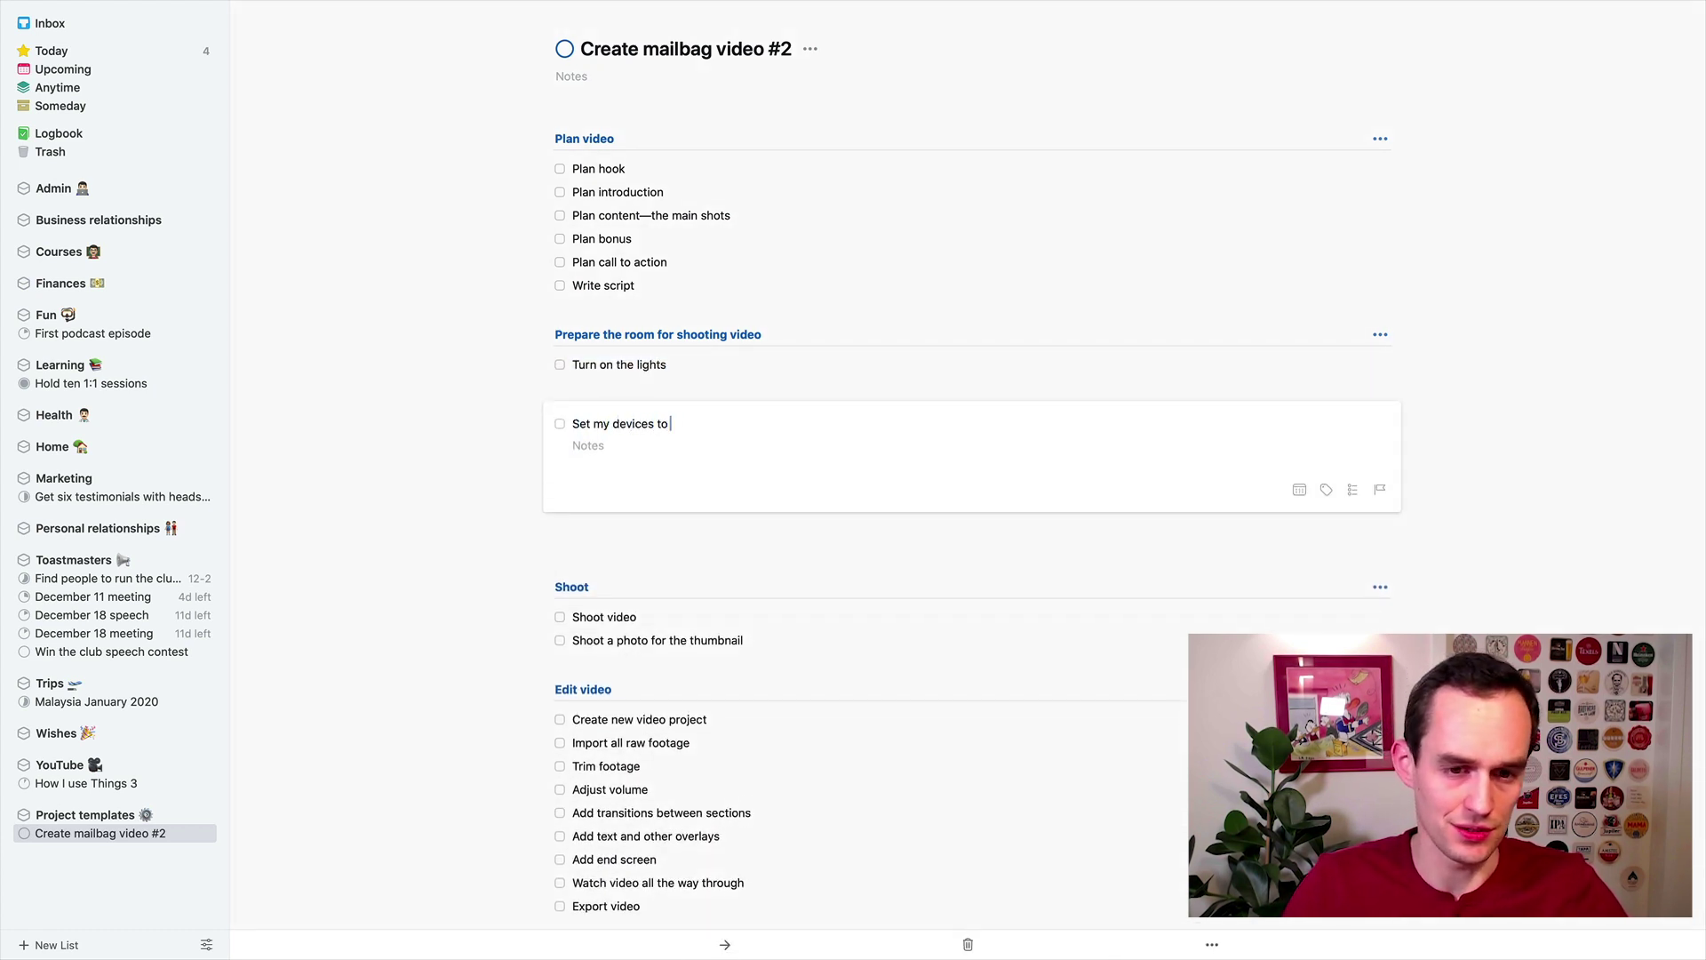
pyautogui.write('Do Not Disturb')
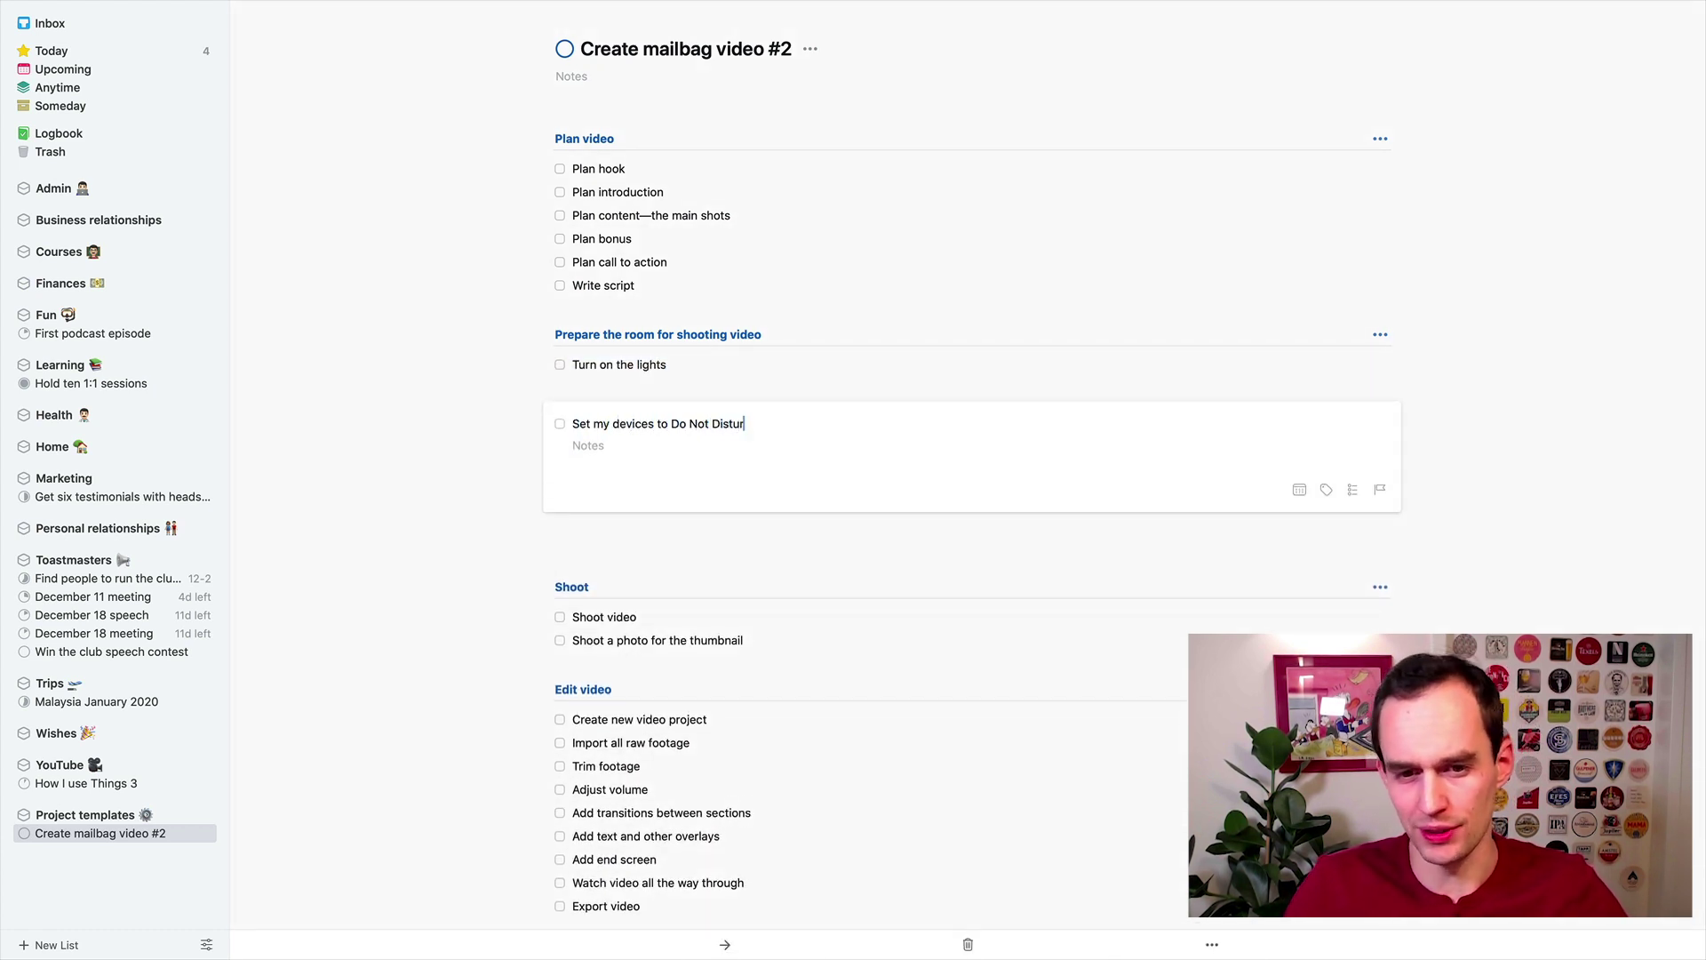
pyautogui.press('Return')
pyautogui.press('super+n')
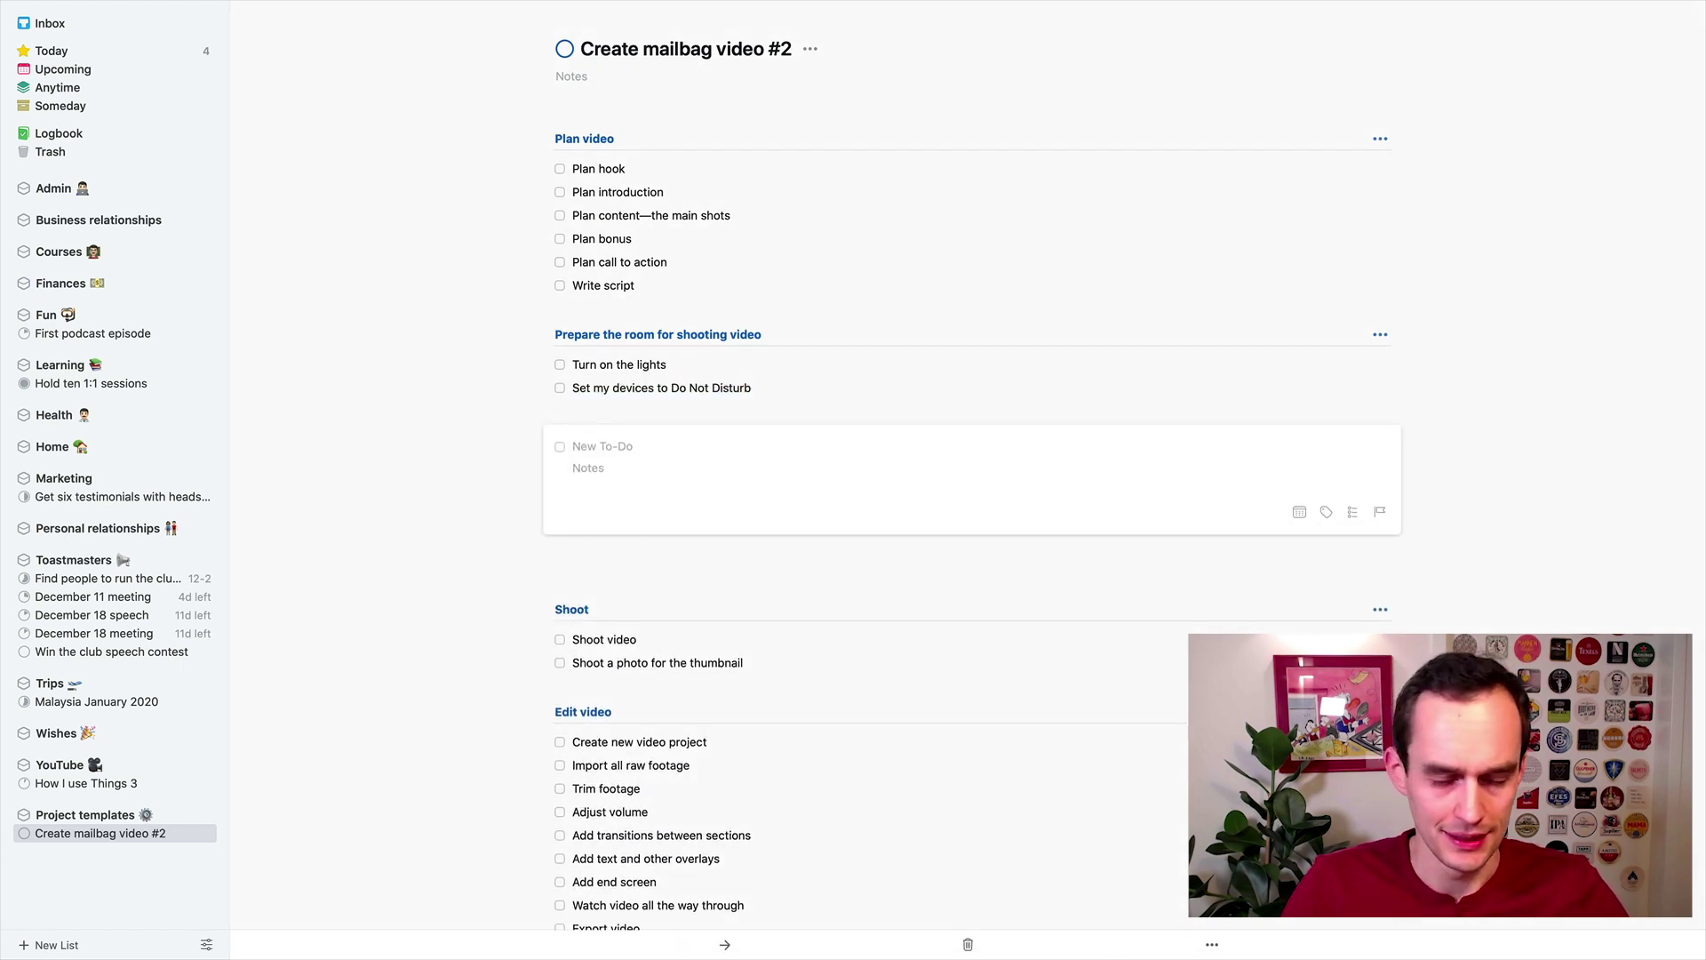
pyautogui.write('Close the door')
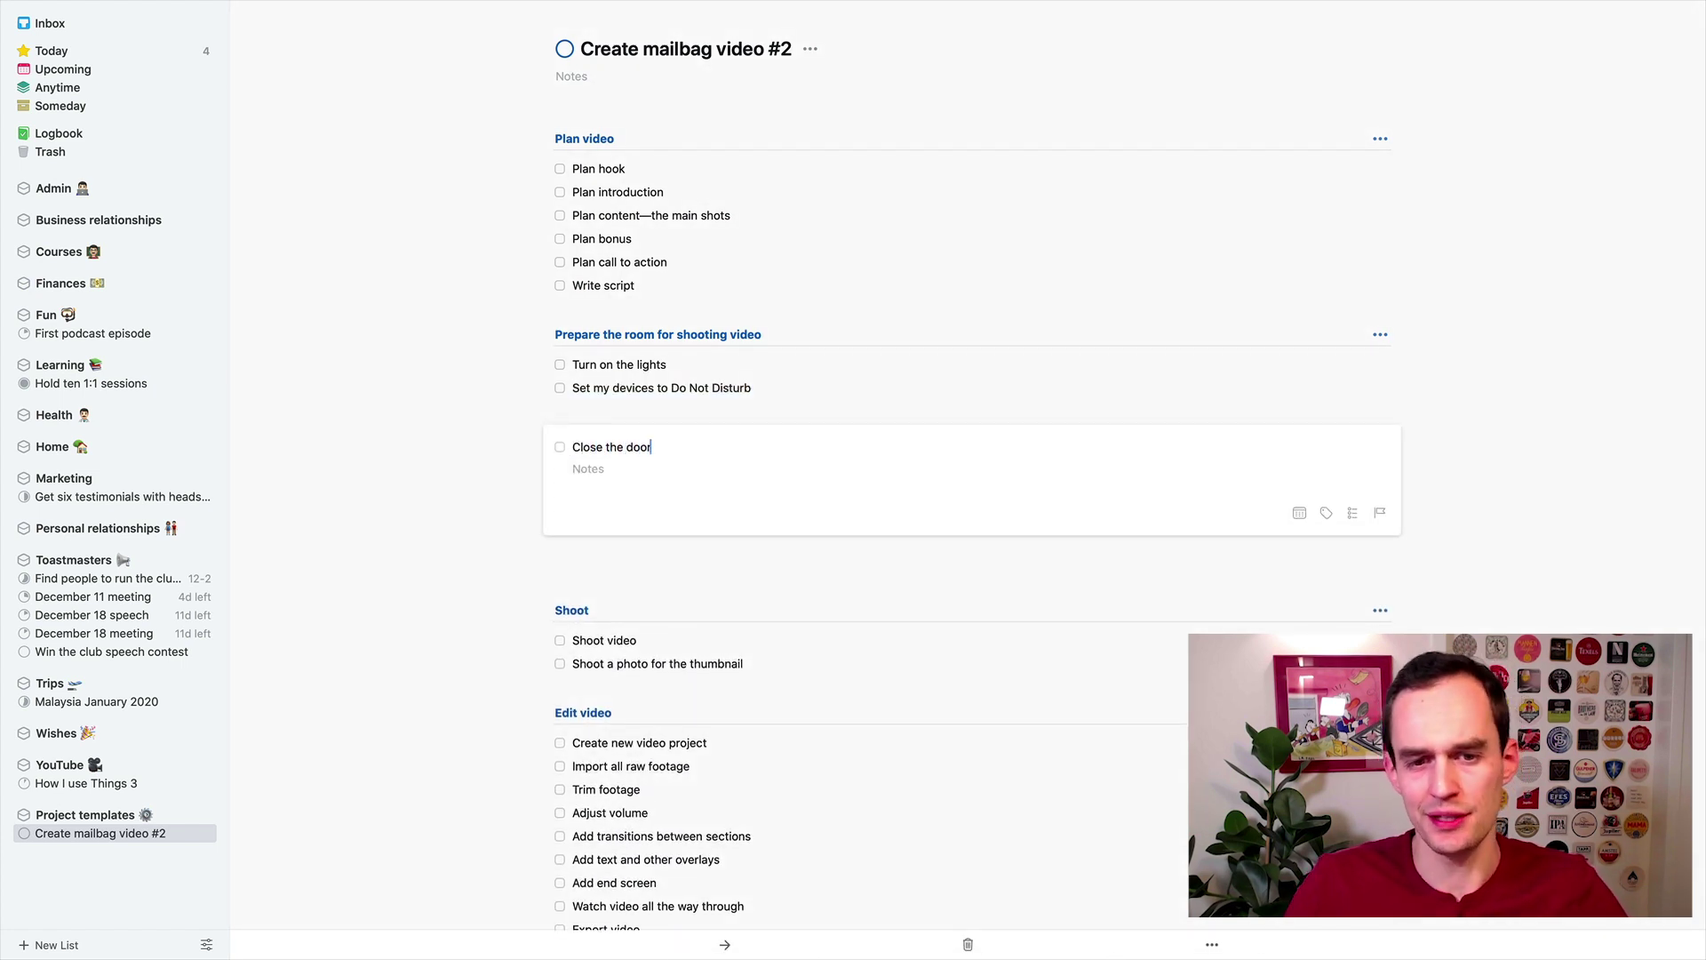
pyautogui.press('Return')
pyautogui.click(769, 322)
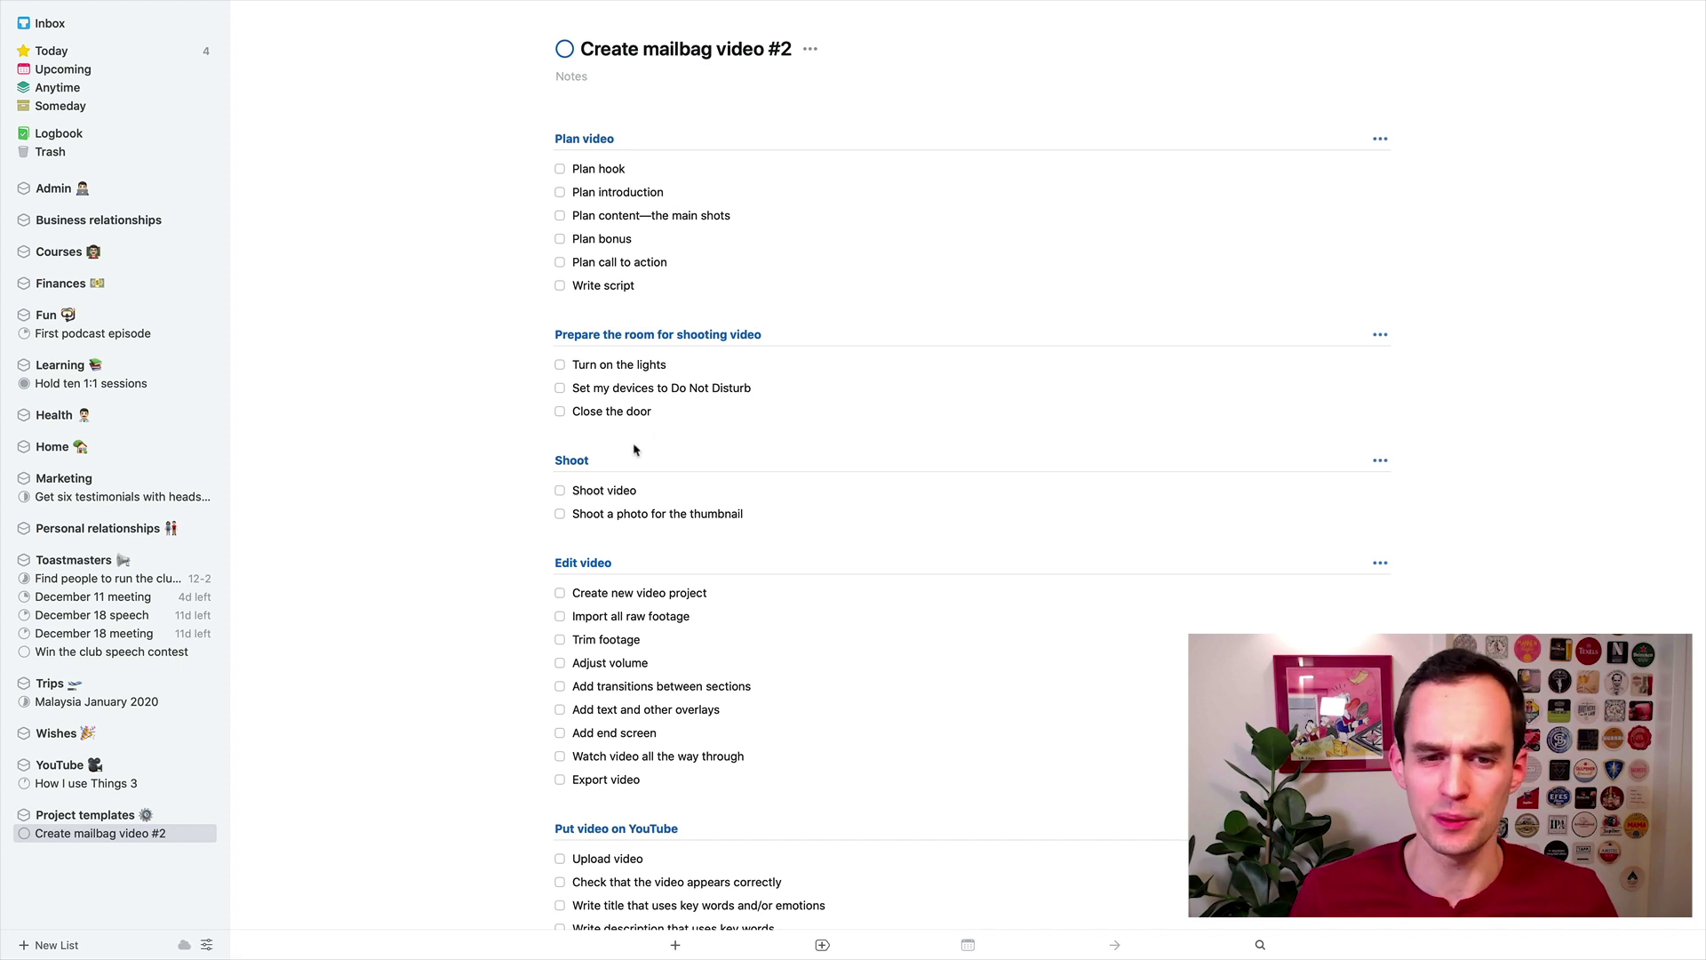
# Check how the "Prepare the room for shooting video" section fits among the mailbag project's other headings and to-dos.
pyautogui.click(640, 335)
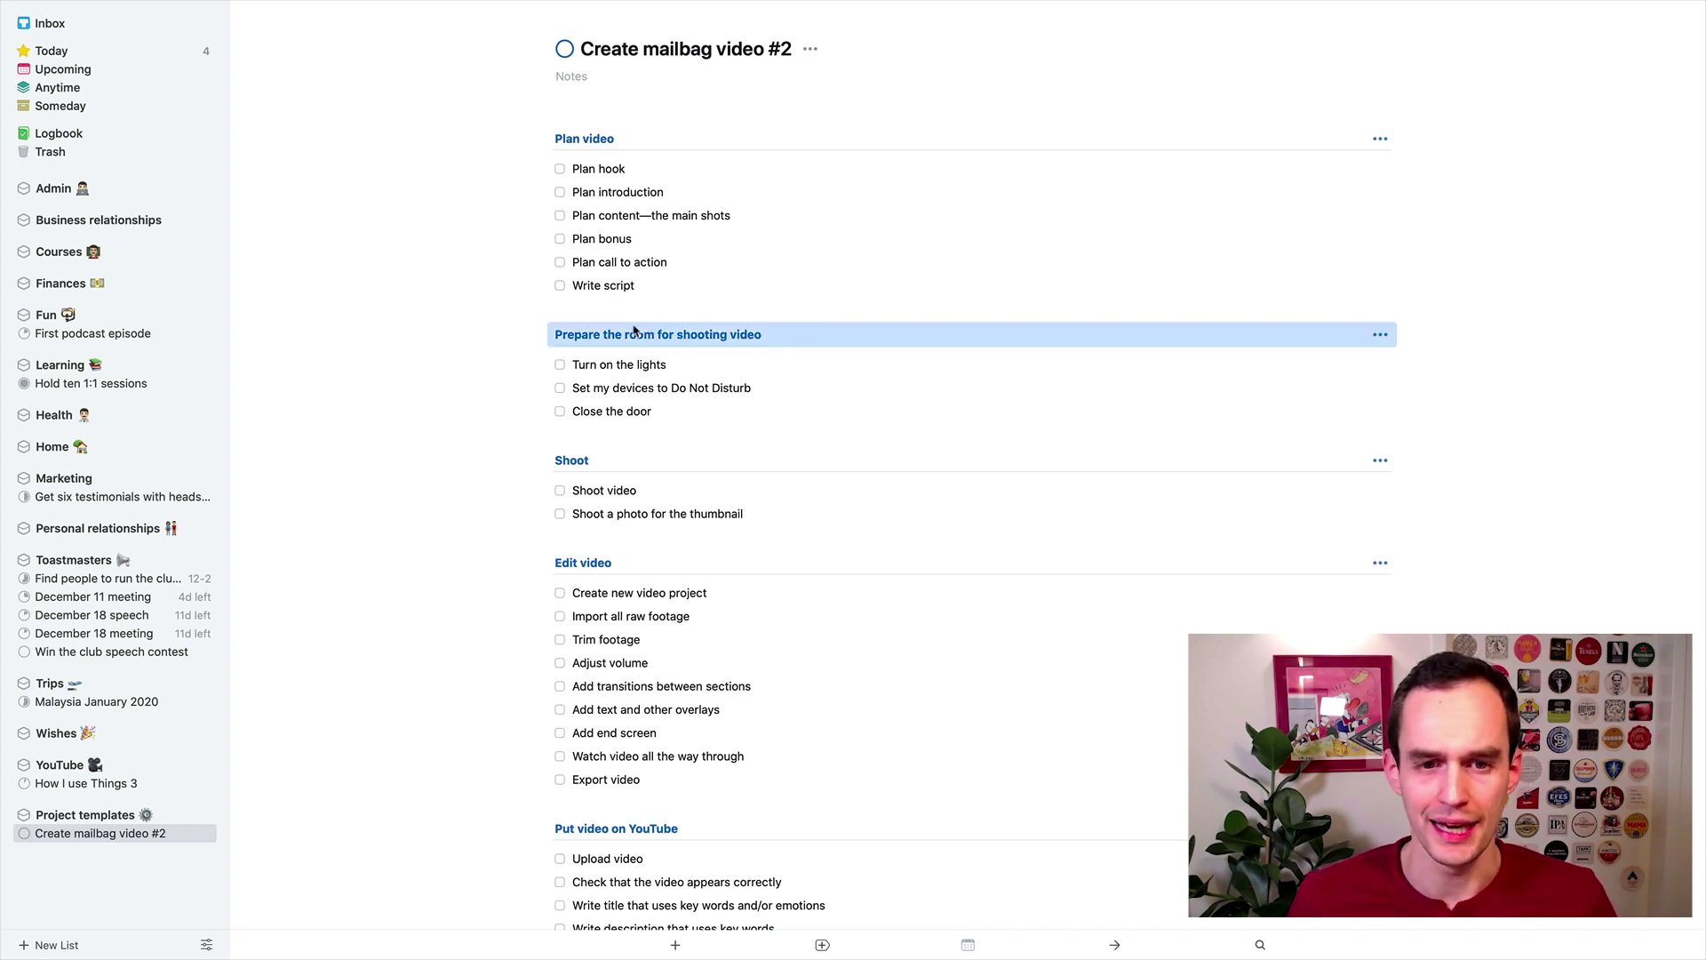
pyautogui.click(704, 306)
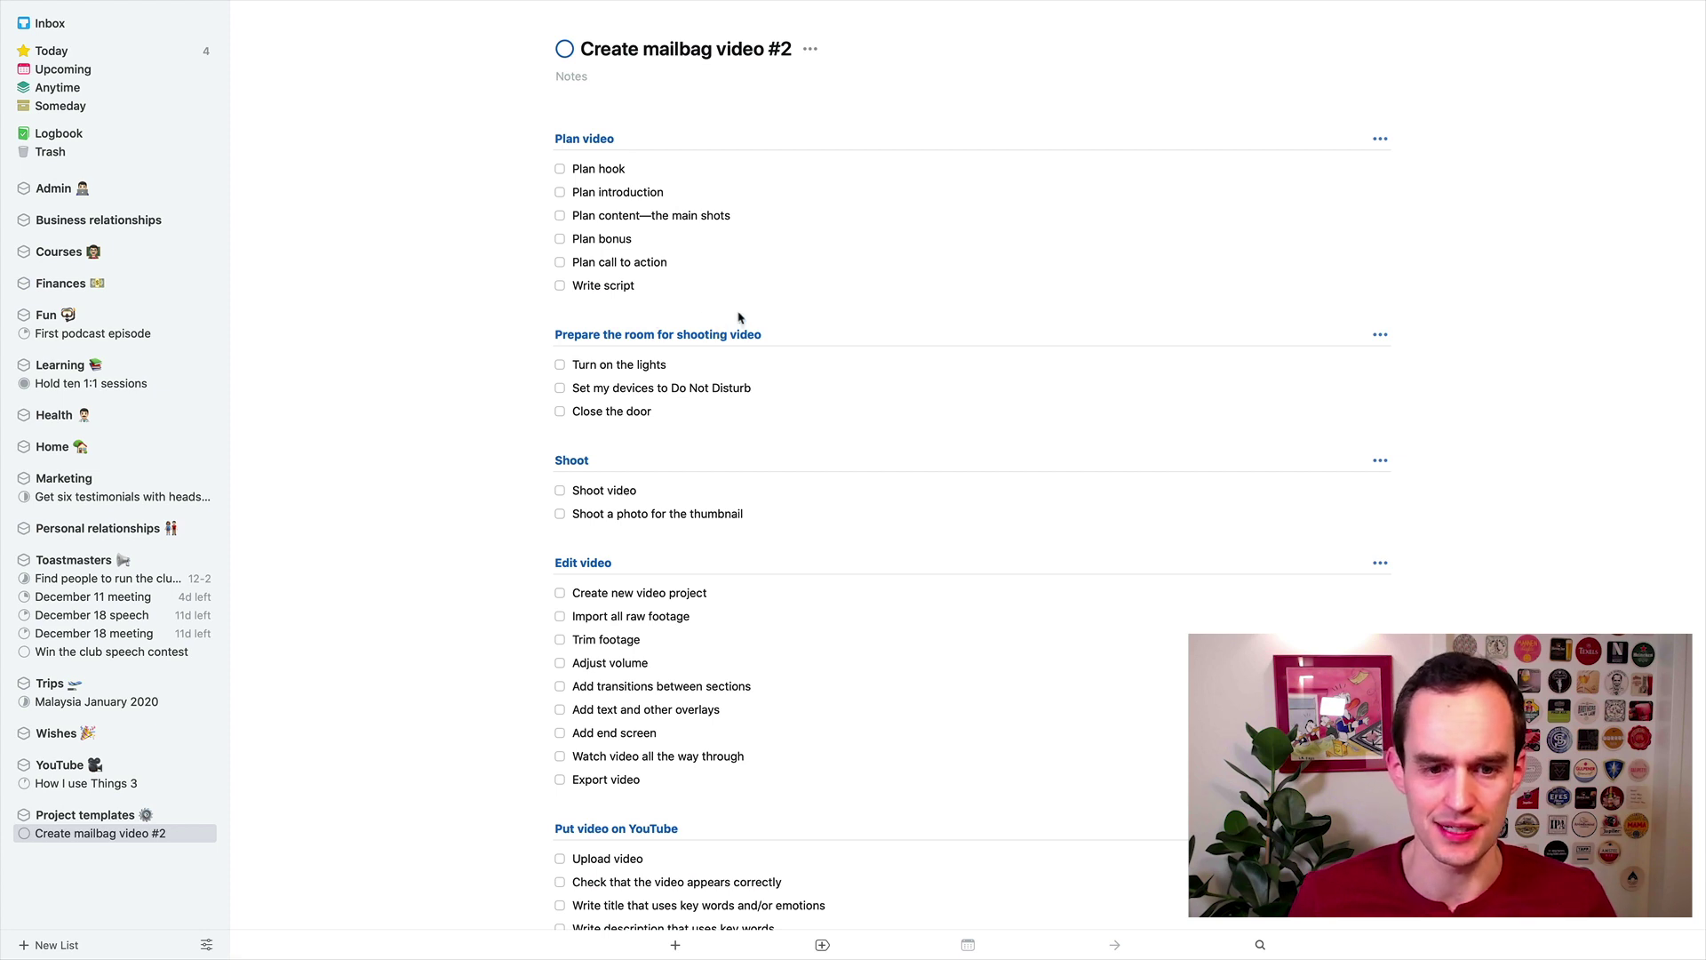
pyautogui.scroll(-2, 739, 316)
pyautogui.scroll(-1, 703, 307)
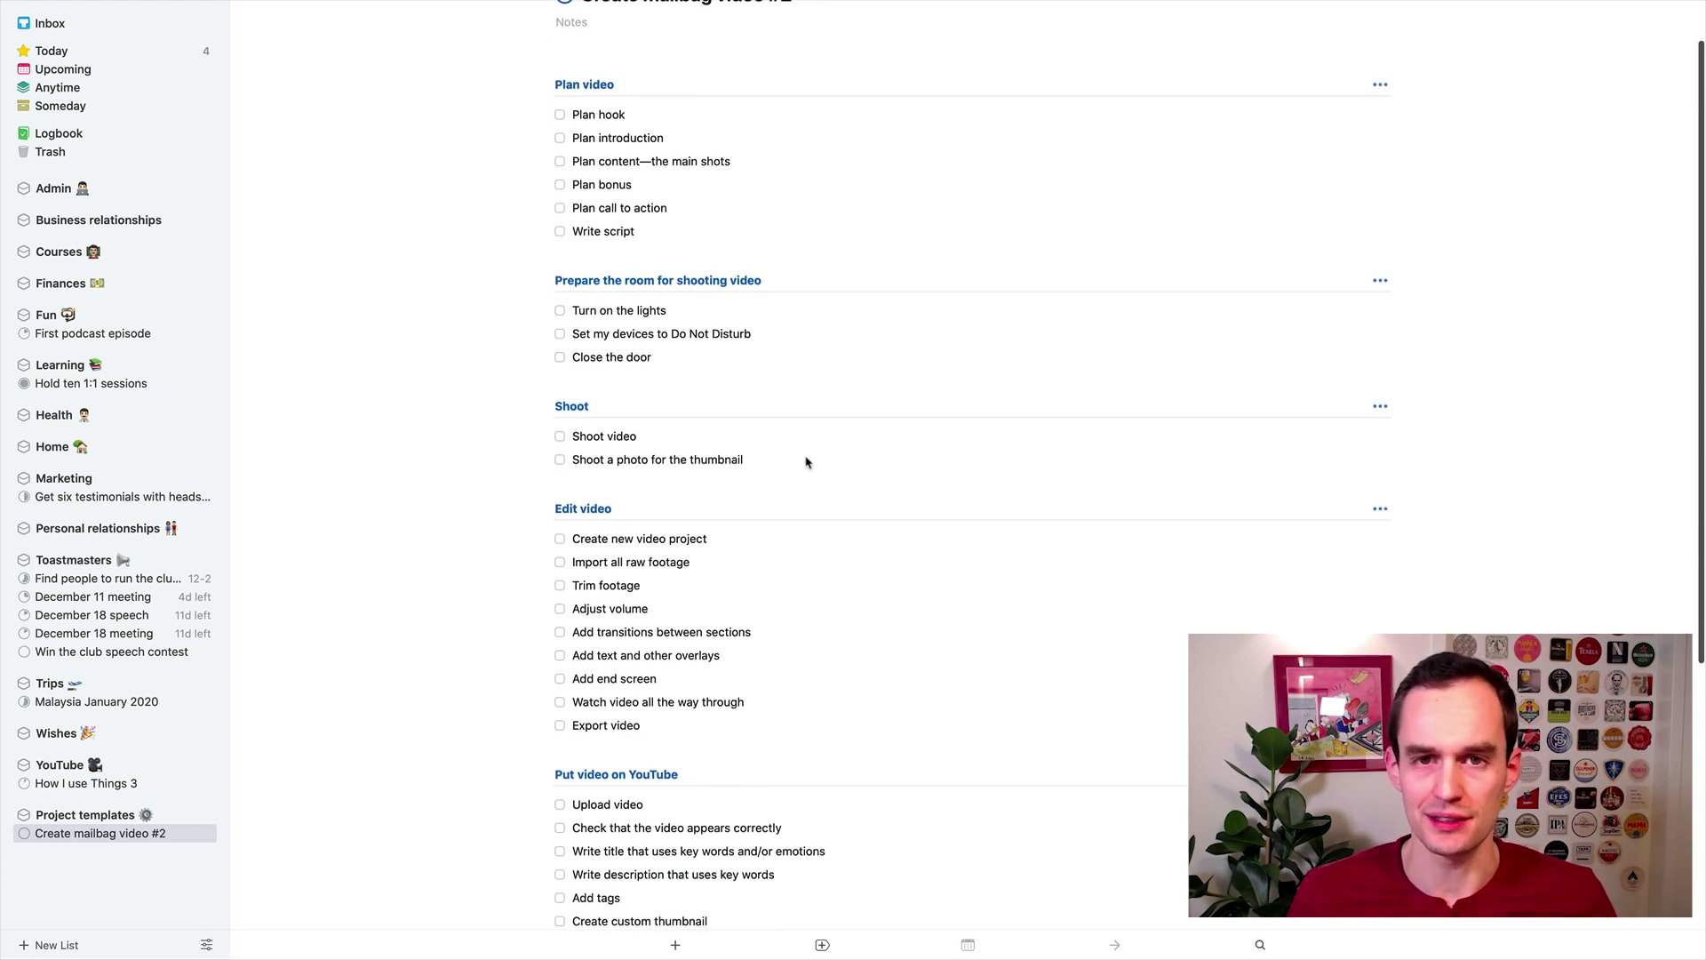
pyautogui.scroll(2, 804, 489)
pyautogui.scroll(-5, 764, 404)
pyautogui.scroll(-2, 766, 418)
pyautogui.scroll(5, 769, 596)
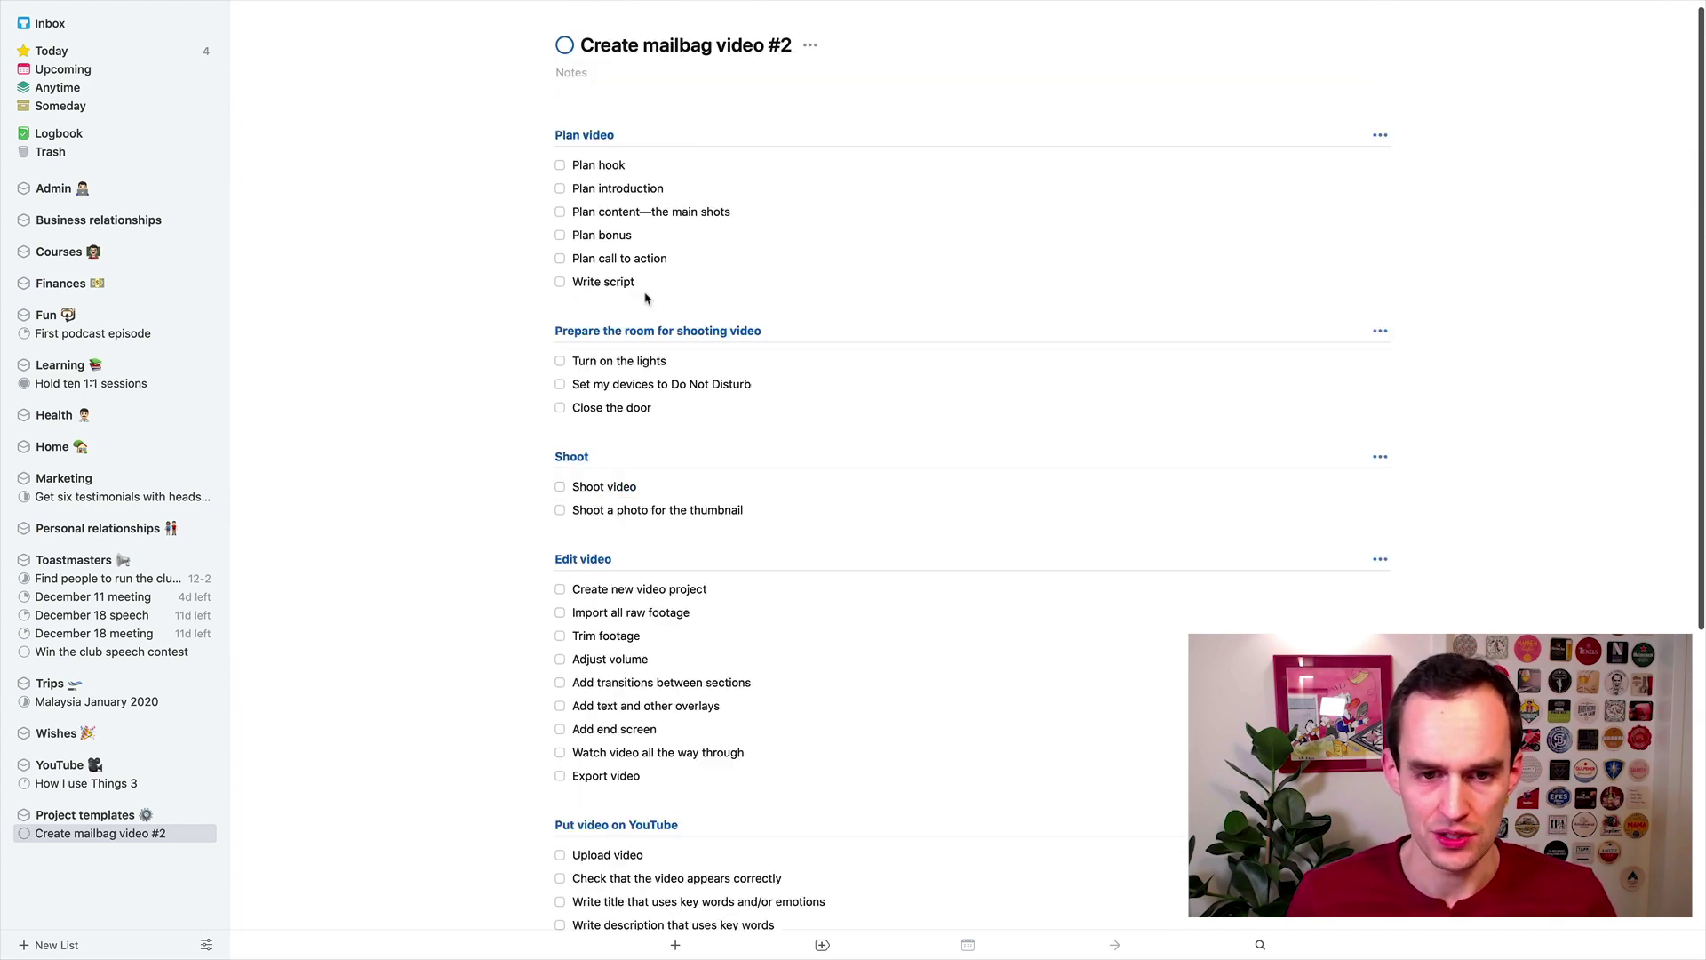
# Delete the three room preparation to-dos and the "Prepare the room for shooting video" heading from the mailbag project.
pyautogui.click(659, 362)
pyautogui.keyDown('shift'); pyautogui.click(642, 409); pyautogui.keyUp('shift')
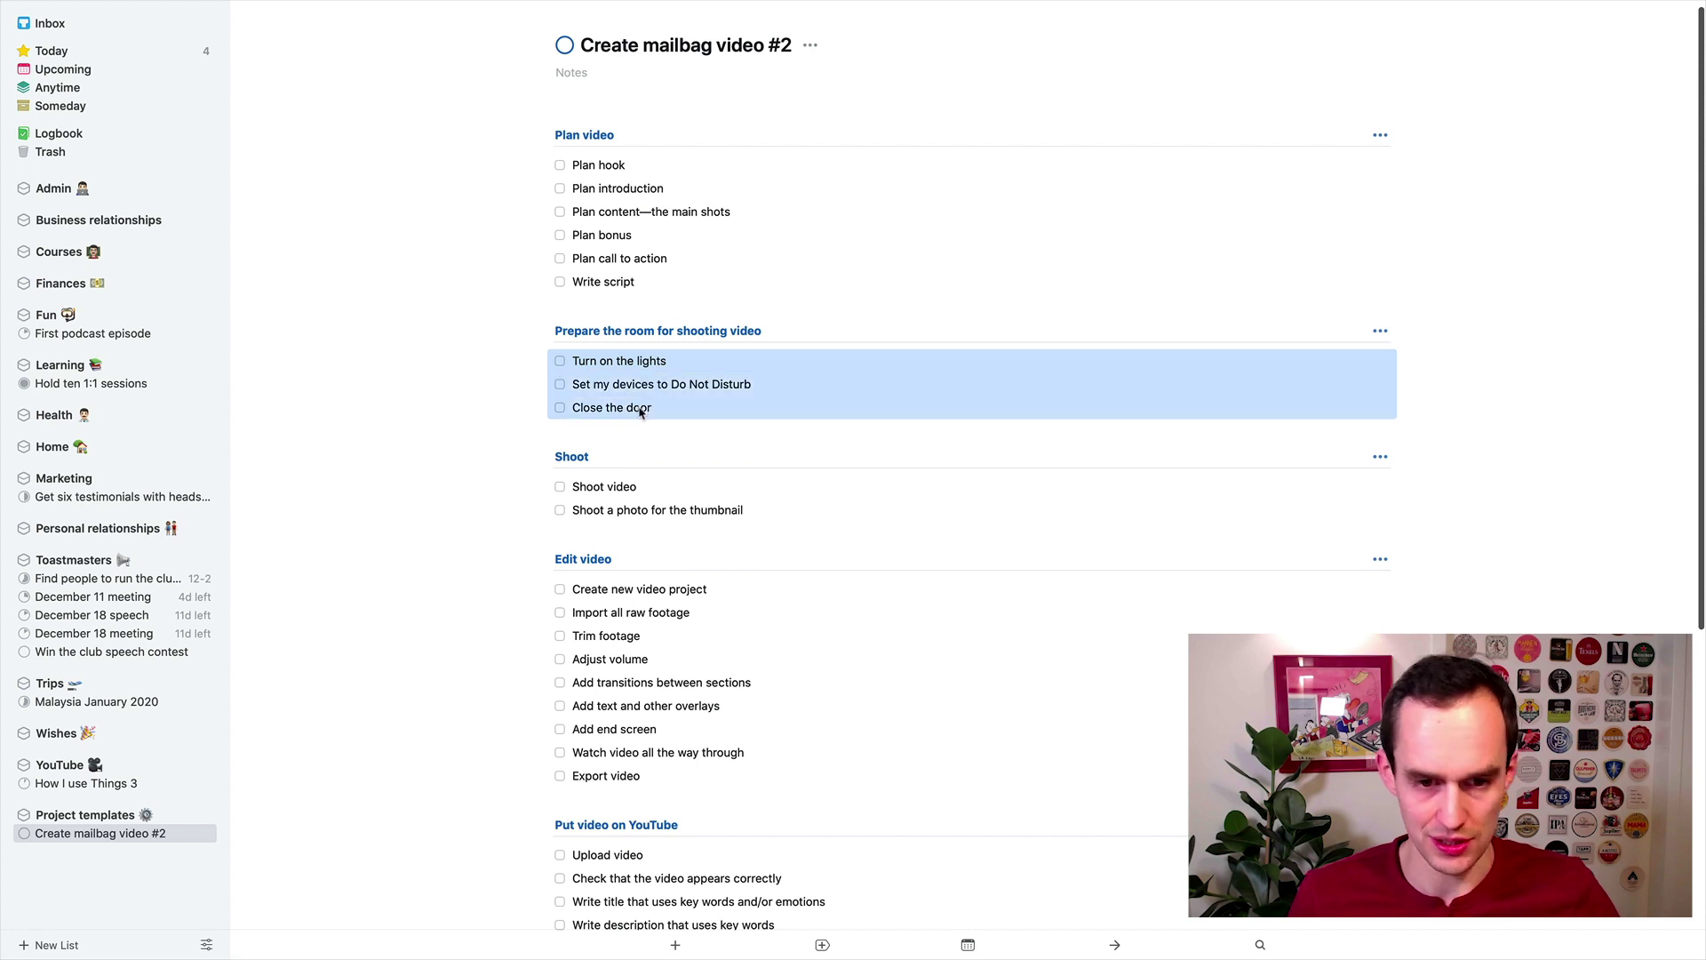
pyautogui.press('BackSpace')
pyautogui.click(676, 344)
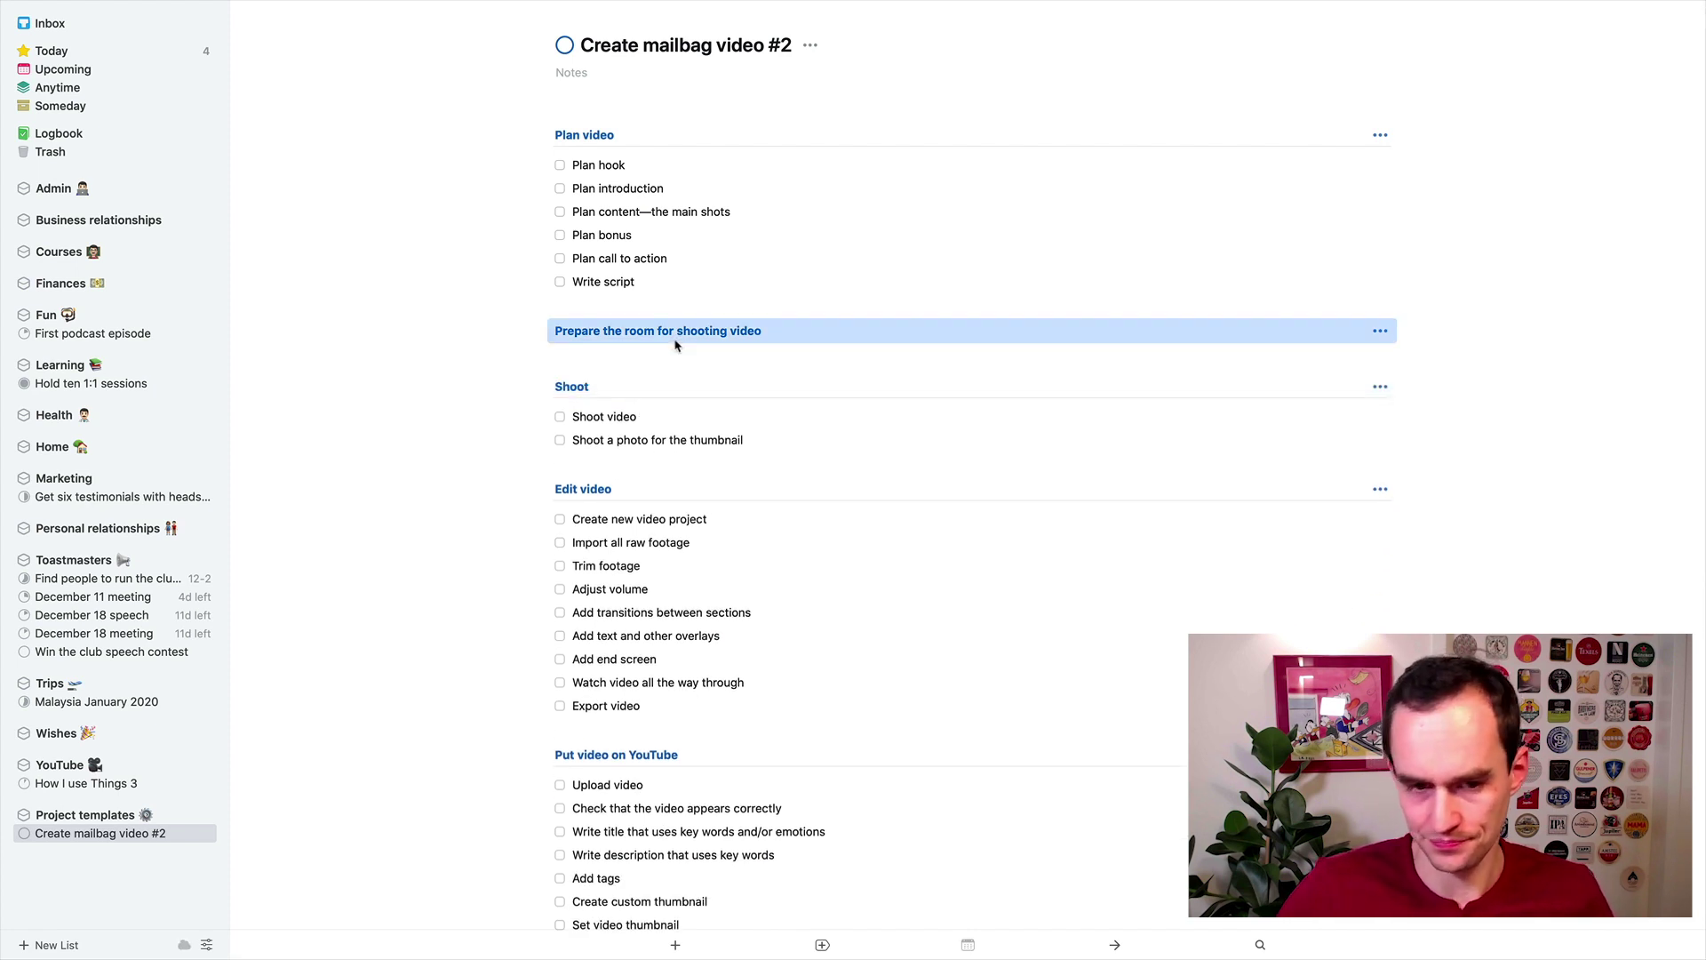
pyautogui.press('BackSpace')
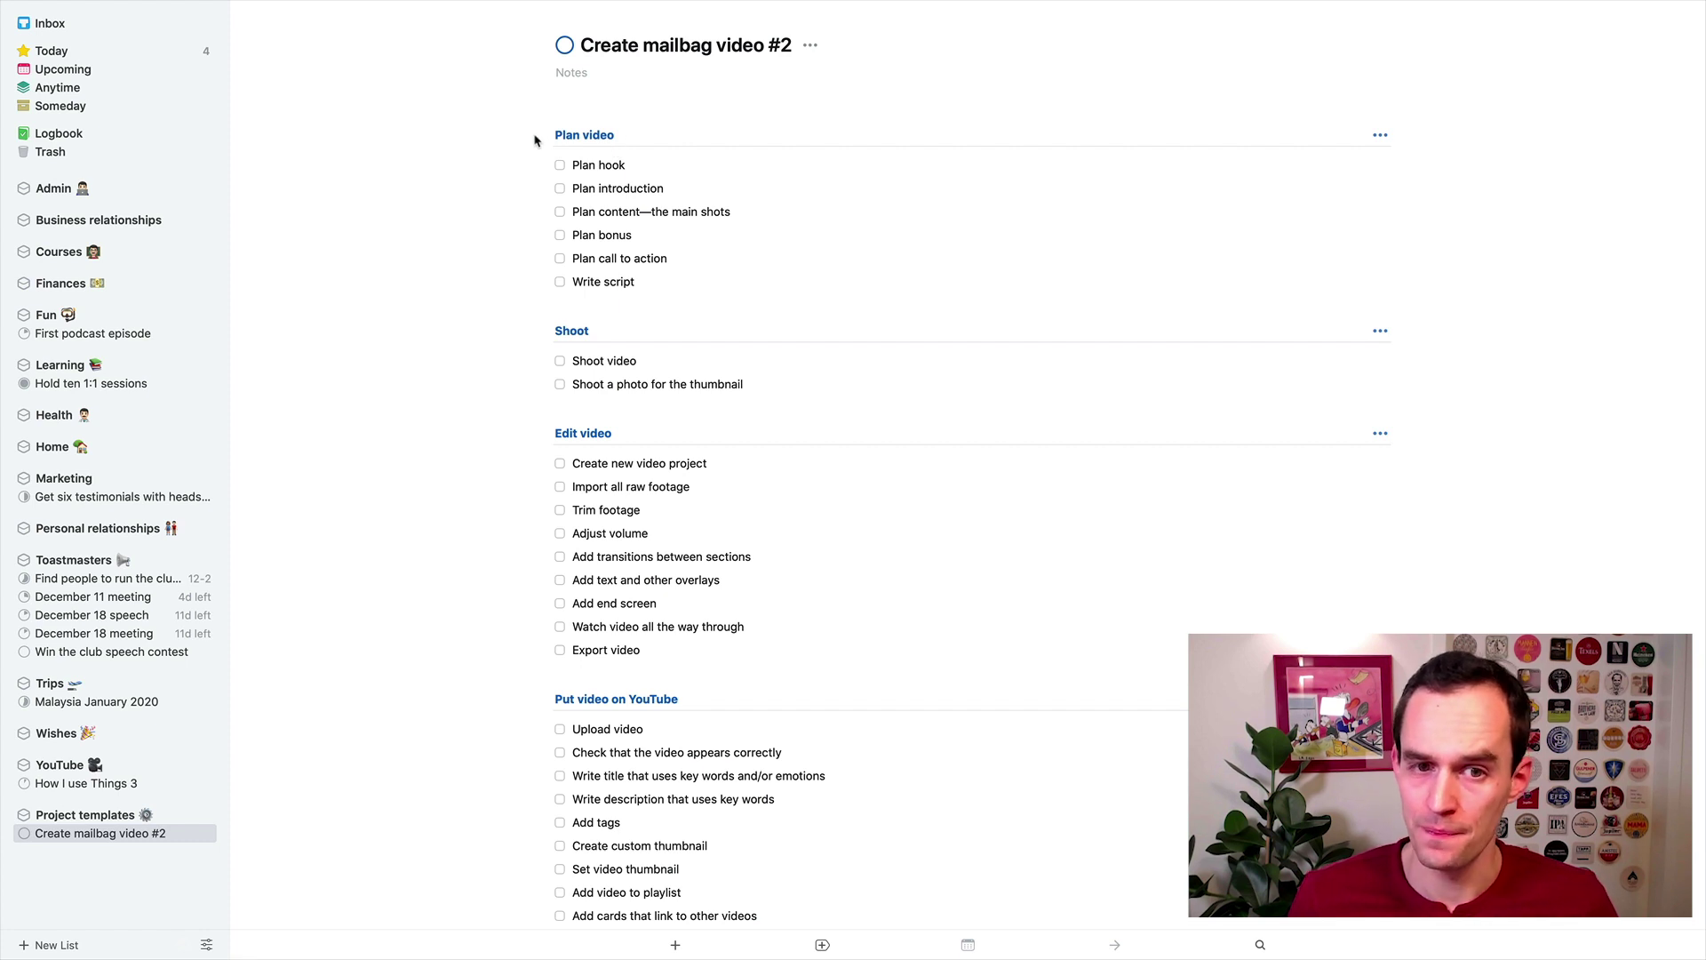
# Review the mailbag project's remaining sections from "Plan video" down to "Clean up".
pyautogui.scroll(-3, 696, 236)
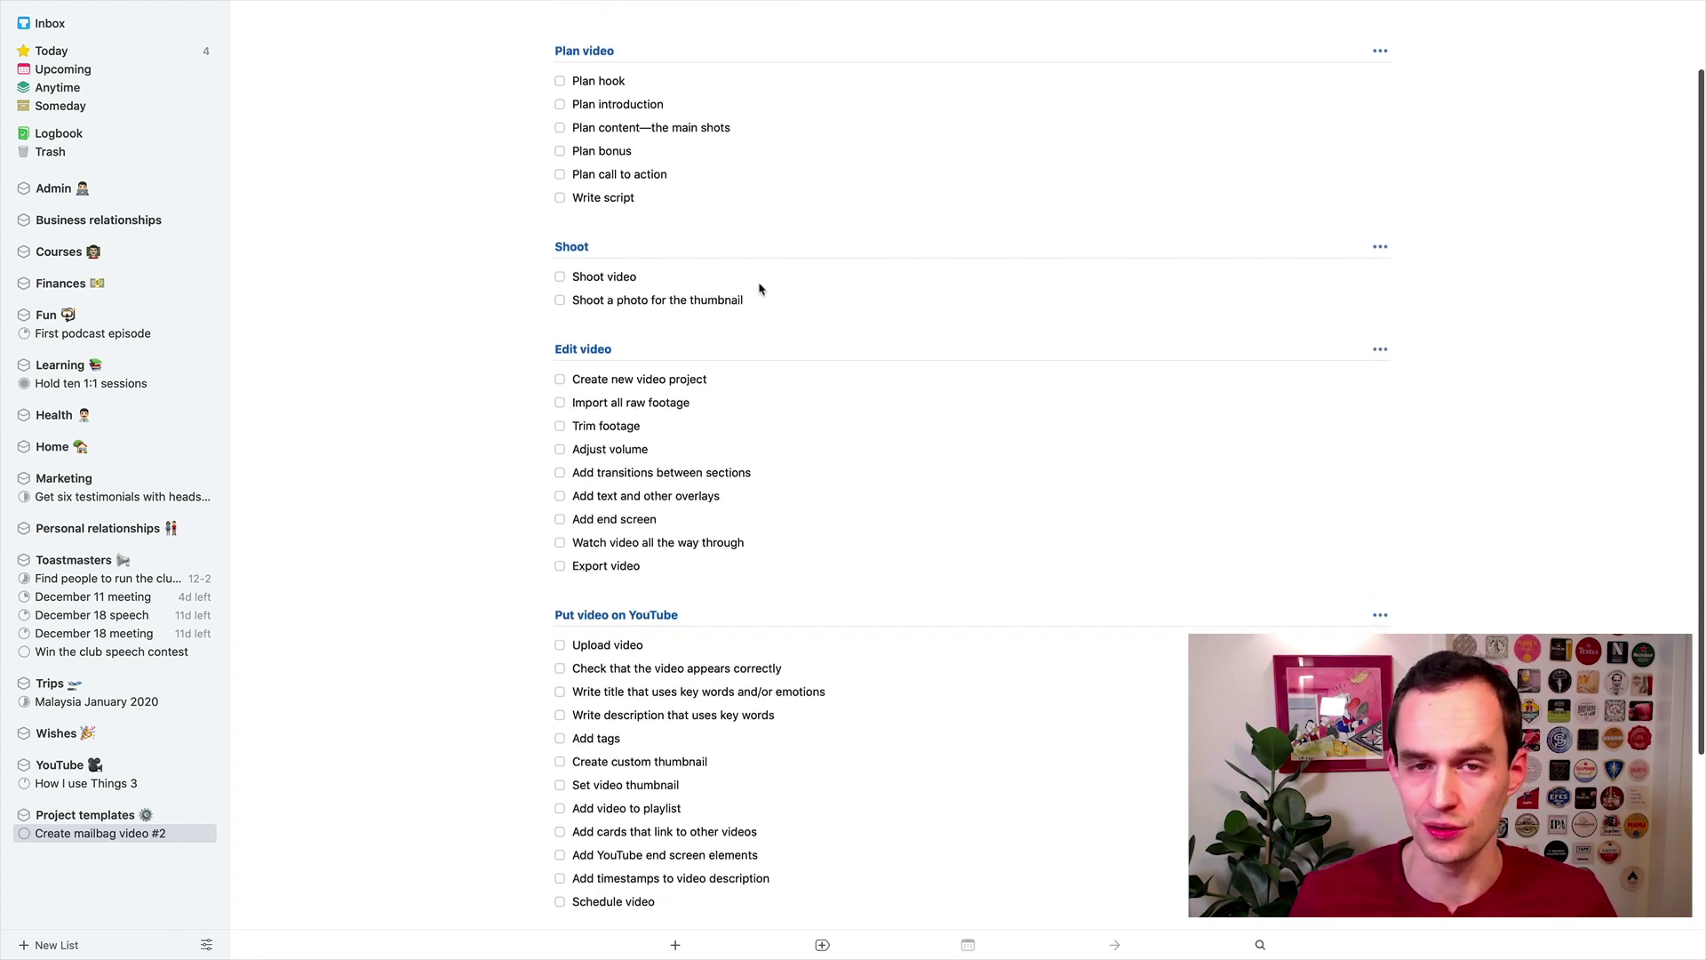
pyautogui.scroll(-3, 693, 286)
pyautogui.scroll(-4, 711, 373)
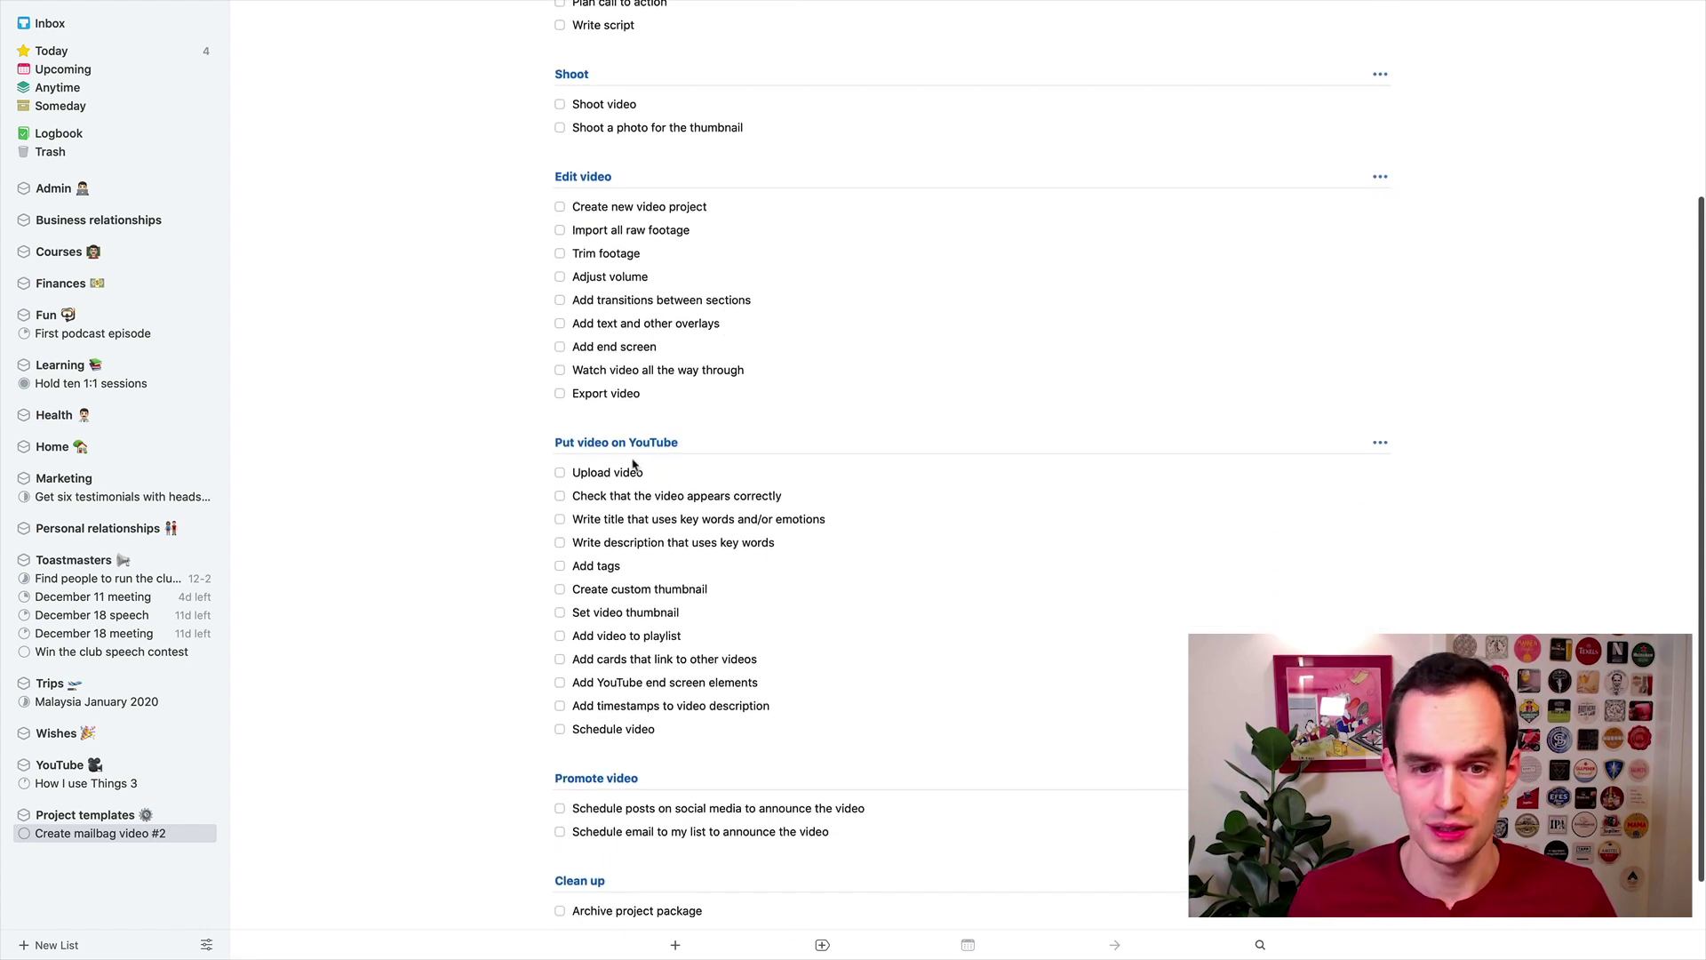
pyautogui.scroll(-2, 708, 424)
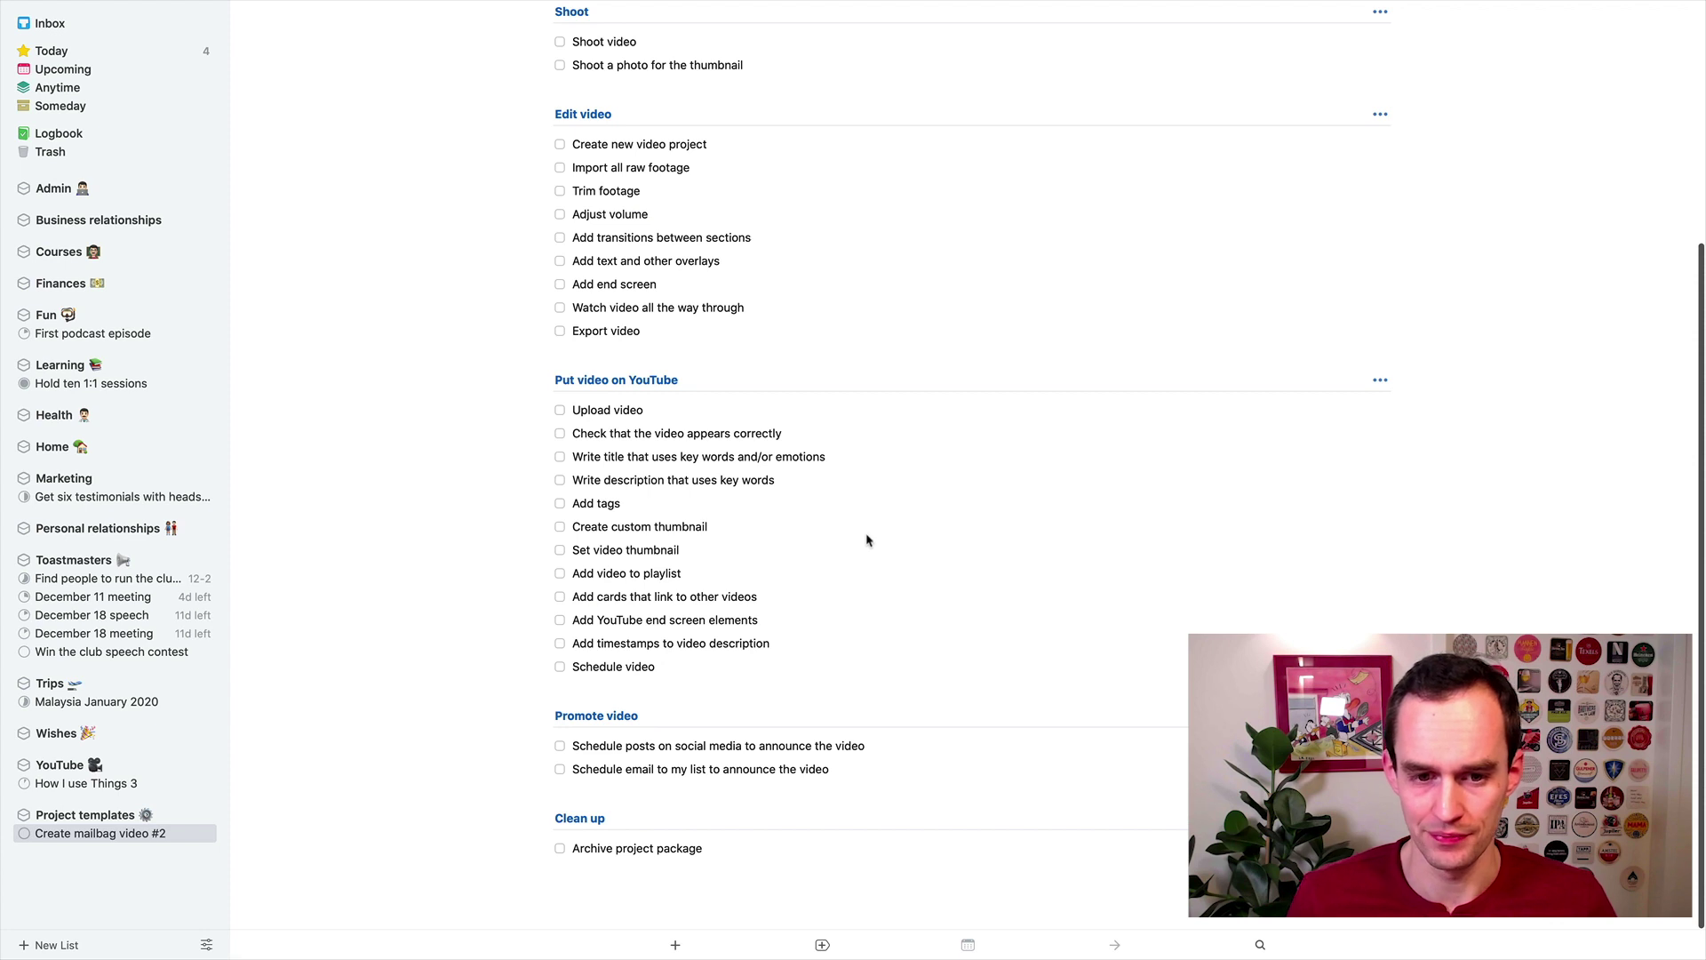
pyautogui.scroll(8, 868, 539)
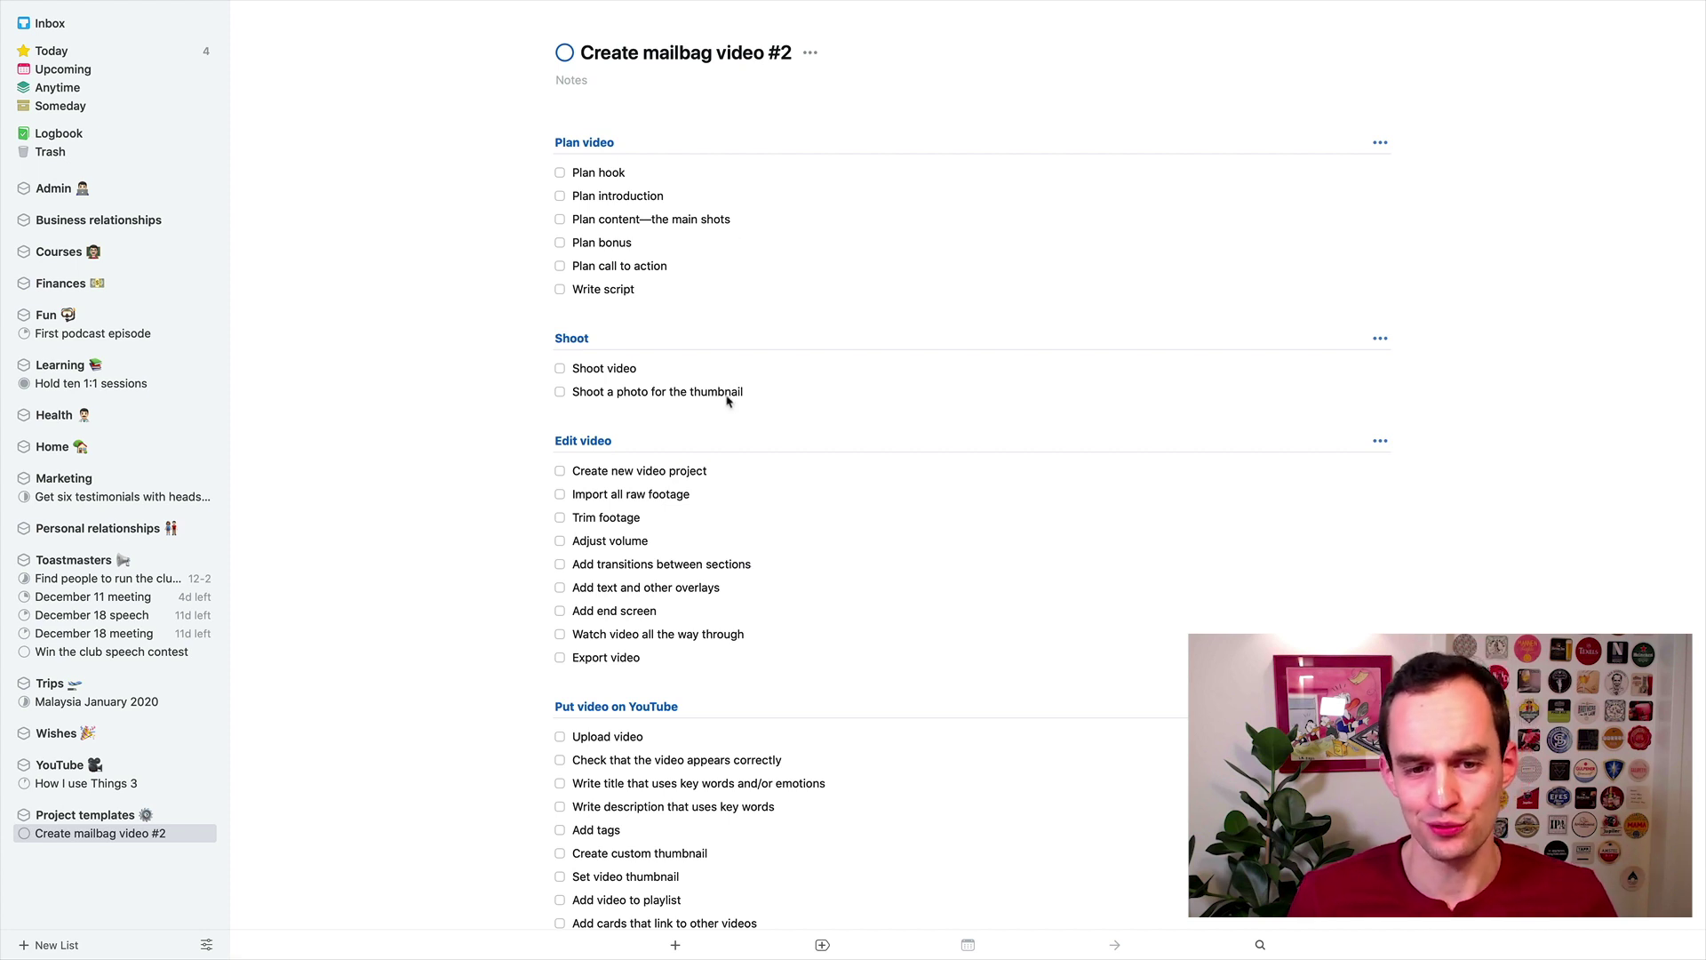
pyautogui.scroll(-5, 678, 562)
pyautogui.scroll(-3, 761, 747)
pyautogui.scroll(8, 751, 446)
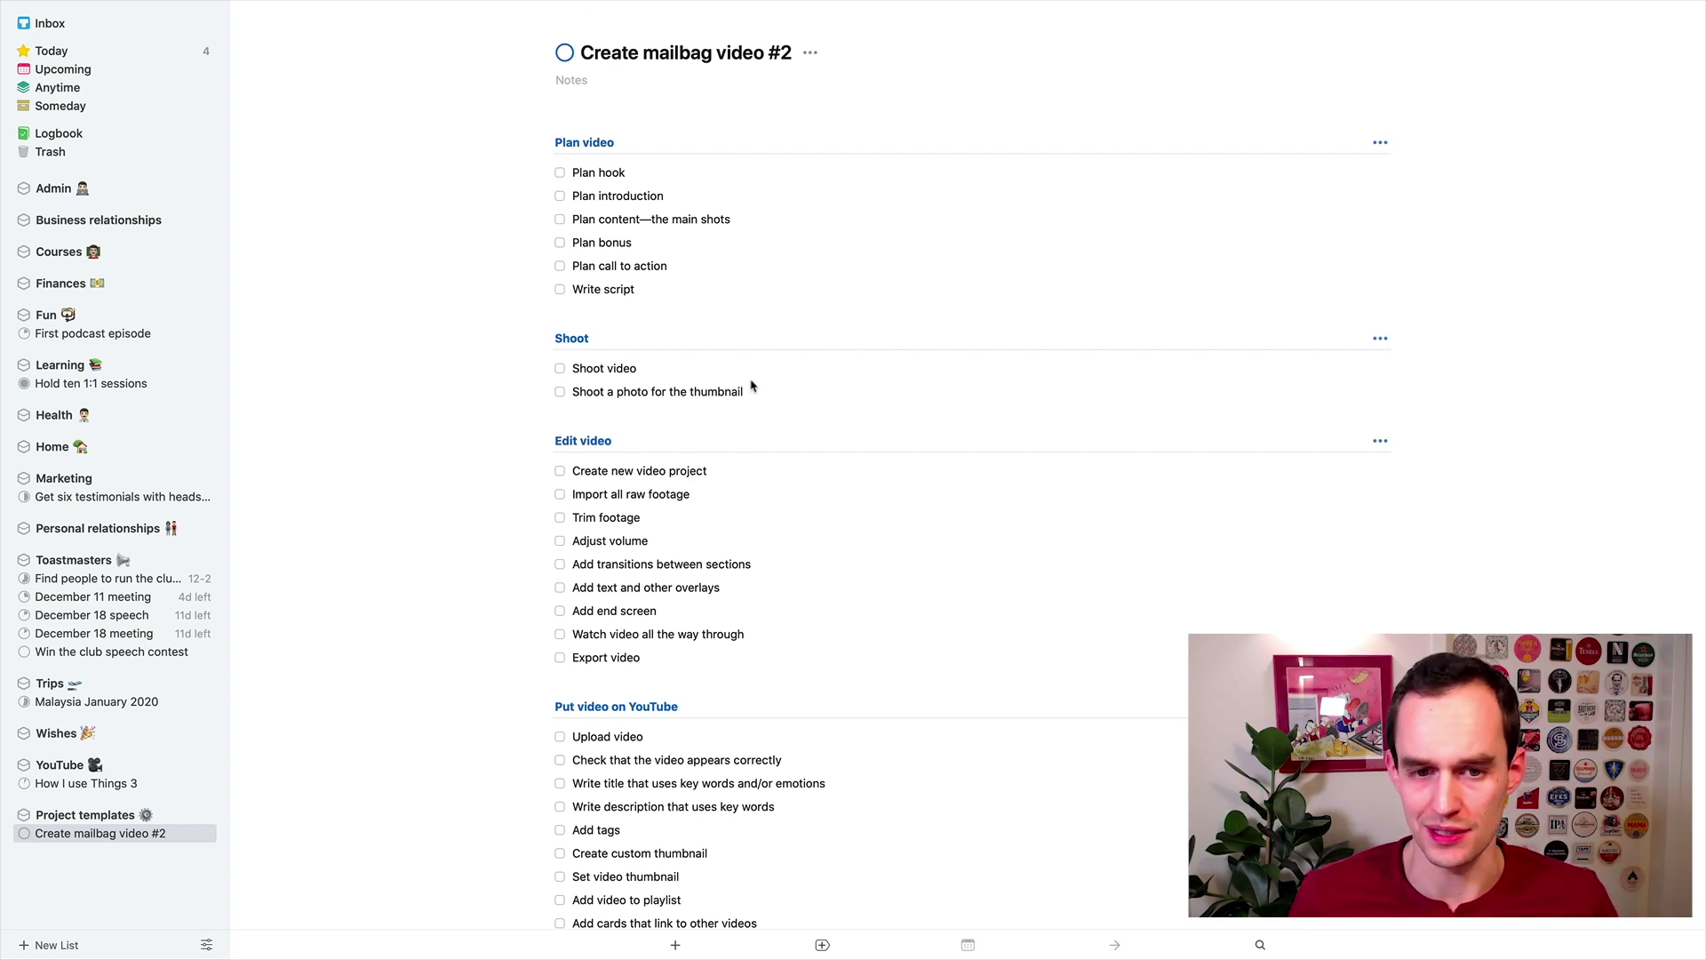
# Examine the "Shoot" section's video and thumbnail photo to-dos and the "Edit video" heading that follows it.
pyautogui.click(605, 398)
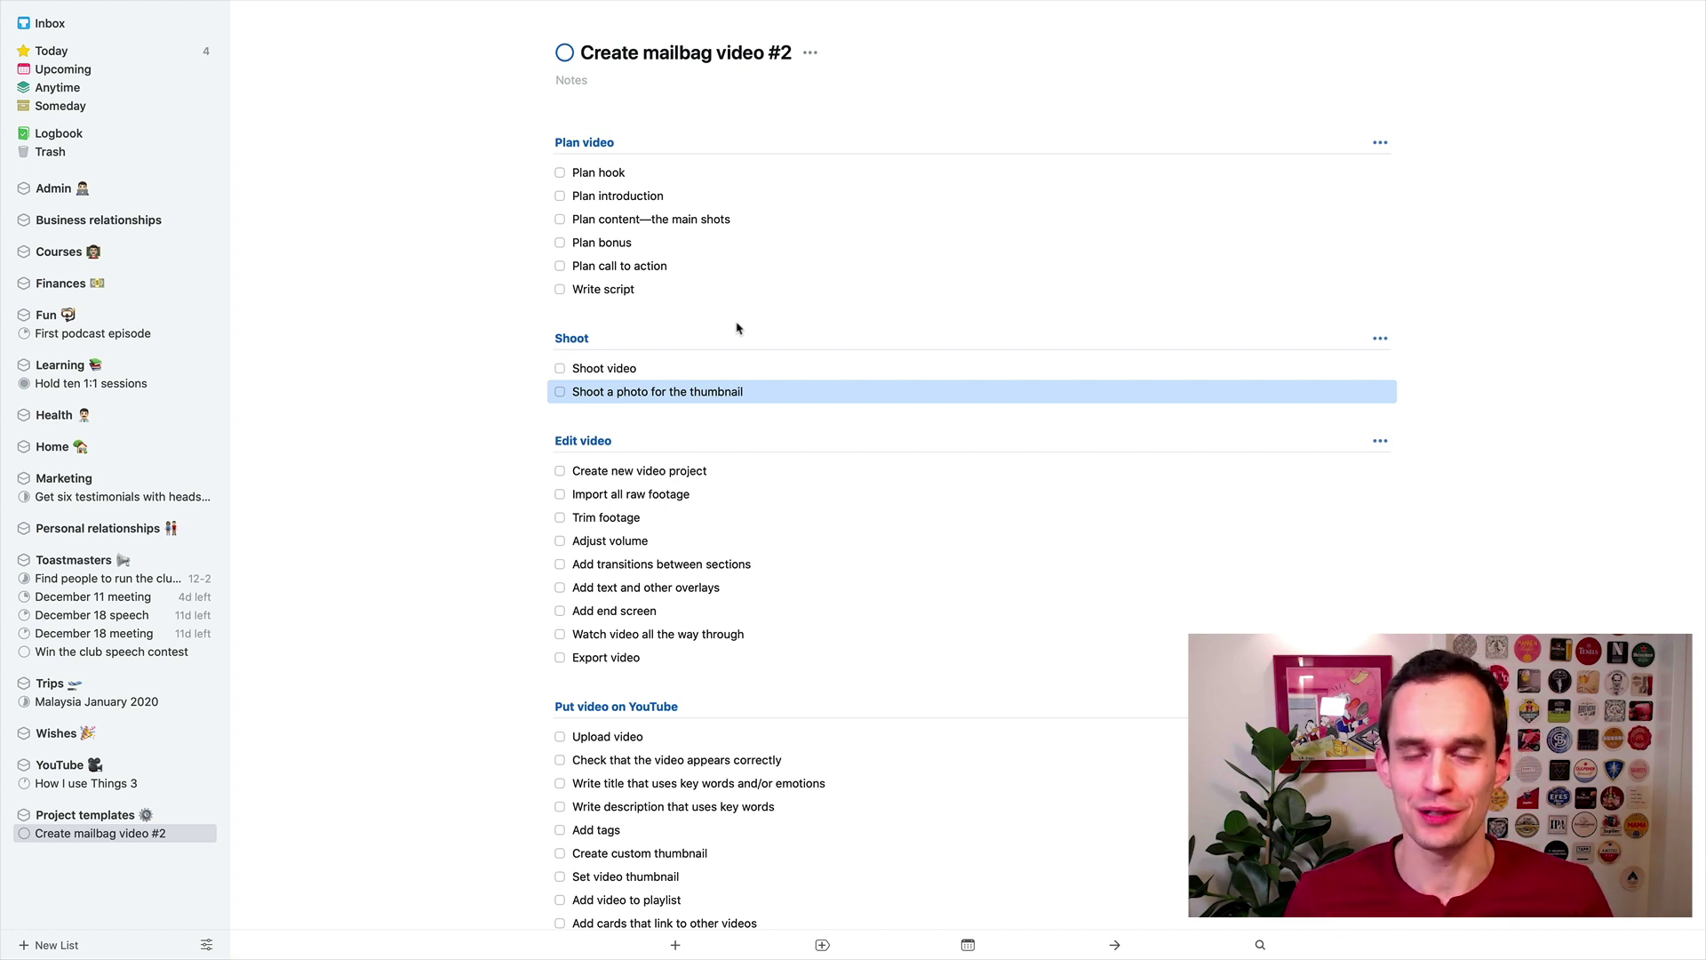
pyautogui.scroll(-1, 743, 317)
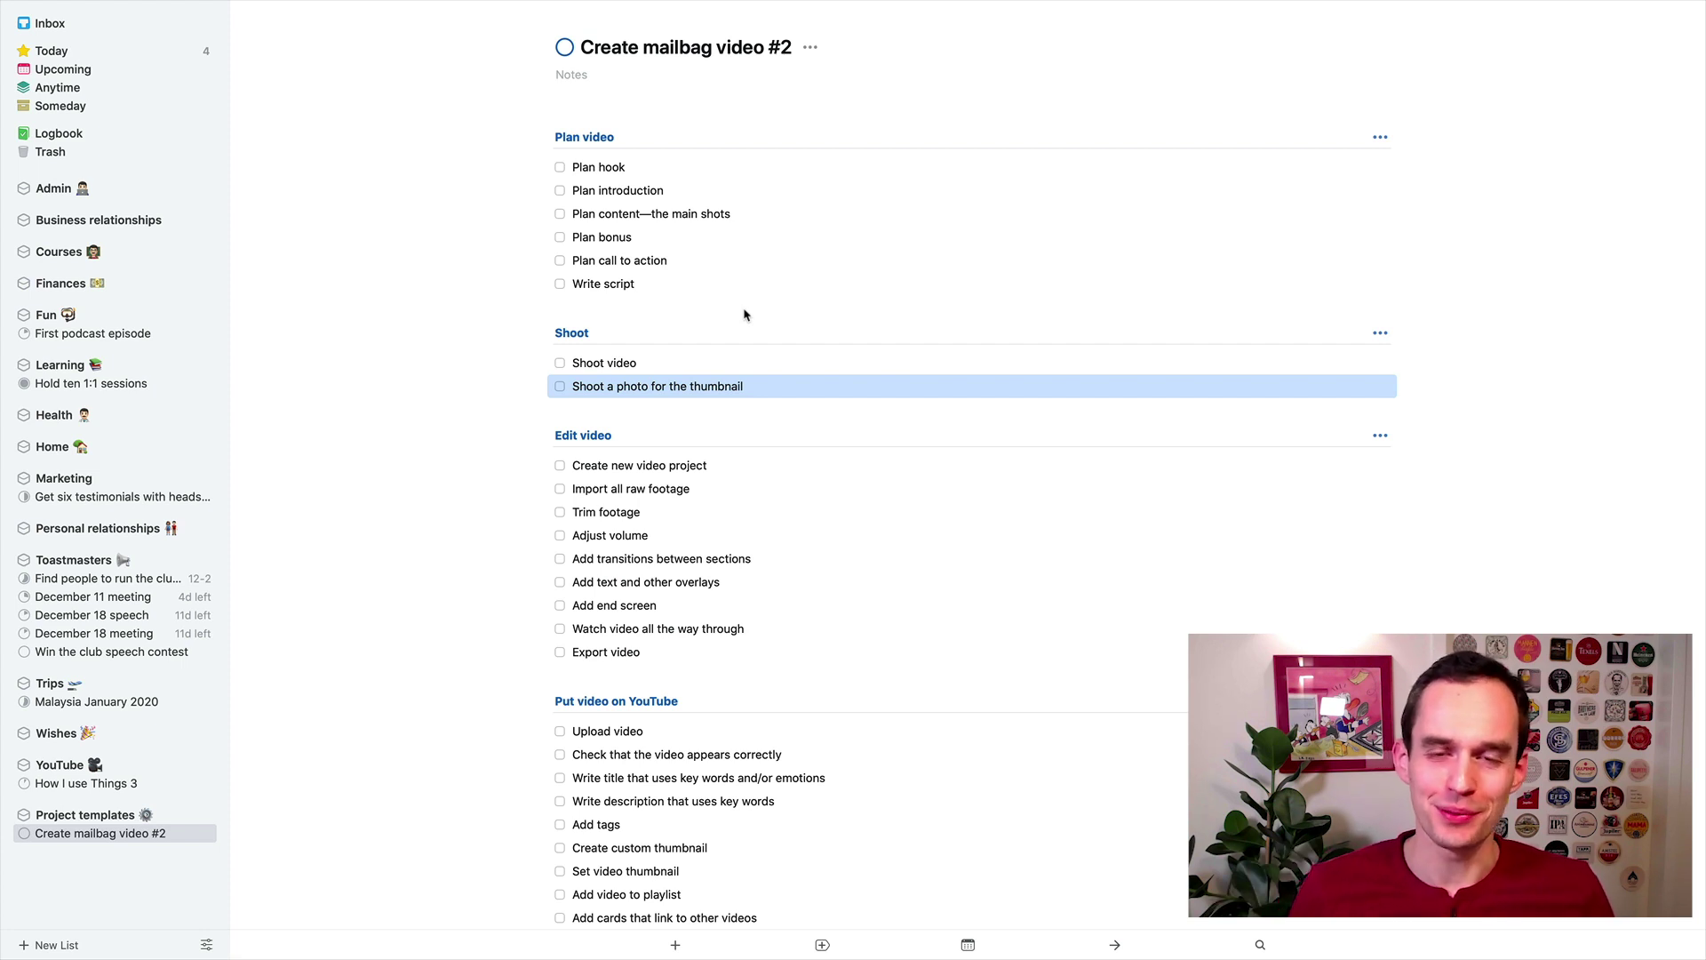
pyautogui.scroll(-3, 745, 315)
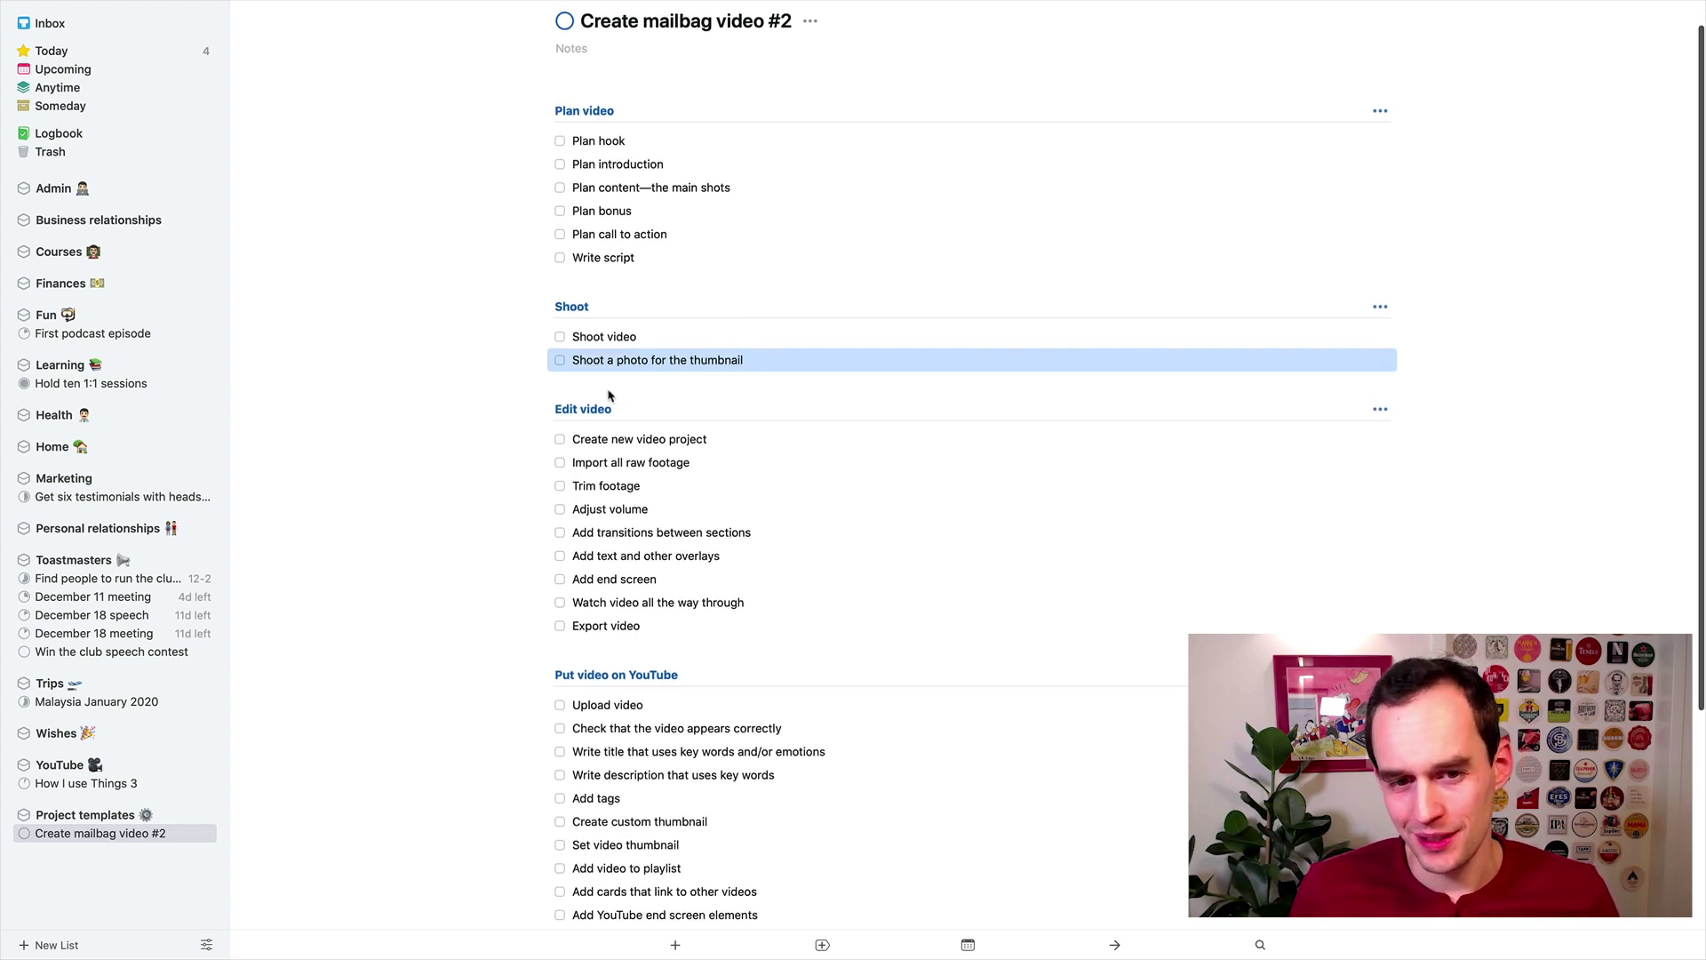
pyautogui.click(583, 408)
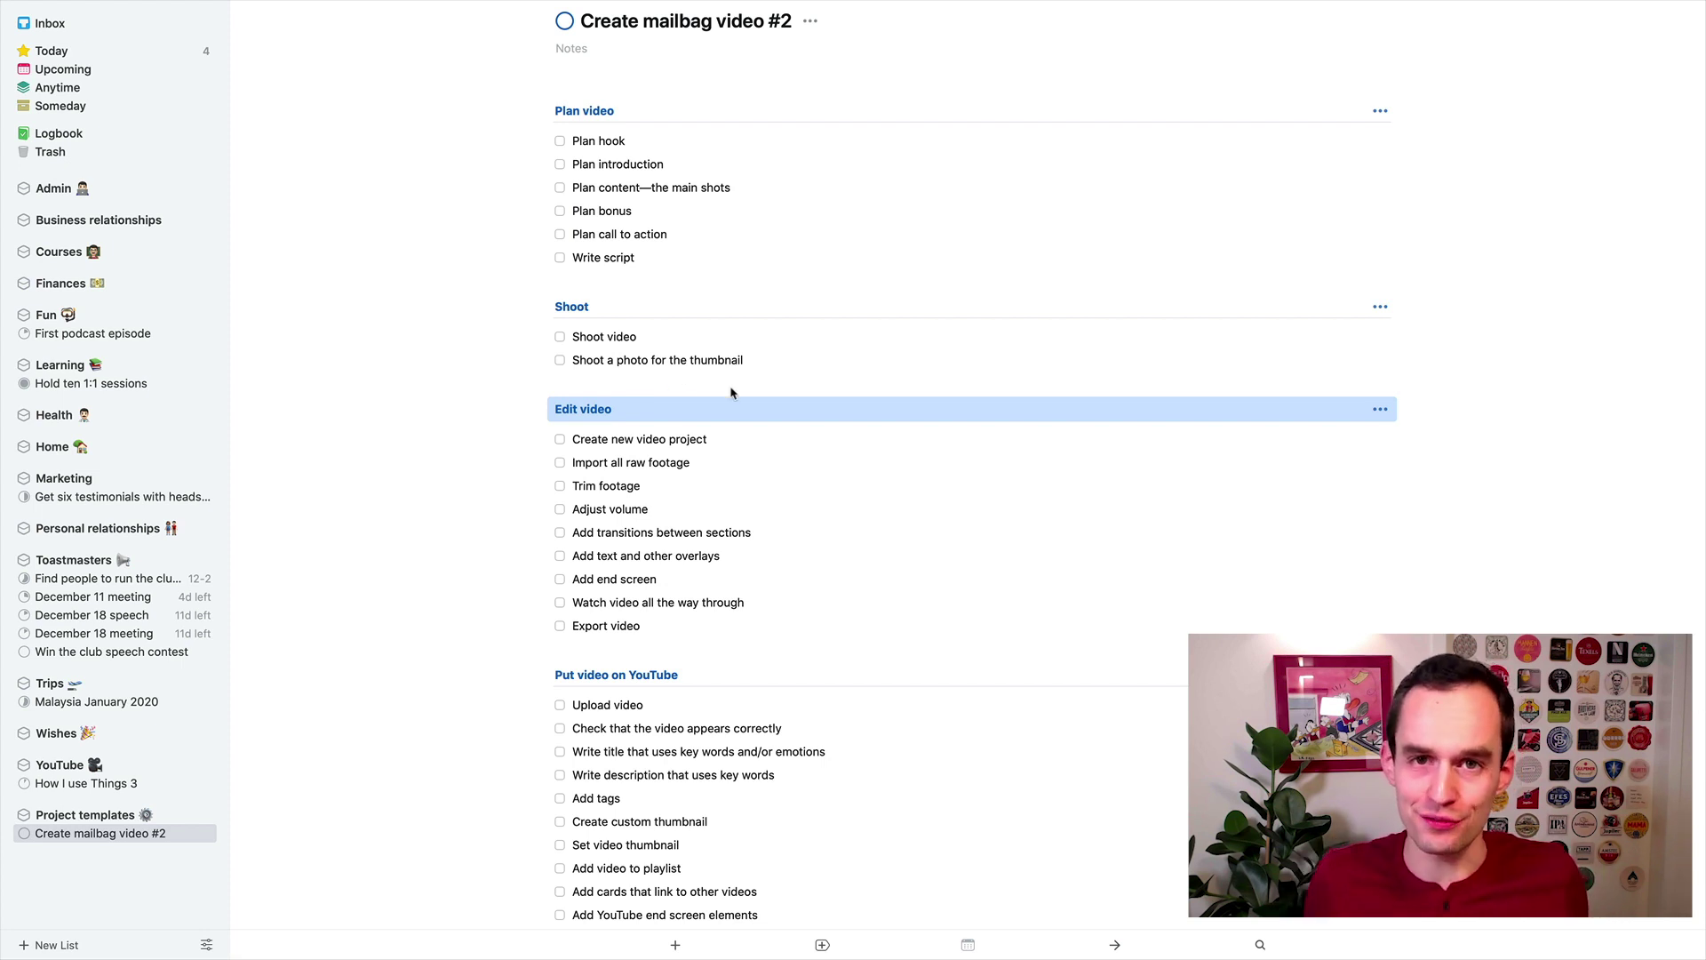
pyautogui.scroll(2, 737, 373)
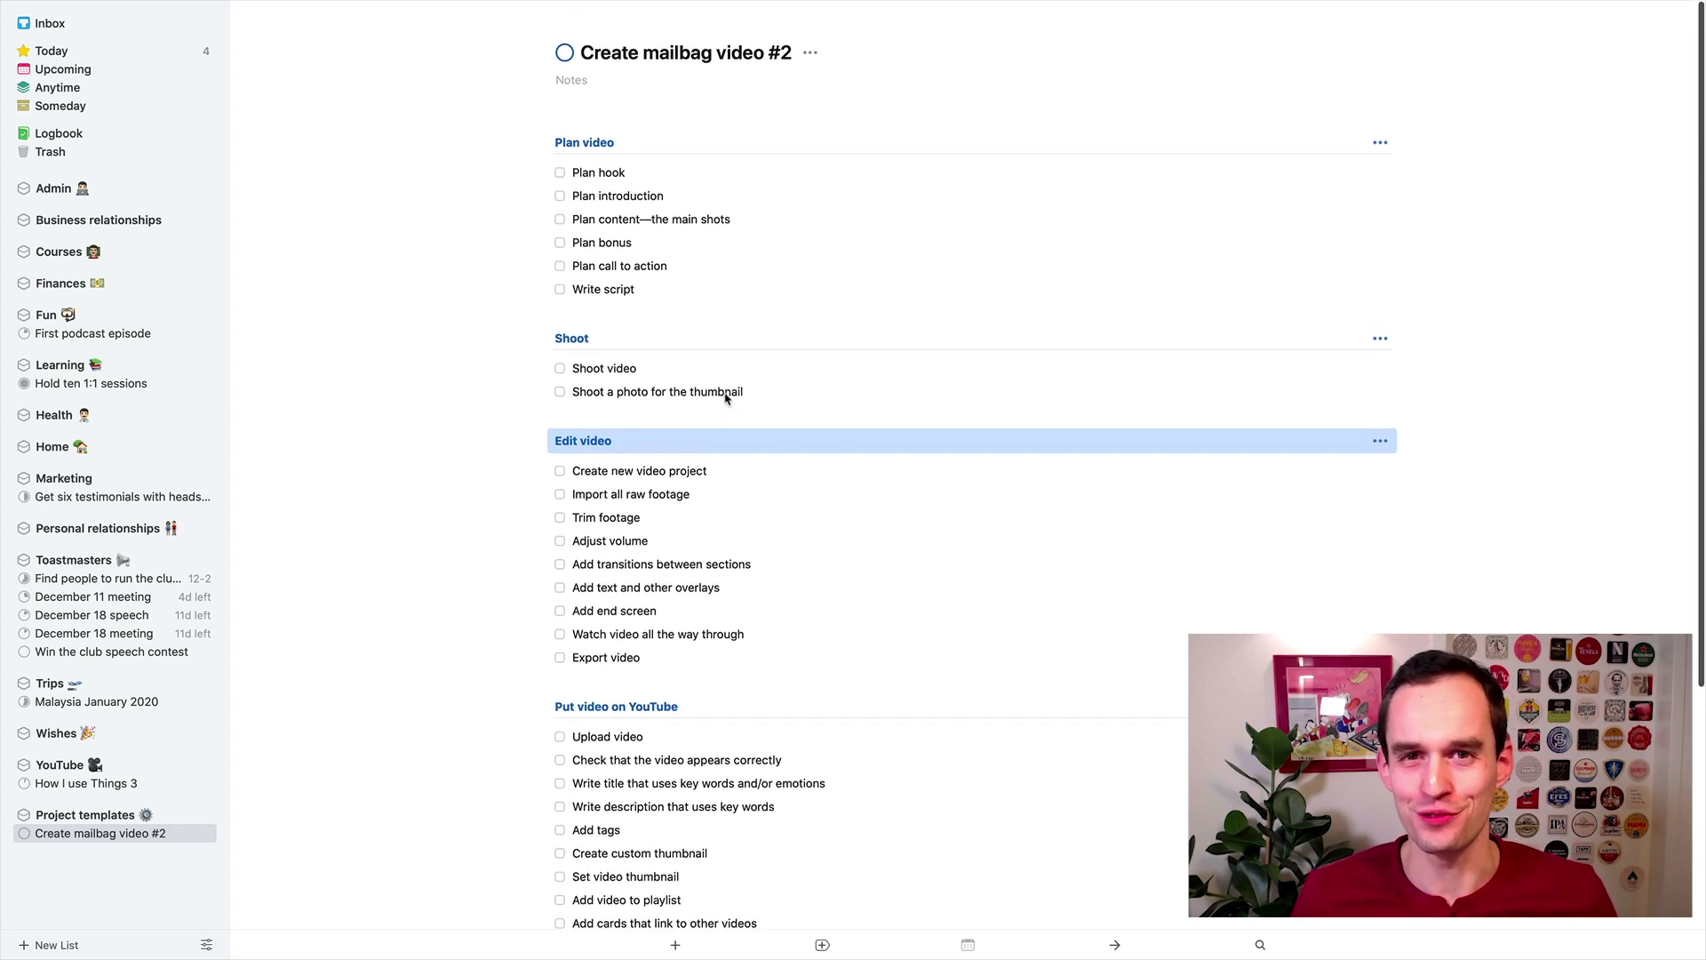
pyautogui.click(748, 336)
pyautogui.click(704, 375)
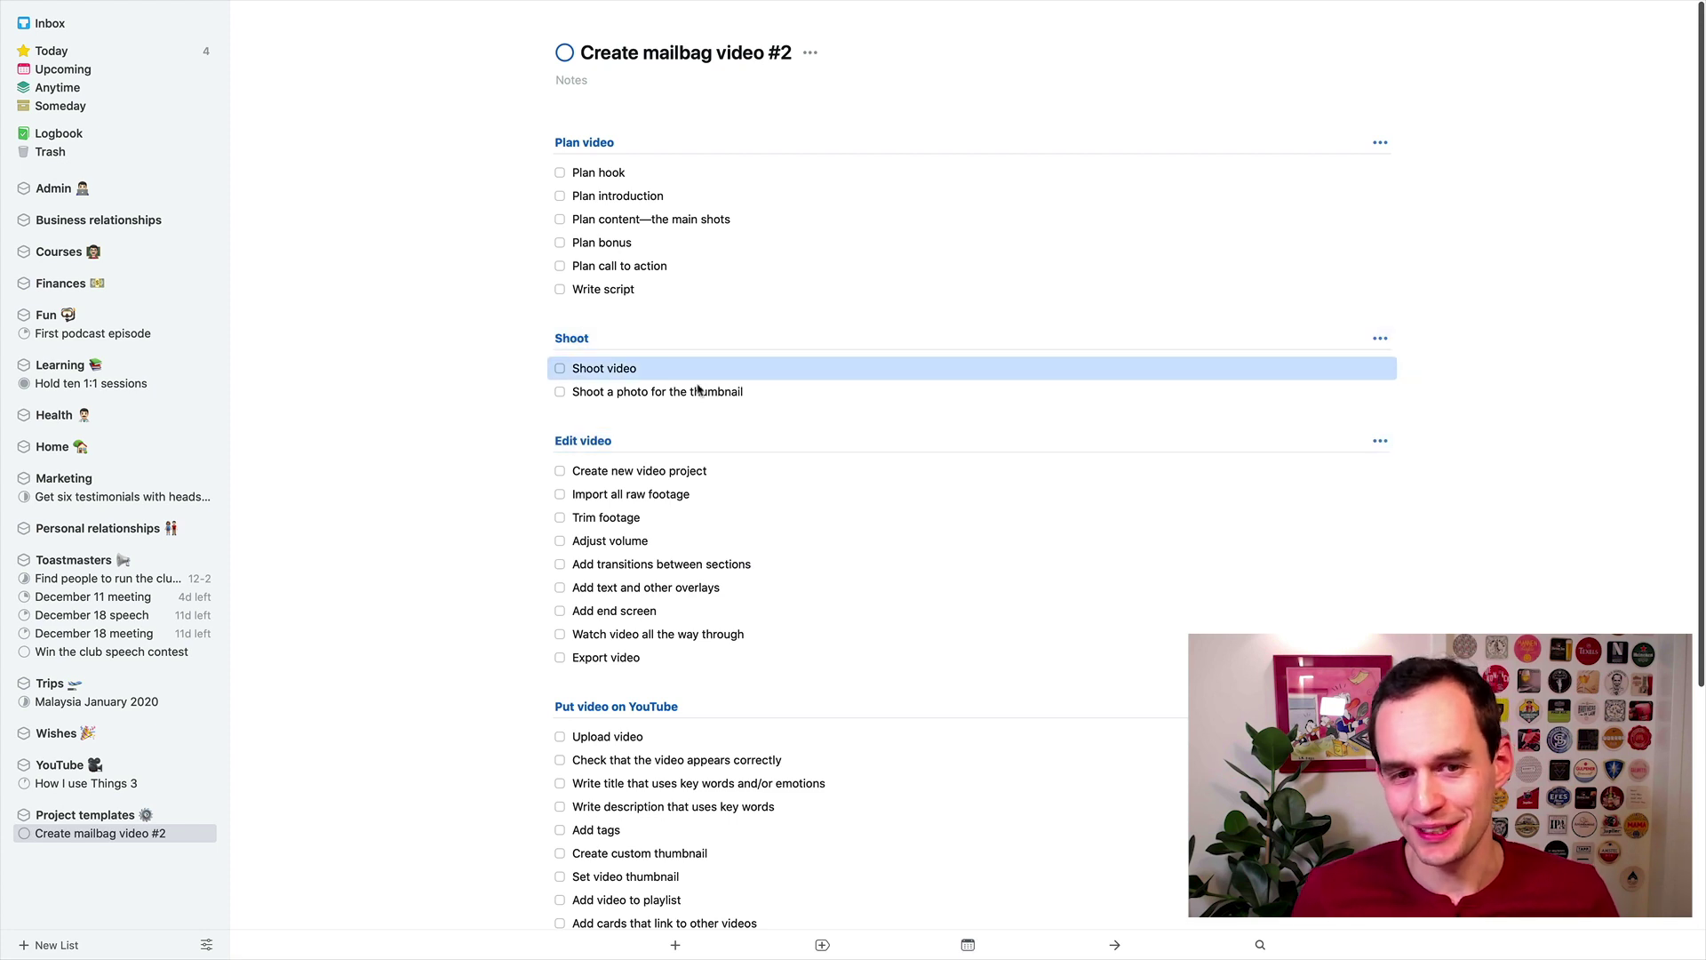
pyautogui.click(698, 395)
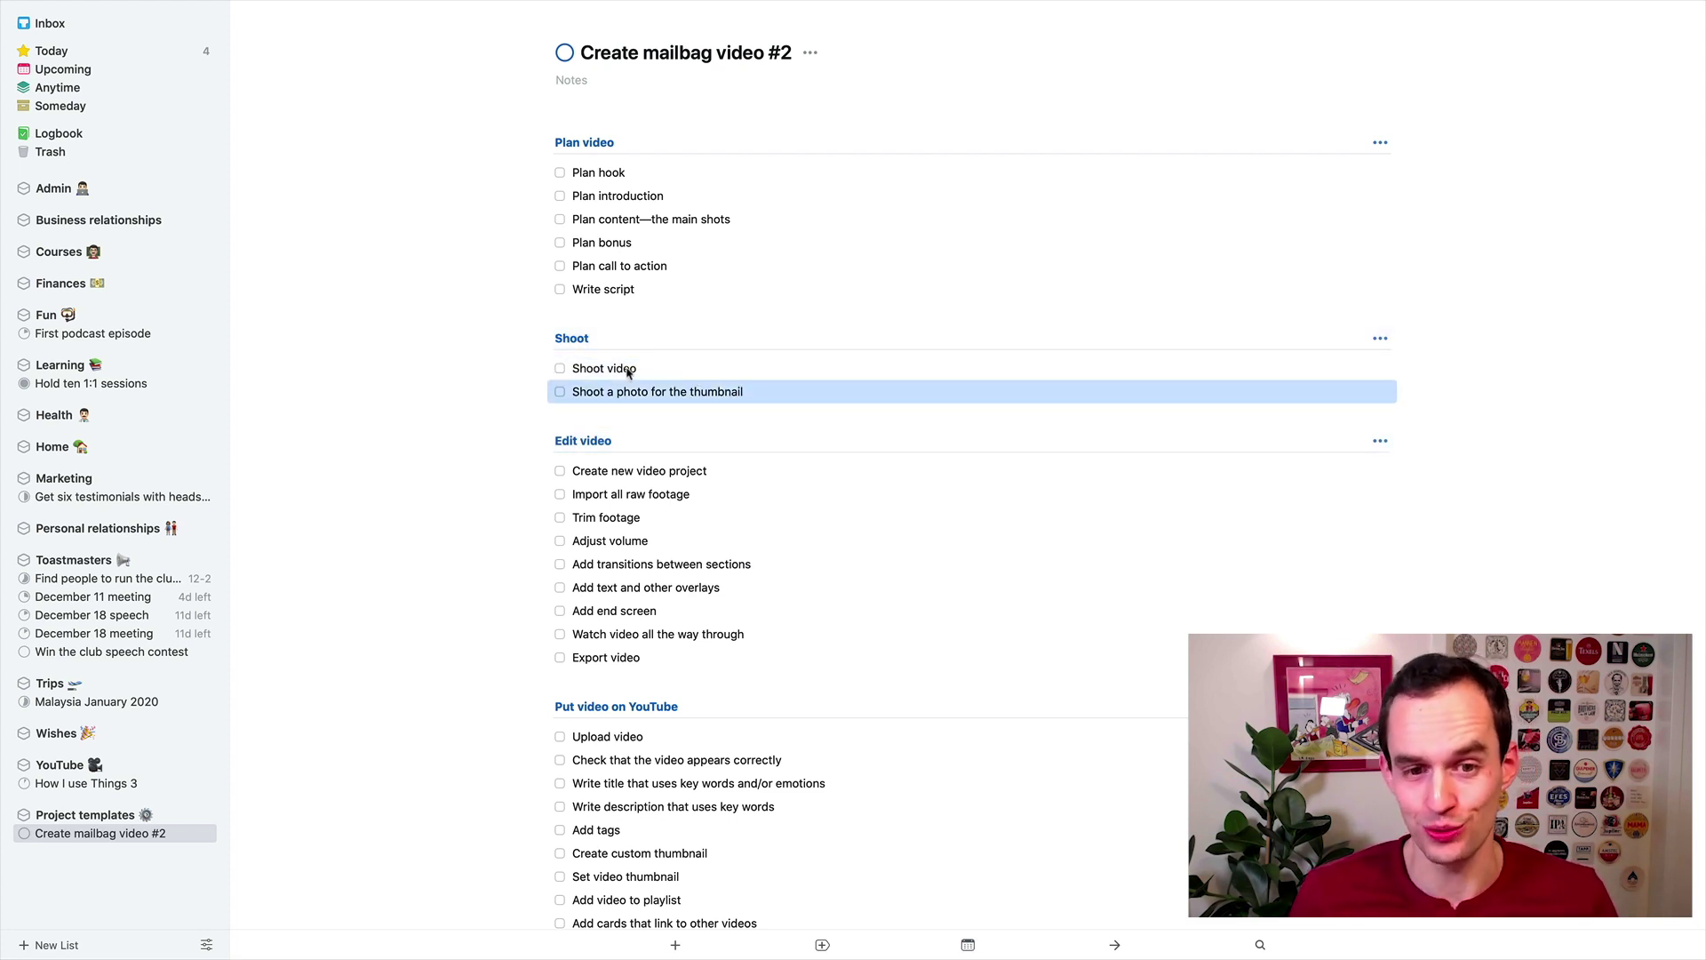
pyautogui.click(769, 335)
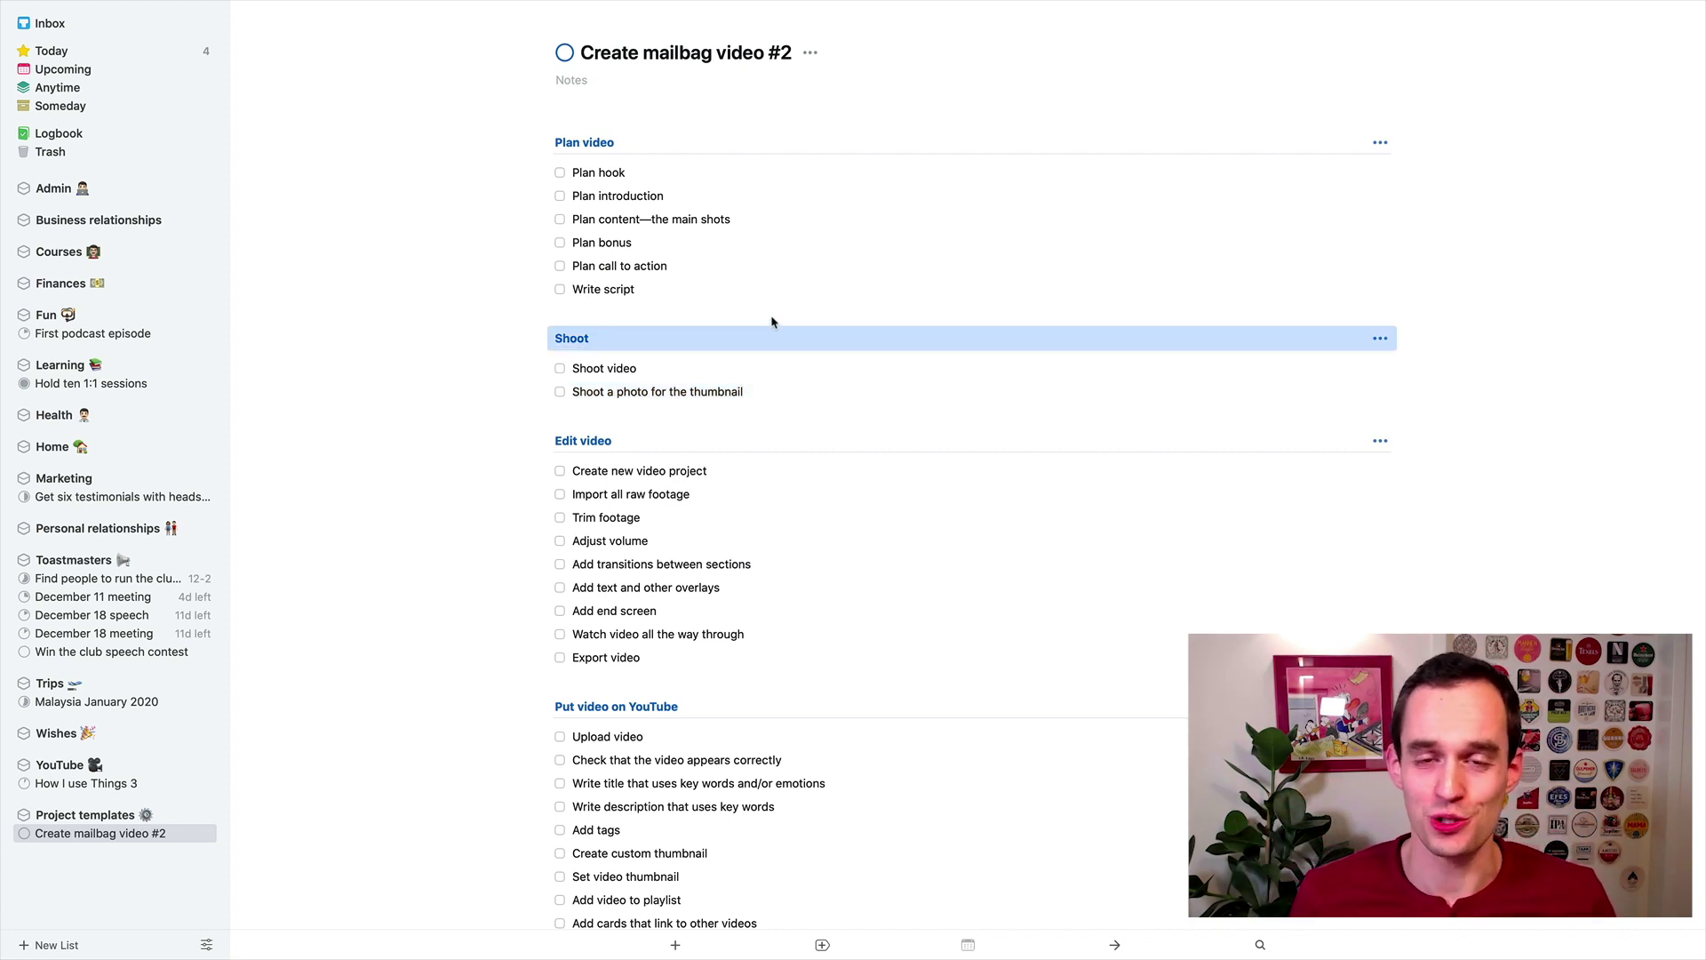
pyautogui.click(772, 319)
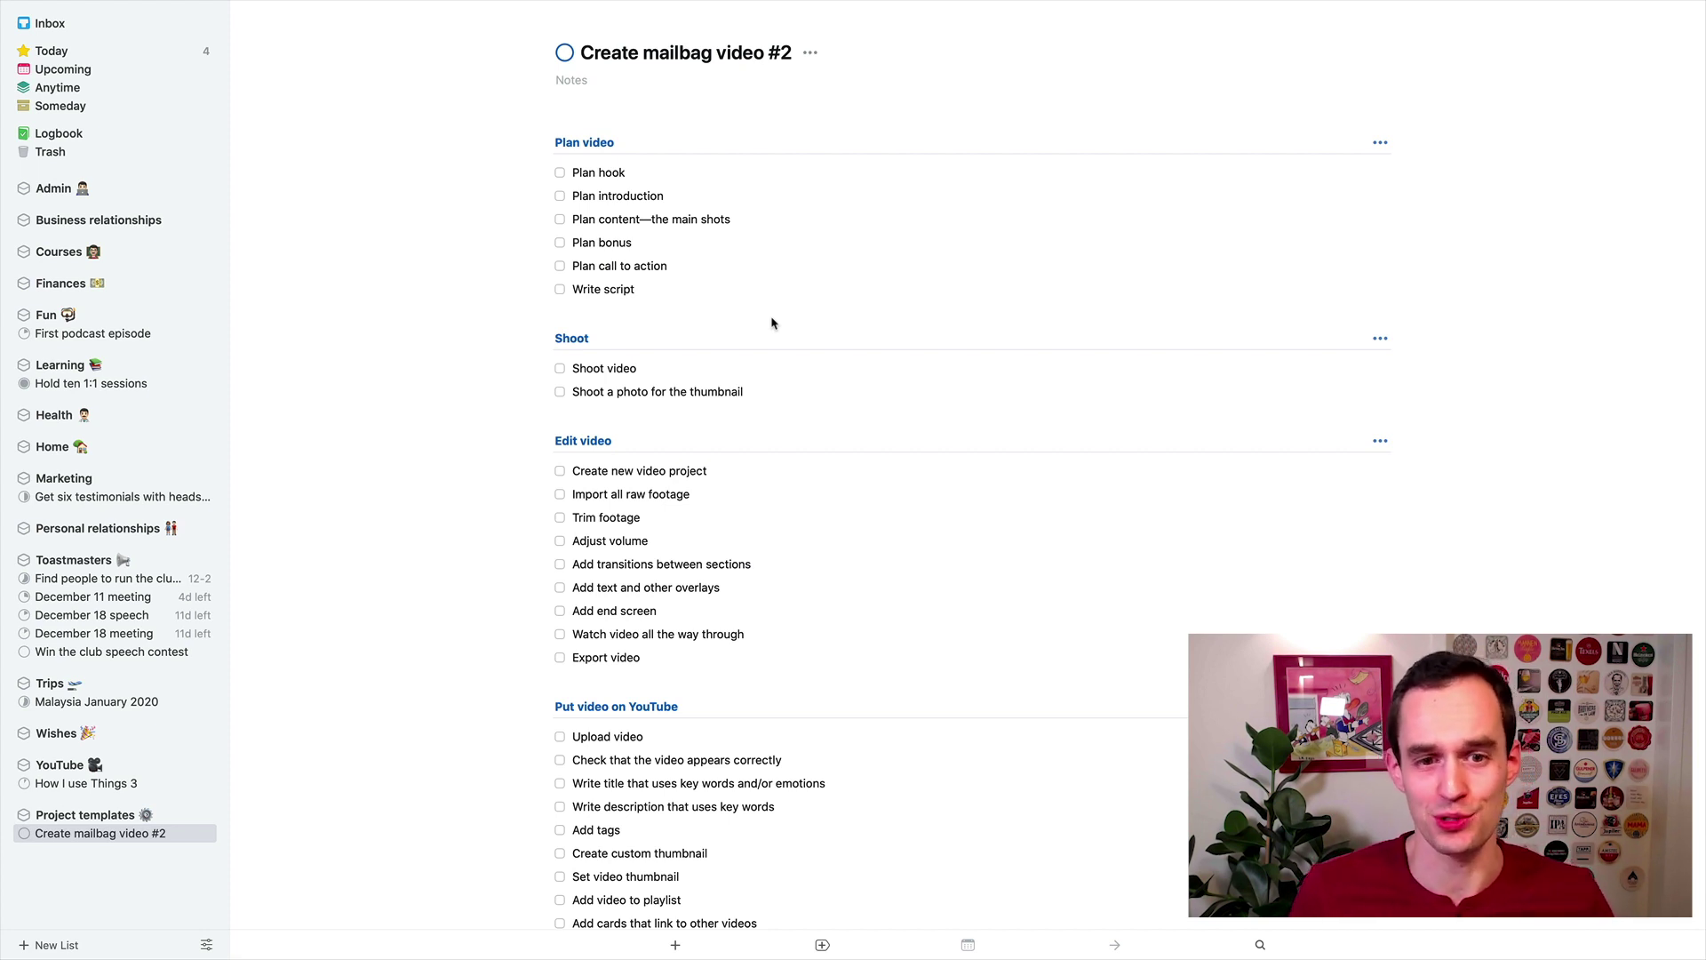
pyautogui.click(693, 396)
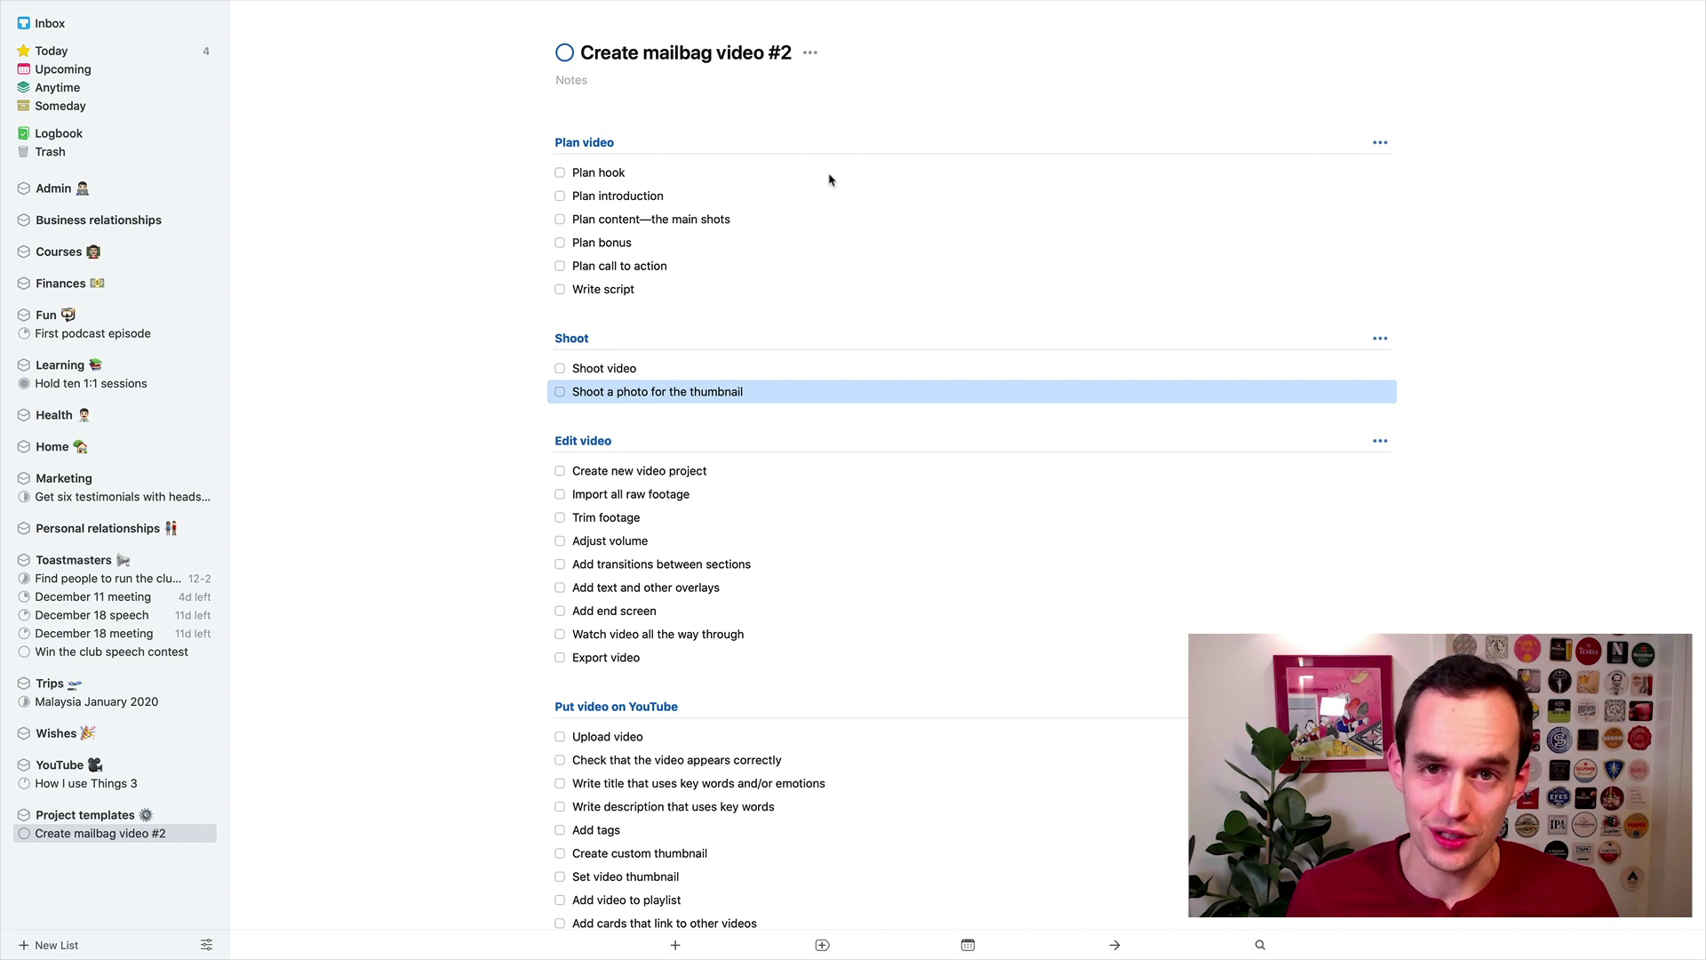
# Open the "Create video for YouTube" template from the Project templates area and look through its headings and to-dos.
pyautogui.click(89, 816)
pyautogui.click(673, 311)
pyautogui.doubleClick(673, 311)
pyautogui.scroll(-3, 754, 443)
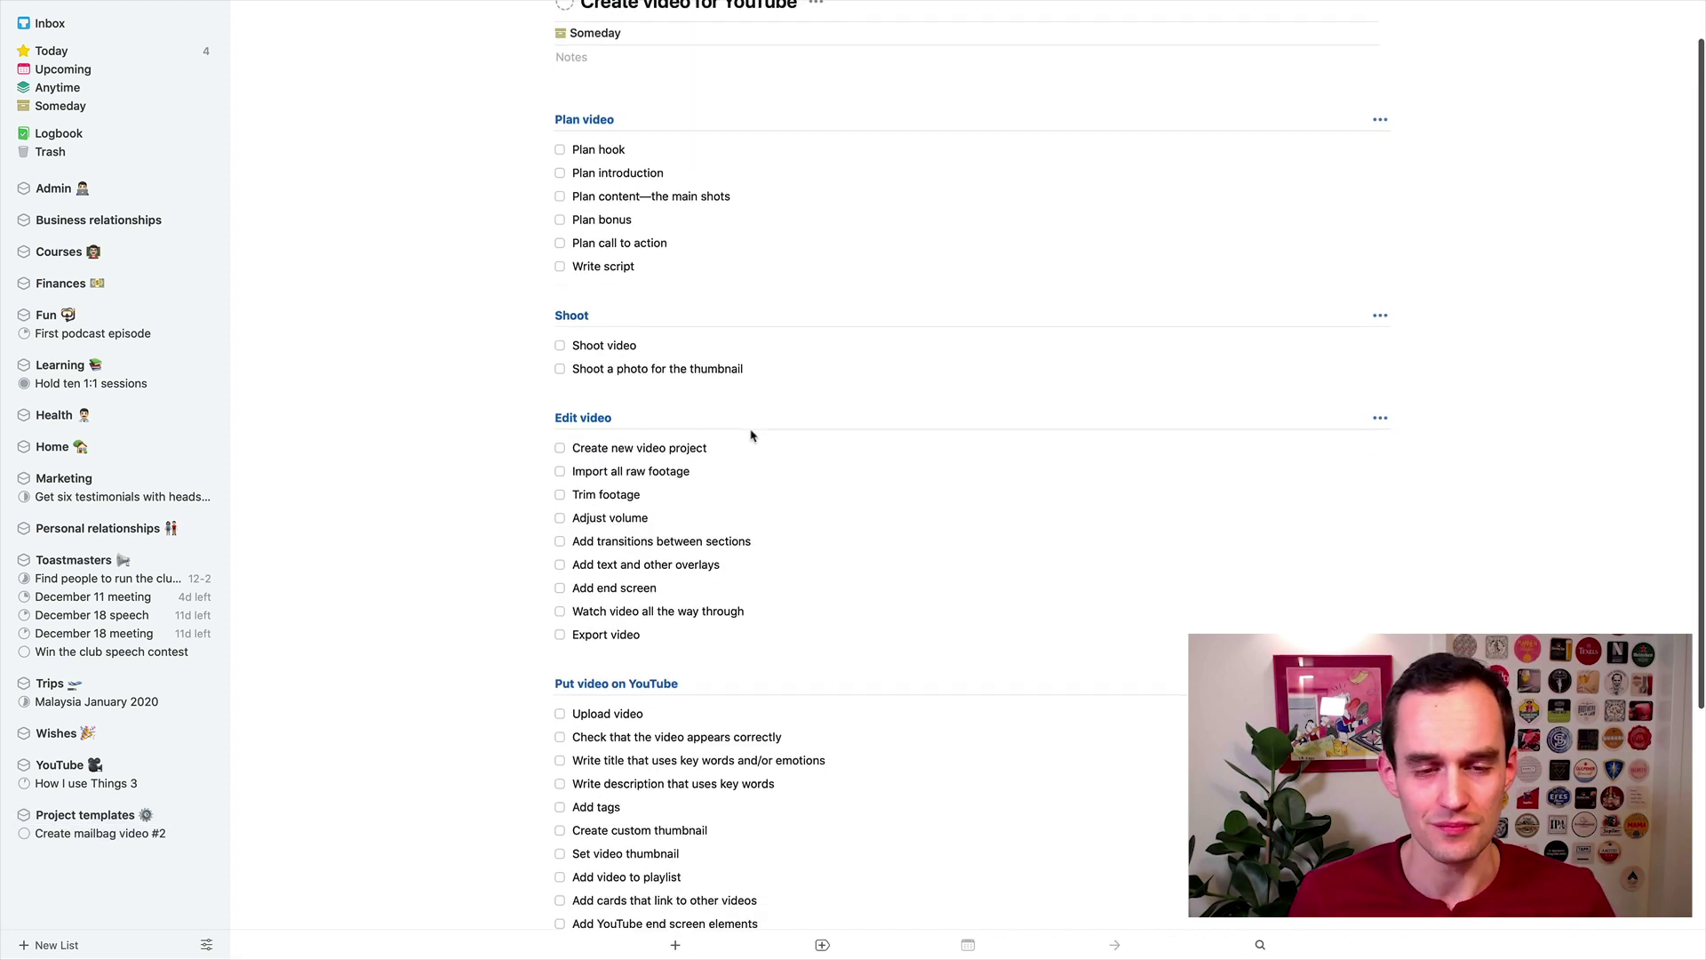
pyautogui.scroll(-2, 755, 443)
pyautogui.scroll(4, 782, 528)
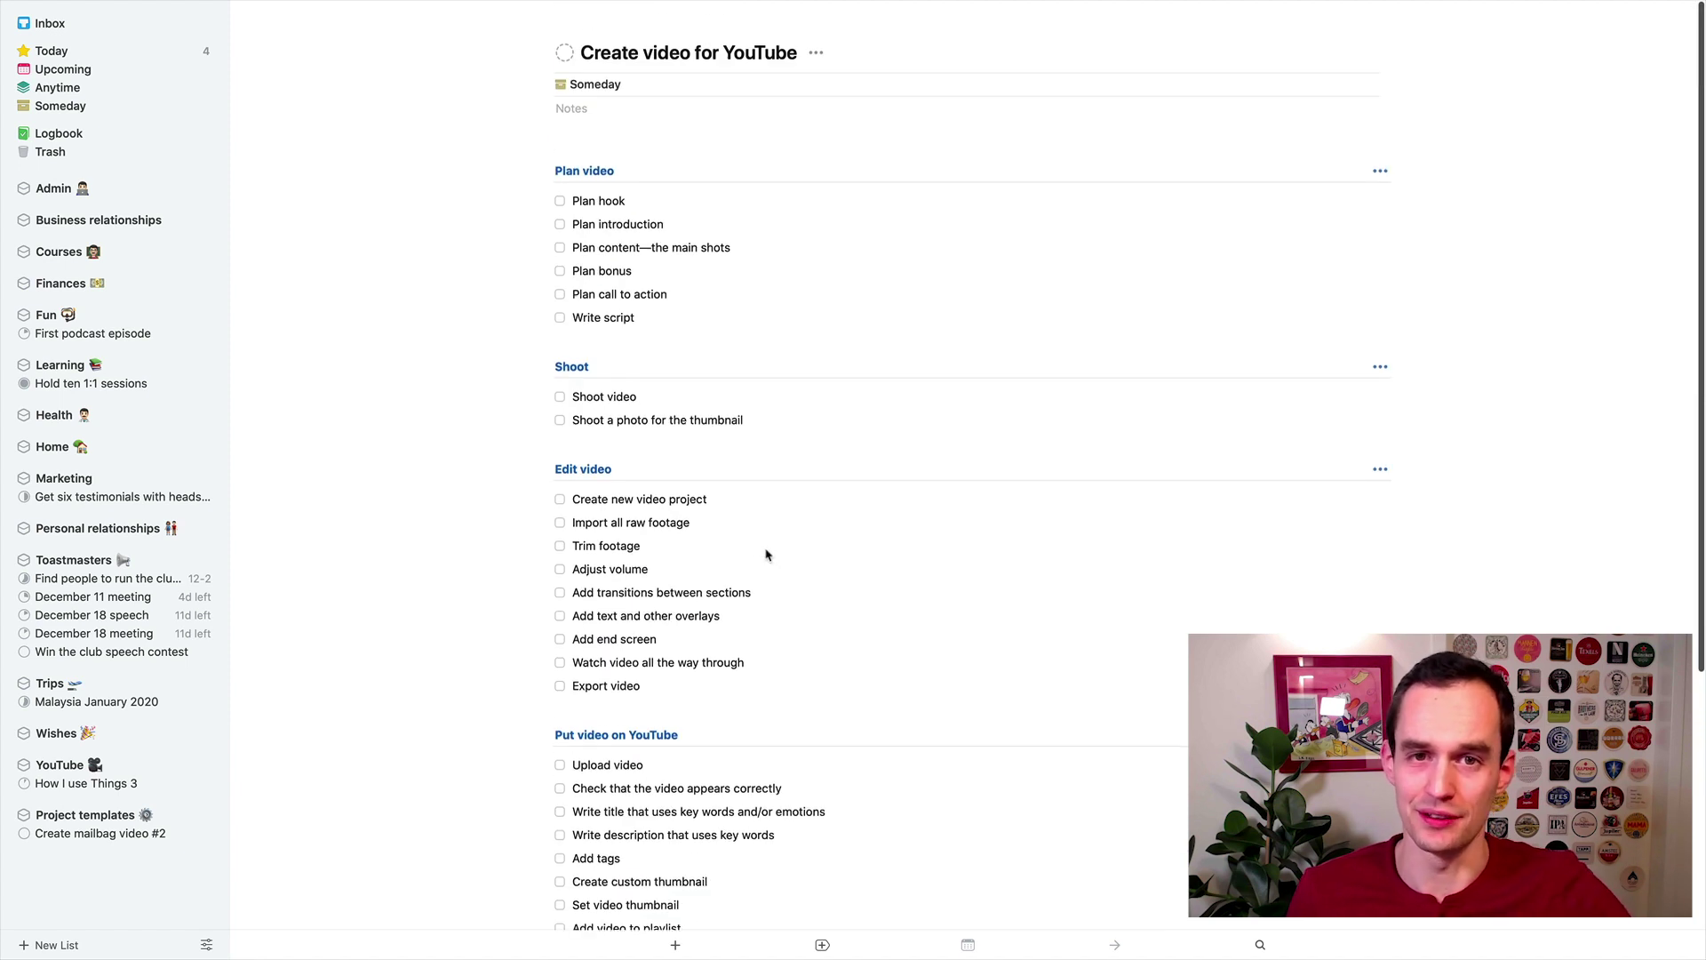
# Return to the "Create mailbag video #2" project and go through its to-dos as far as "Archive project package".
pyautogui.click(95, 832)
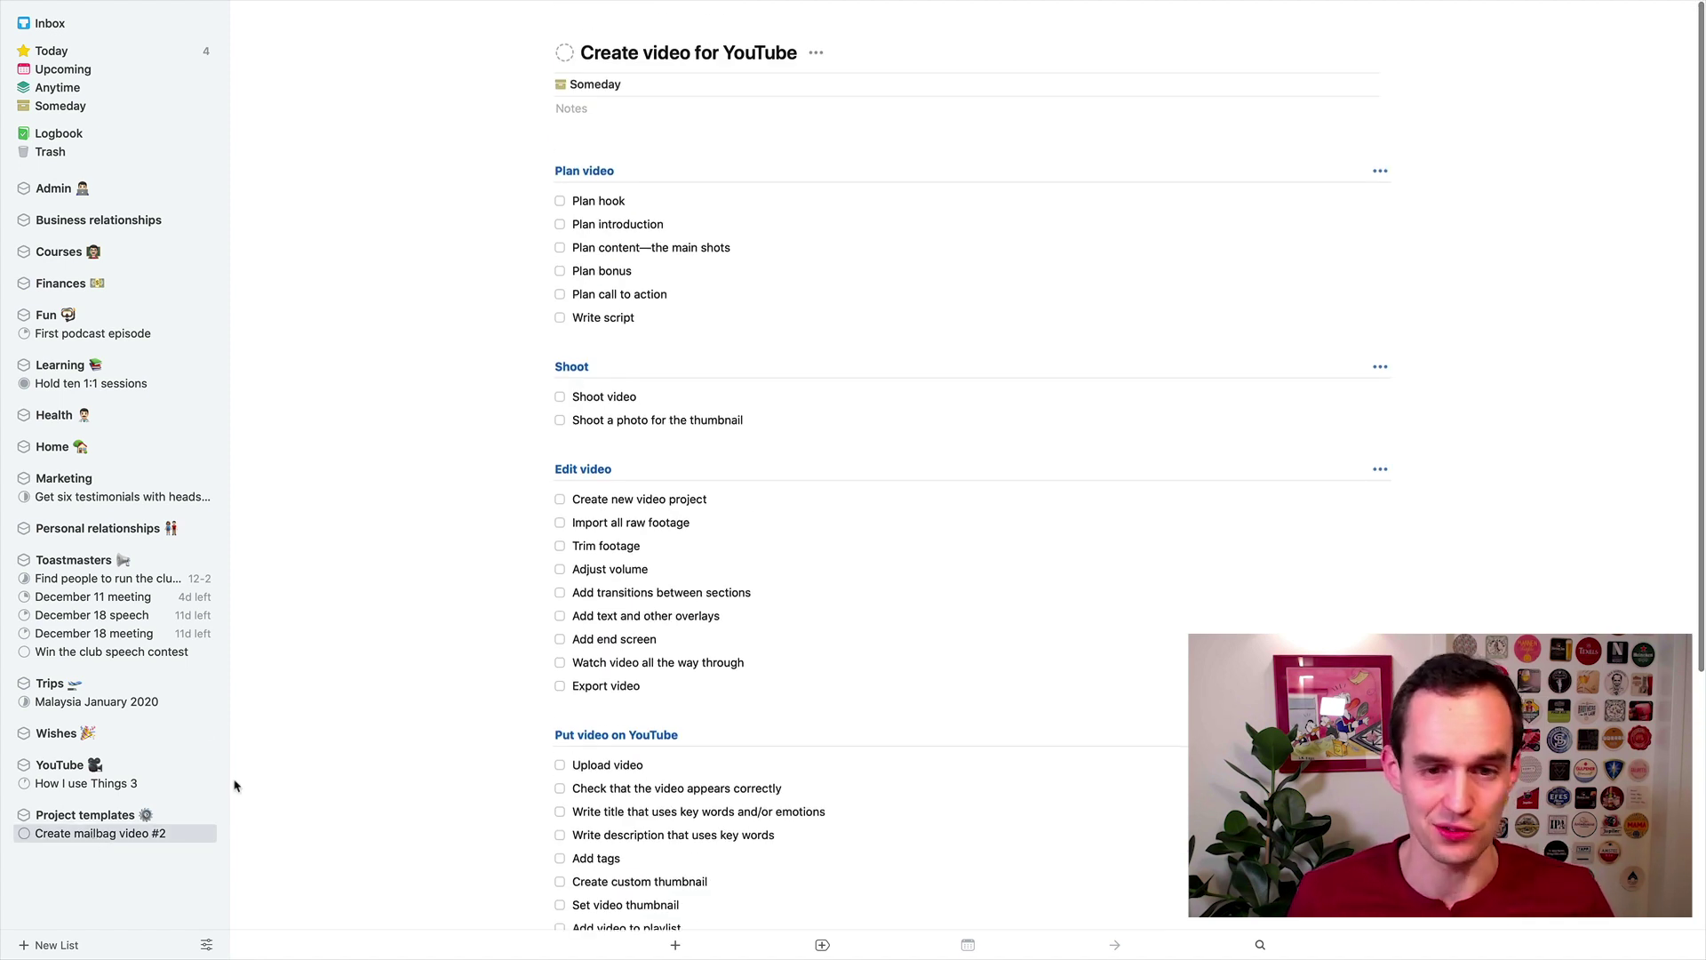
pyautogui.scroll(-1, 770, 404)
pyautogui.scroll(1, 773, 408)
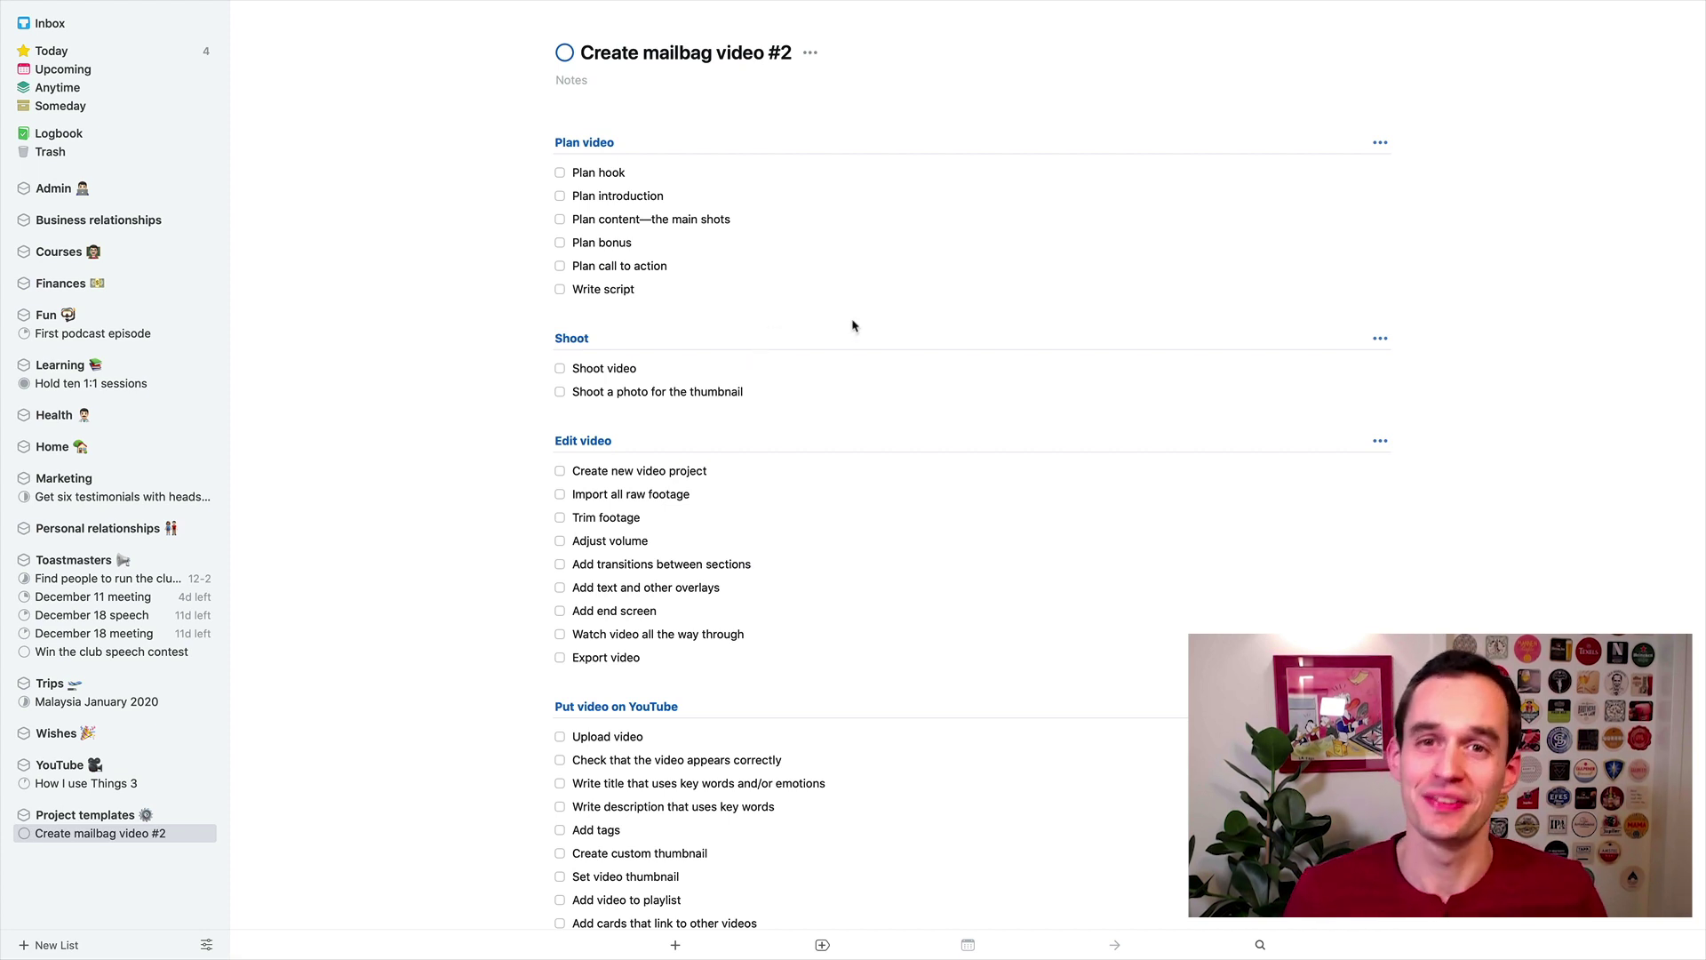
pyautogui.scroll(-1, 849, 324)
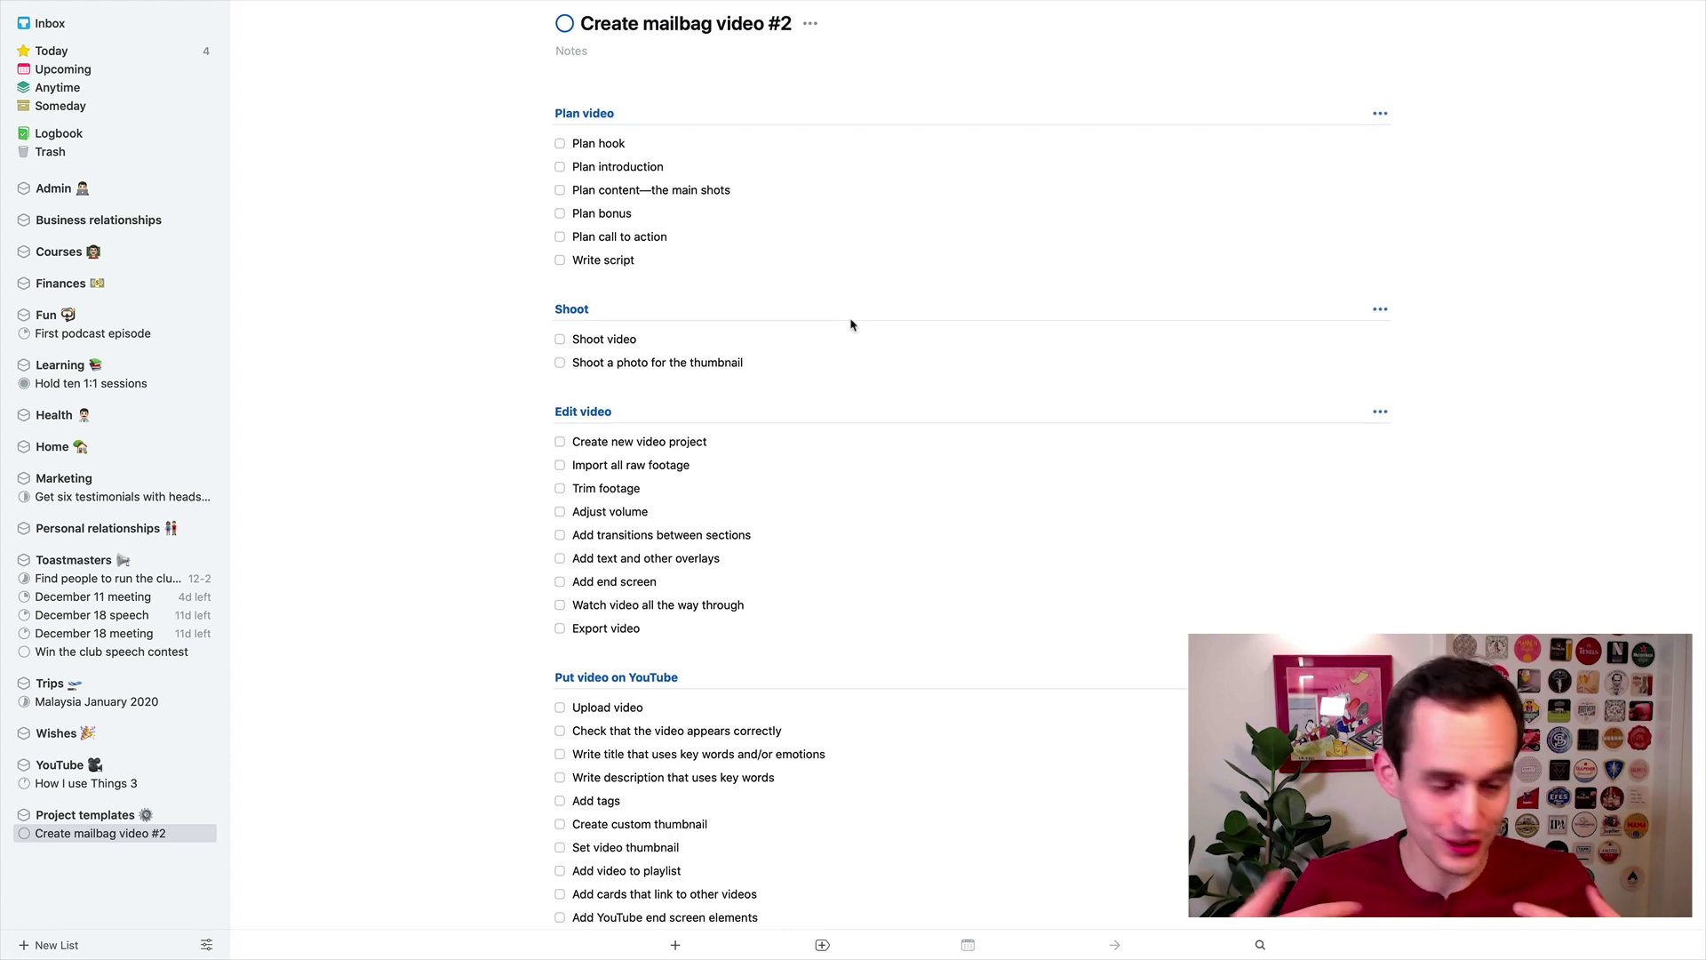
pyautogui.scroll(-2, 849, 327)
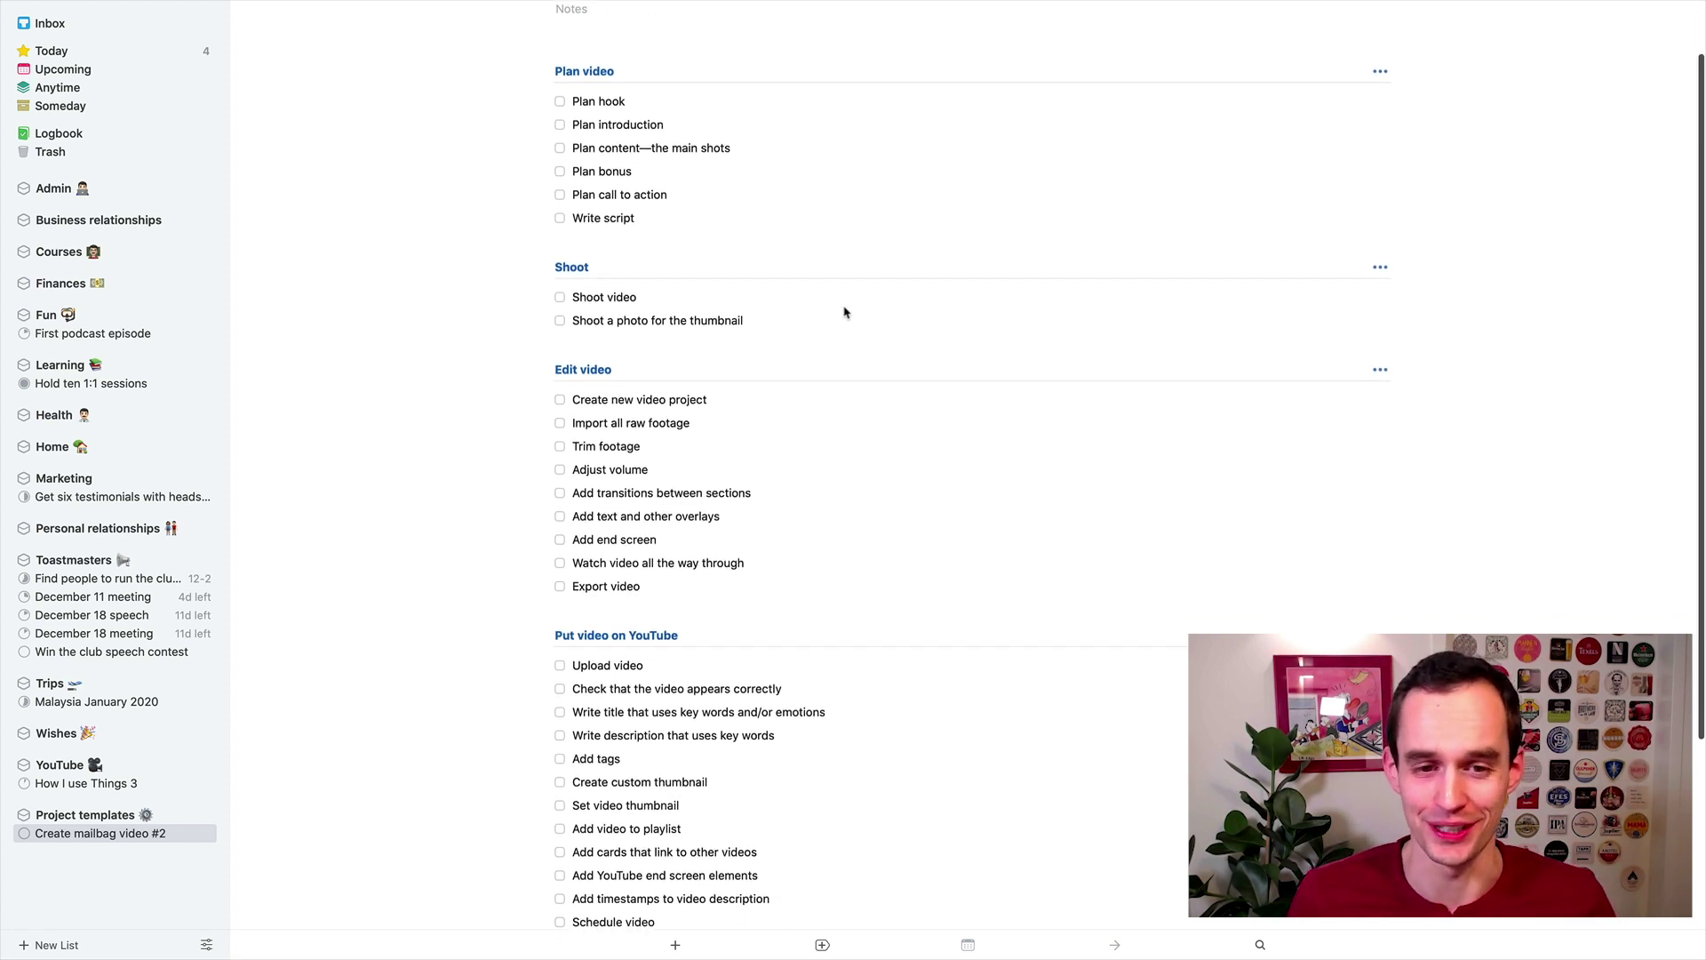
pyautogui.scroll(-2, 800, 267)
pyautogui.scroll(-6, 658, 489)
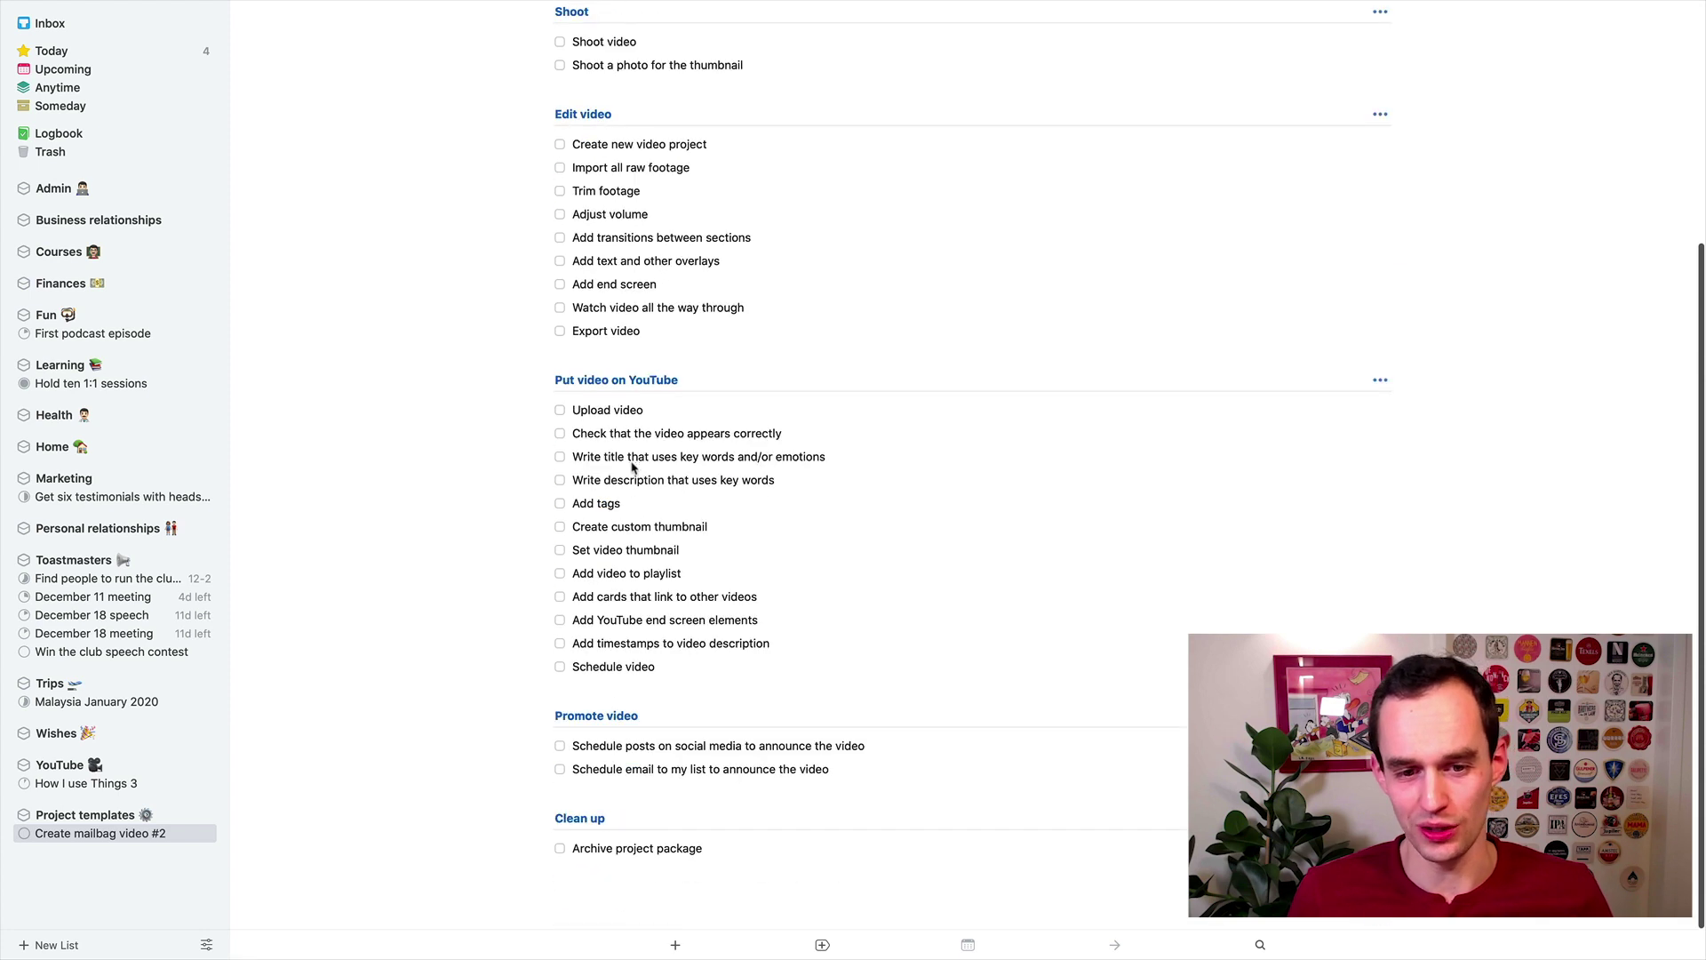
# Give the "Create mailbag video #2" project a deadline of 15 Dec.
pyautogui.scroll(10, 773, 397)
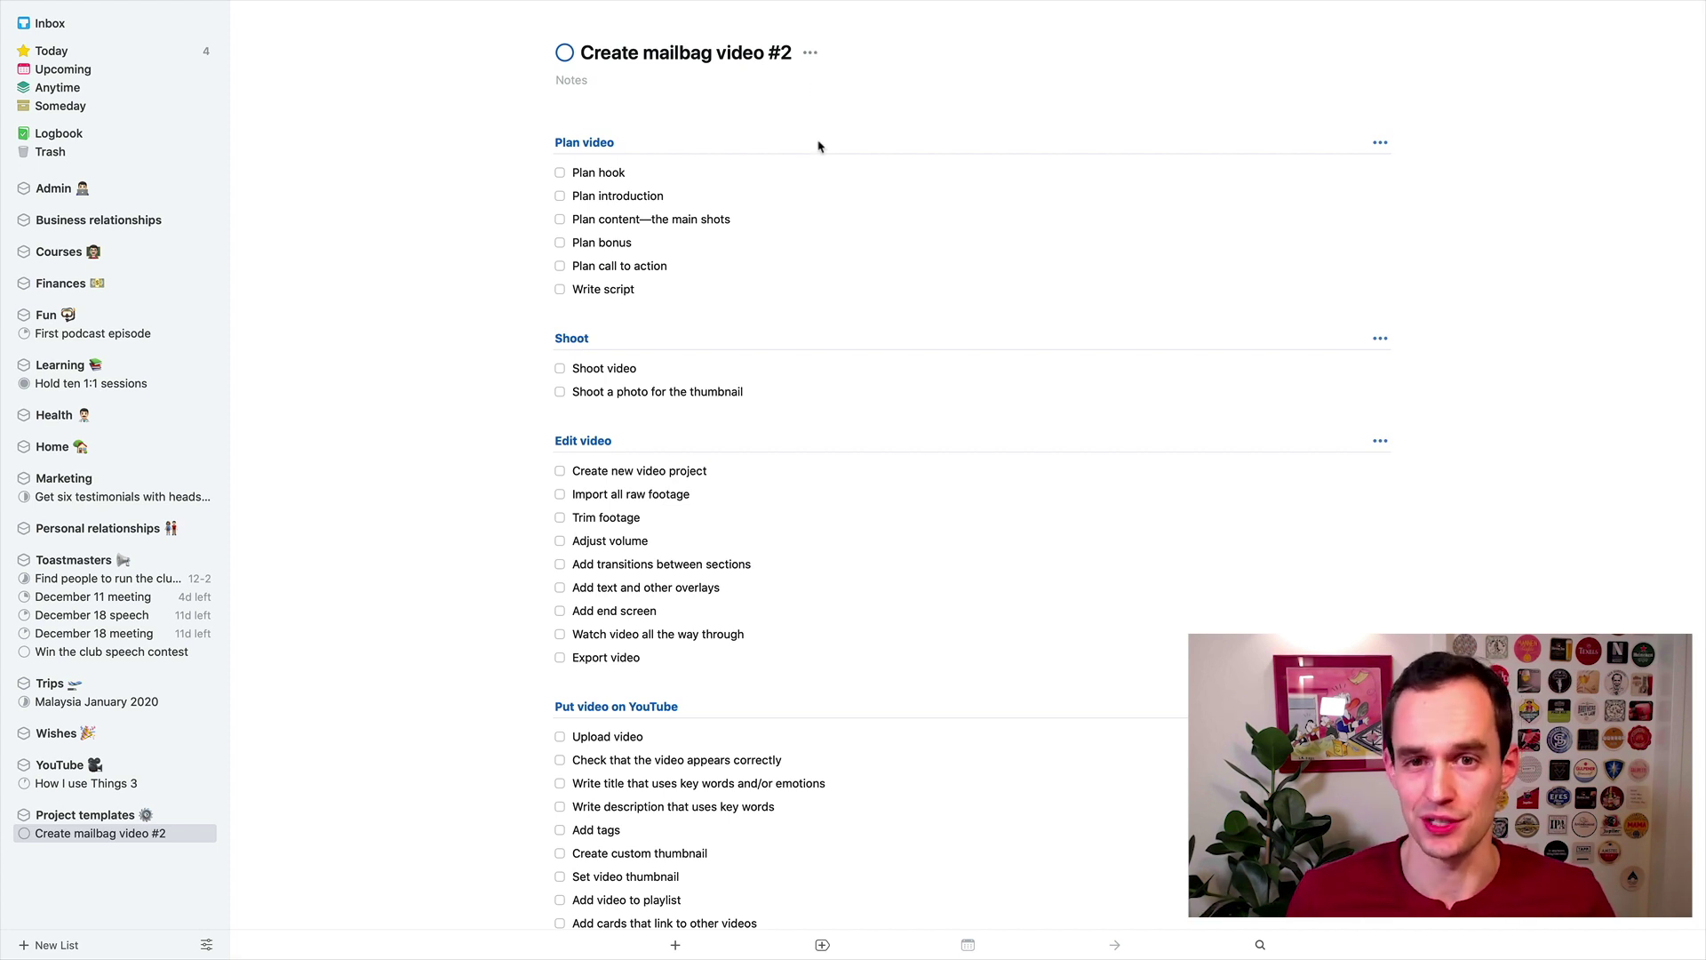
pyautogui.click(810, 54)
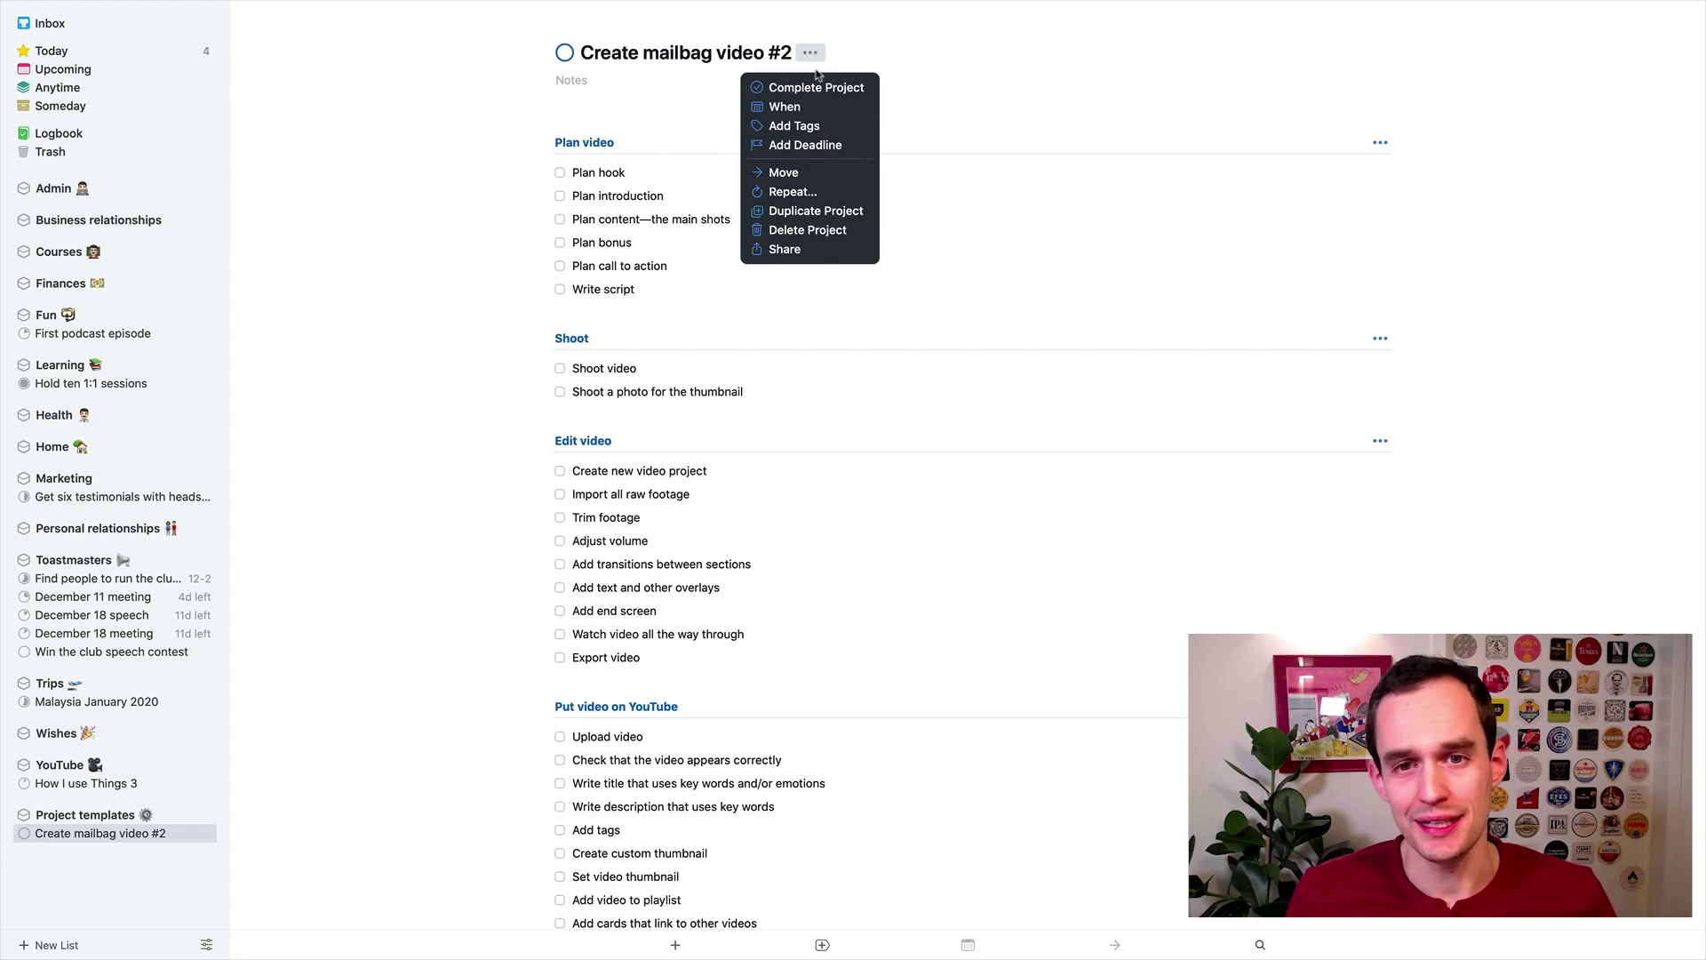
pyautogui.click(817, 148)
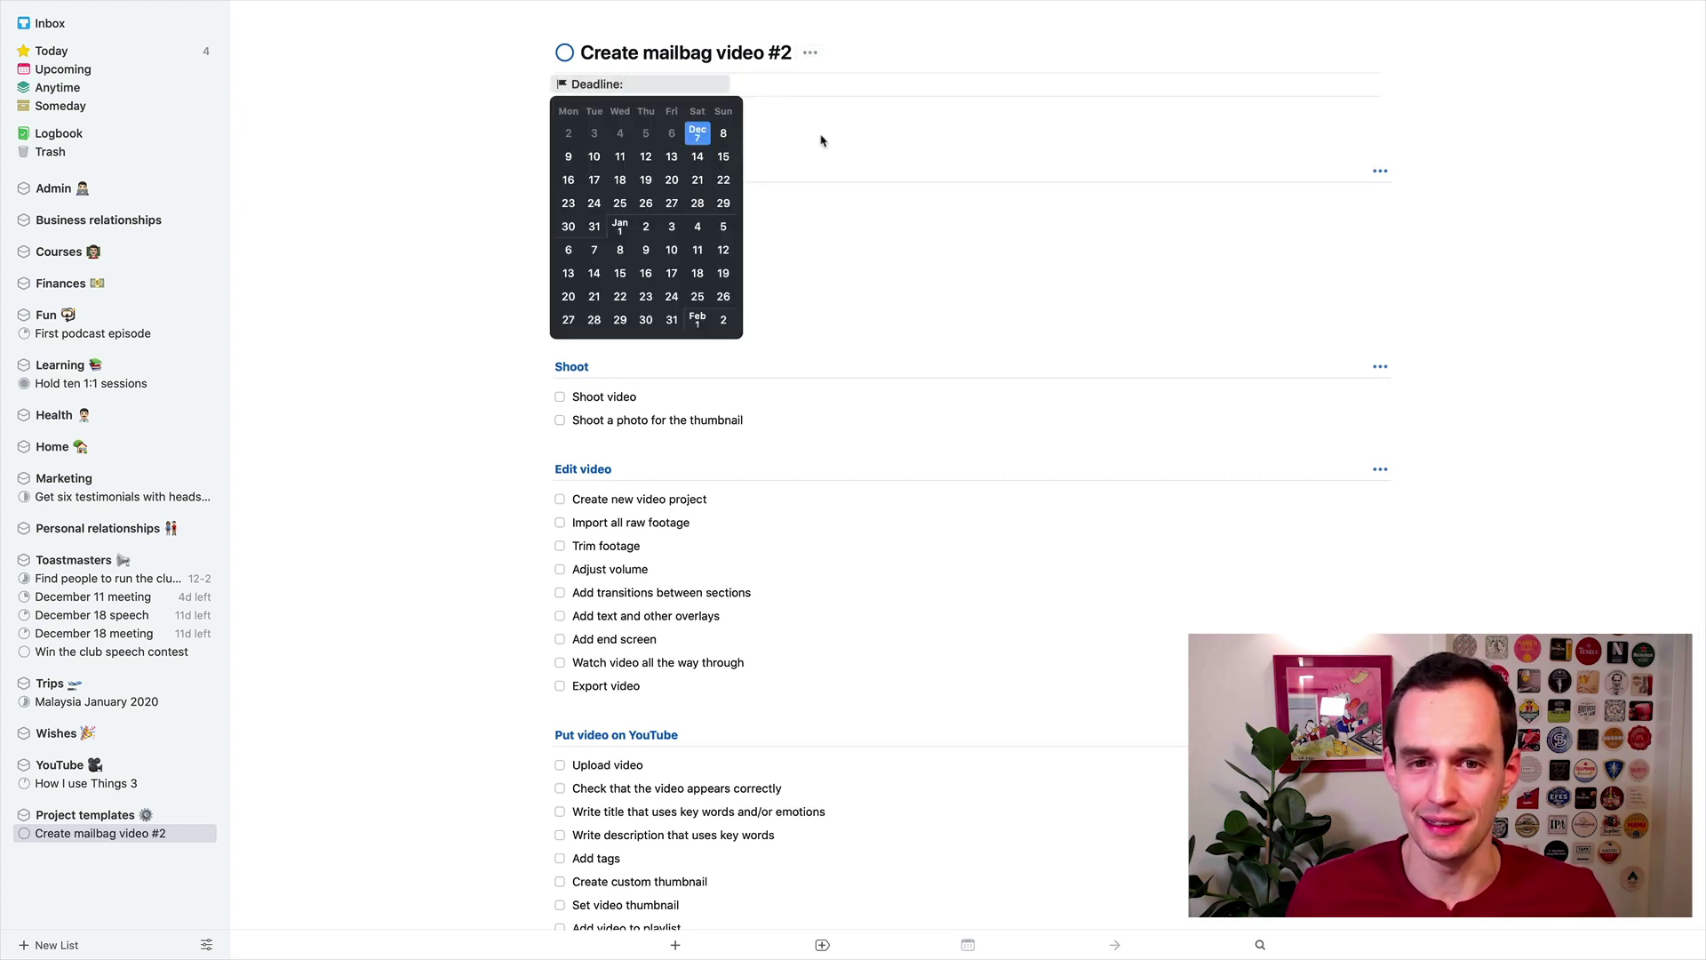
pyautogui.click(723, 160)
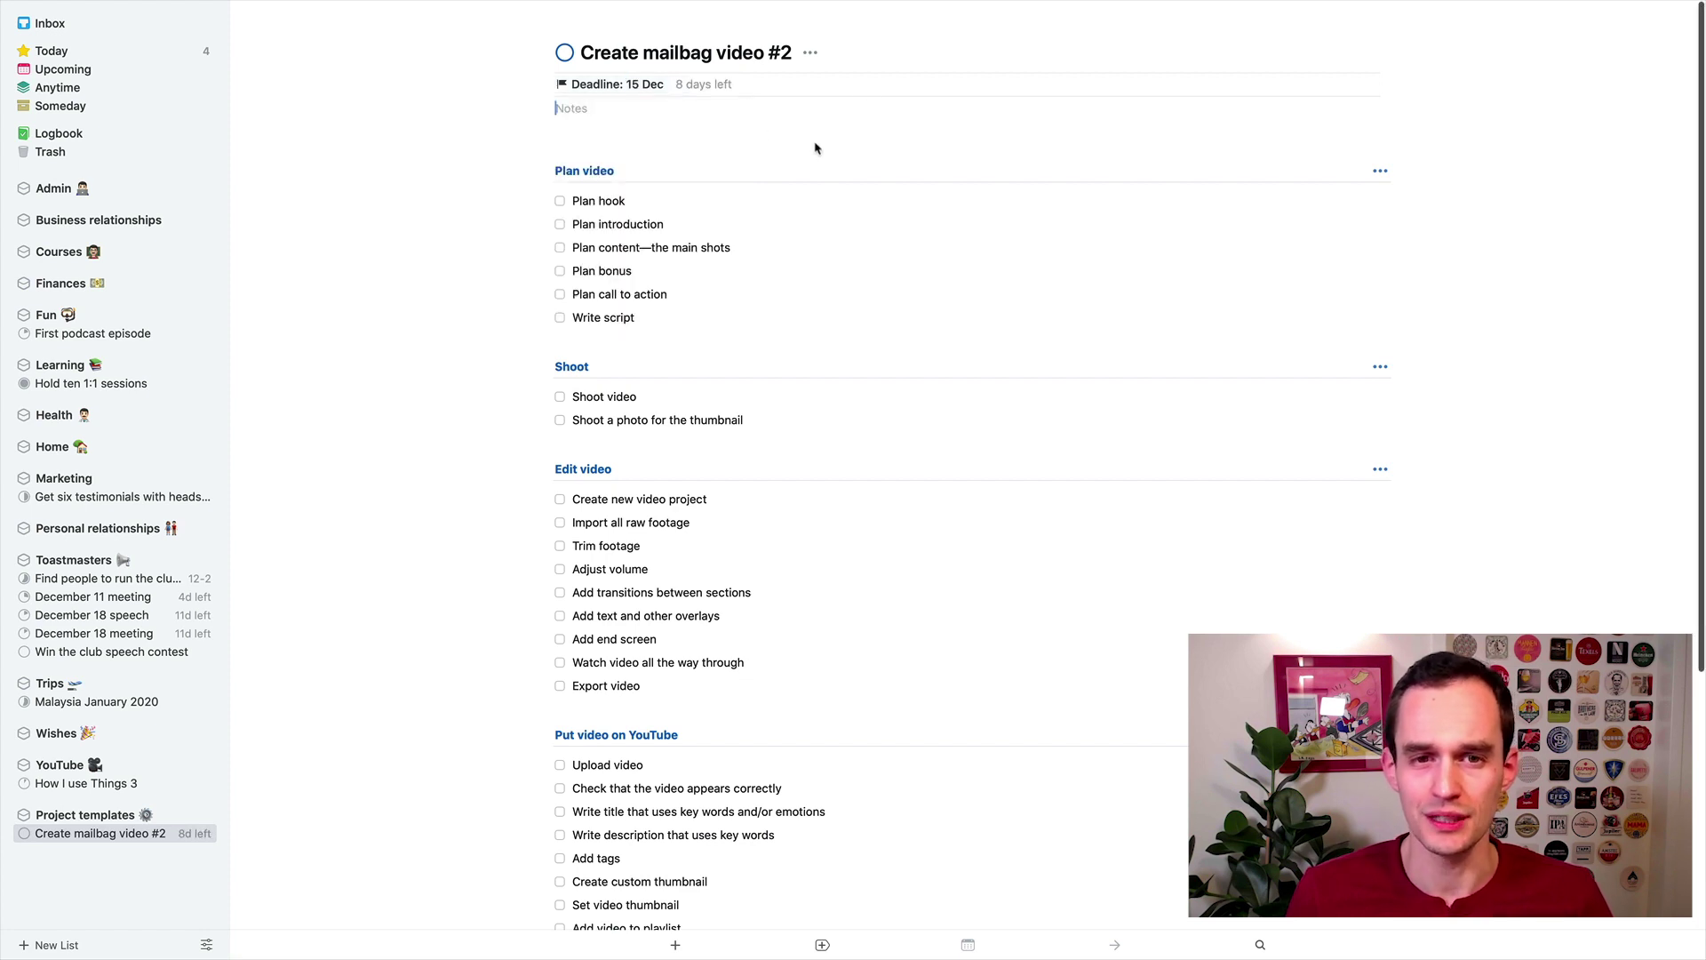
pyautogui.click(805, 210)
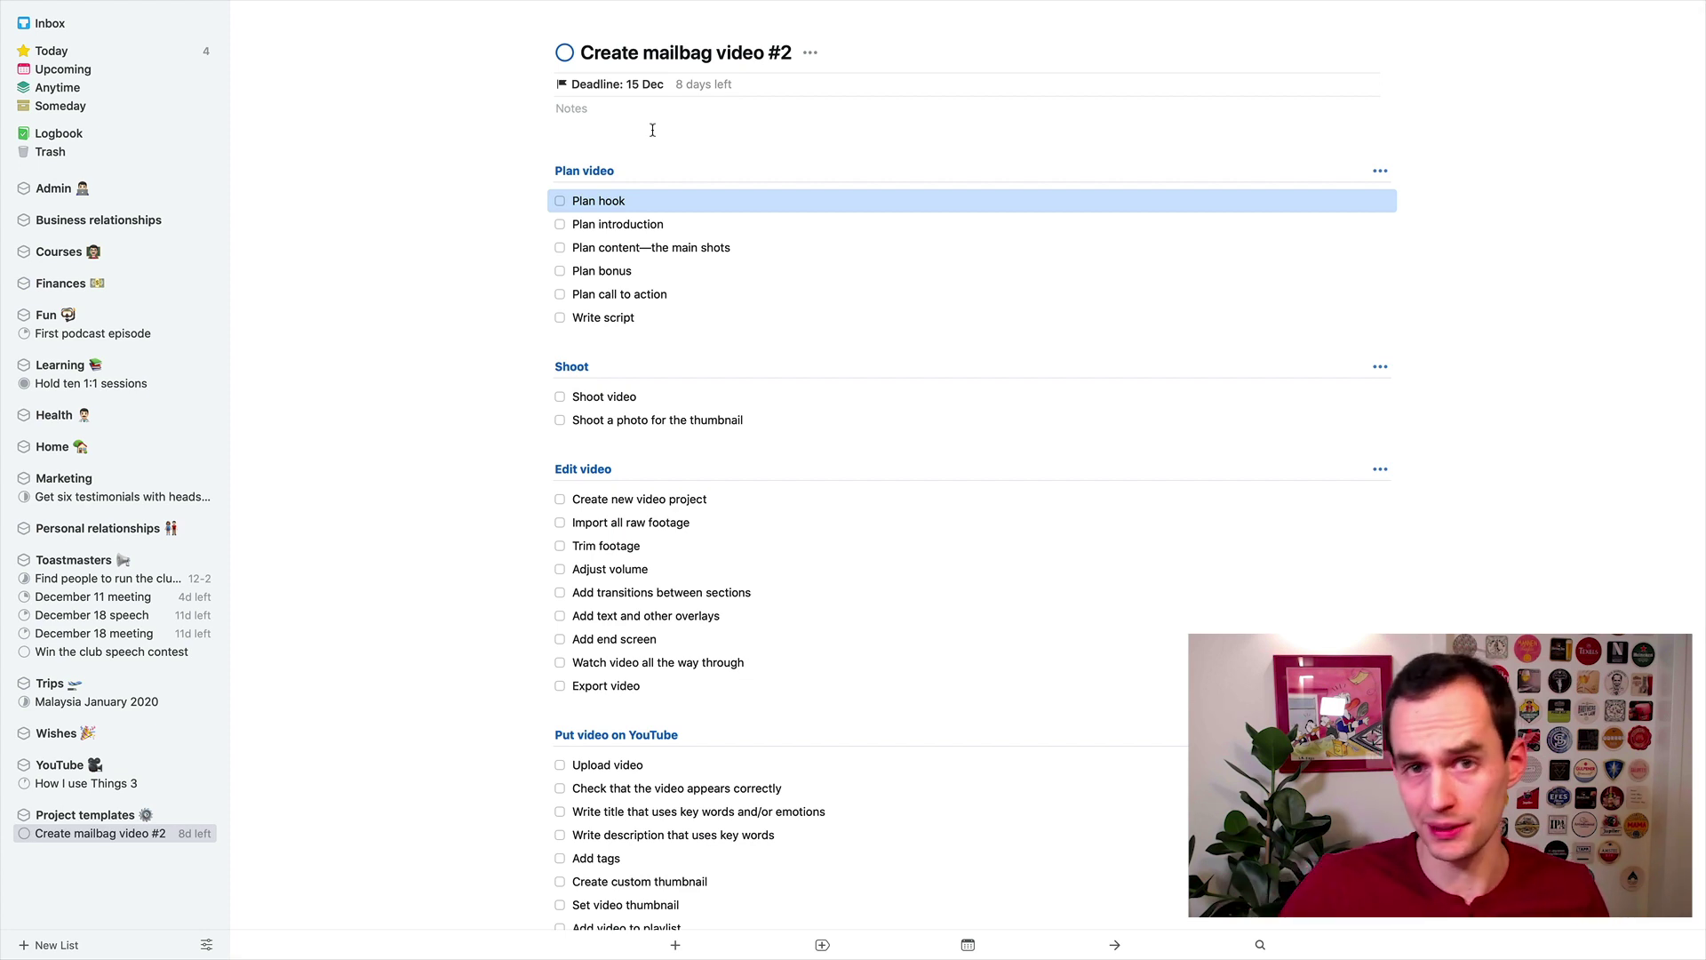
pyautogui.click(790, 155)
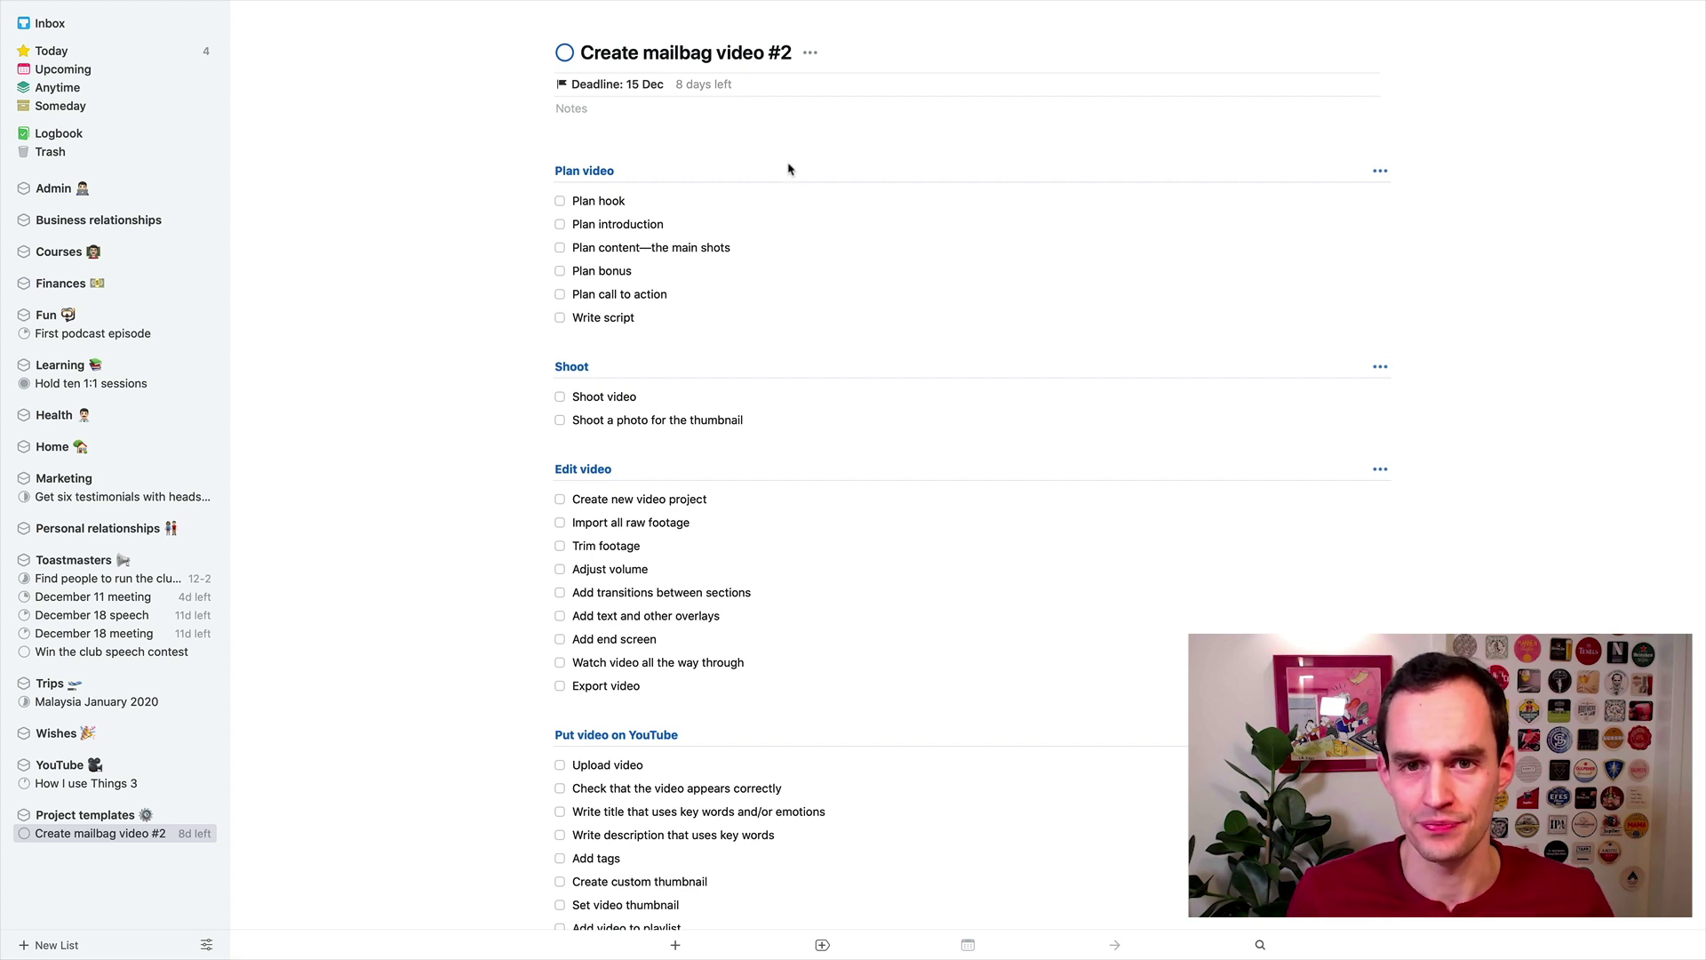
# Schedule the "Create mailbag video #2" project for Today, view the Today list and reopen the project.
pyautogui.click(810, 53)
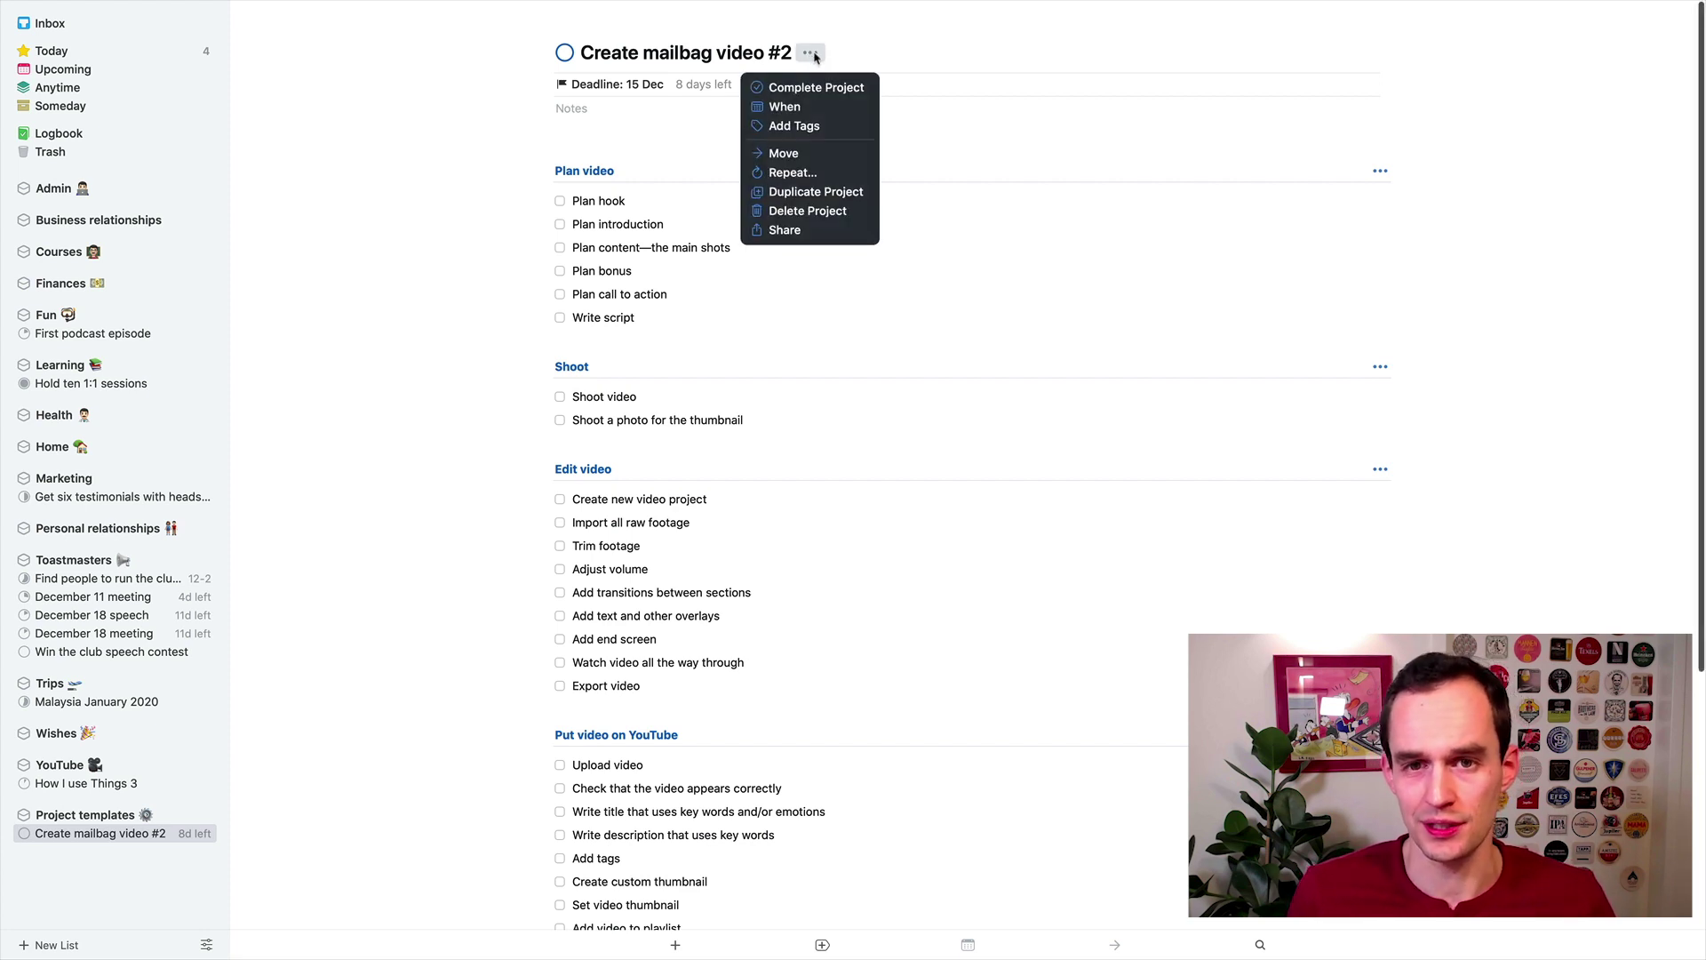
pyautogui.click(784, 107)
pyautogui.click(766, 110)
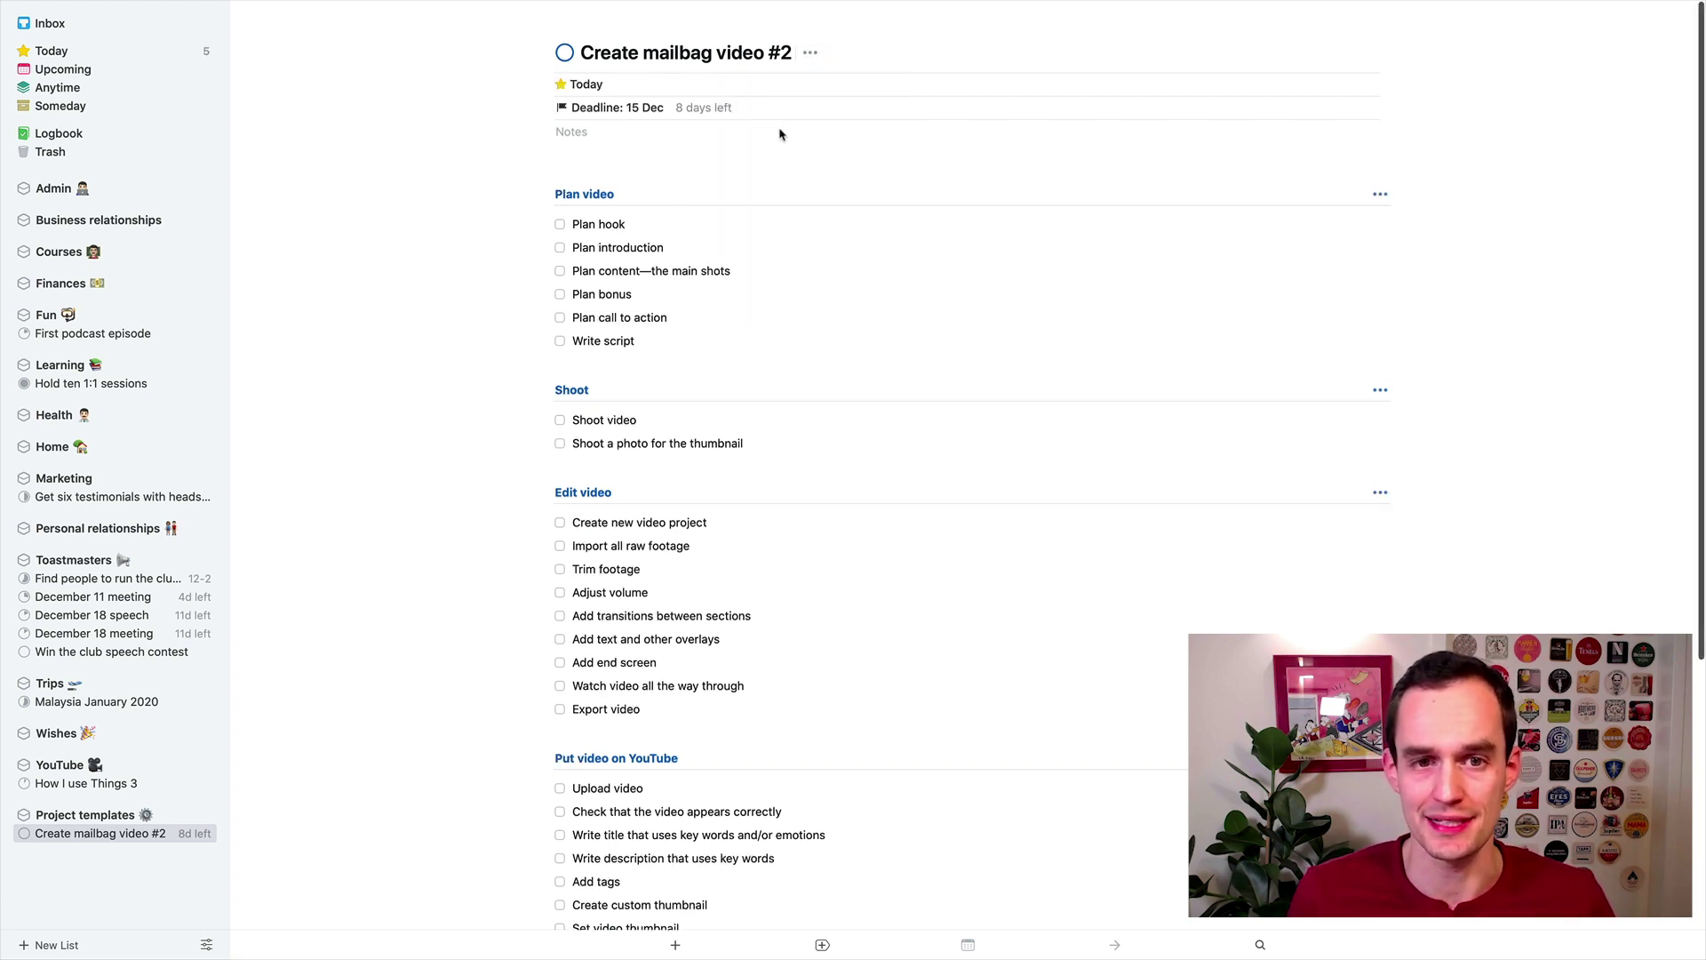
pyautogui.click(107, 49)
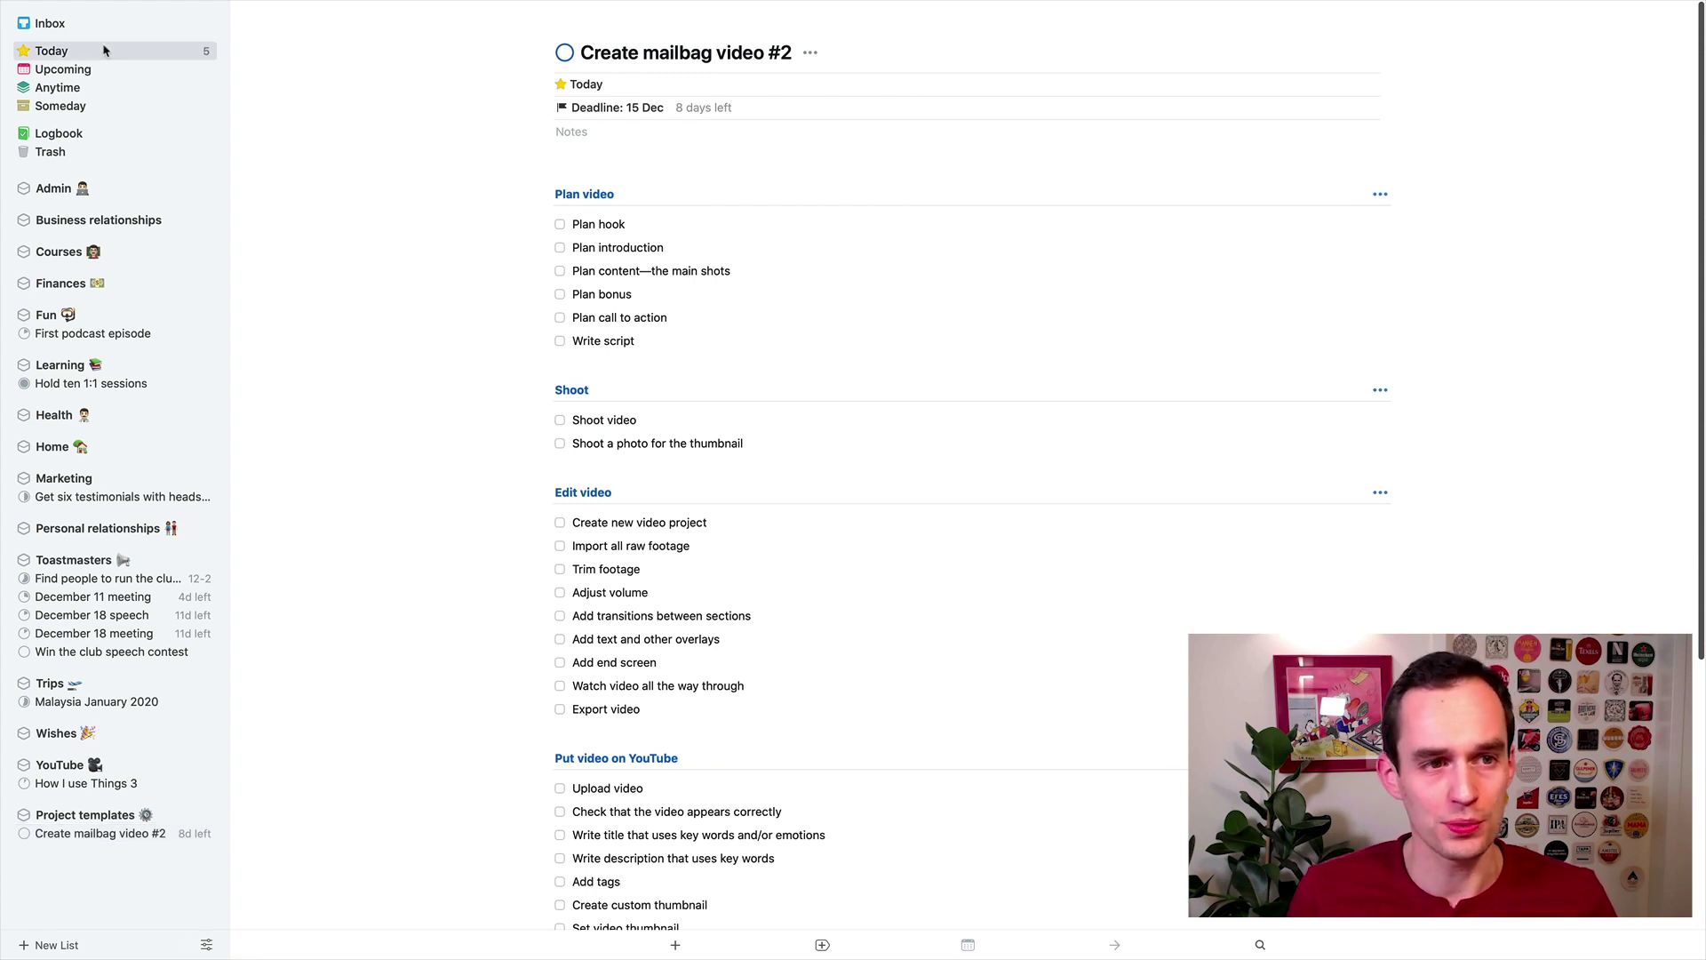
pyautogui.doubleClick(627, 471)
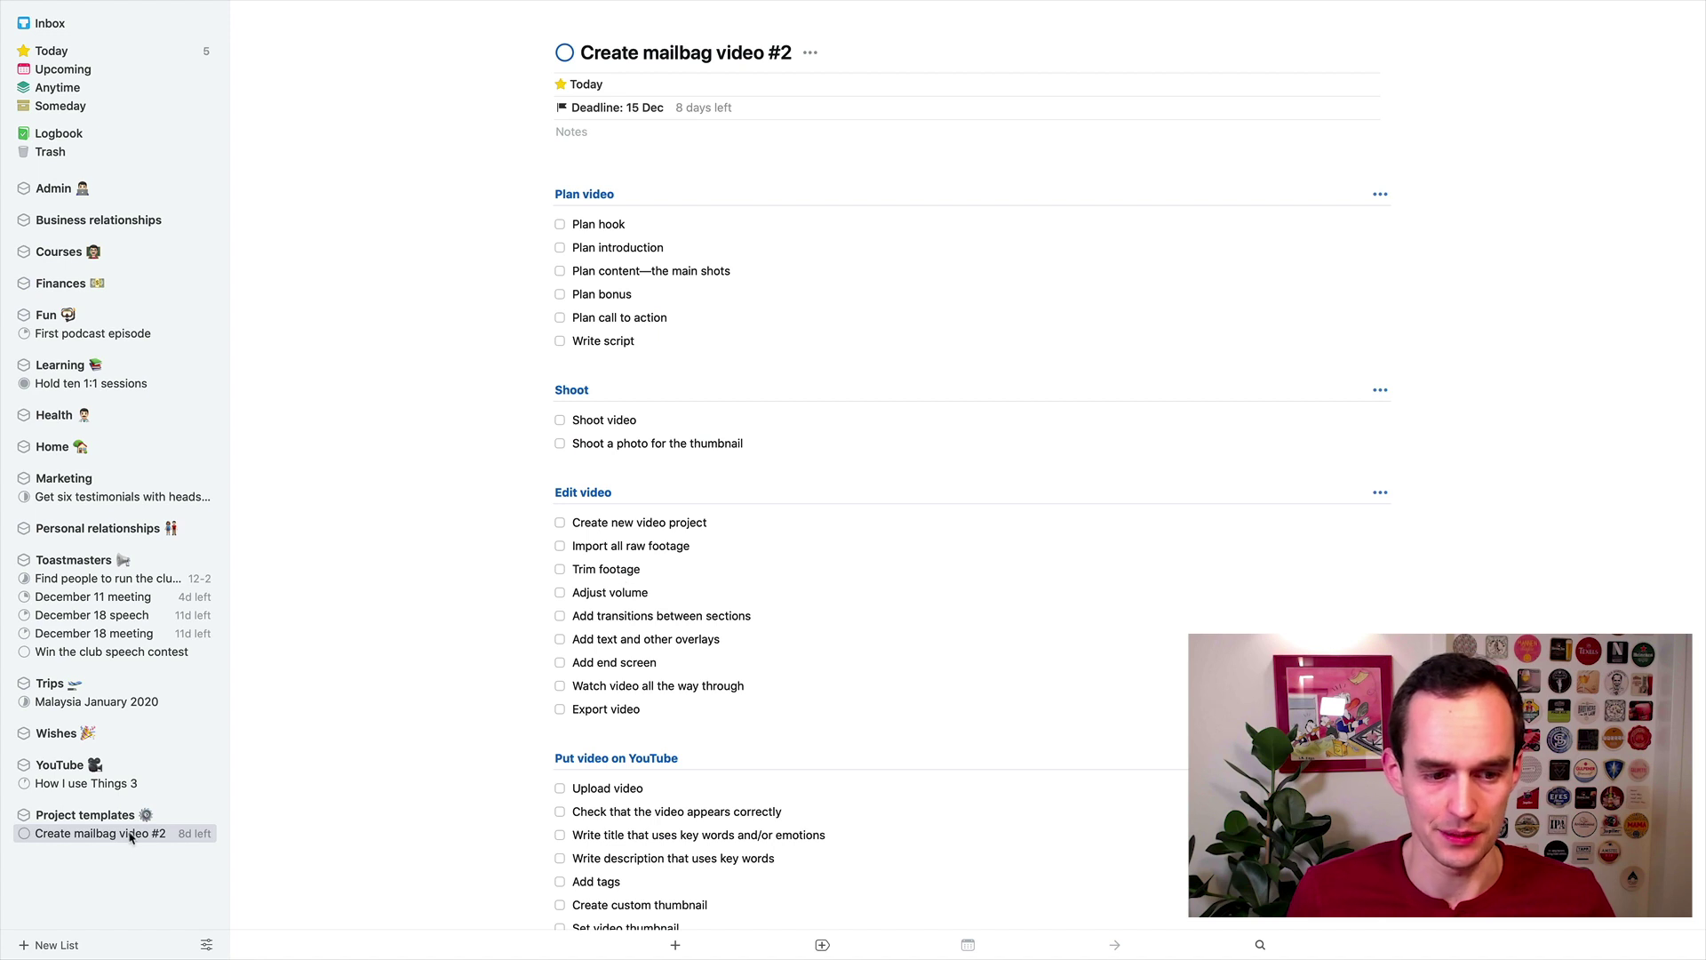
# Look over the project's to-dos and remove its Today scheduling, keeping only the deadline.
pyautogui.scroll(-1, 790, 498)
pyautogui.scroll(-3, 790, 498)
pyautogui.scroll(3, 804, 457)
pyautogui.click(616, 85)
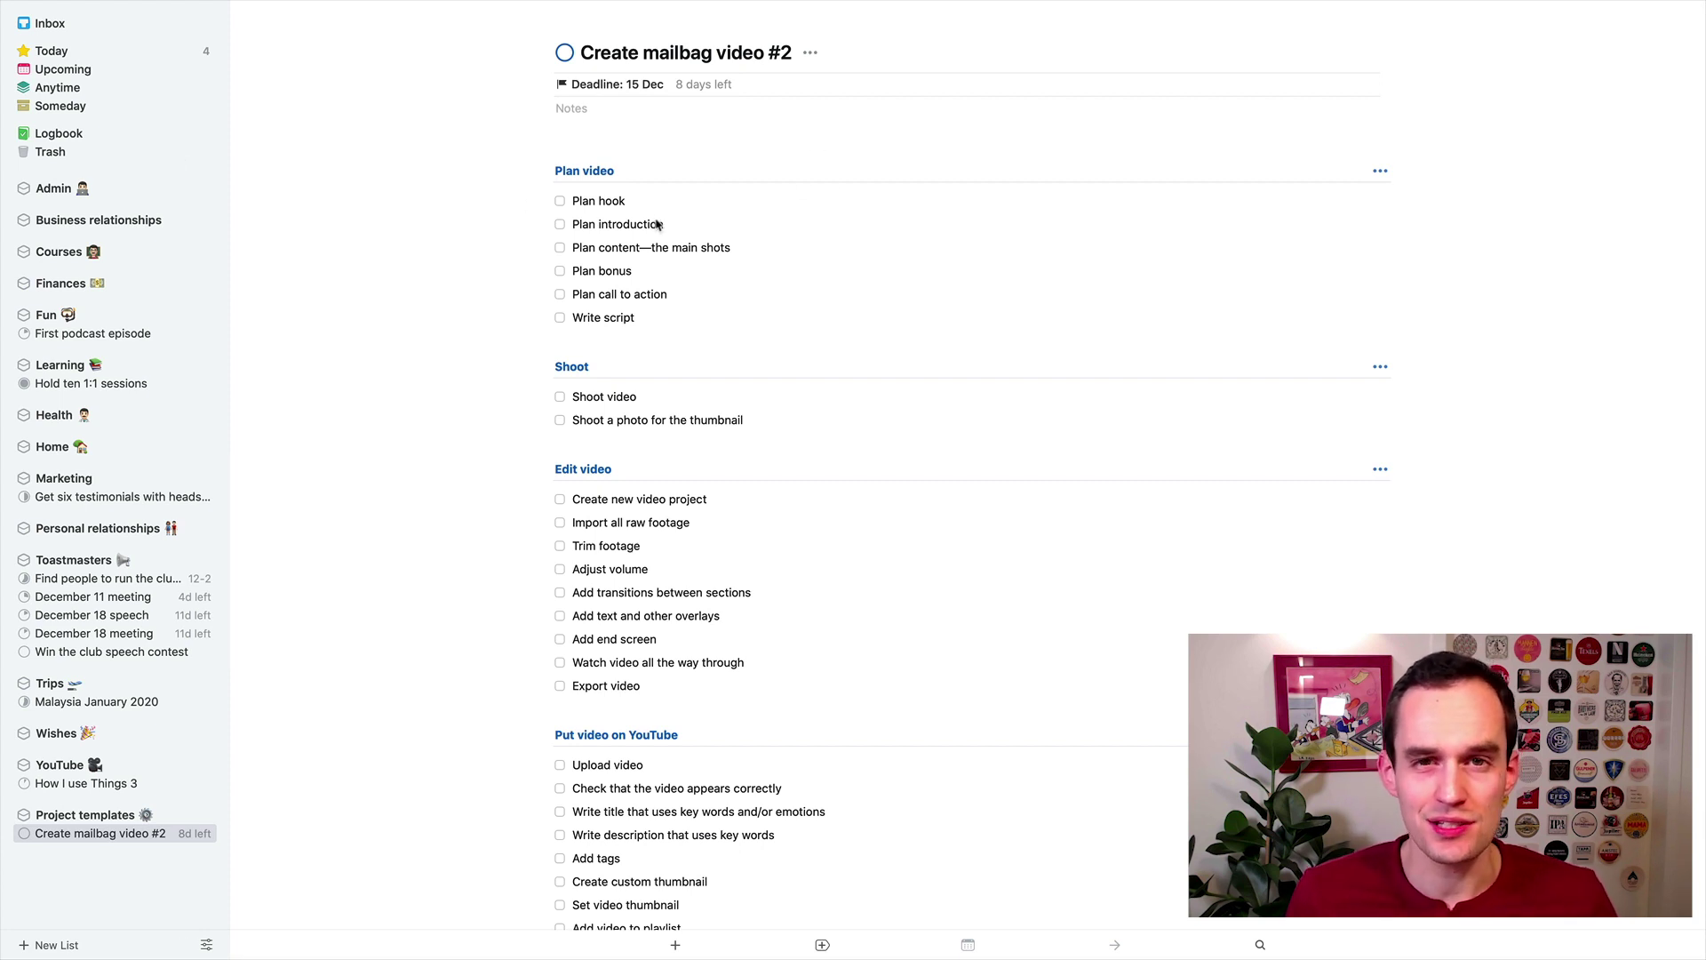
# Look through the Calendar Events preferences and examine the calendar entries in the Upcoming list.
pyautogui.click(66, 9)
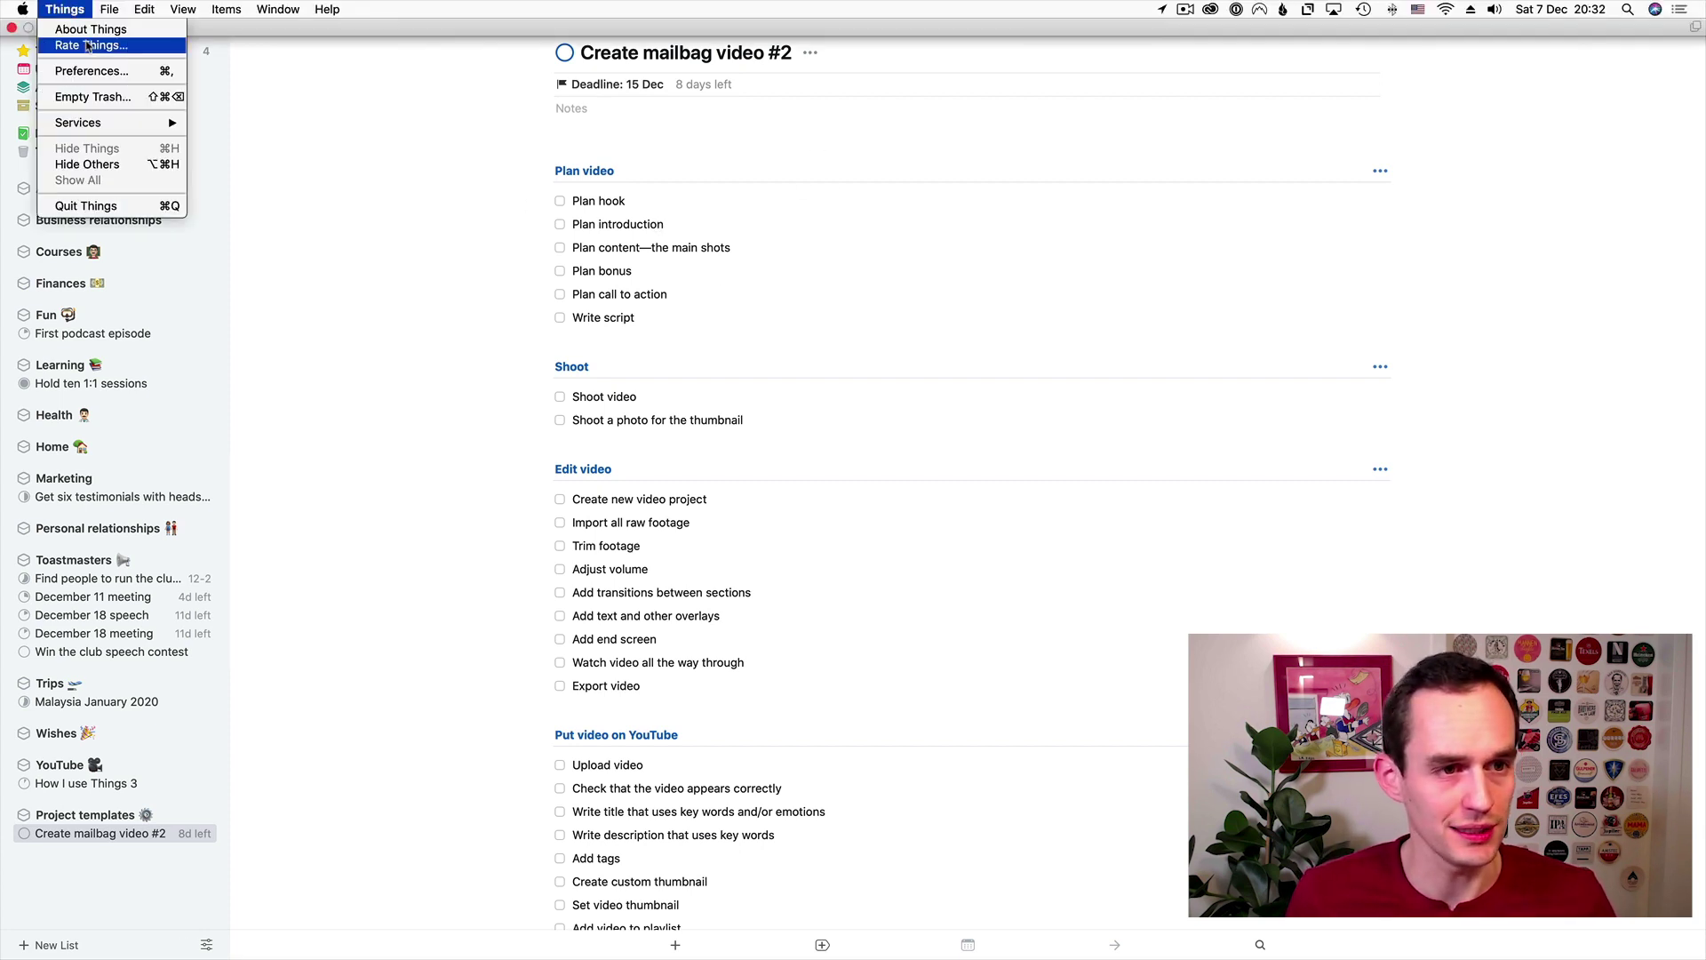
pyautogui.click(92, 70)
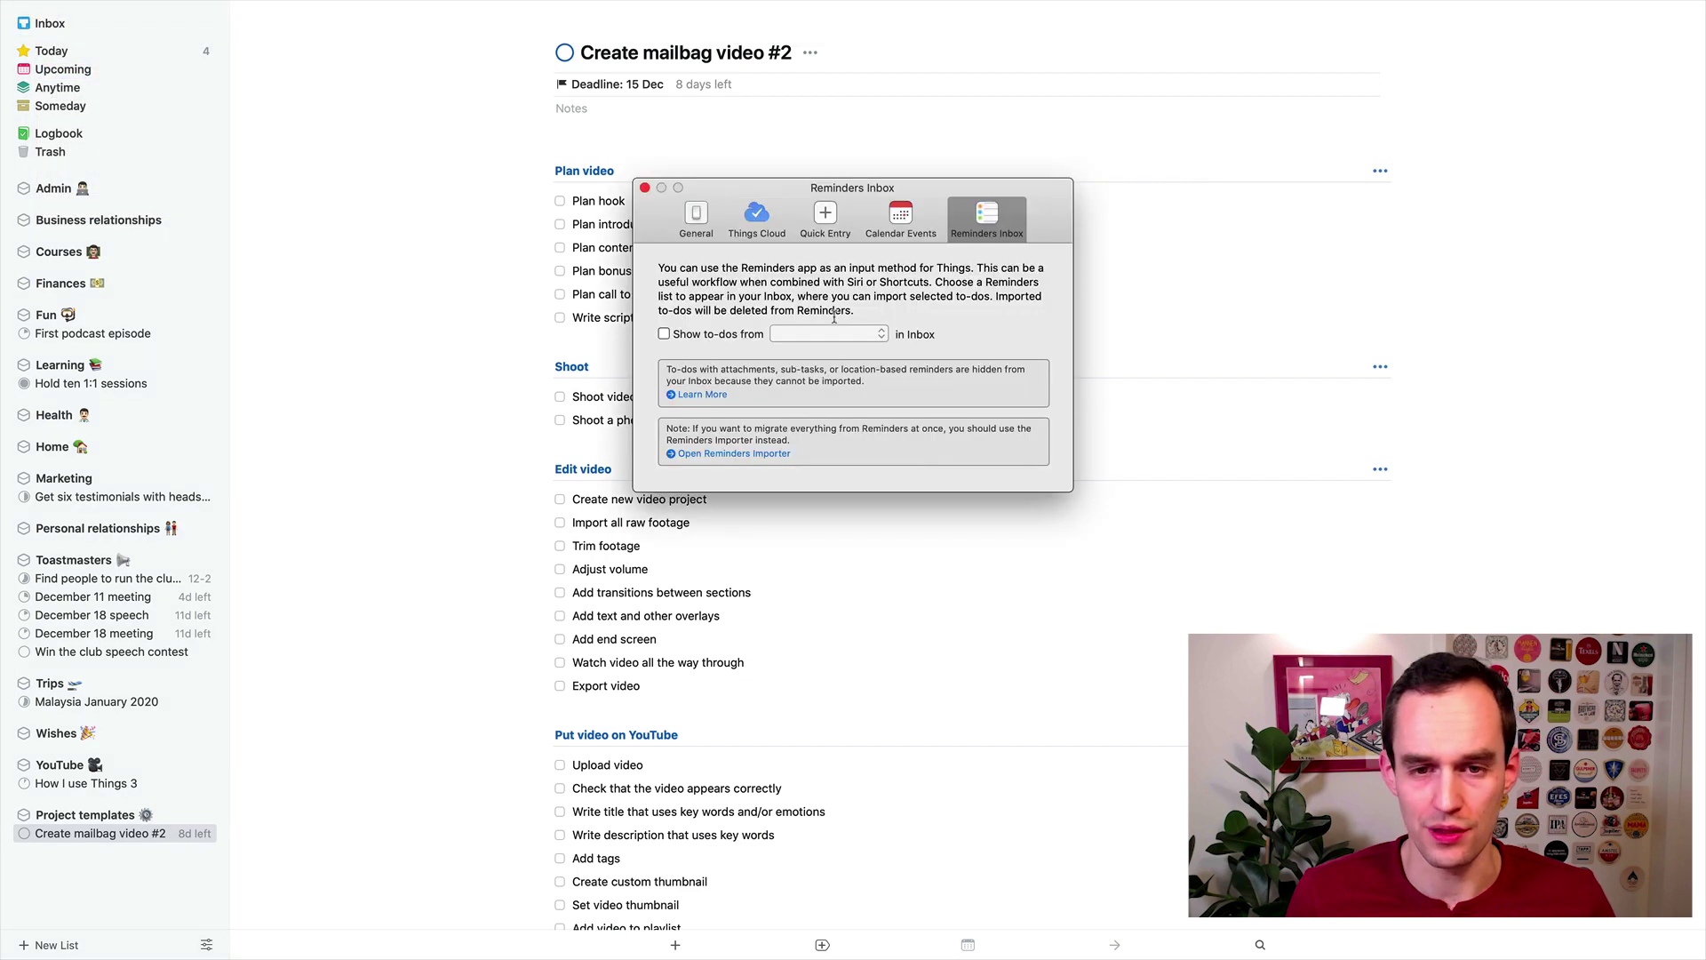
pyautogui.click(876, 223)
pyautogui.scroll(-2, 830, 356)
pyautogui.scroll(2, 832, 359)
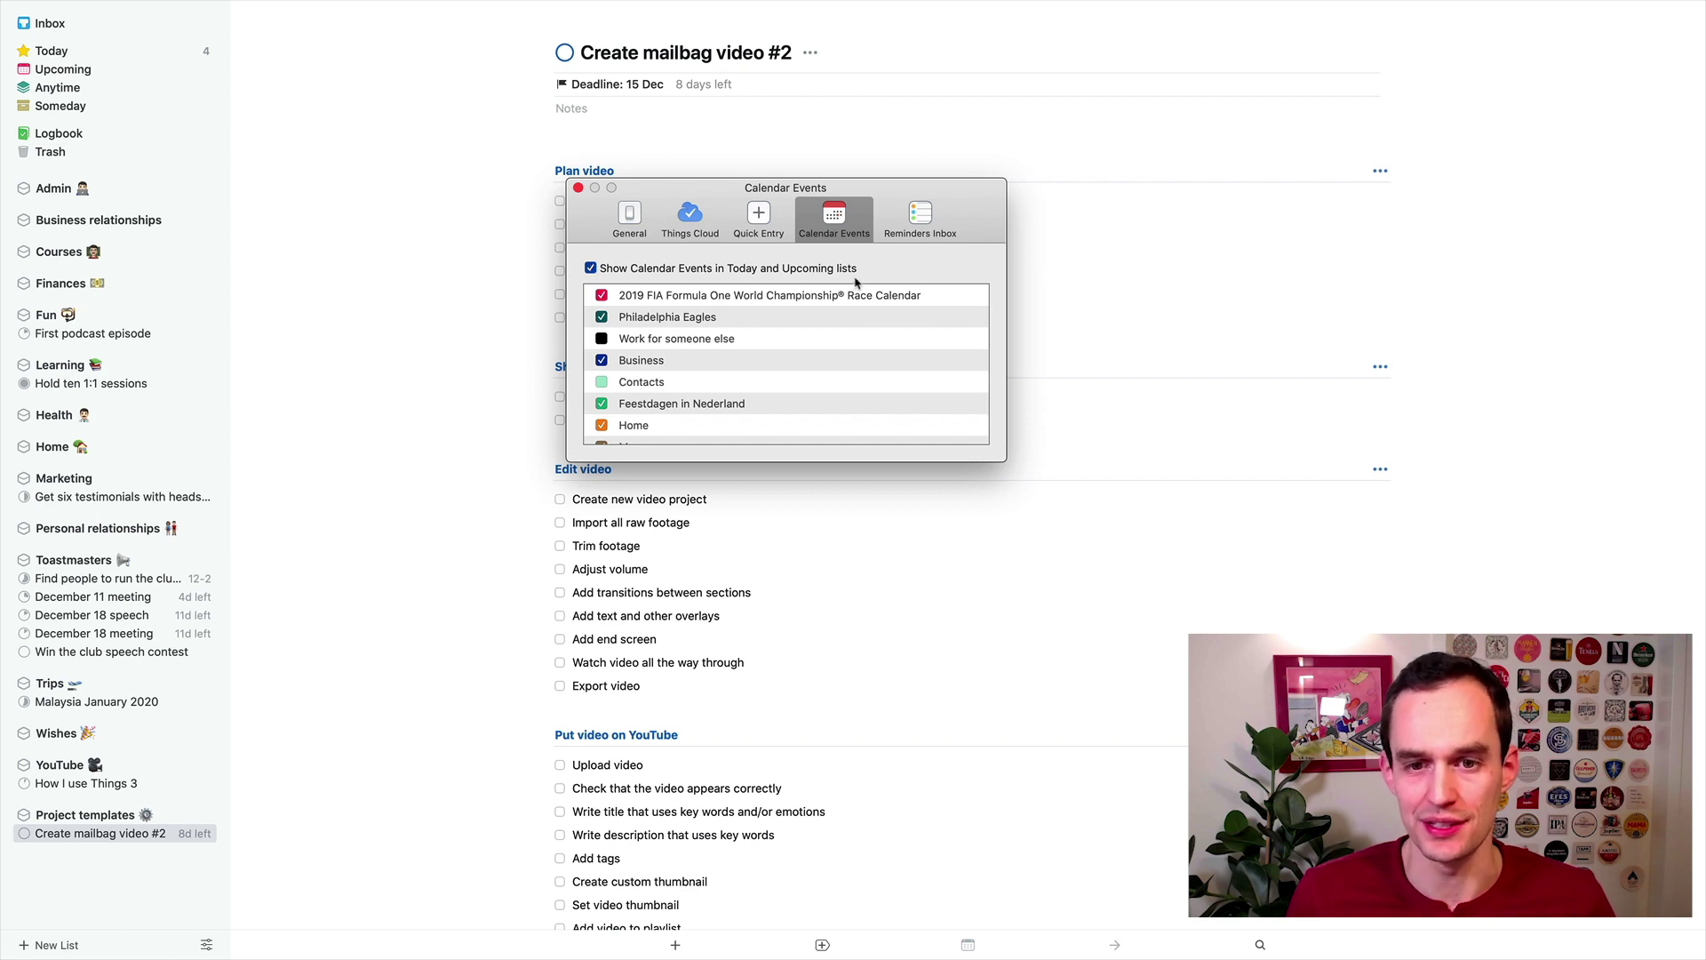
pyautogui.click(578, 187)
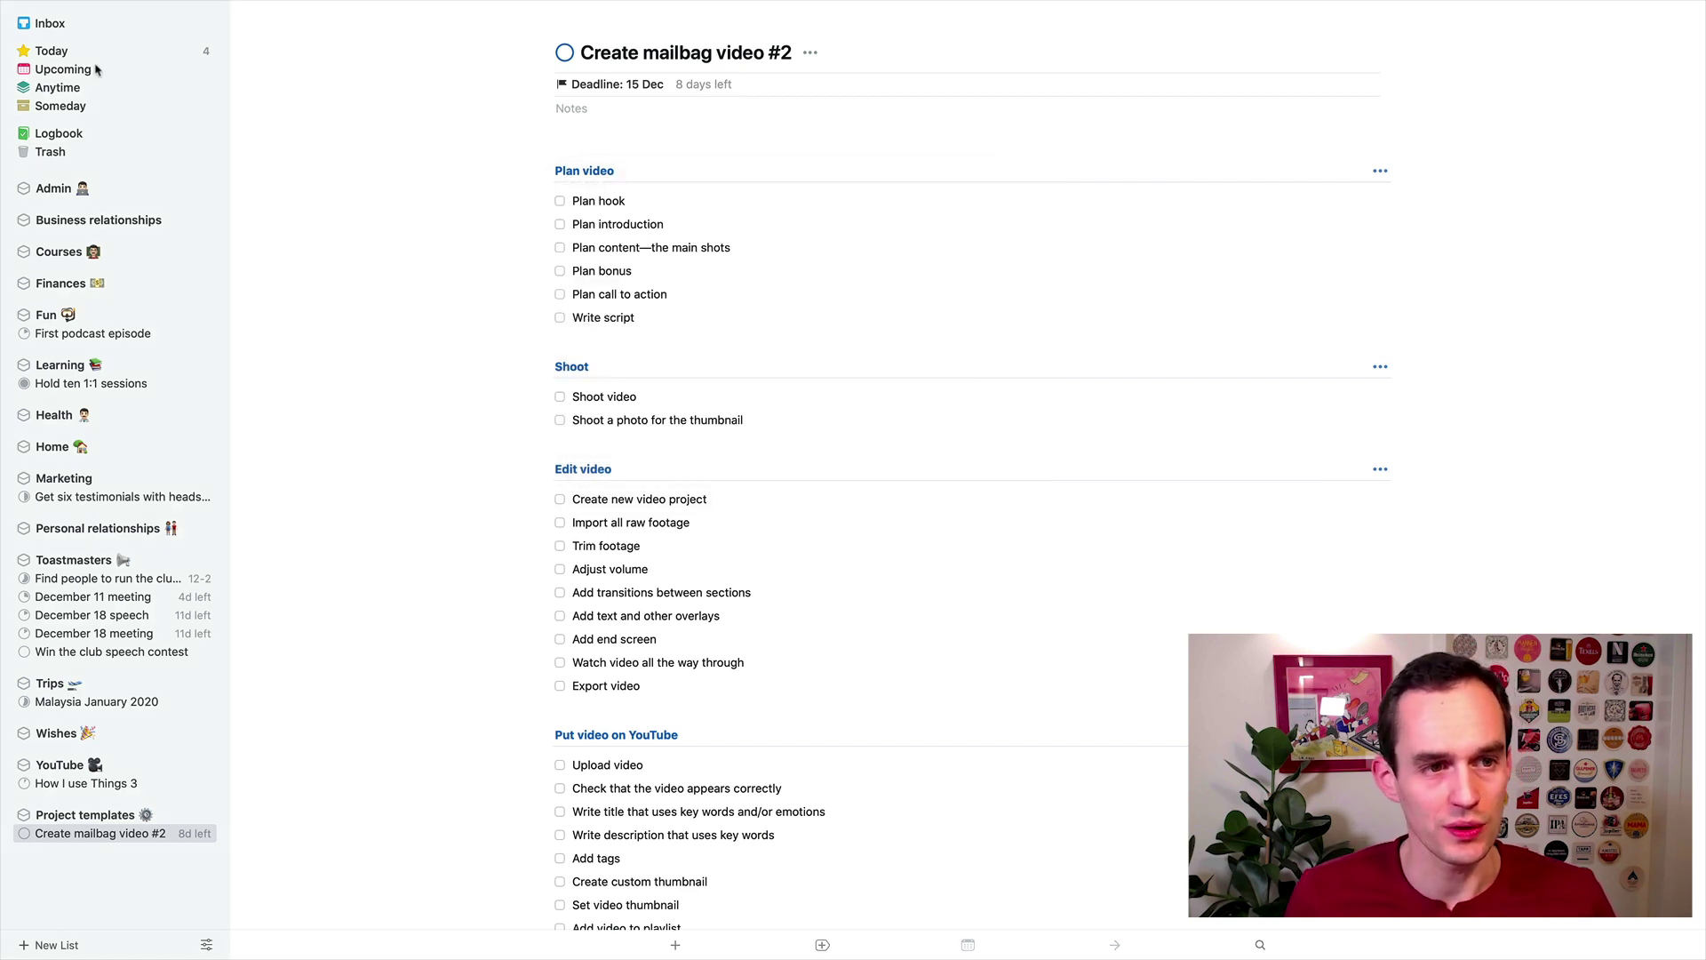
pyautogui.click(52, 69)
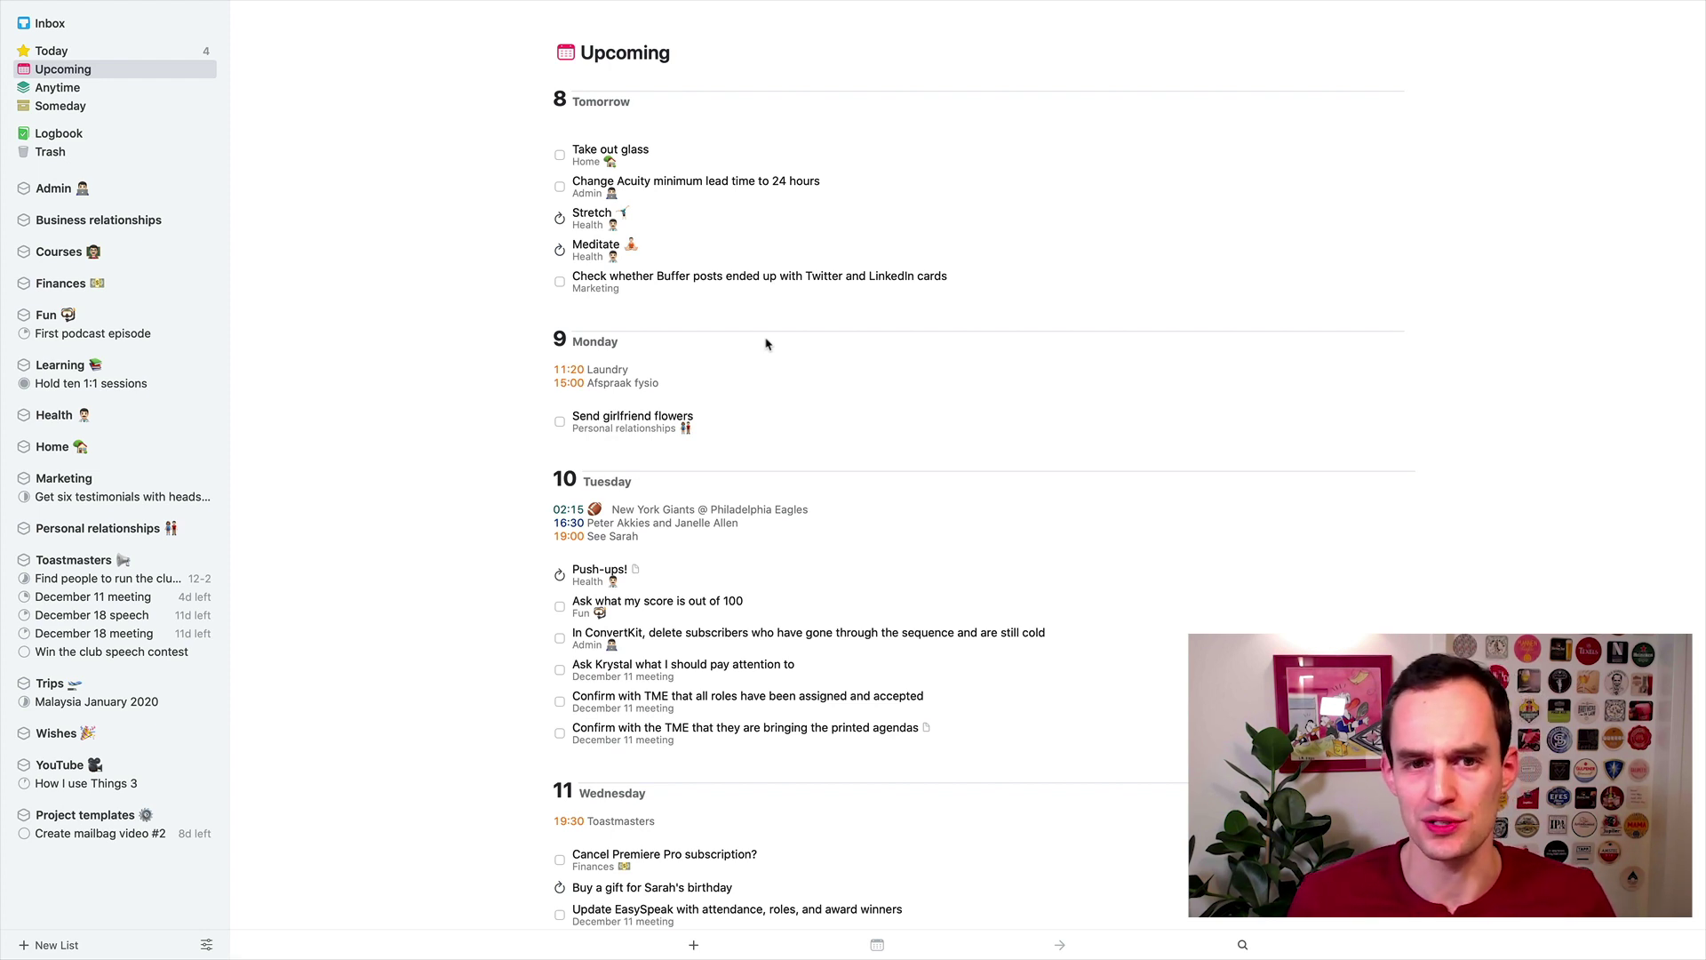
# Schedule all "Plan video" to-dos in the mailbag project, from "Plan hook" to "Write script", for Tomorrow and check them in Upcoming.
pyautogui.click(163, 830)
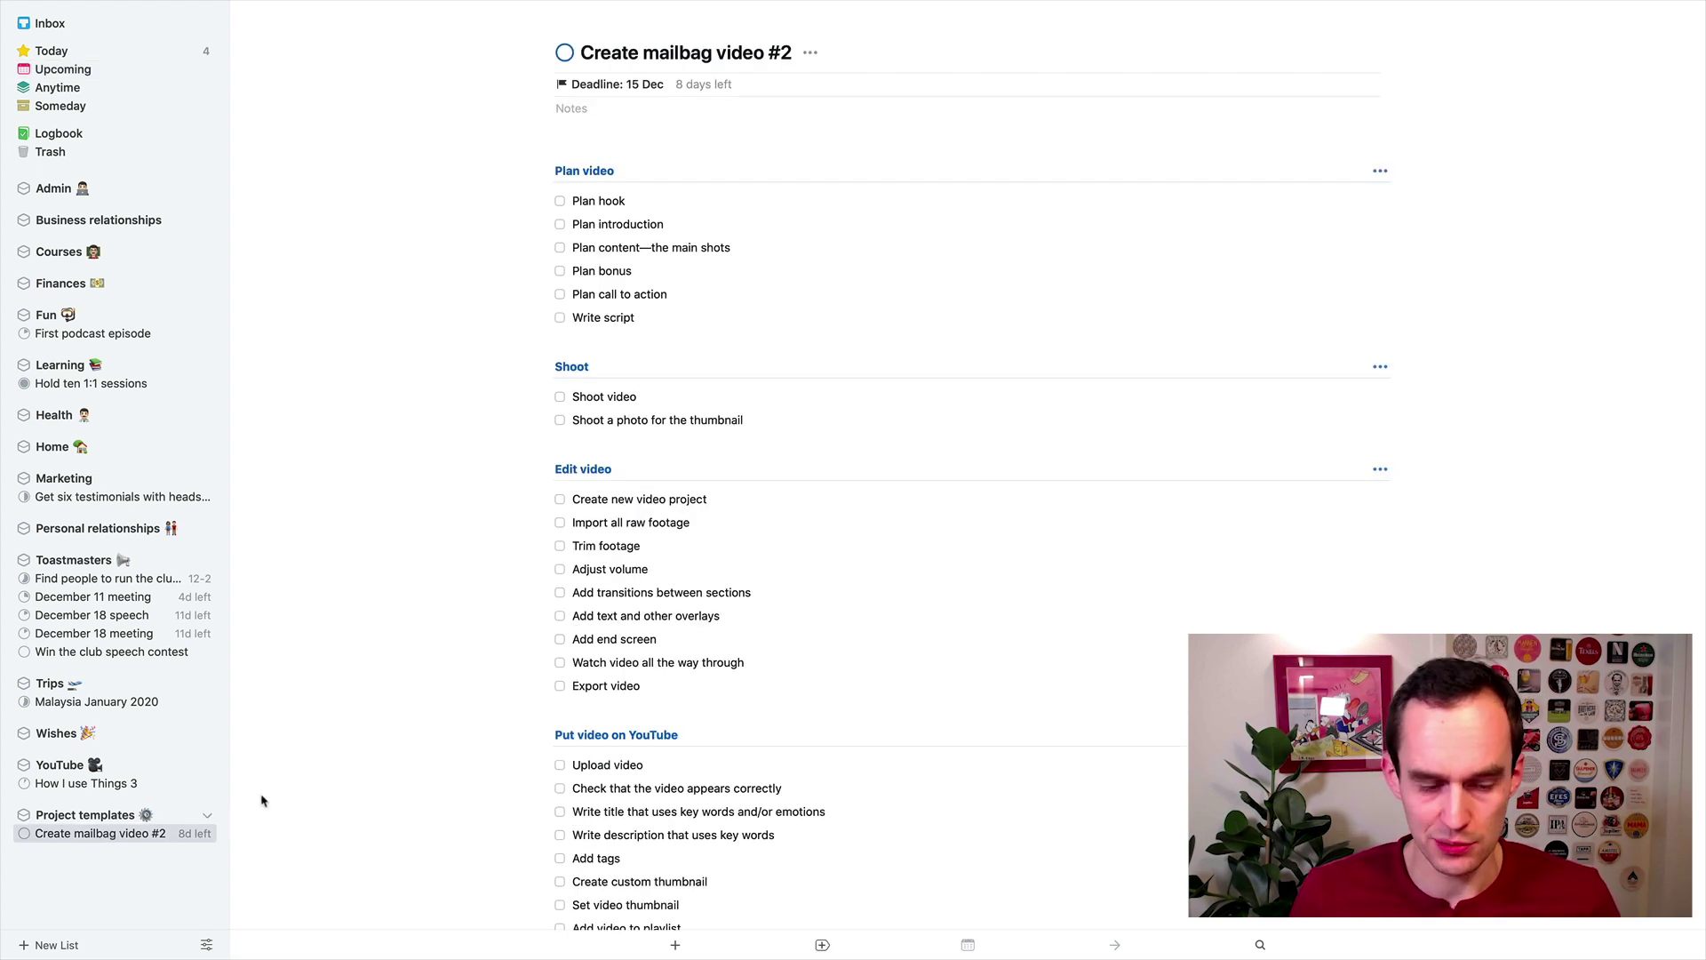
pyautogui.click(653, 205)
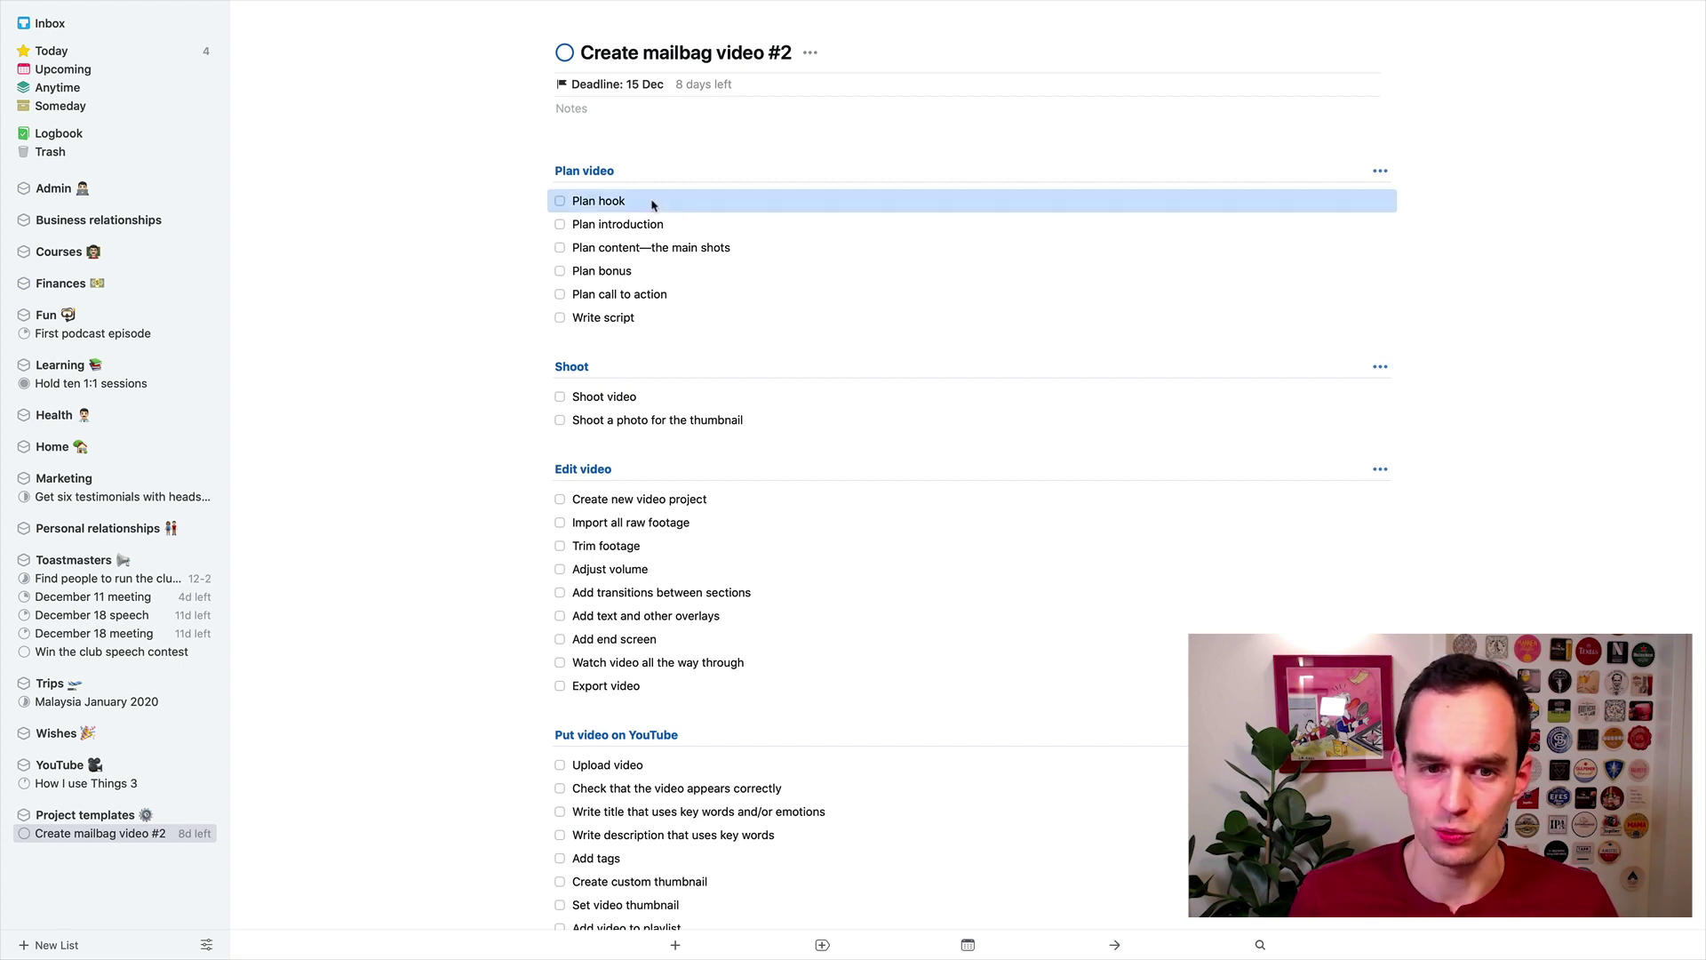
pyautogui.keyDown('shift'); pyautogui.click(645, 319); pyautogui.keyUp('shift')
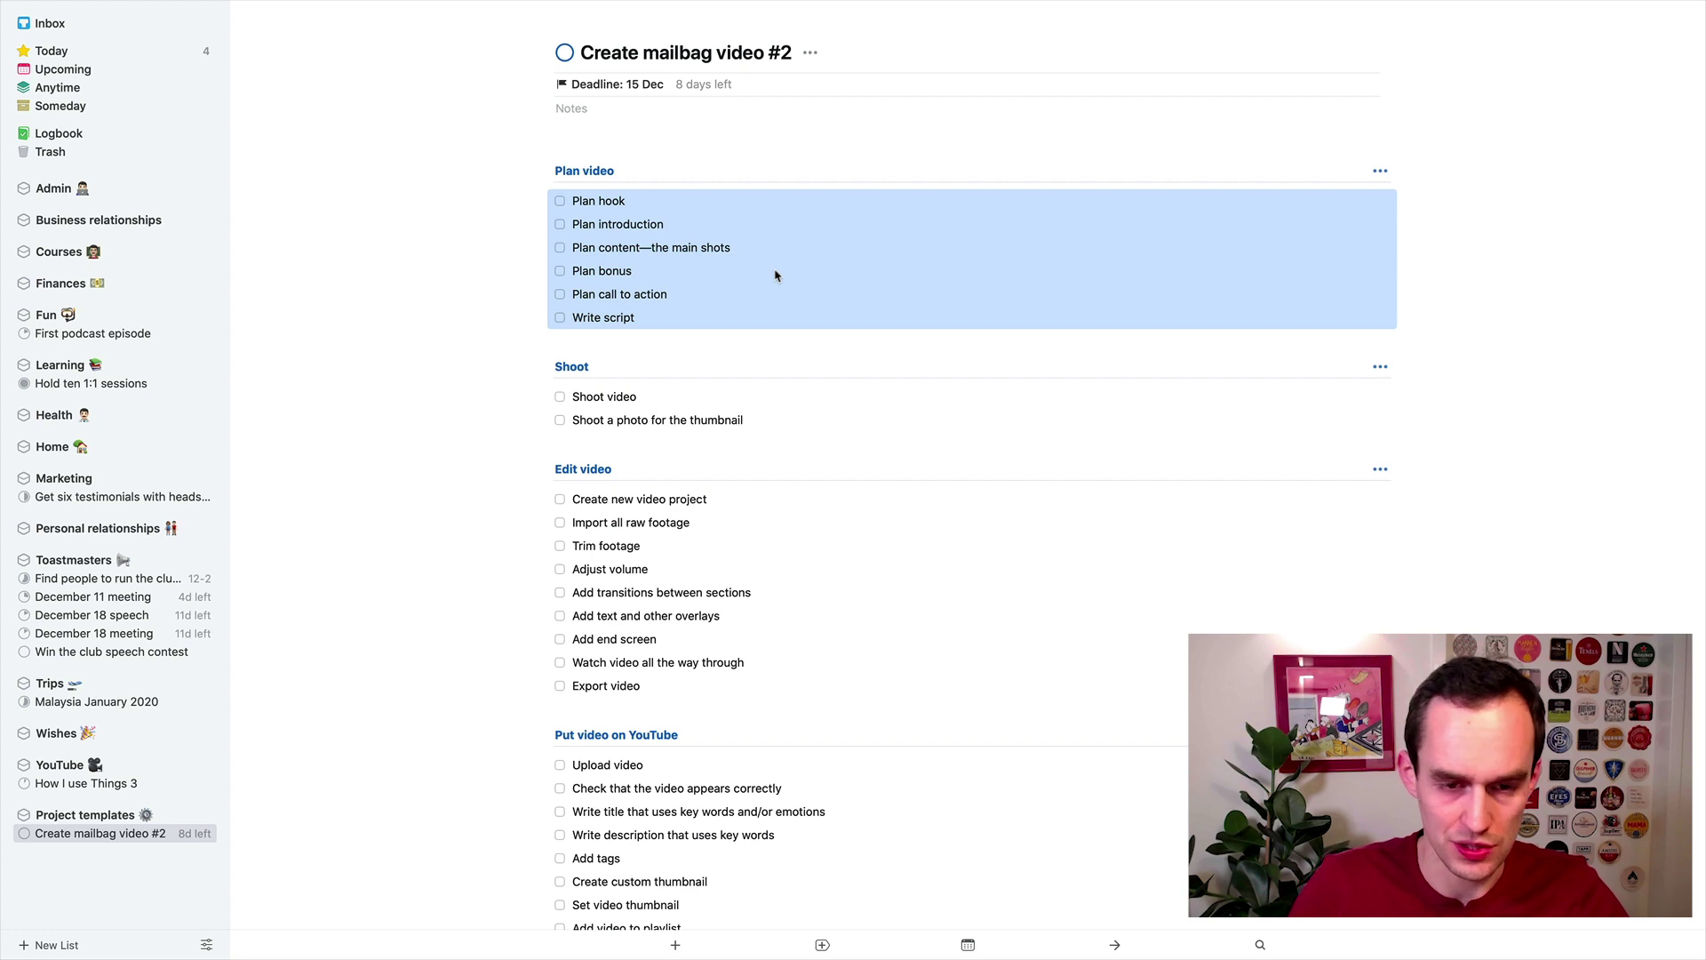
pyautogui.press('Escape')
pyautogui.click(674, 206)
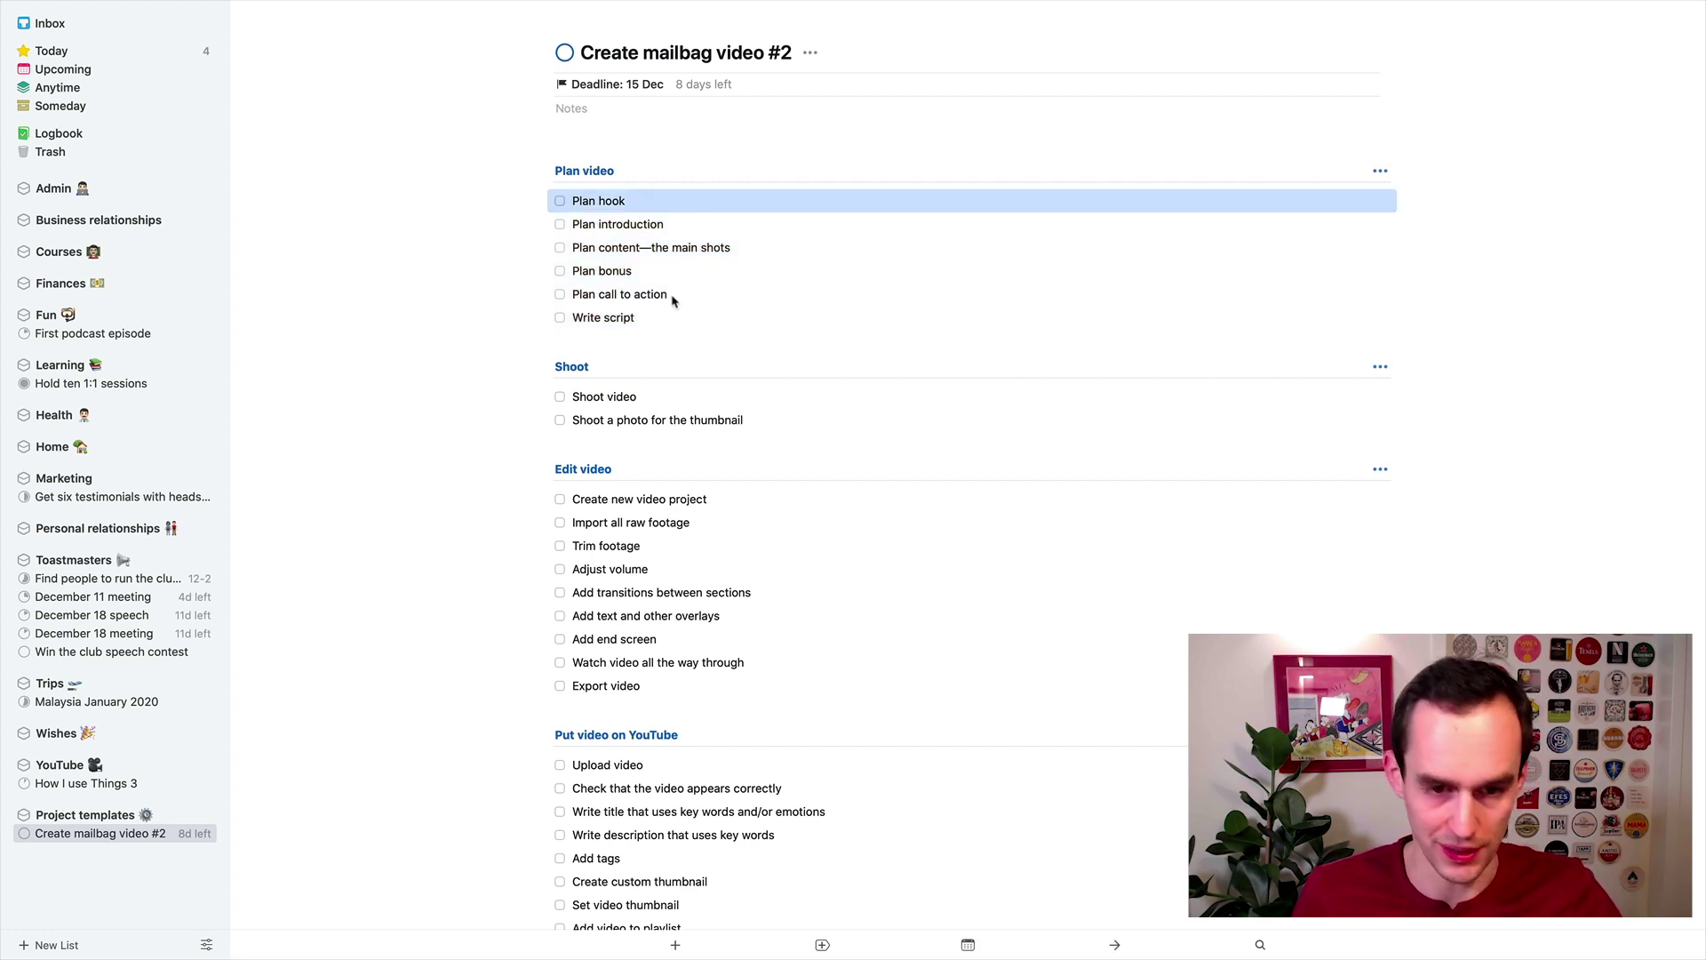
pyautogui.keyDown('shift'); pyautogui.click(669, 312); pyautogui.keyUp('shift')
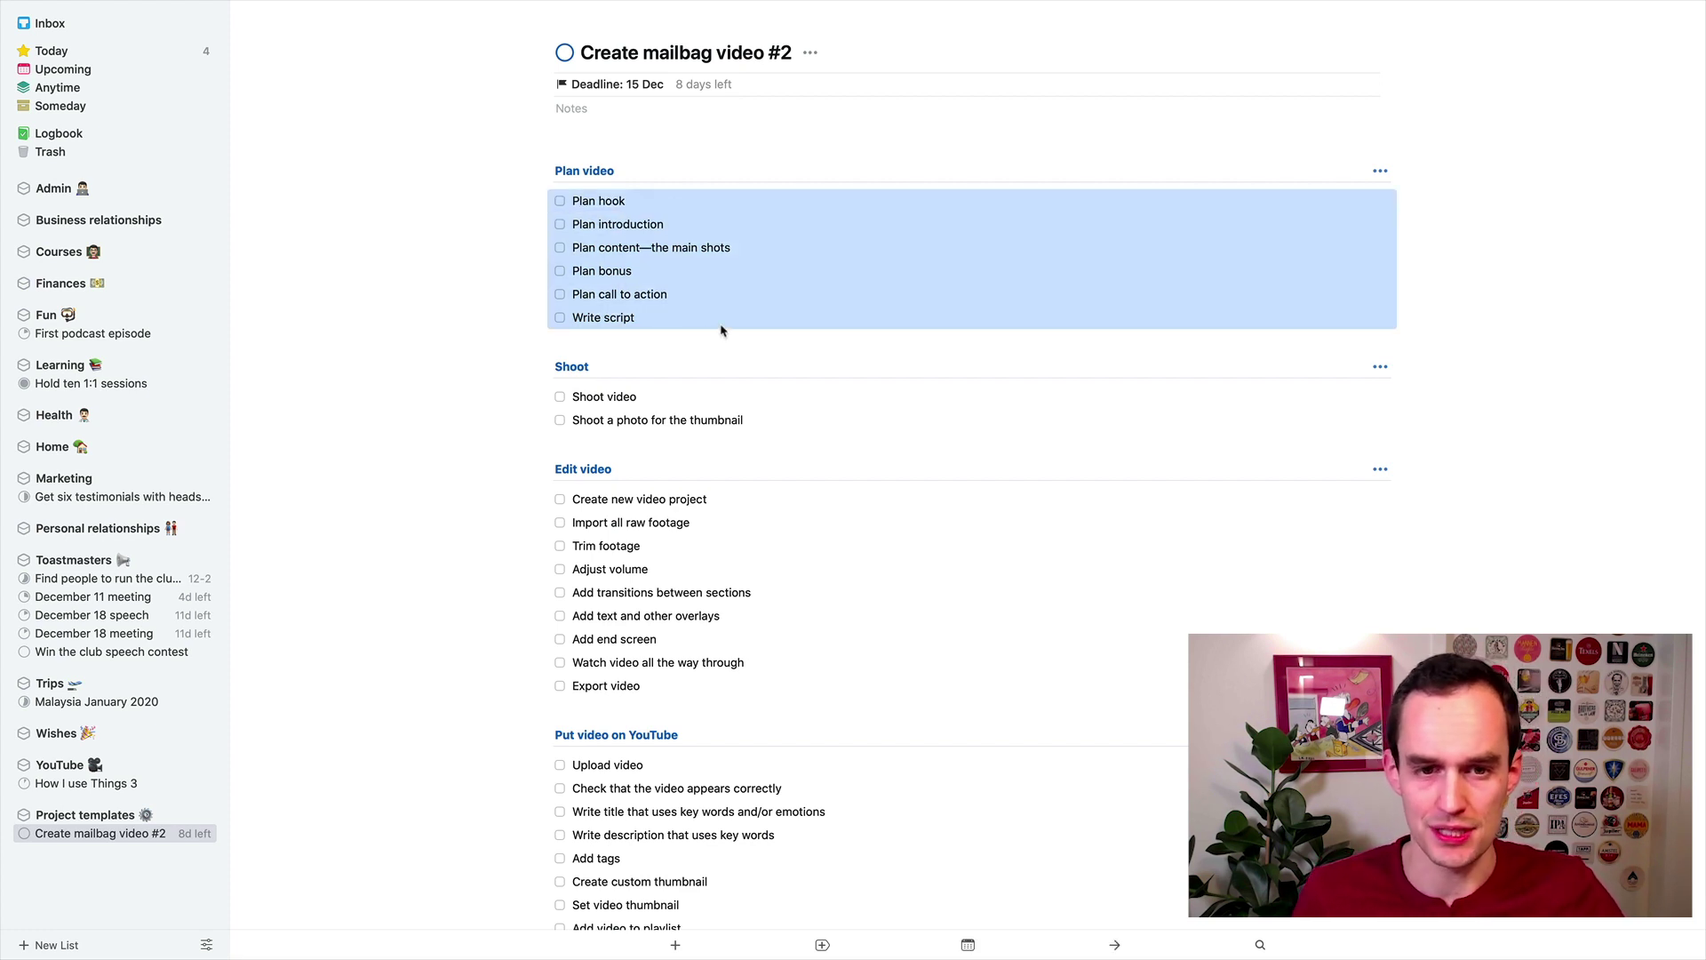
pyautogui.press('super+s')
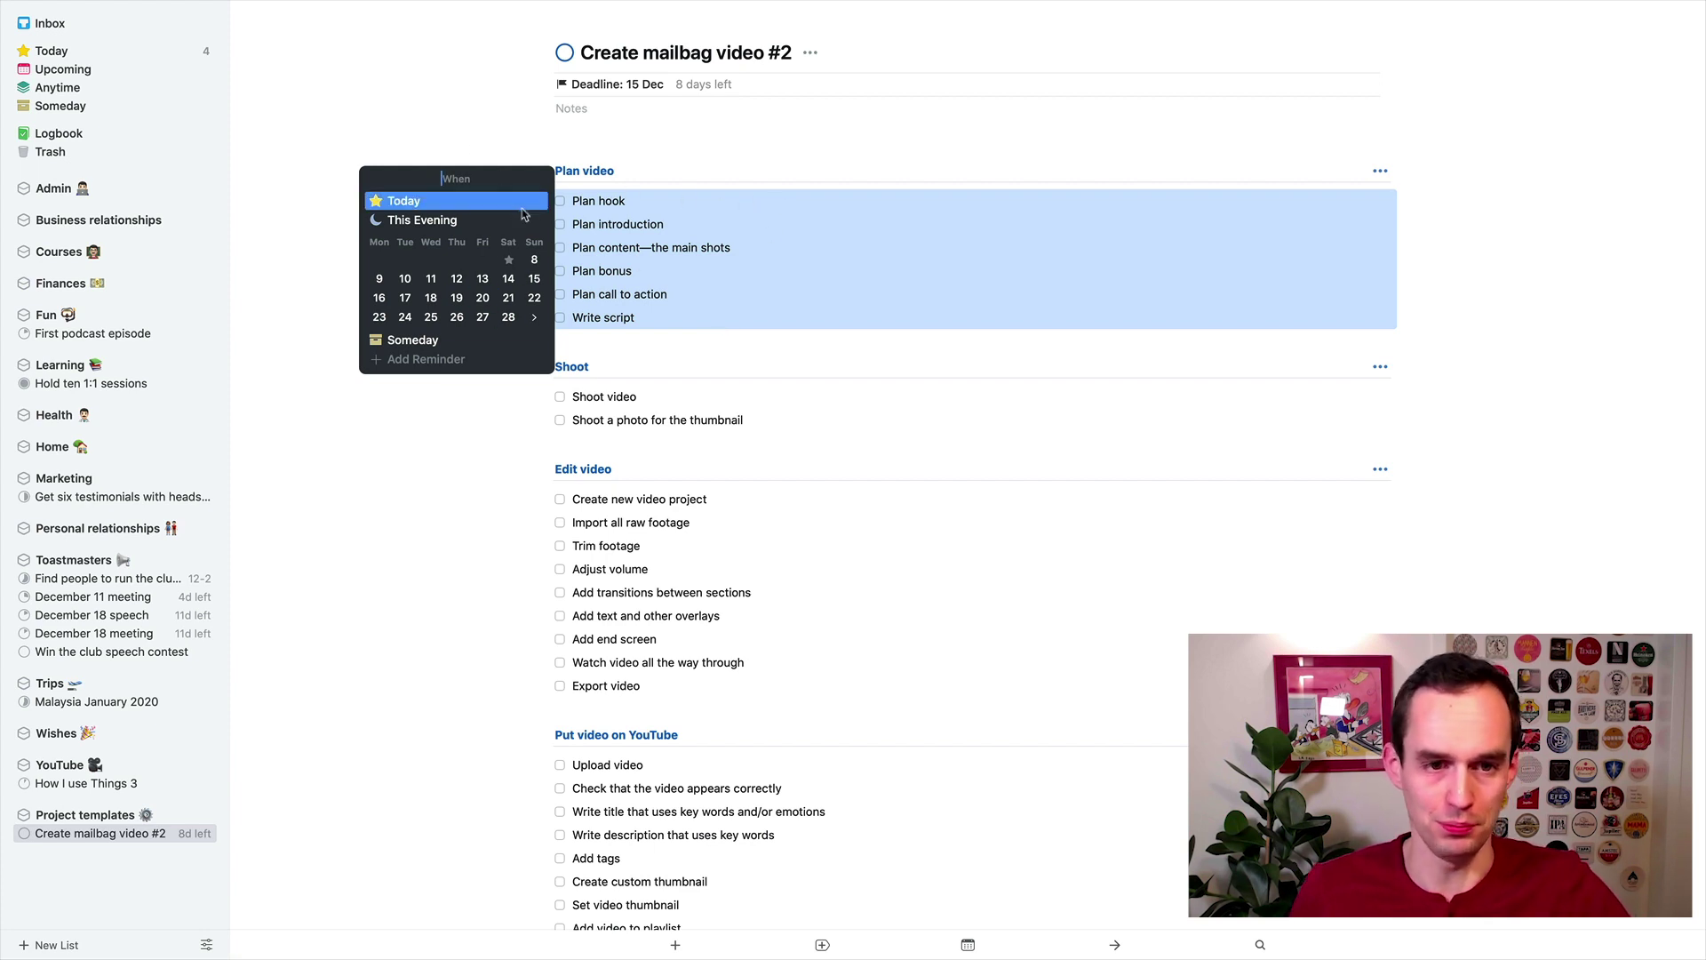
pyautogui.write('Tomorrow')
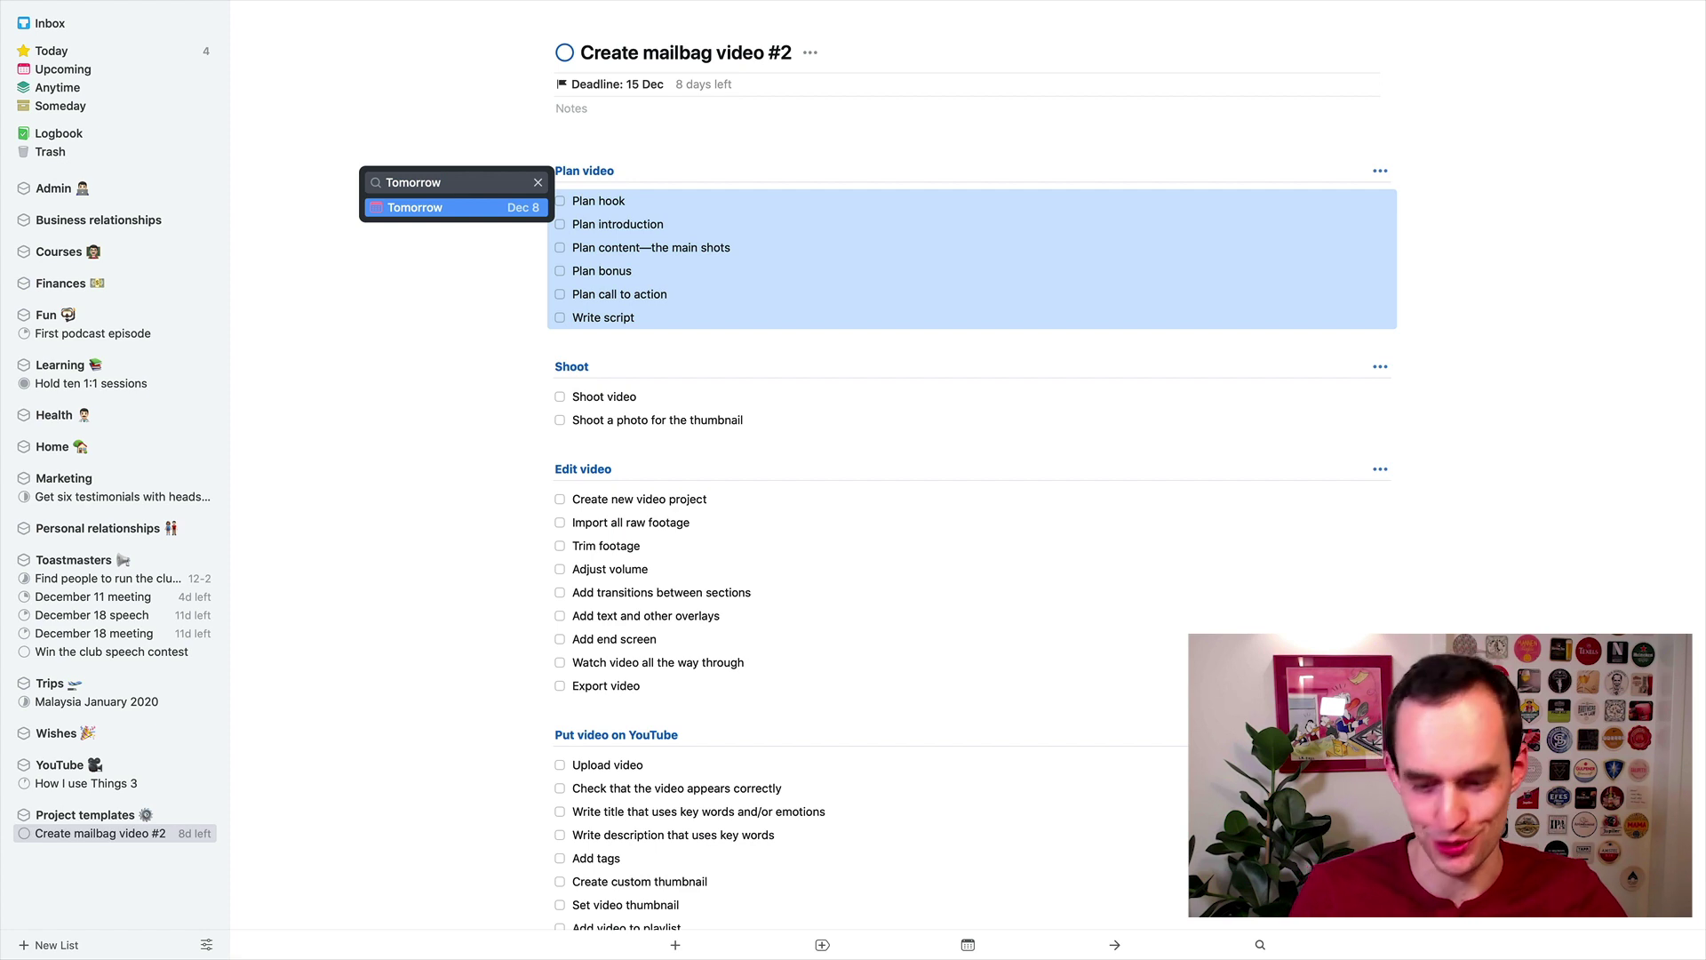
pyautogui.press('Return')
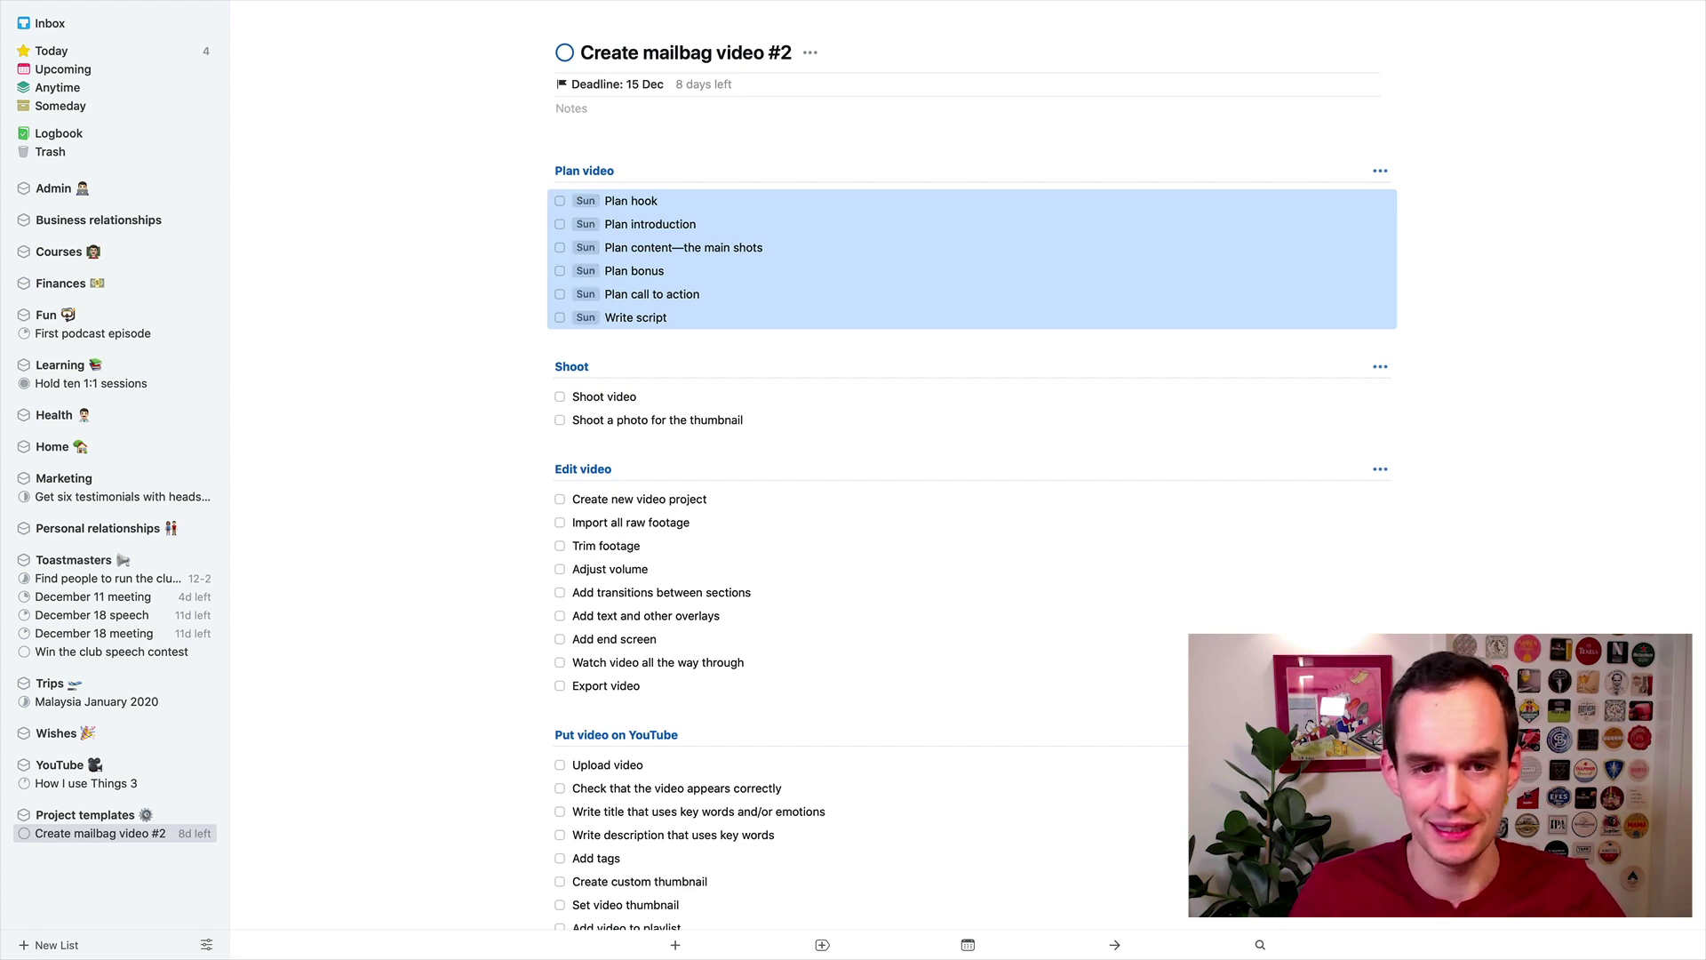
pyautogui.press('Escape')
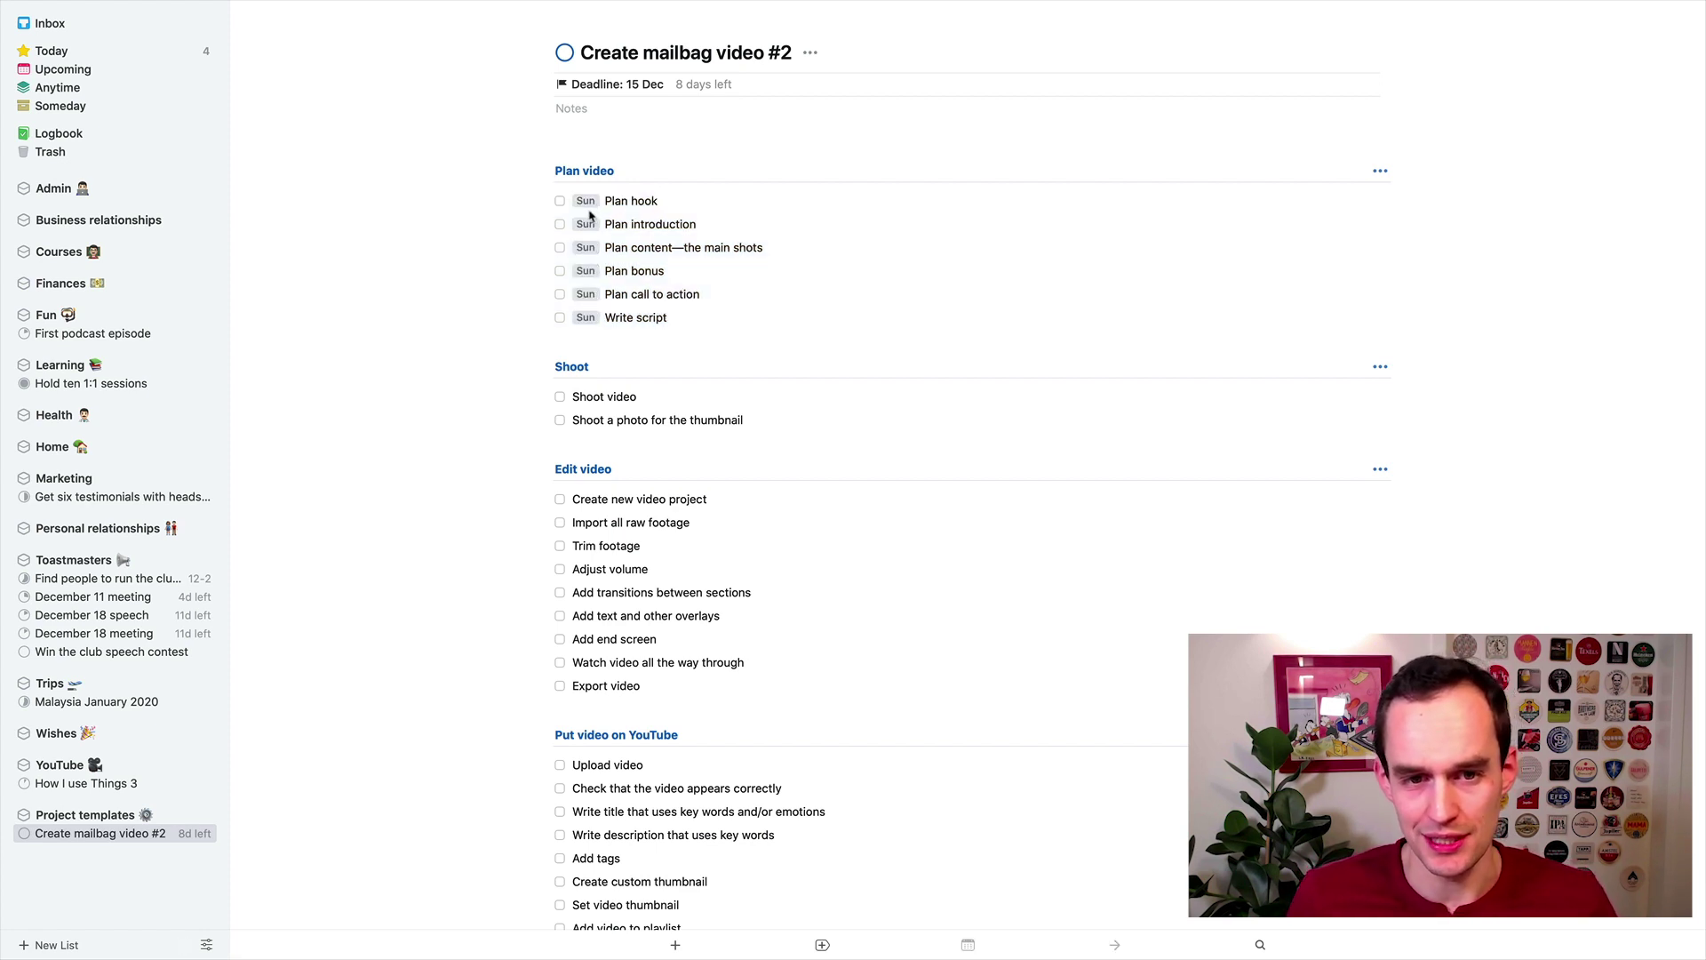
pyautogui.click(103, 70)
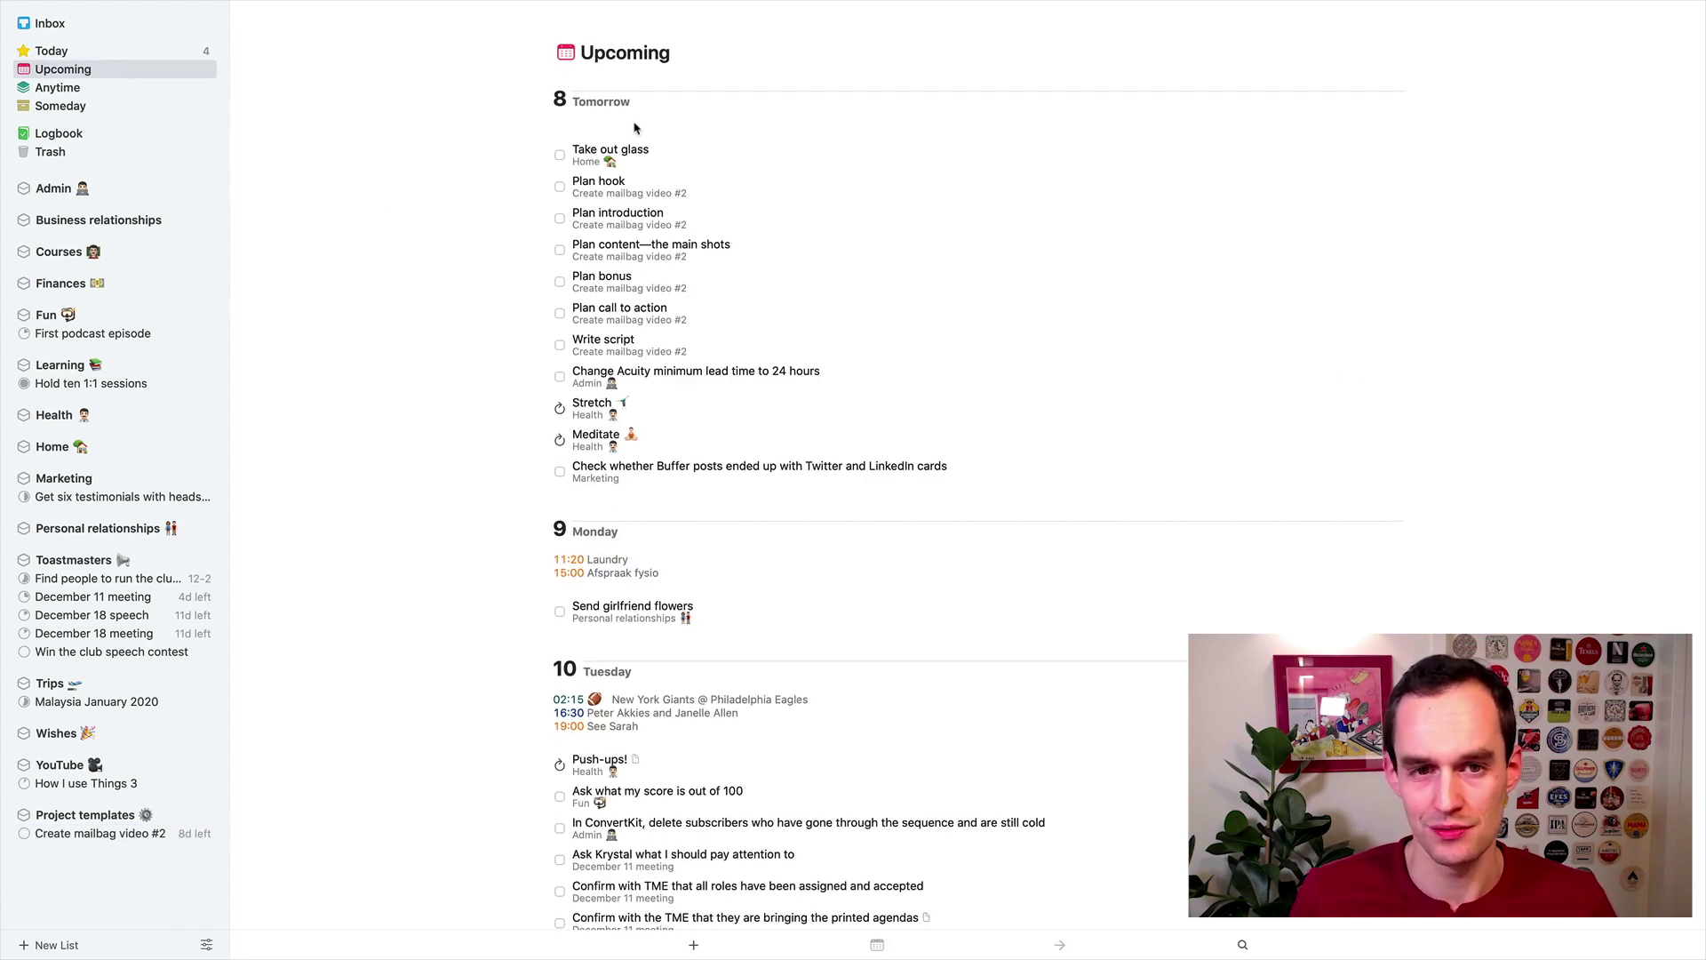
# Schedule the mailbag project's "Shoot video" and "Shoot a photo for the thumbnail" to-dos for Monday.
pyautogui.click(135, 835)
pyautogui.scroll(-3, 683, 416)
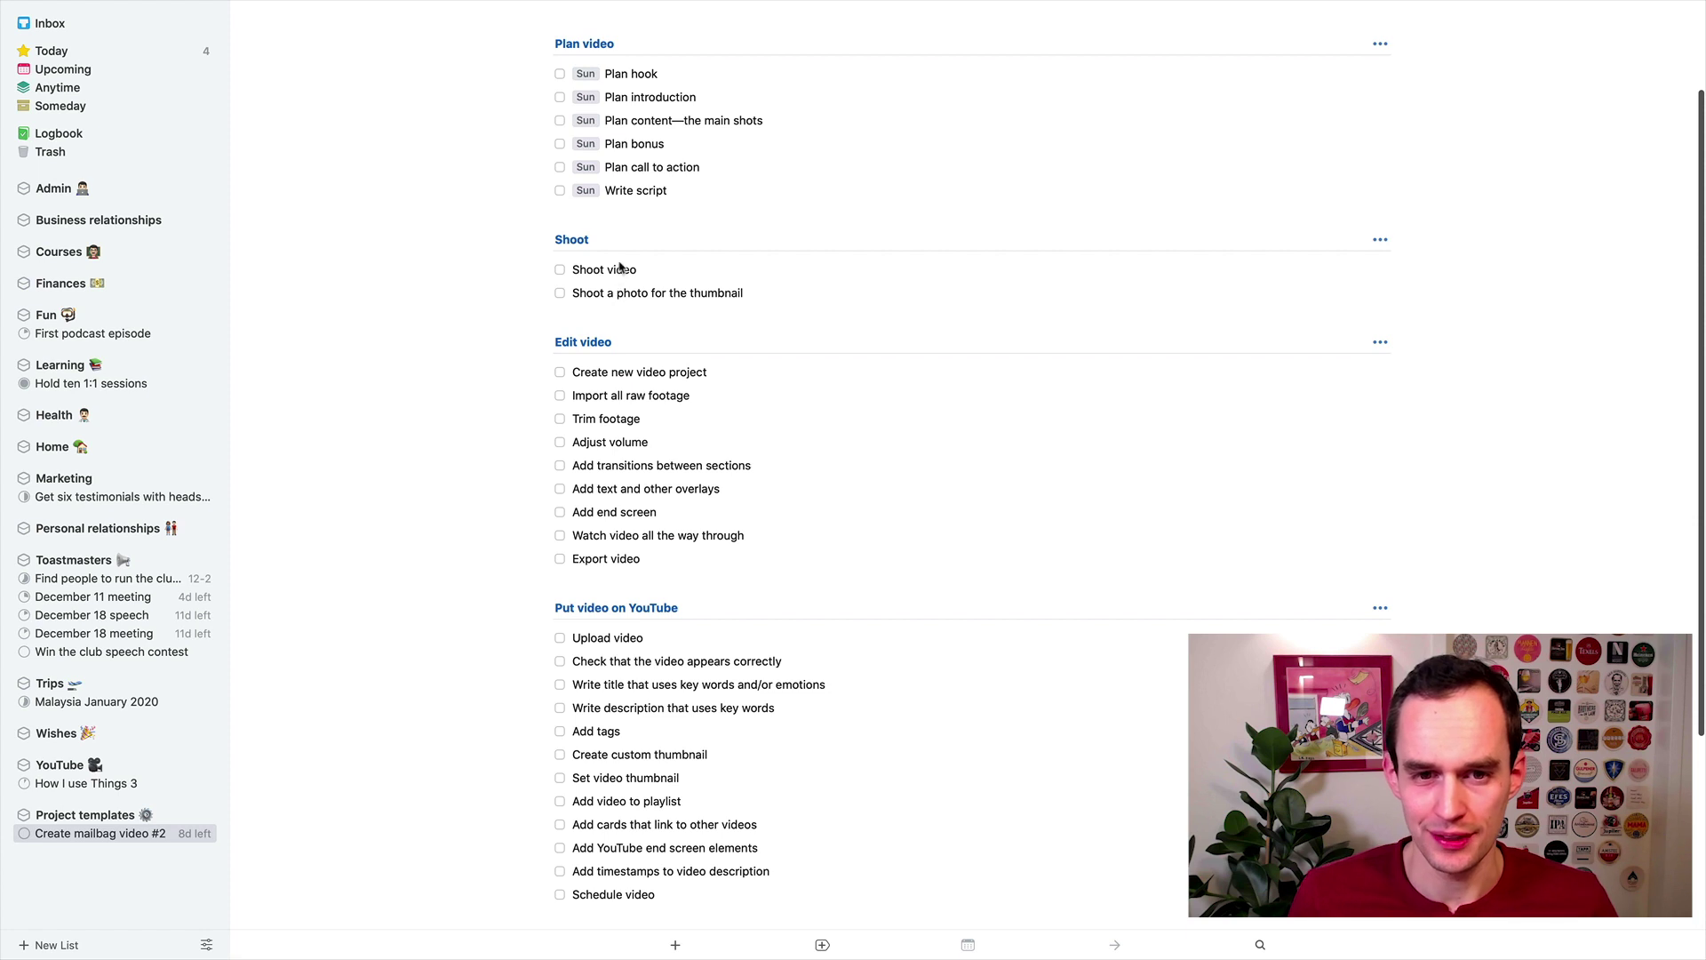
pyautogui.click(623, 271)
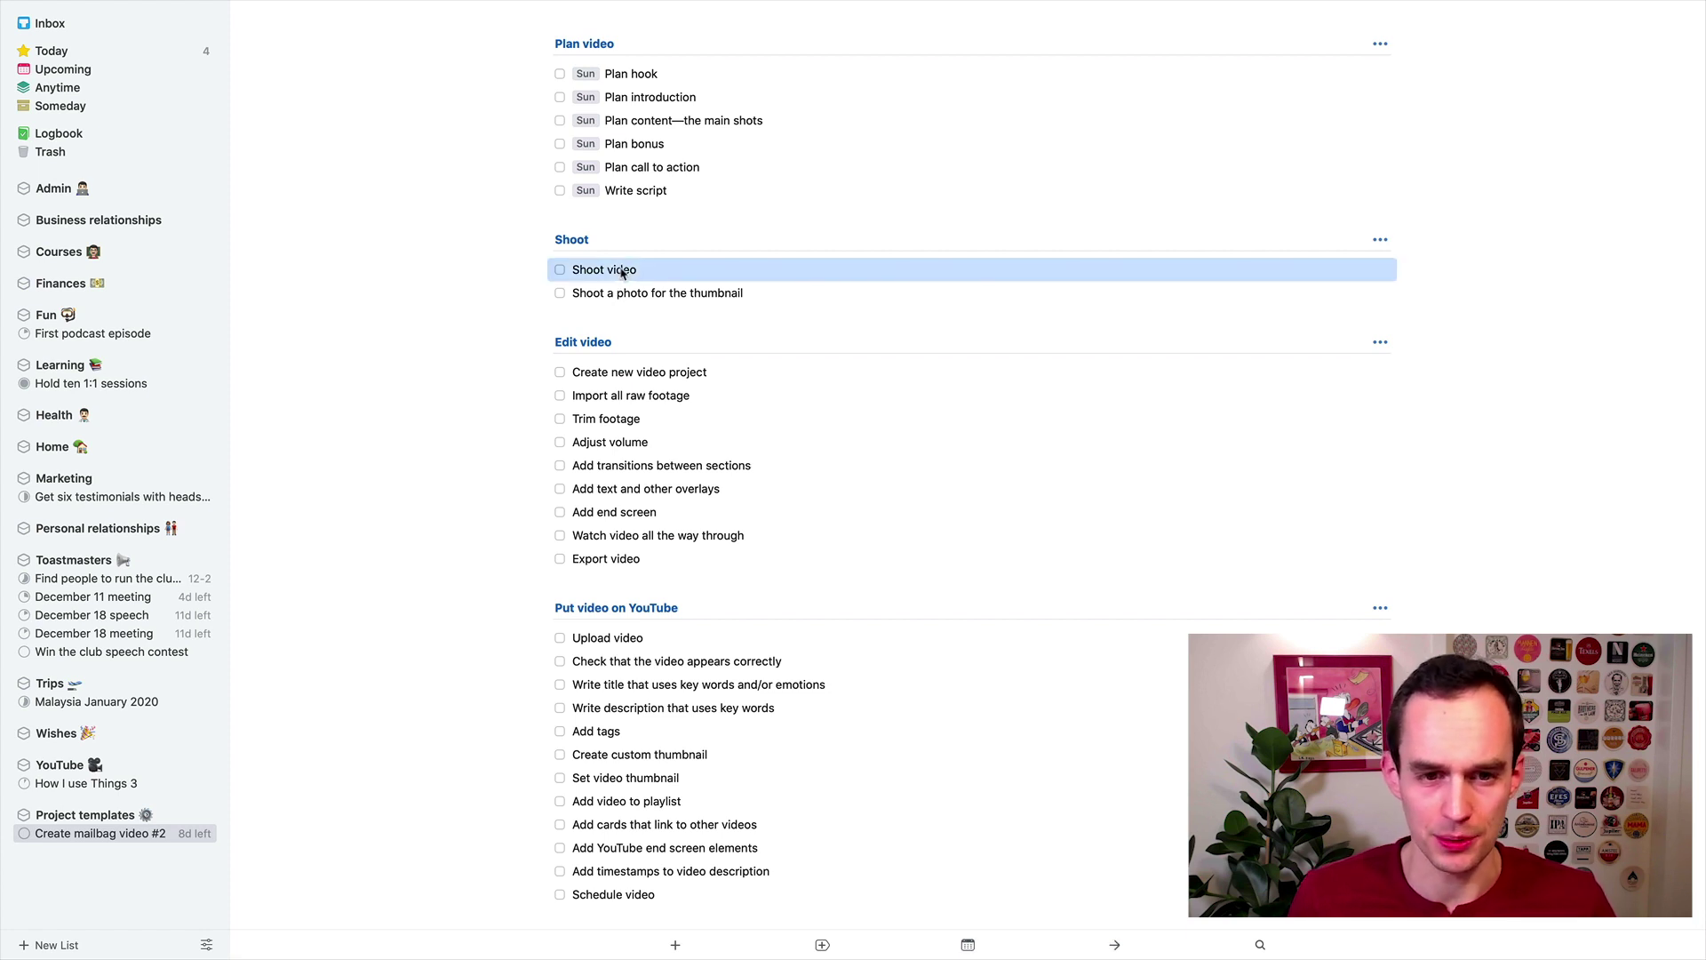
pyautogui.keyDown('shift'); pyautogui.click(678, 295); pyautogui.keyUp('shift')
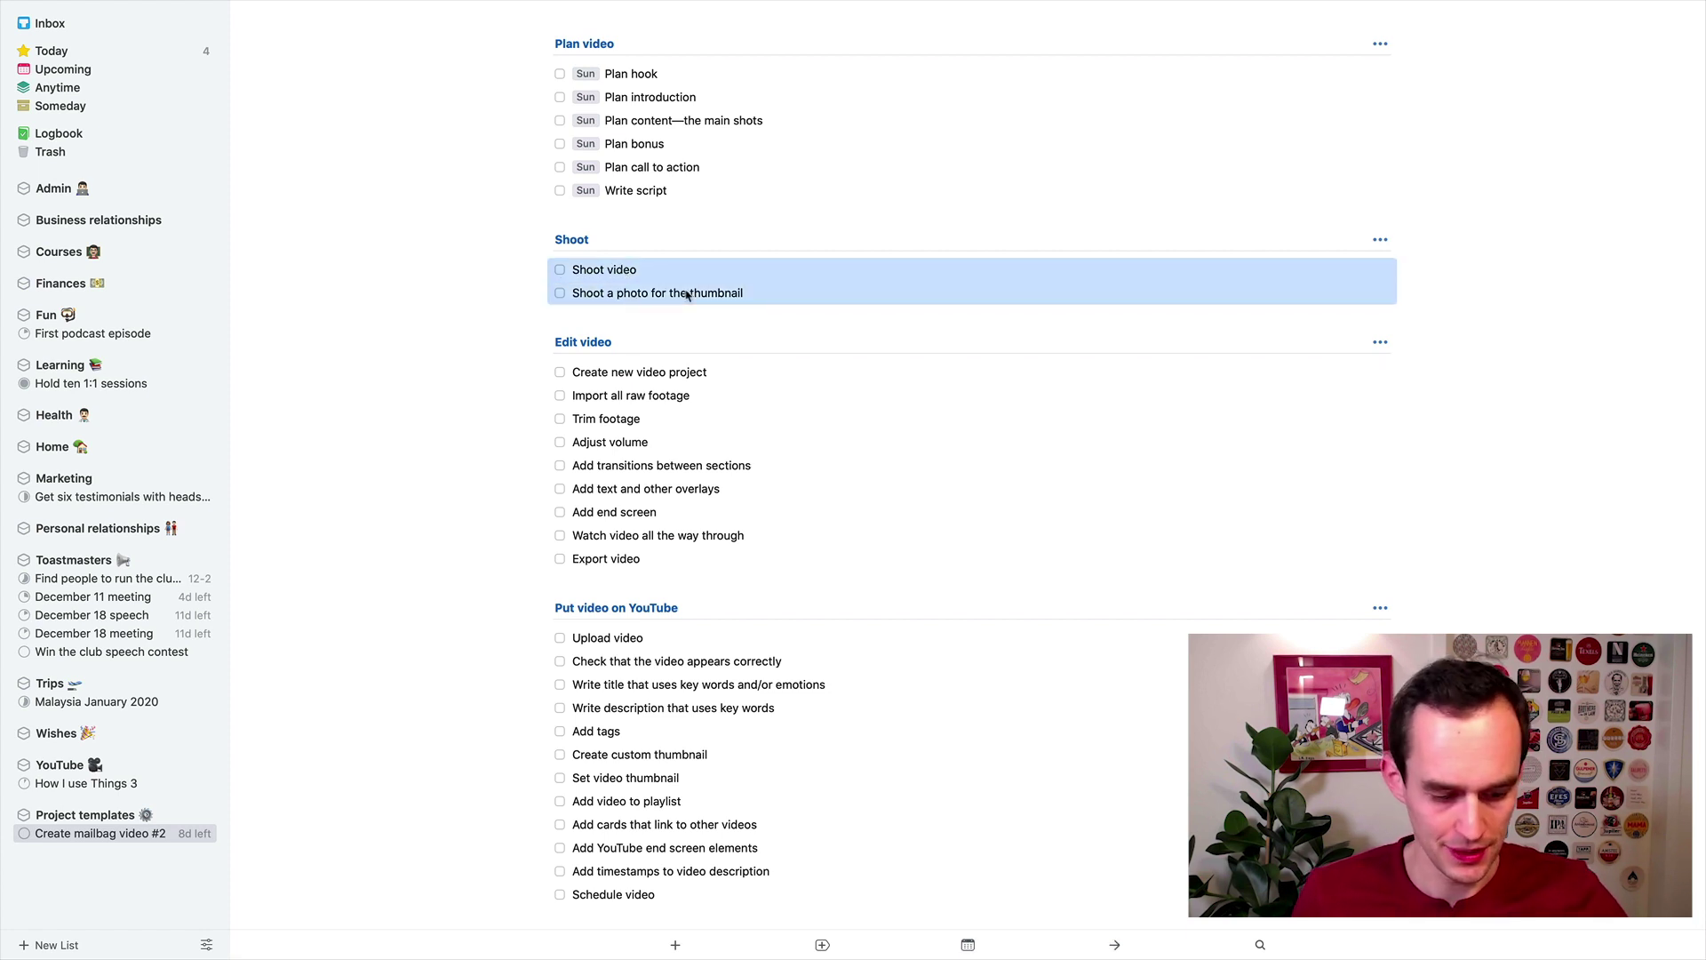
pyautogui.press('super+s')
pyautogui.write('Monday')
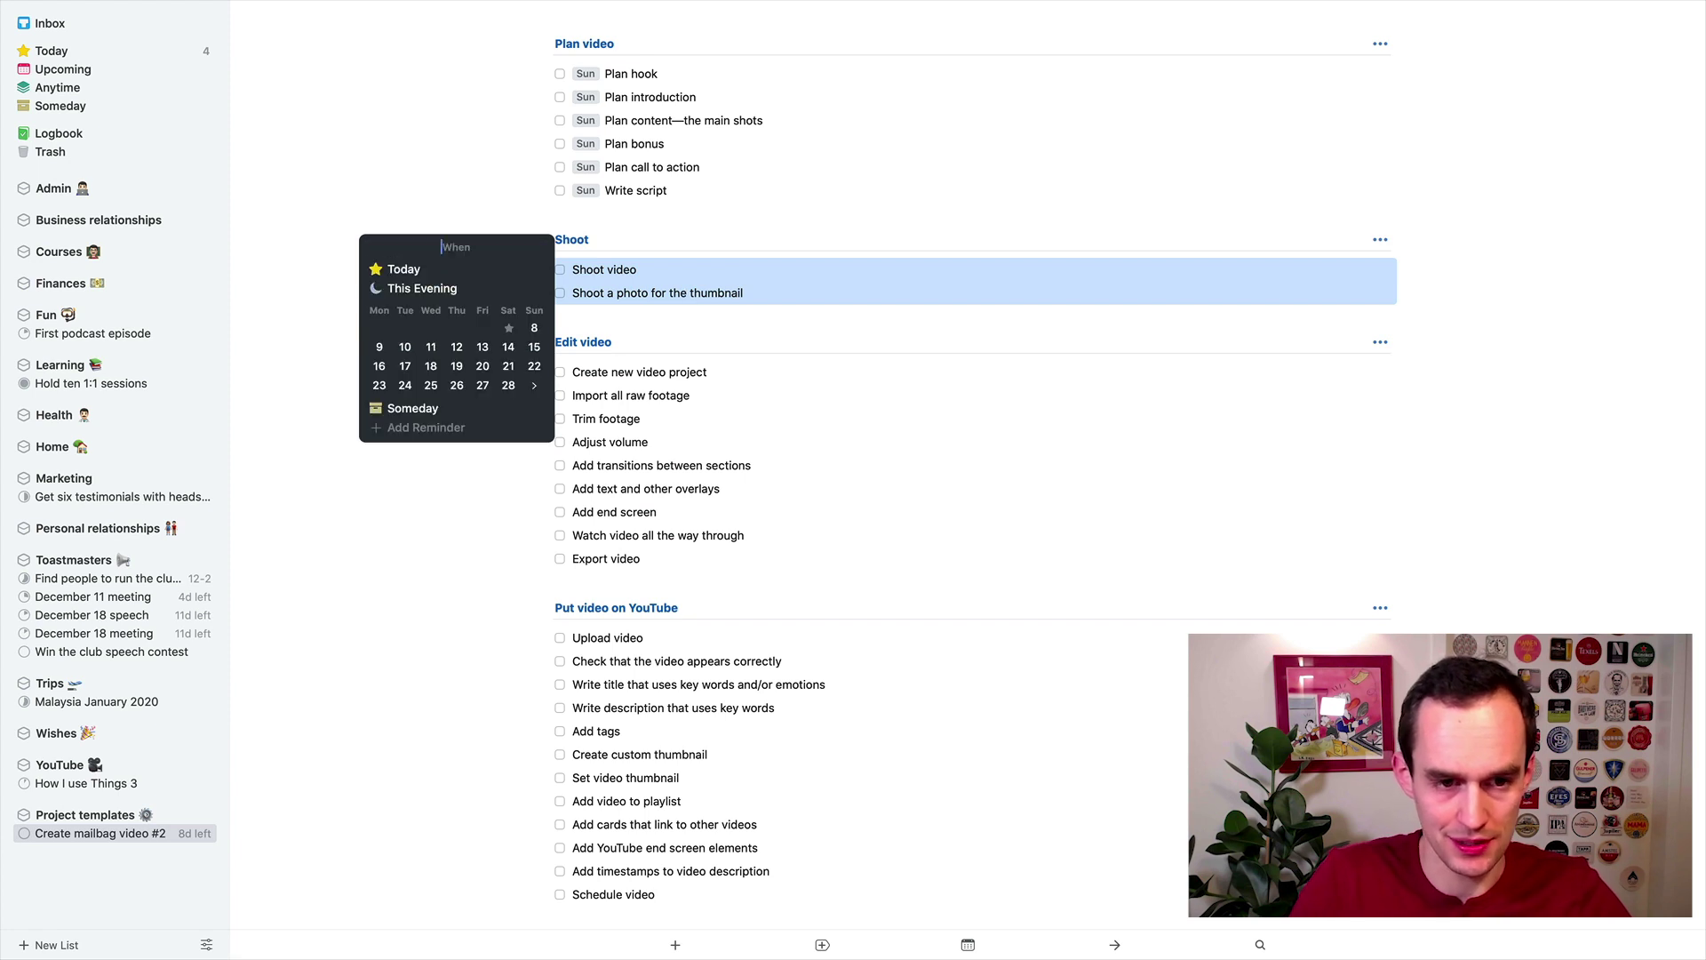
pyautogui.press('Return')
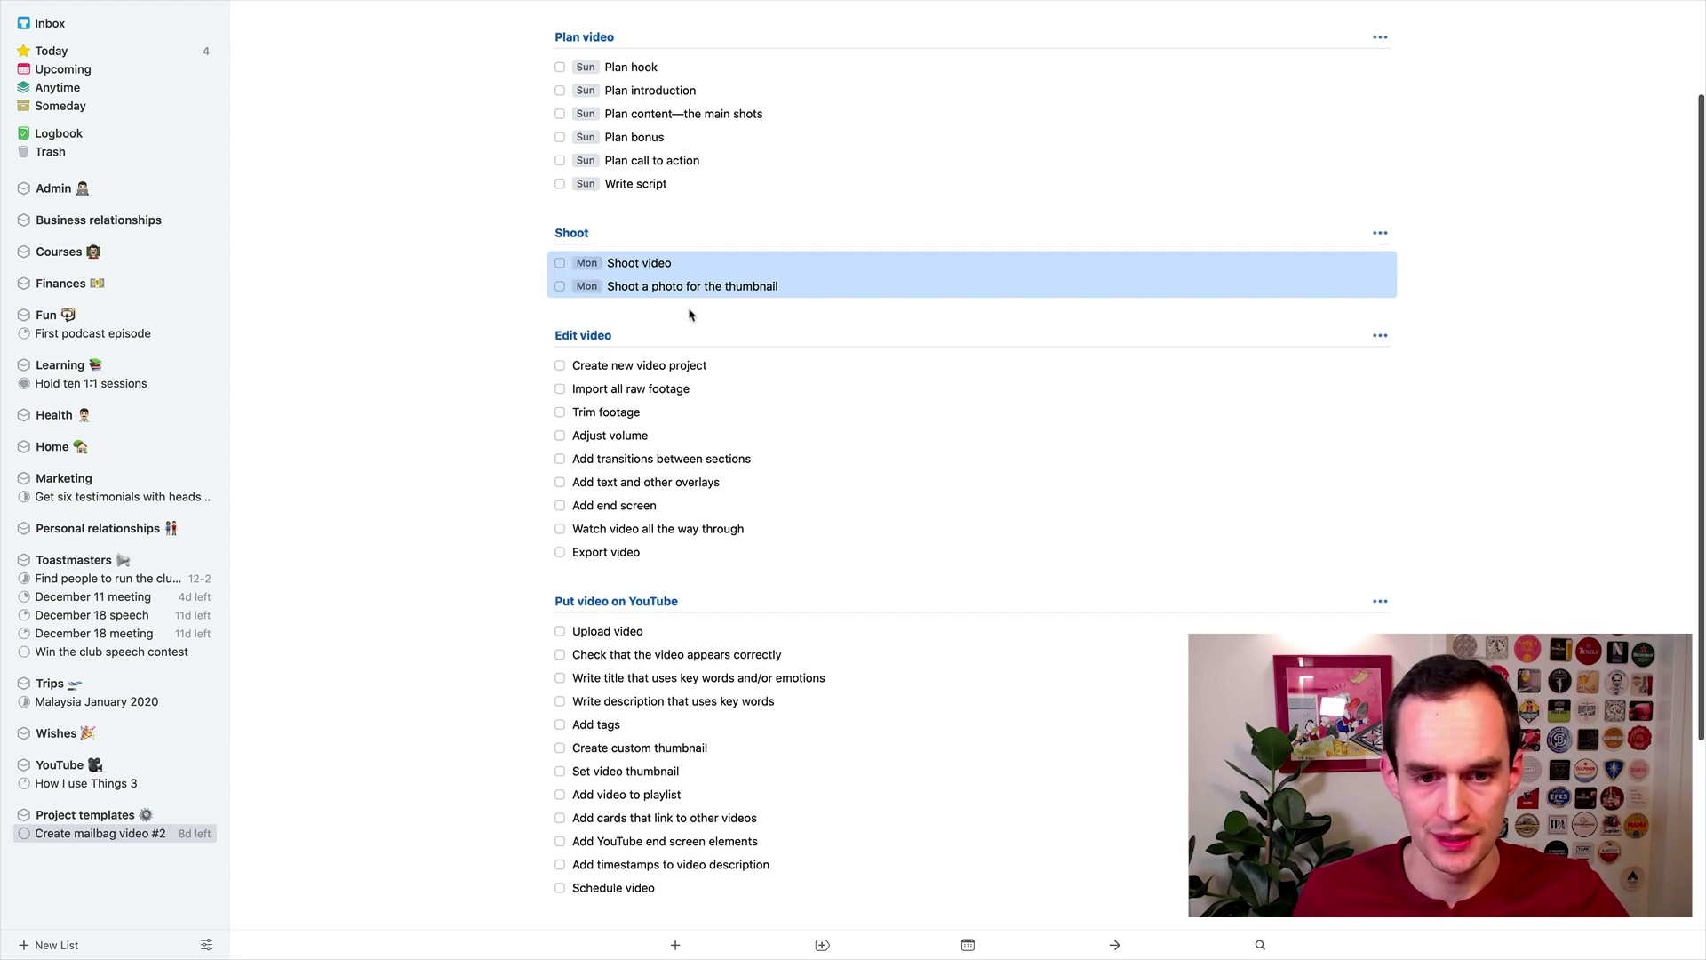
# Review the days from Monday to Wednesday in Upcoming and return to the "Create mailbag video #2" project.
pyautogui.scroll(-1, 684, 307)
pyautogui.click(662, 352)
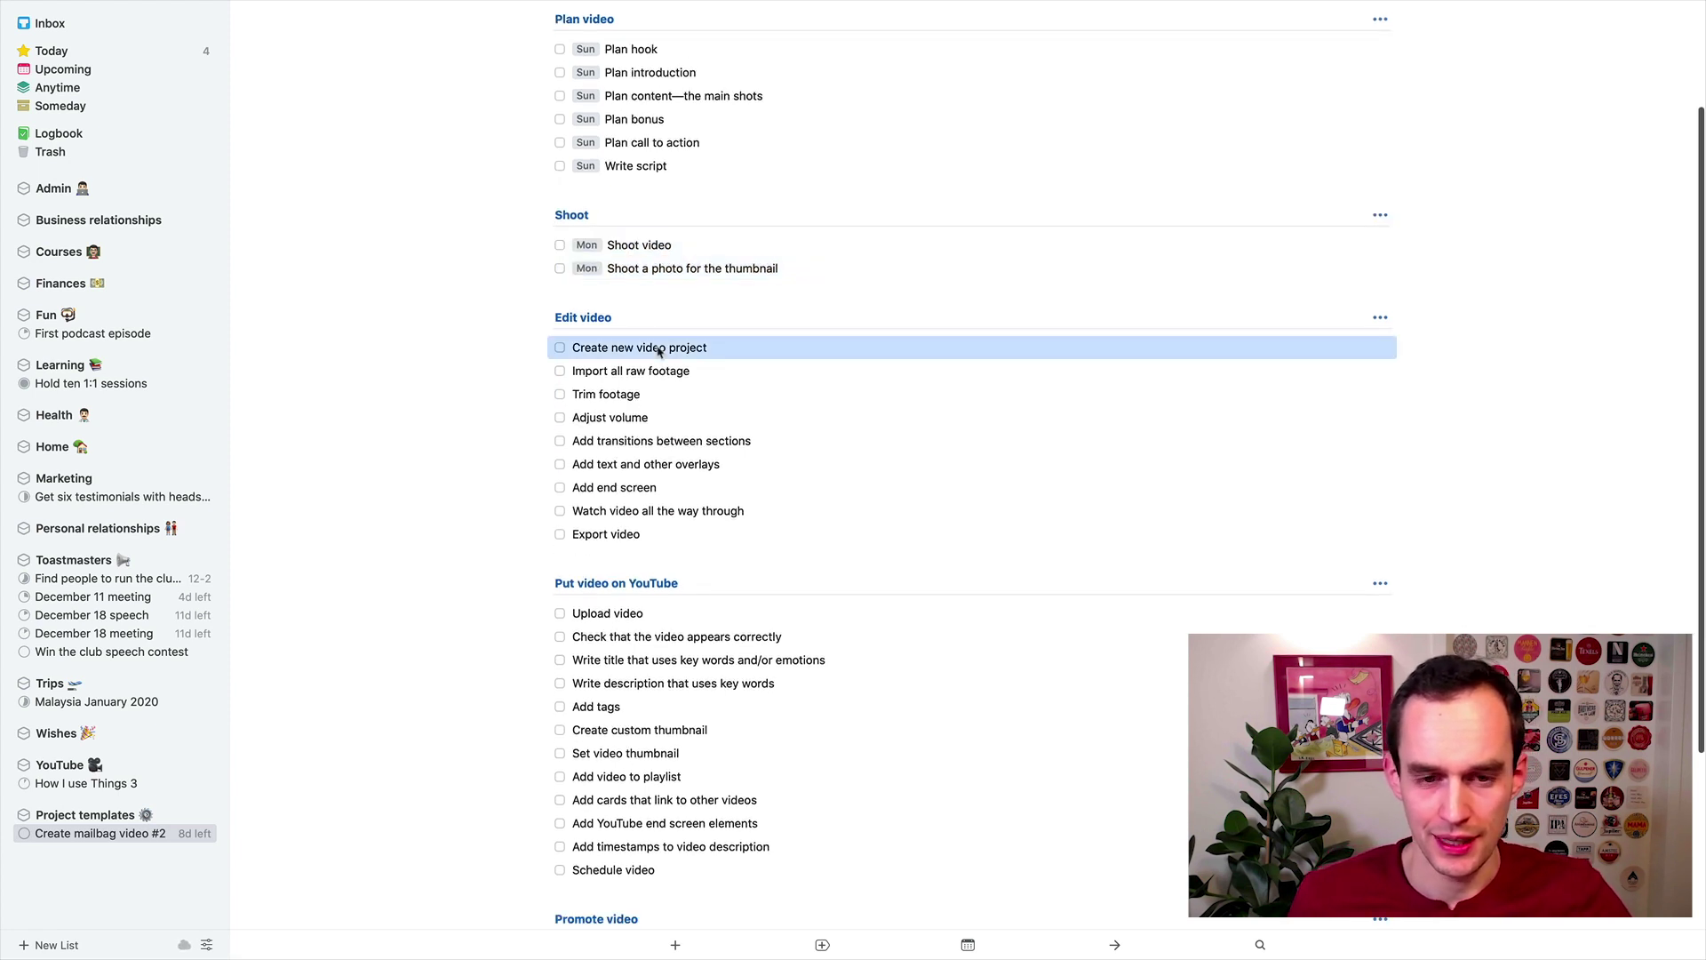
pyautogui.click(115, 69)
pyautogui.scroll(-5, 794, 410)
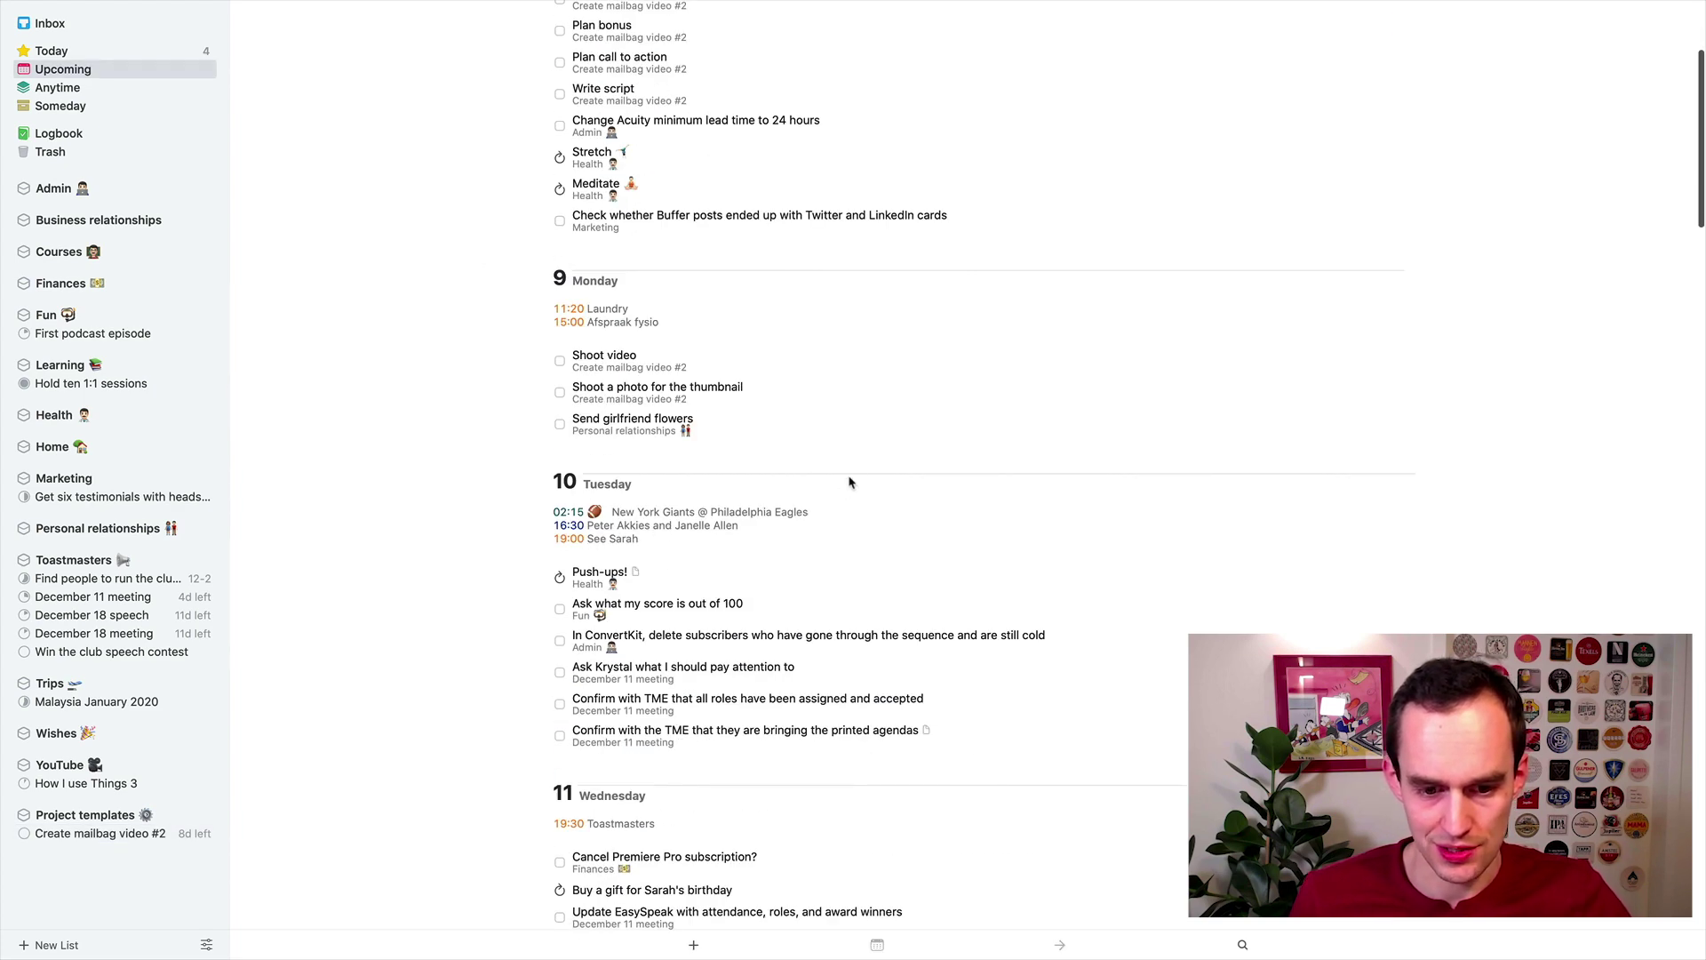
pyautogui.scroll(-3, 844, 484)
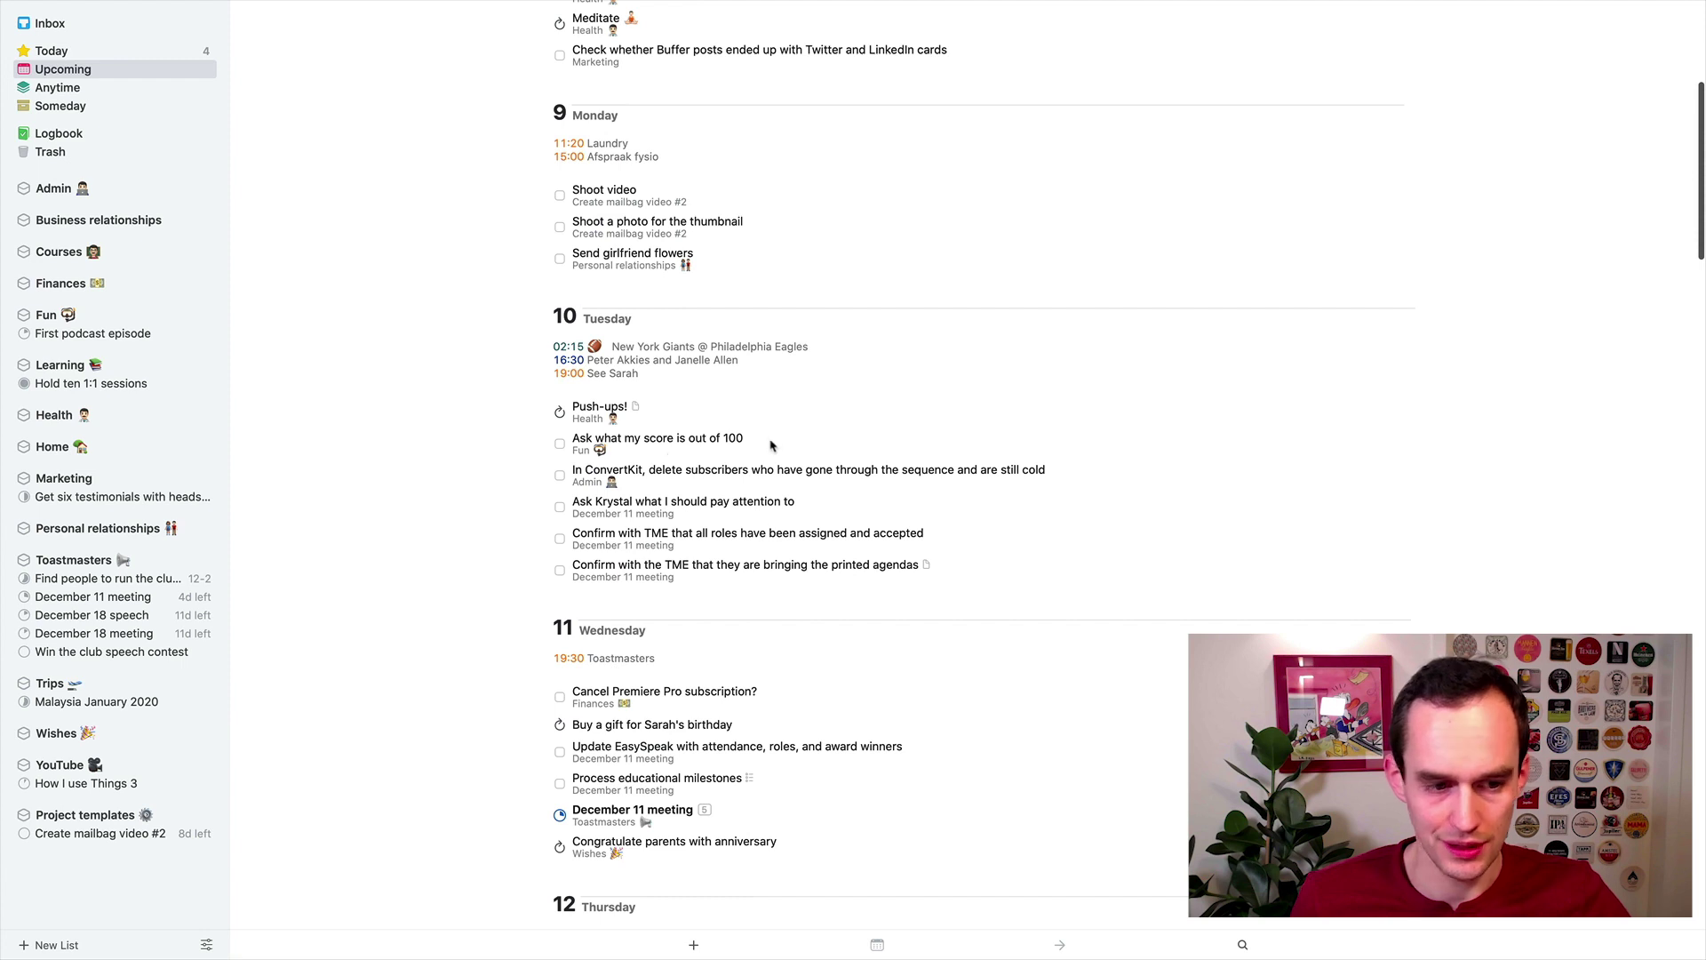
pyautogui.click(106, 834)
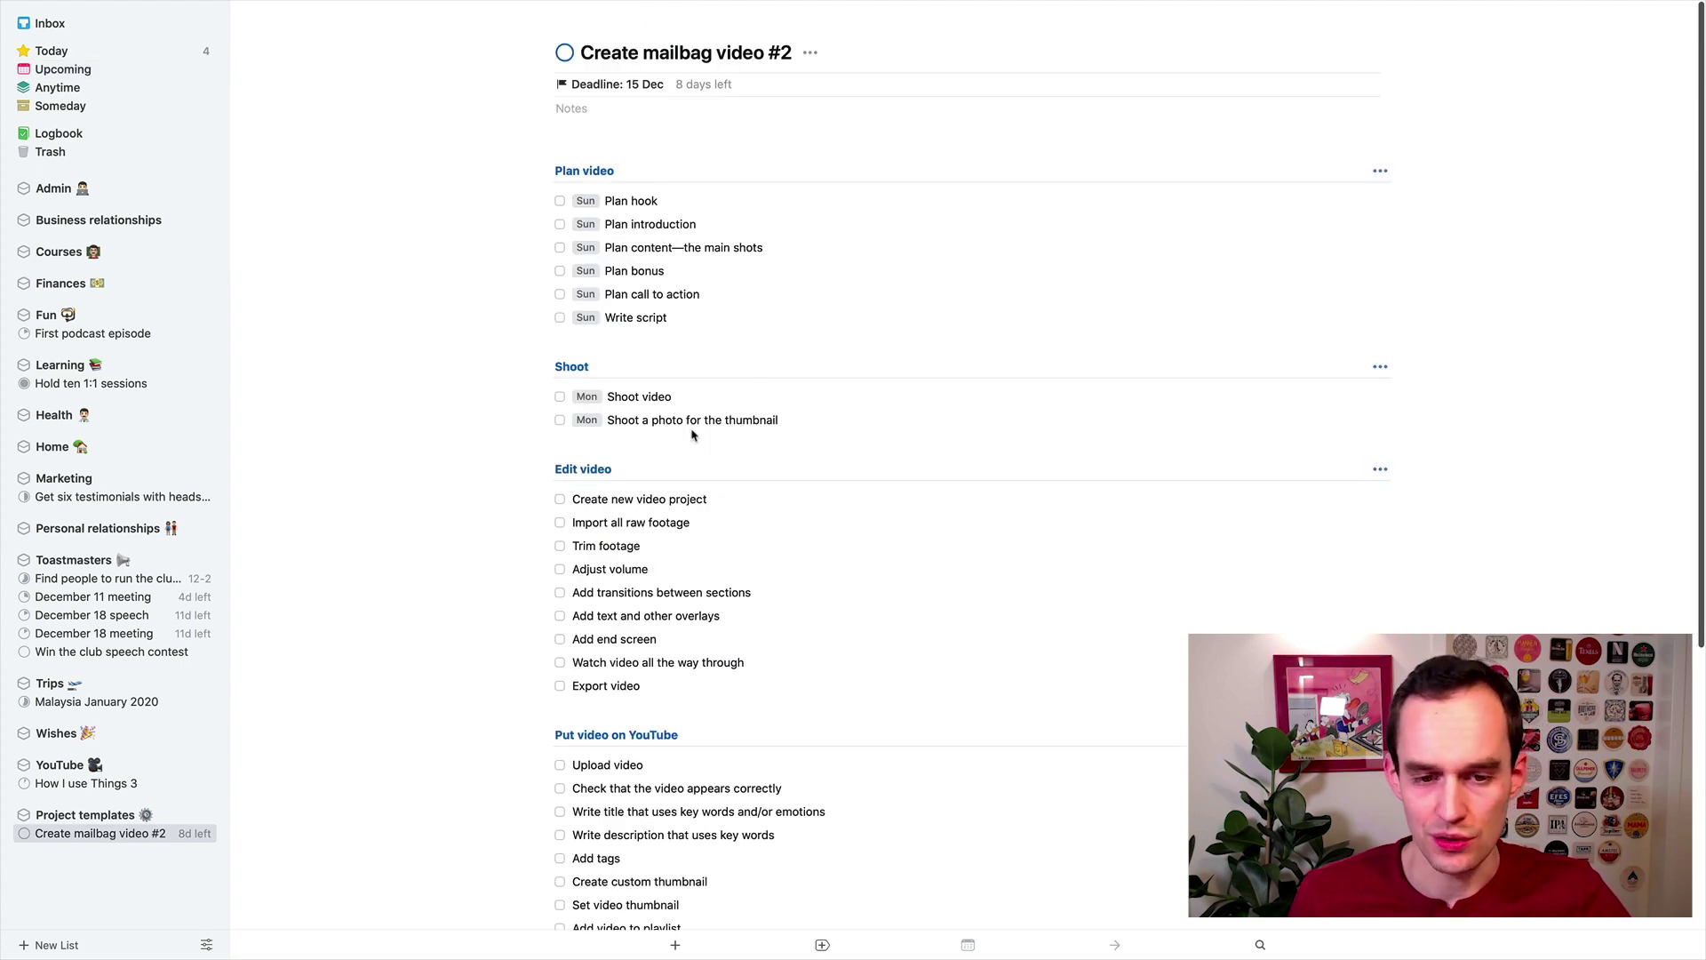
# Schedule all "Edit video" to-dos in the mailbag project, from "Create new video project" to "Export video", for Wednesday, Dec 11.
pyautogui.click(634, 500)
pyautogui.keyDown('shift'); pyautogui.click(627, 689); pyautogui.keyUp('shift')
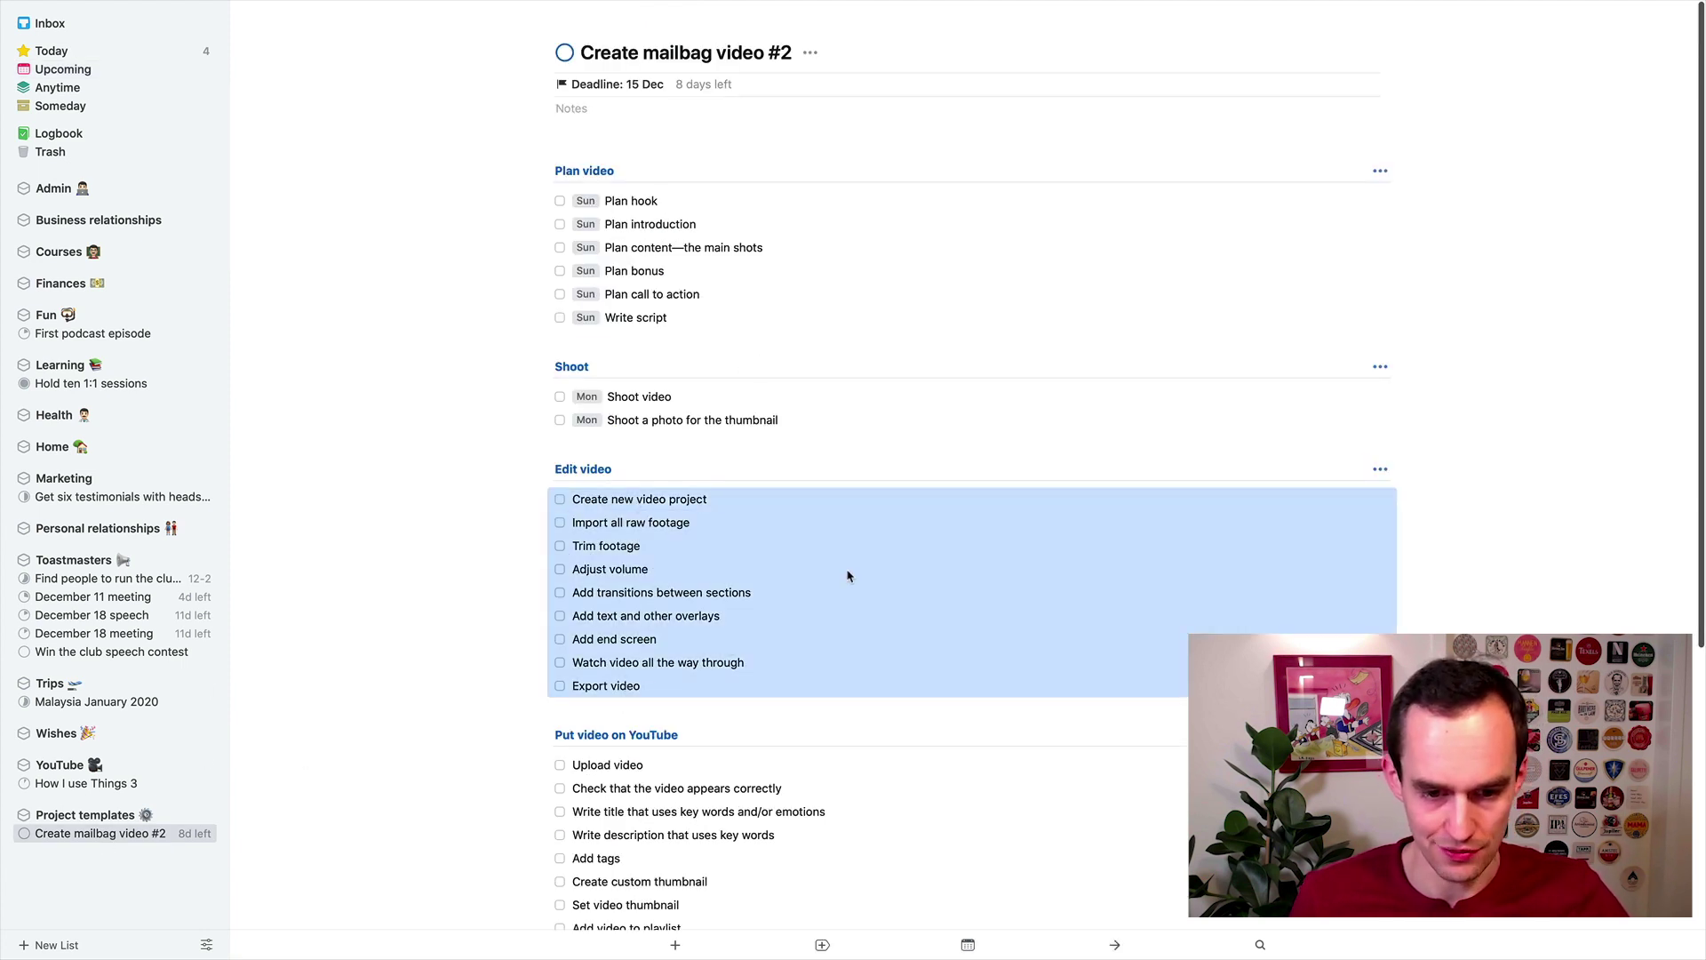
pyautogui.press('super+s')
pyautogui.write('Wednesday')
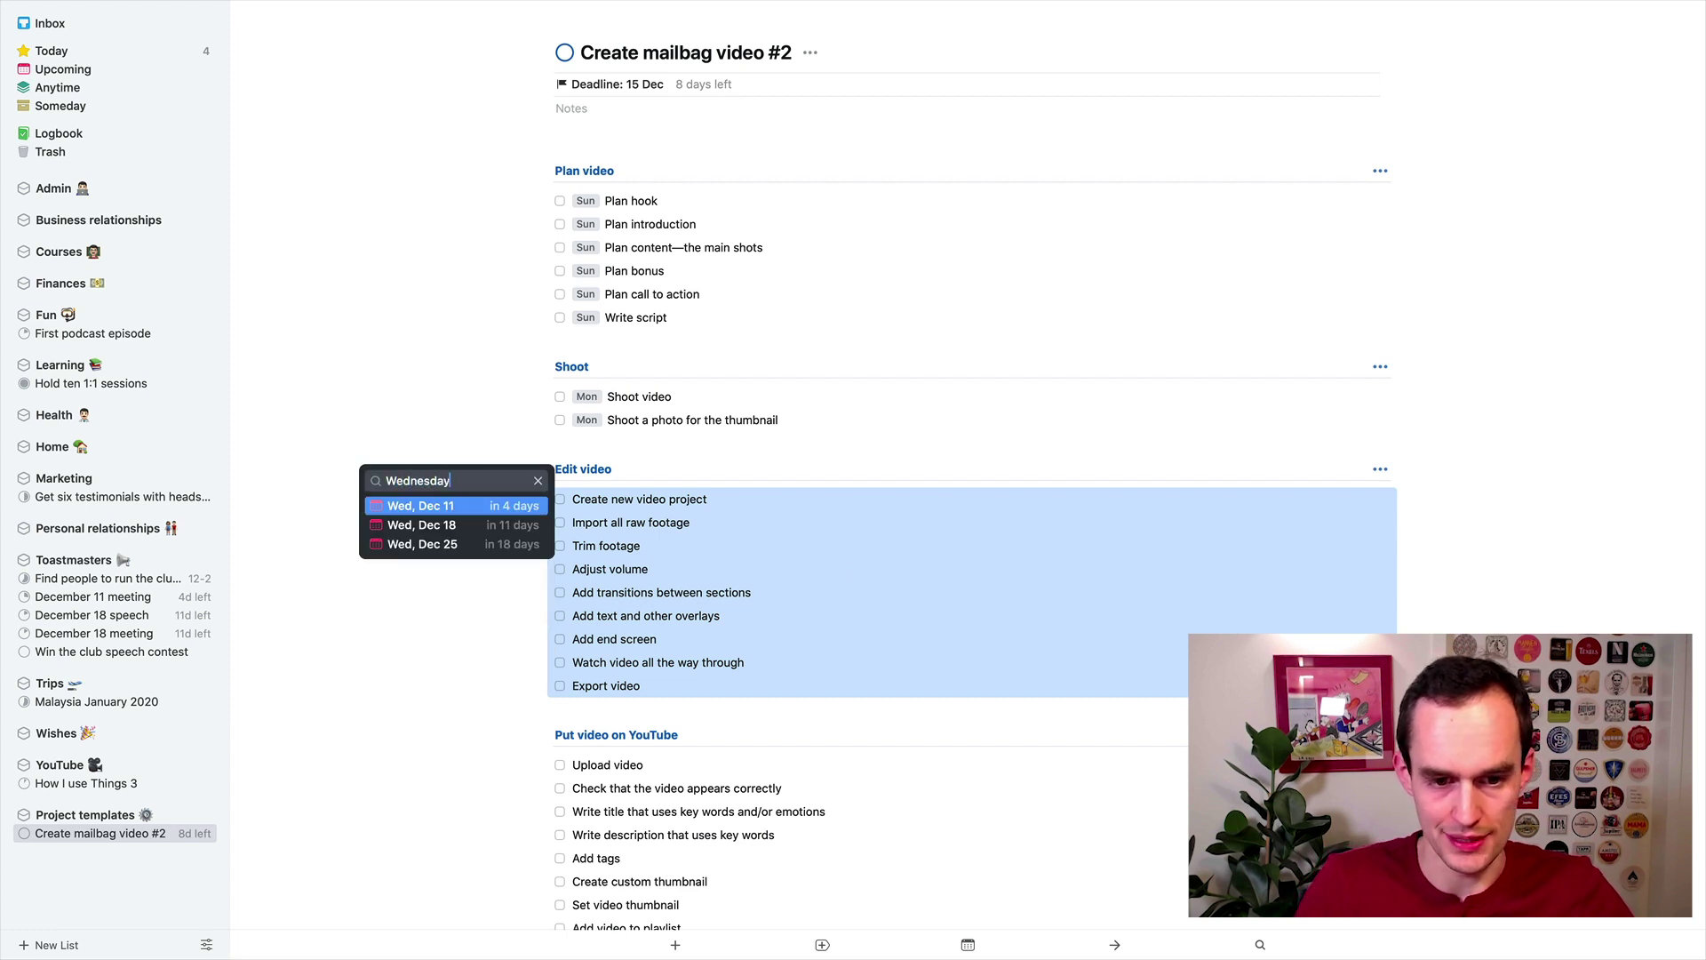
pyautogui.press('Return')
# Schedule all "Put video on YouTube" to-dos, from "Upload video" to "Schedule video", for Thursday, Dec 12.
pyautogui.scroll(-3, 845, 568)
pyautogui.click(705, 663)
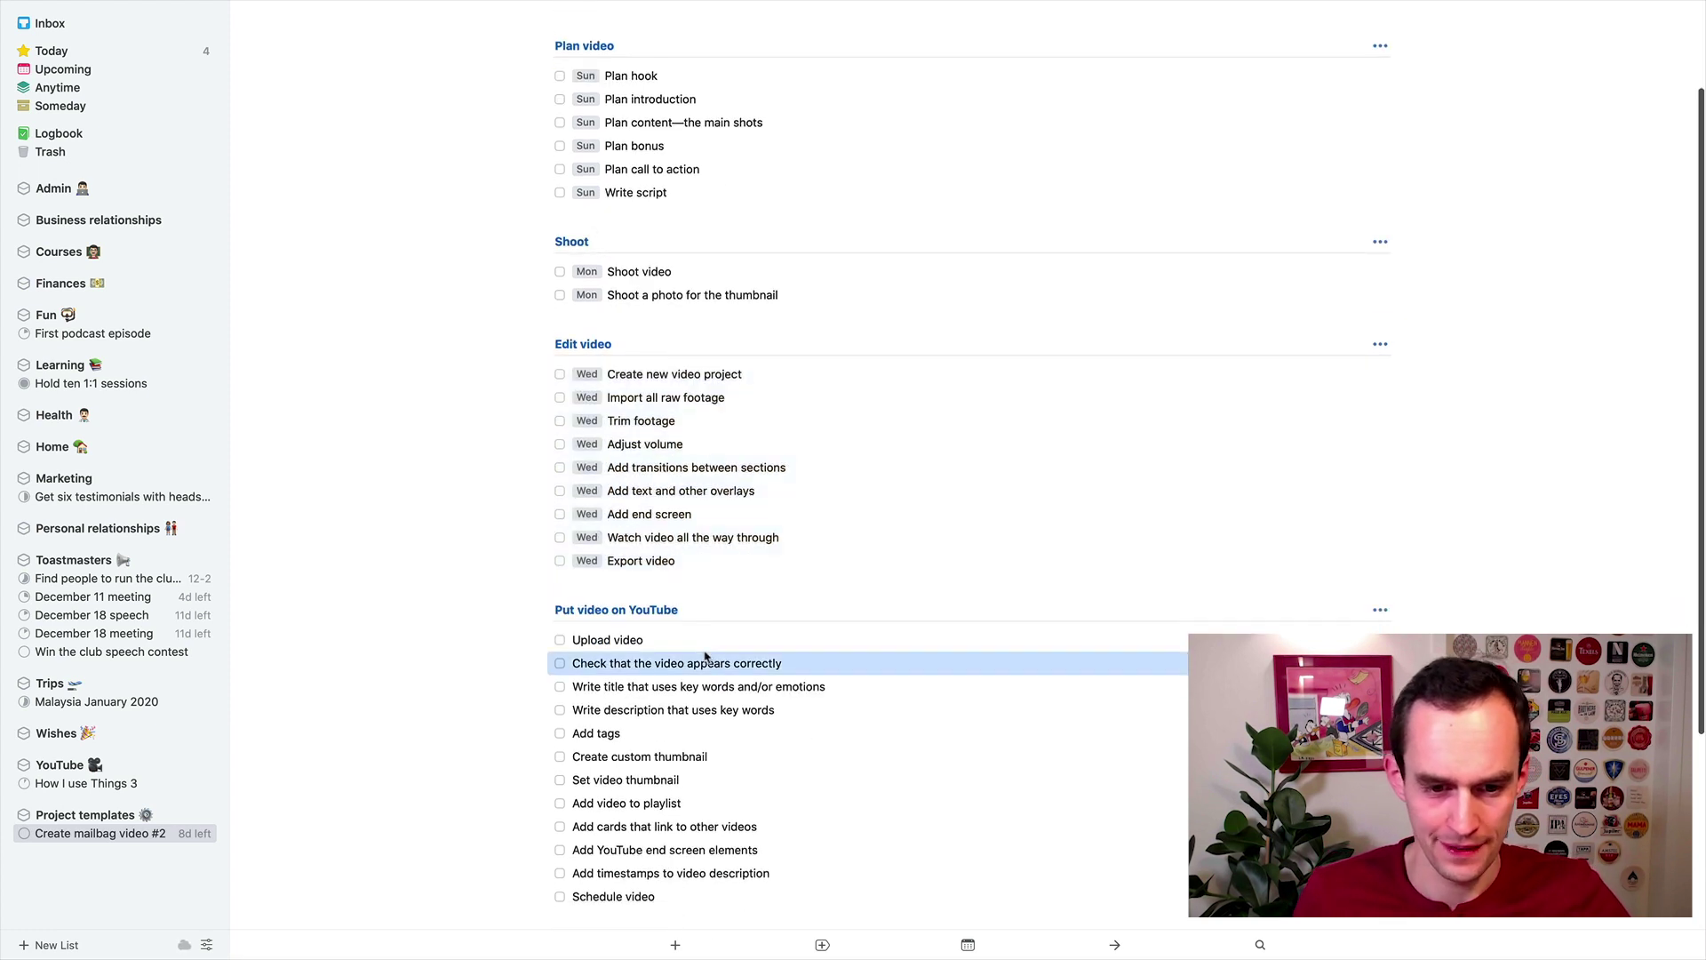
pyautogui.scroll(-3, 442, 389)
pyautogui.click(629, 449)
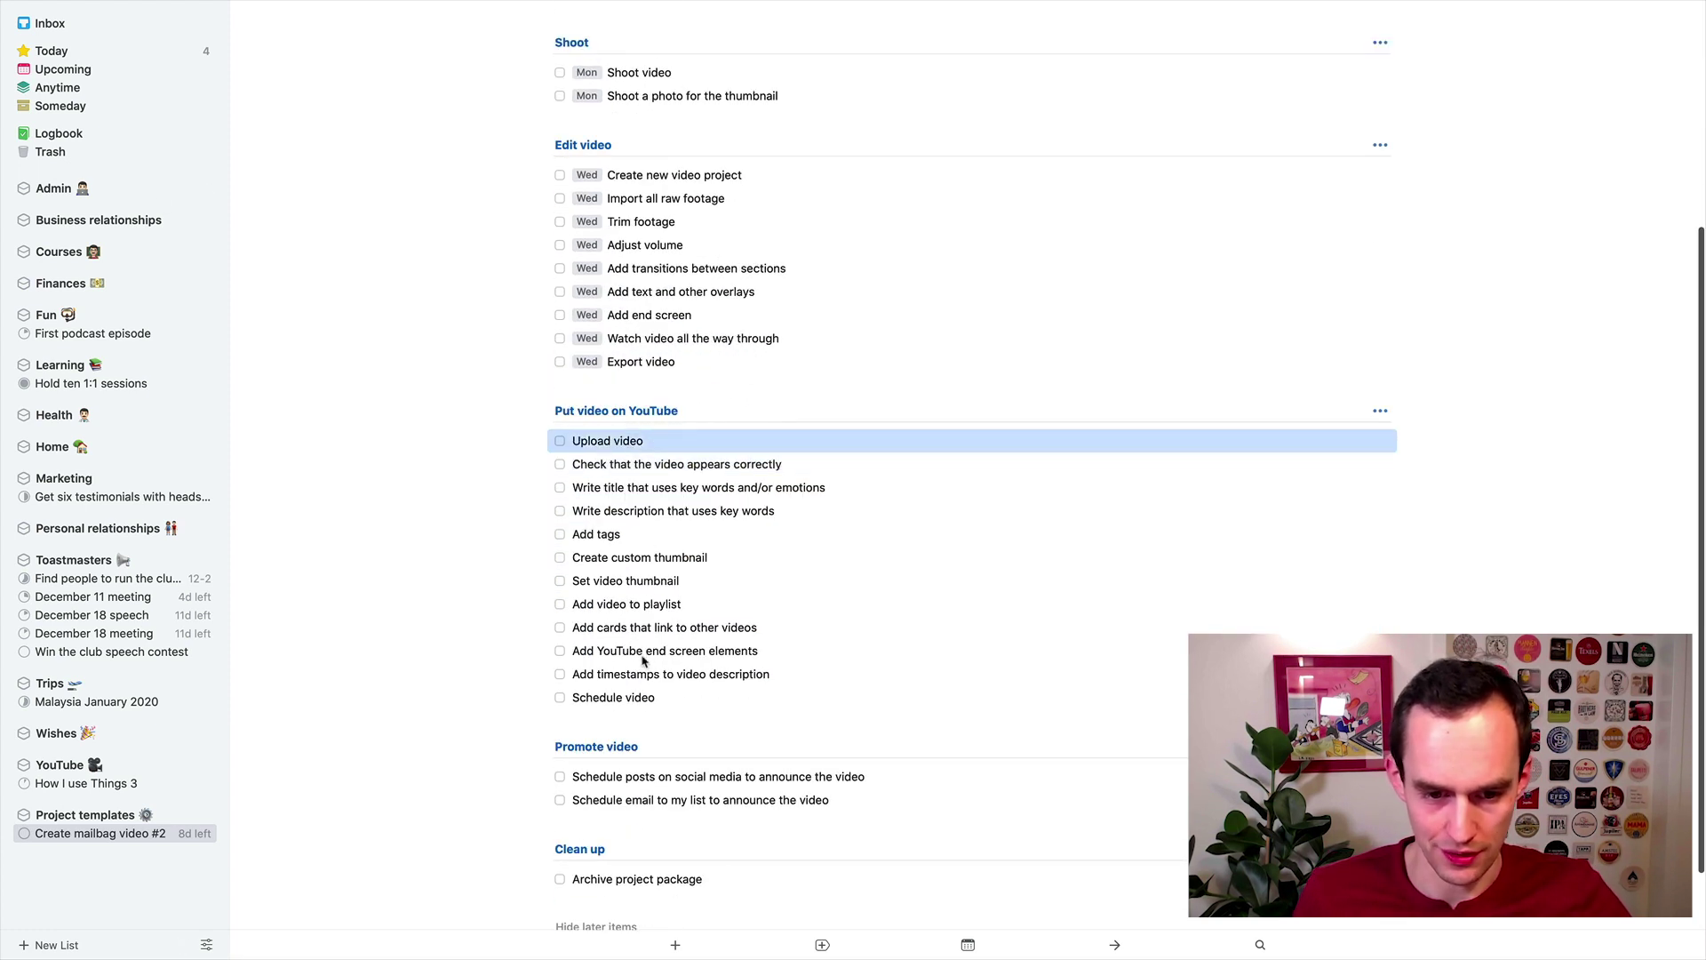
pyautogui.keyDown('shift'); pyautogui.click(633, 700); pyautogui.keyUp('shift')
pyautogui.press('super+s')
pyautogui.write('Thursda')
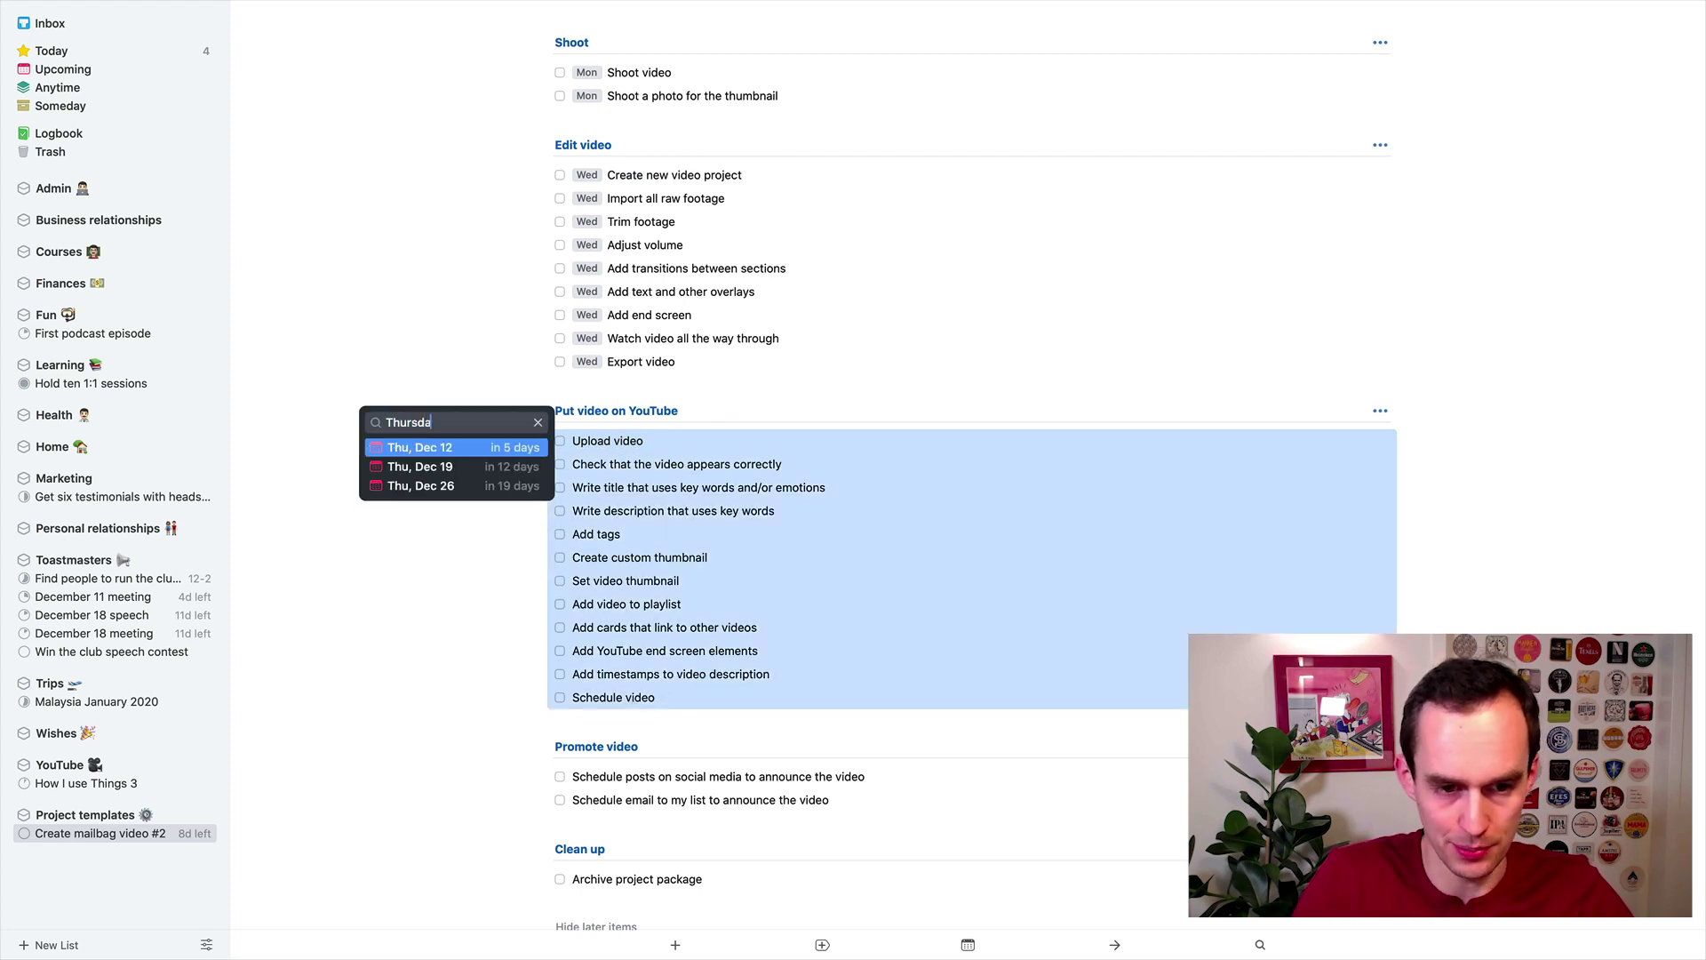
pyautogui.press('Return')
# Schedule both "Promote video" to-dos and the "Archive project package" to-do for Thursday, Dec 12.
pyautogui.click(673, 778)
pyautogui.keyDown('shift'); pyautogui.click(672, 799); pyautogui.keyUp('shift')
pyautogui.press('super+s')
pyautogui.write('Thursda')
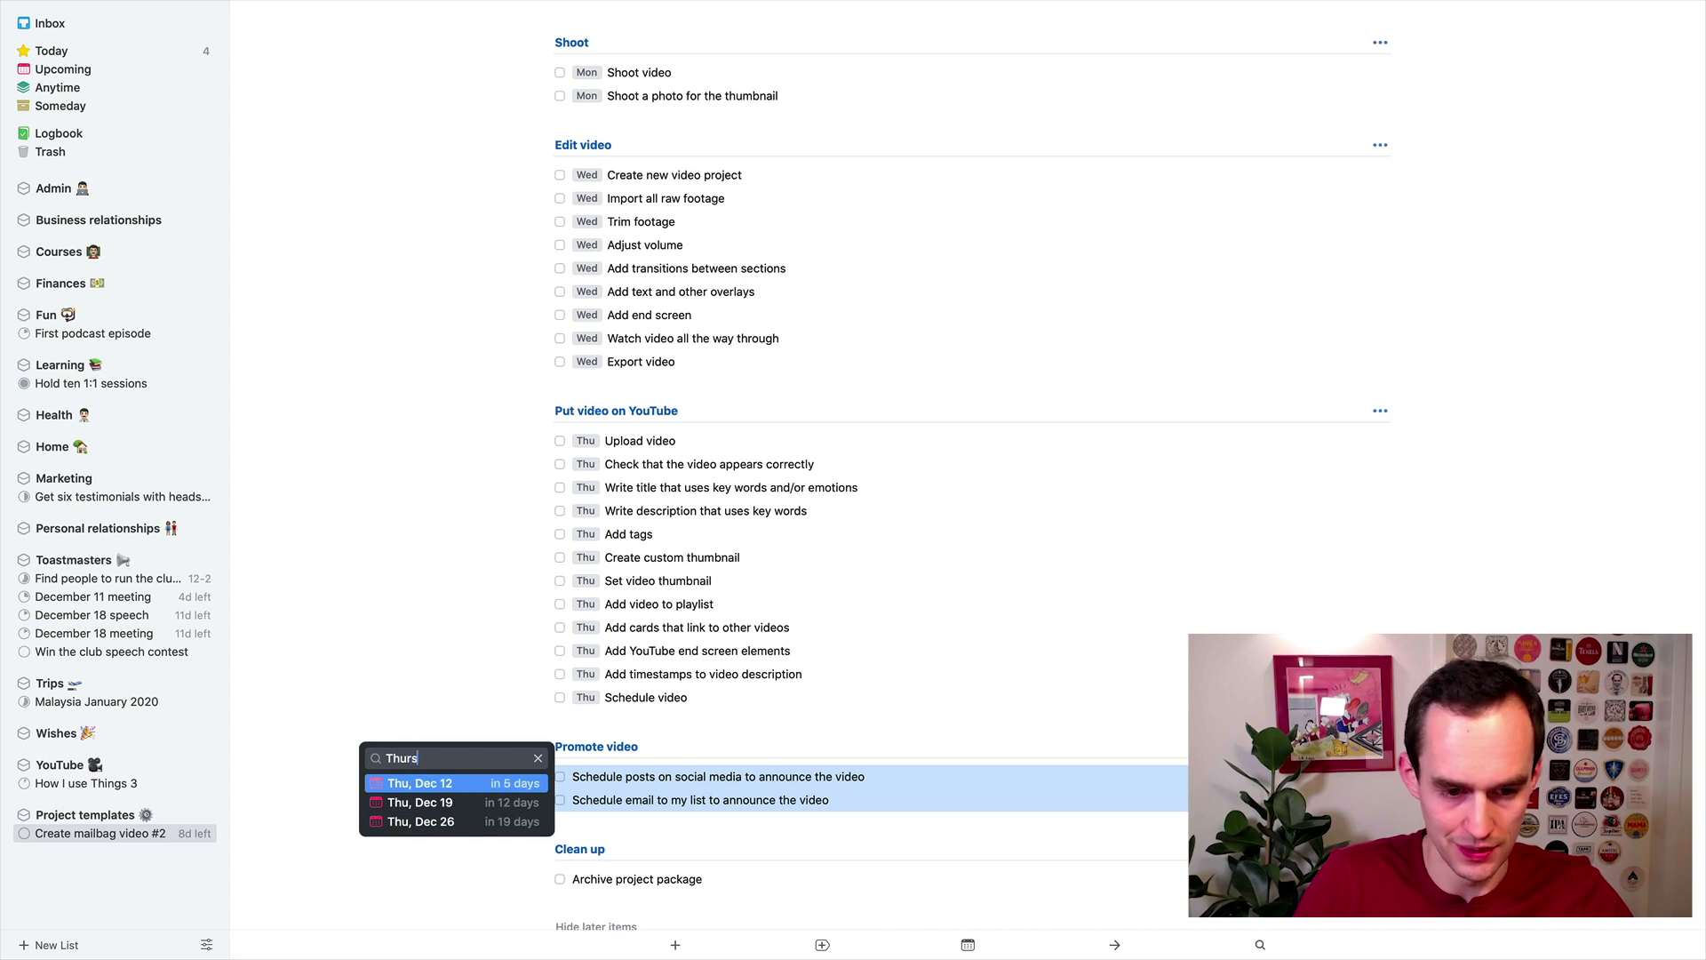
pyautogui.press('Return')
pyautogui.click(689, 883)
pyautogui.press('super+s')
pyautogui.write('Thursda')
pyautogui.press('Return')
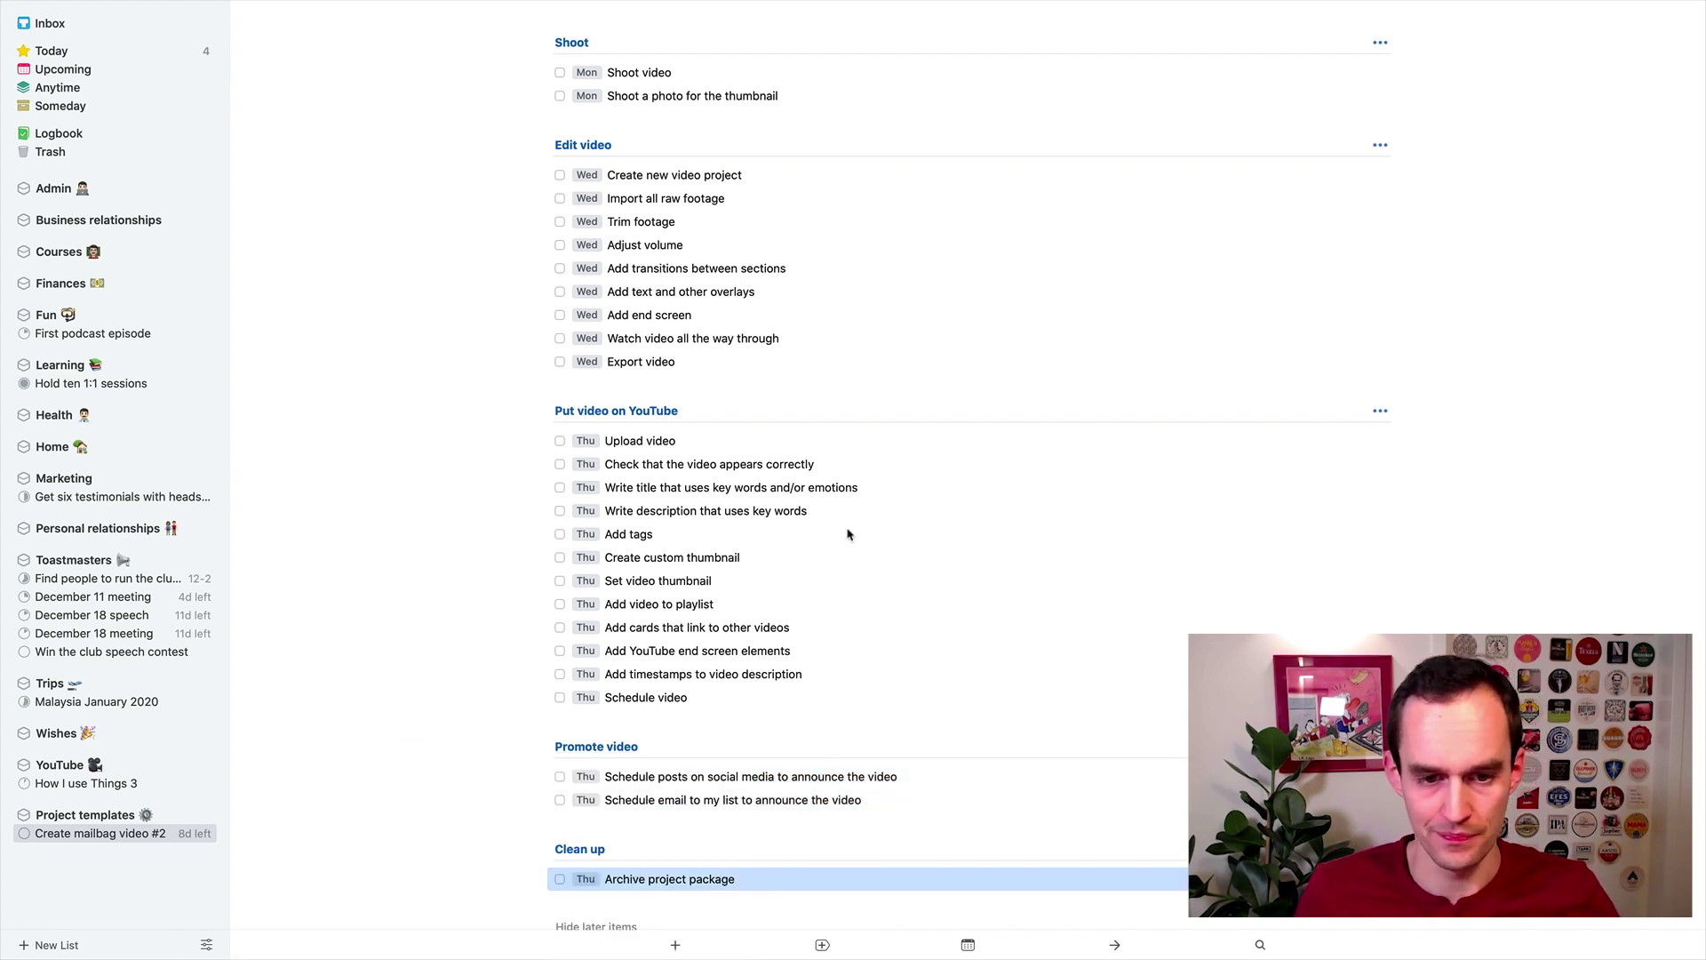
# Review the mailbag project's scheduled to-dos, compare them with the Upcoming list and return to the project.
pyautogui.click(891, 387)
pyautogui.scroll(-1, 889, 444)
pyautogui.scroll(5, 867, 445)
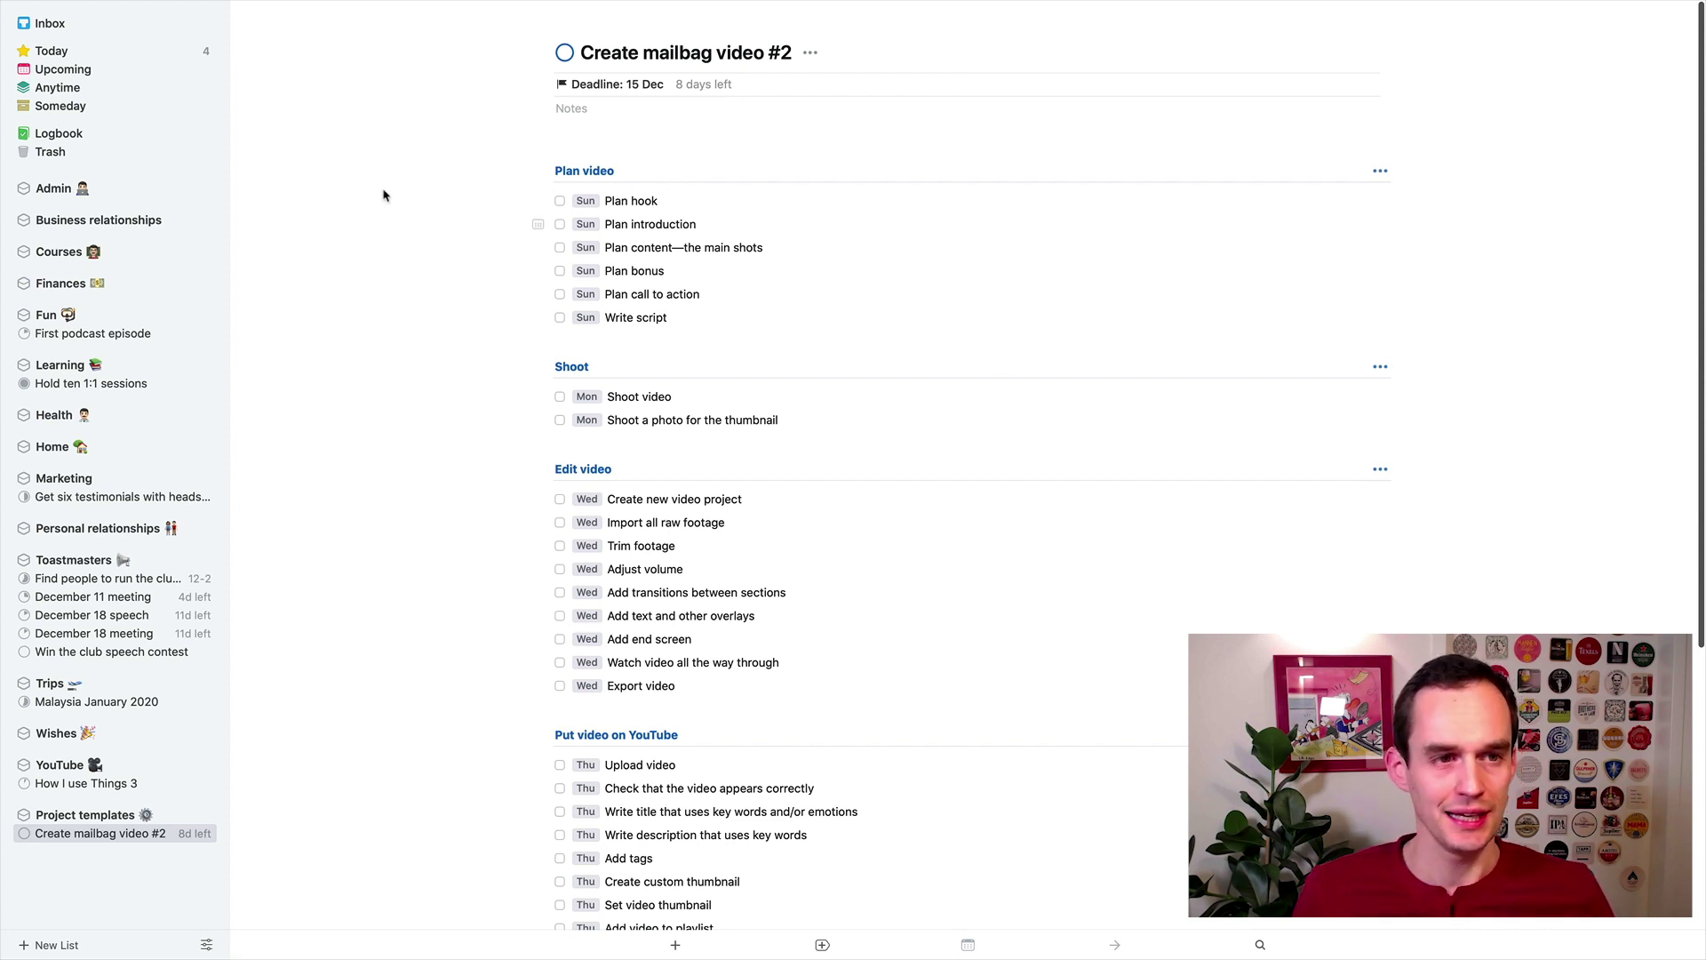
pyautogui.click(64, 68)
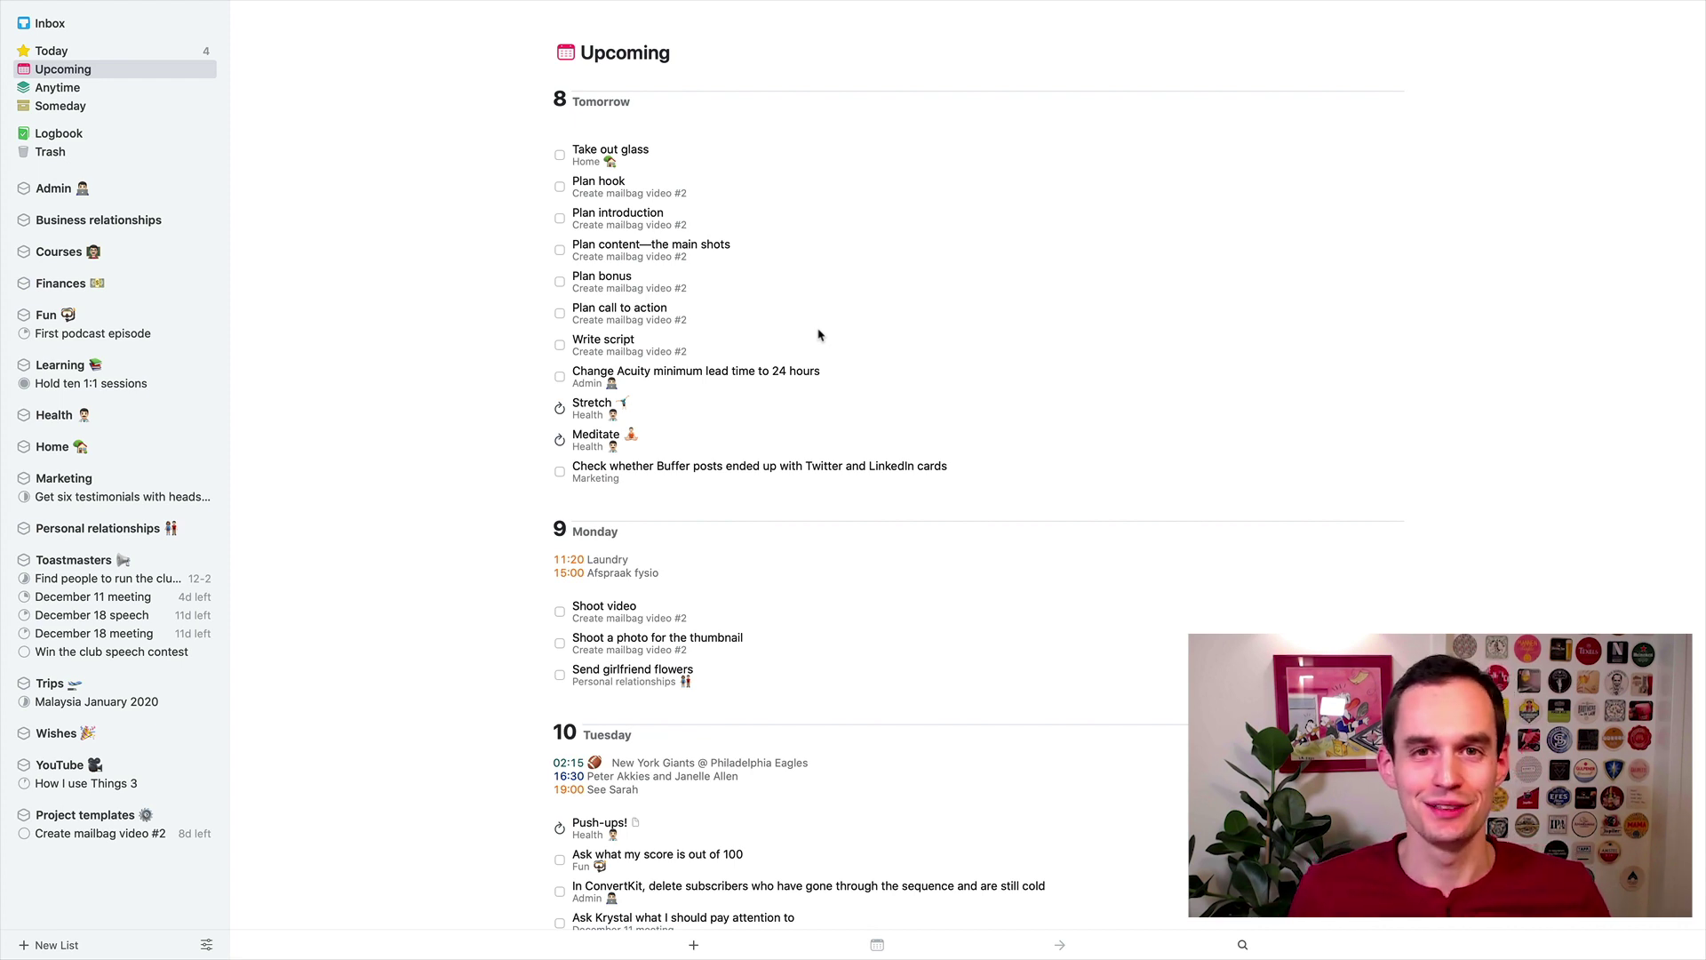
pyautogui.click(113, 833)
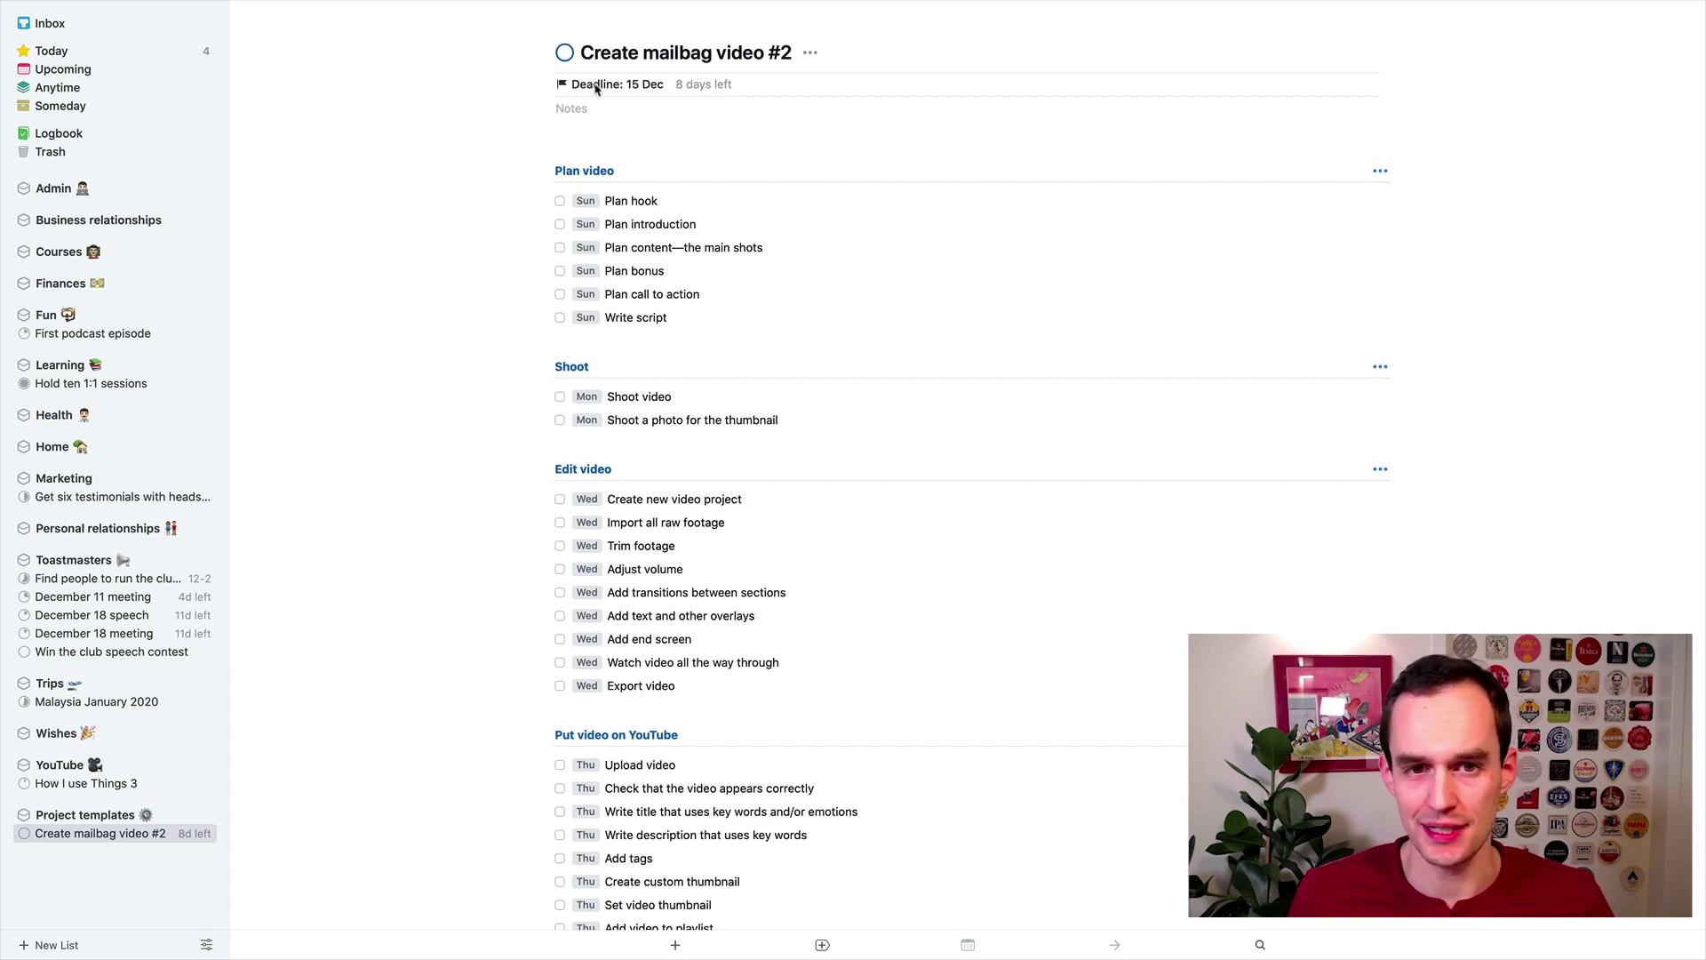
pyautogui.scroll(-8, 888, 564)
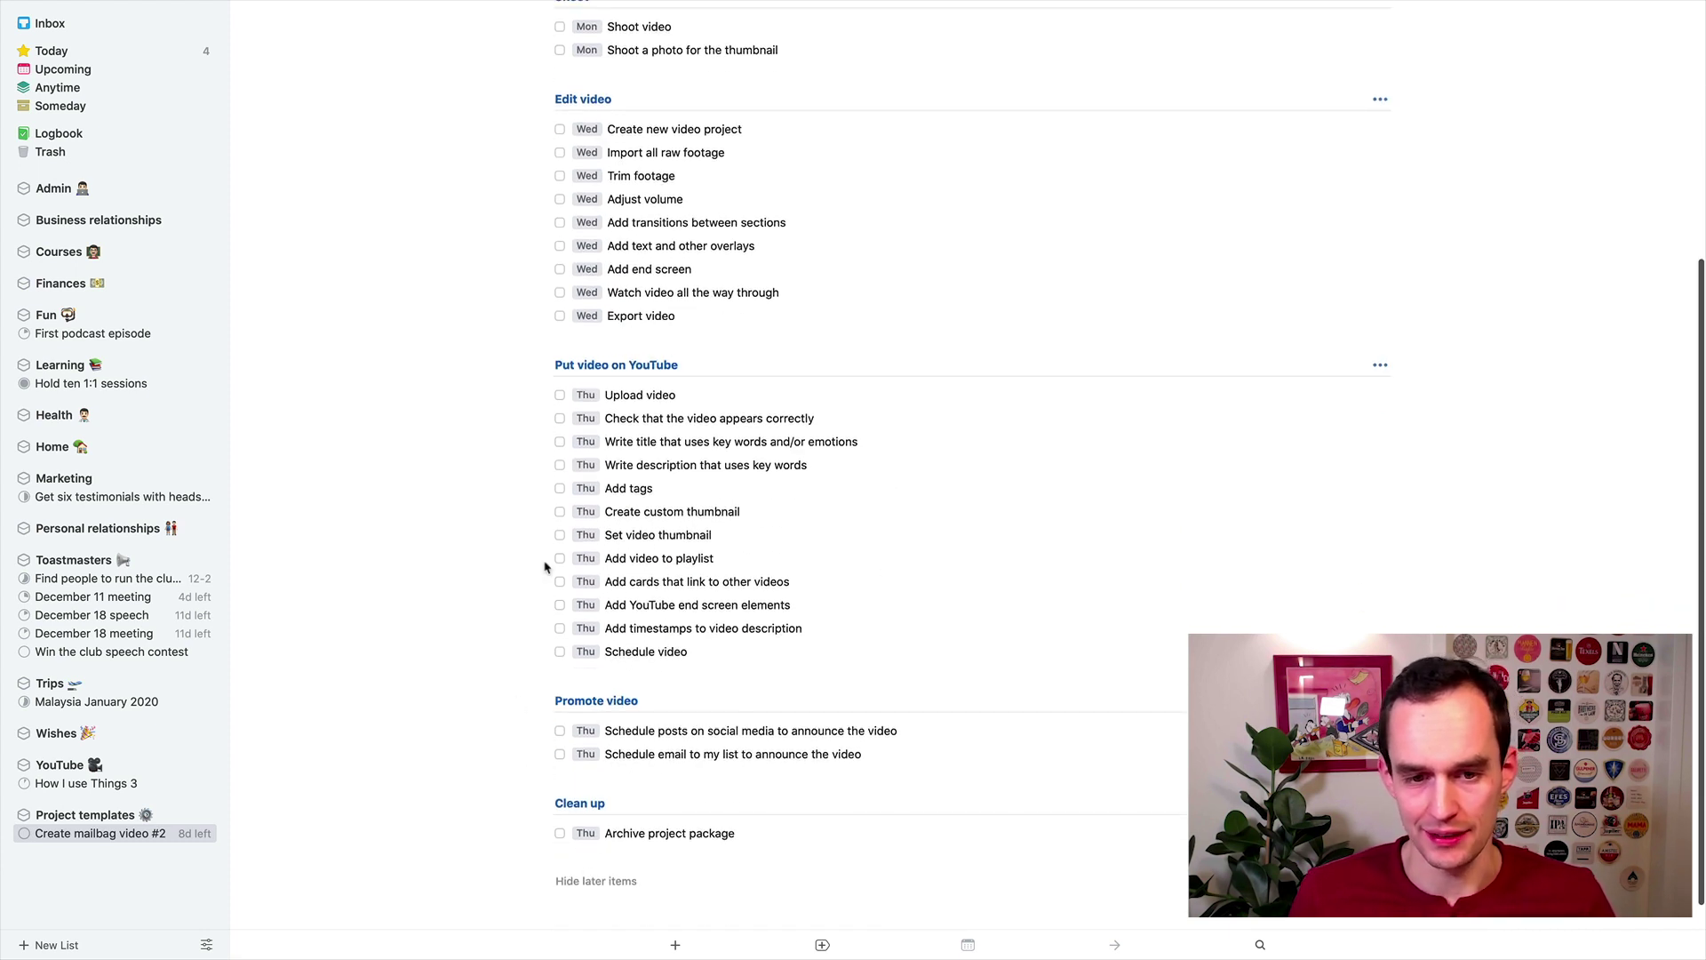
pyautogui.scroll(8, 758, 707)
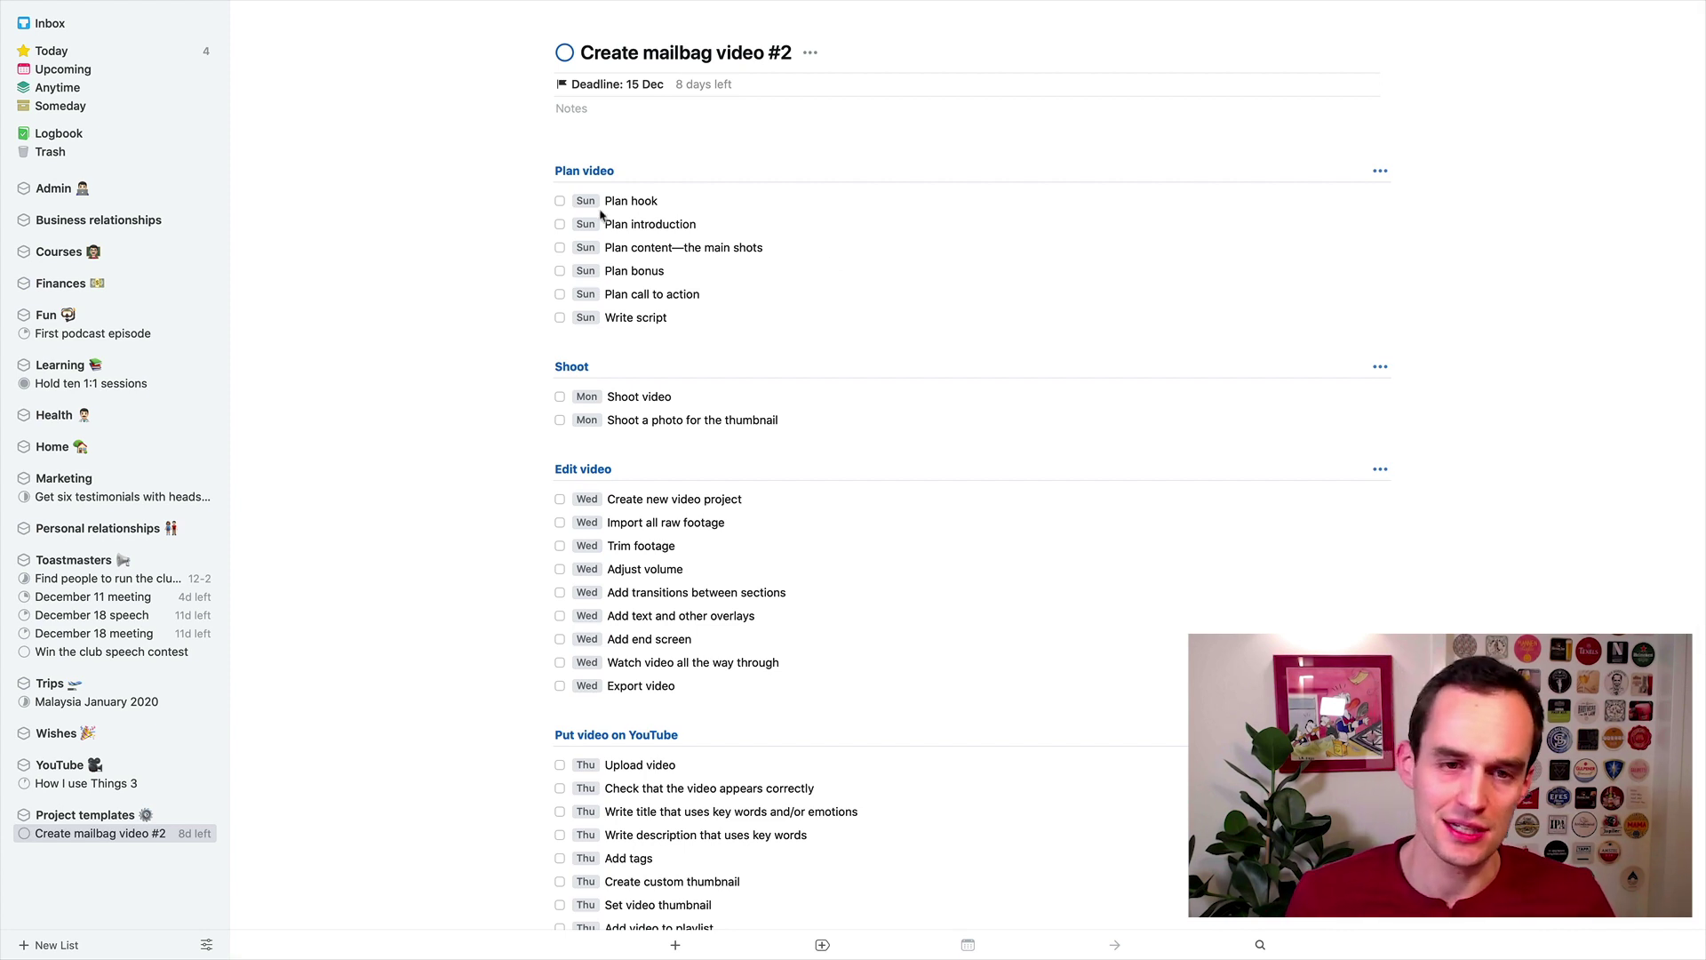
# Mark all to-dos under "Plan video" as completed and archive that heading.
pyautogui.click(560, 201)
pyautogui.click(560, 224)
pyautogui.click(560, 271)
pyautogui.click(560, 294)
pyautogui.click(560, 318)
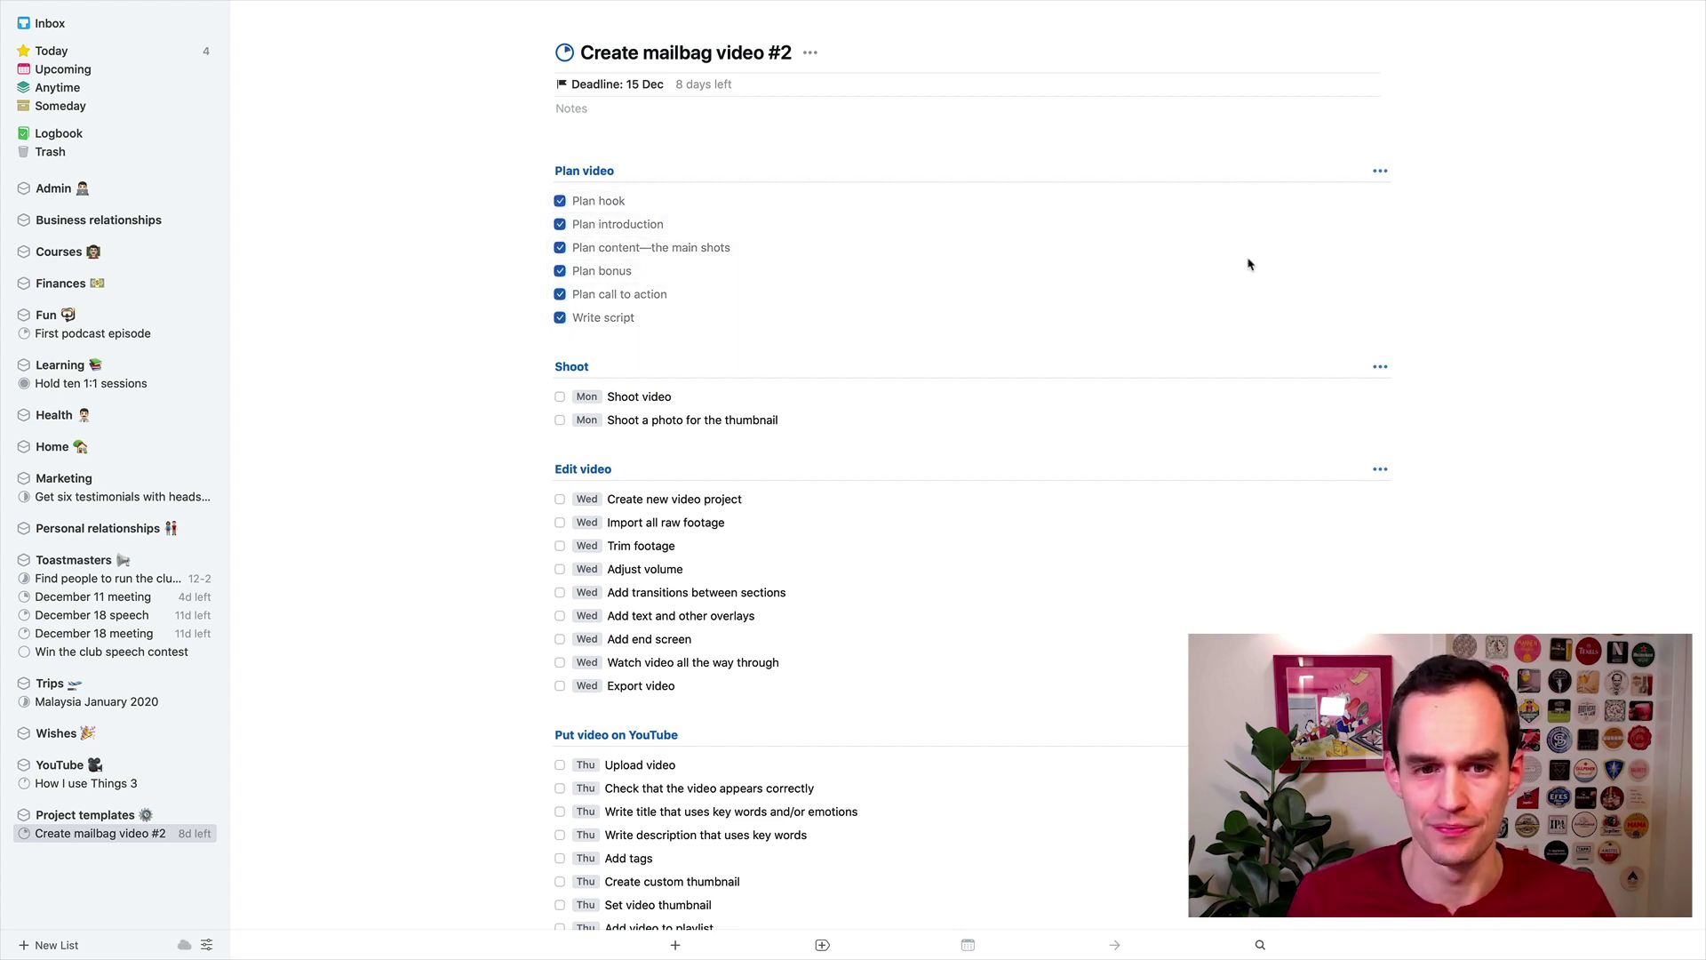
pyautogui.click(1380, 173)
pyautogui.click(1379, 201)
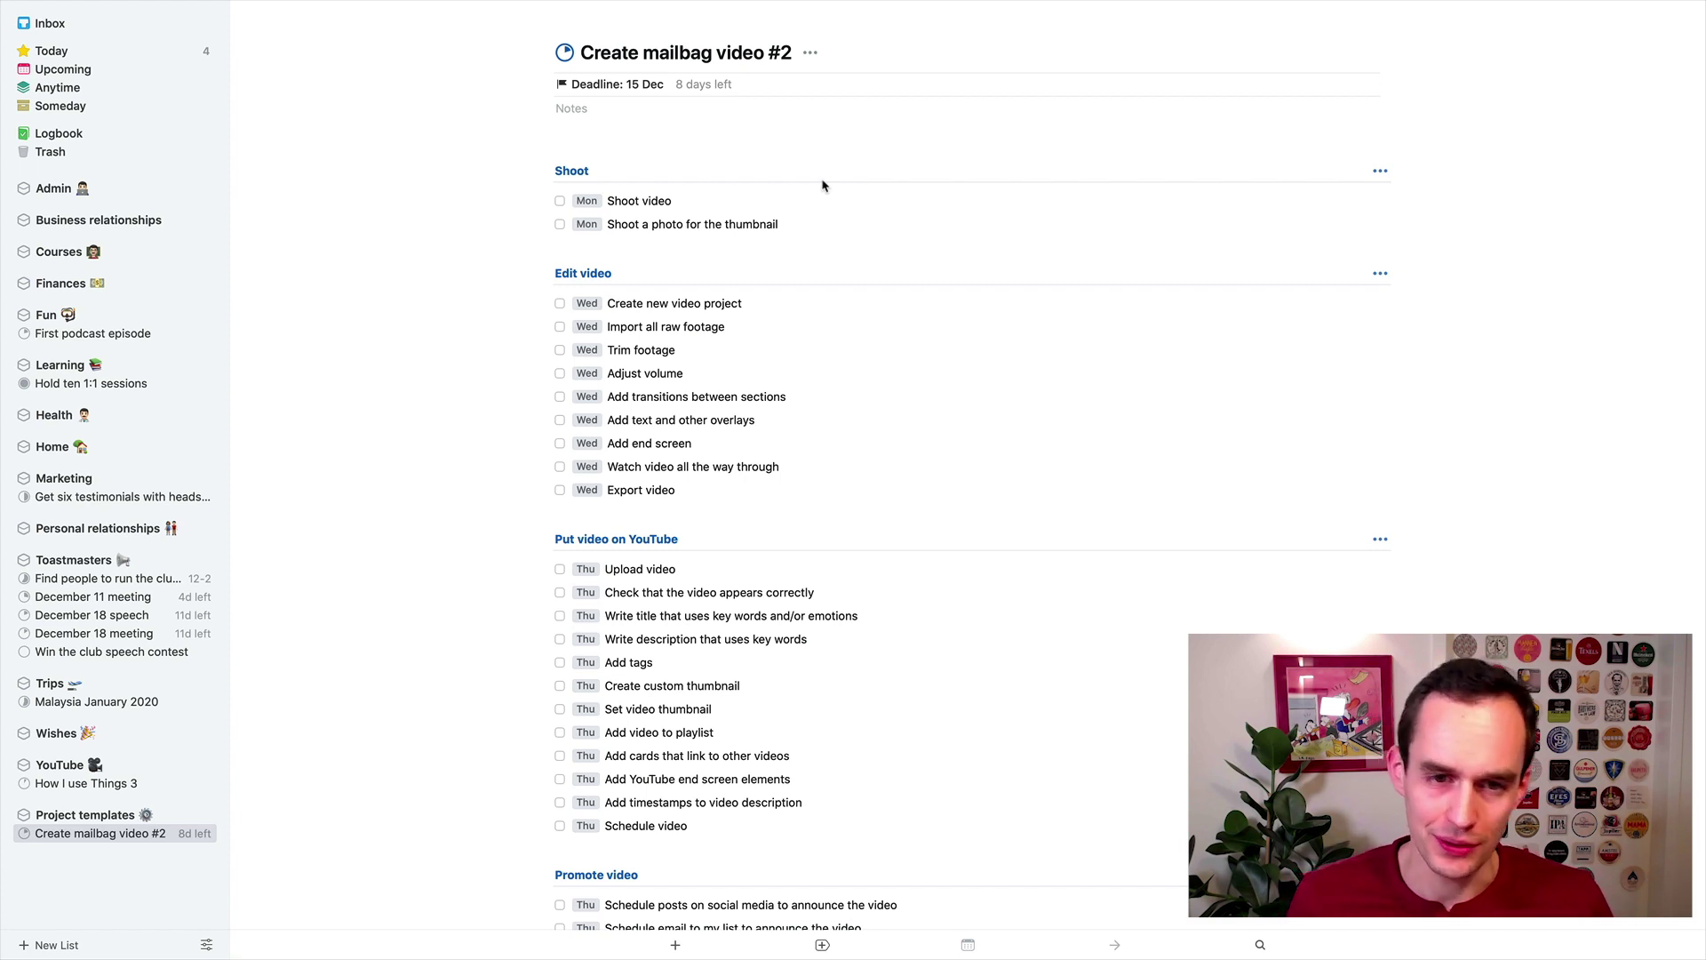
# In Upcoming, reschedule Tuesday's last four to-dos, from the ConvertKit subscriber cleanup to the printed agendas confirmation, to Wednesday.
pyautogui.click(658, 203)
pyautogui.click(652, 228)
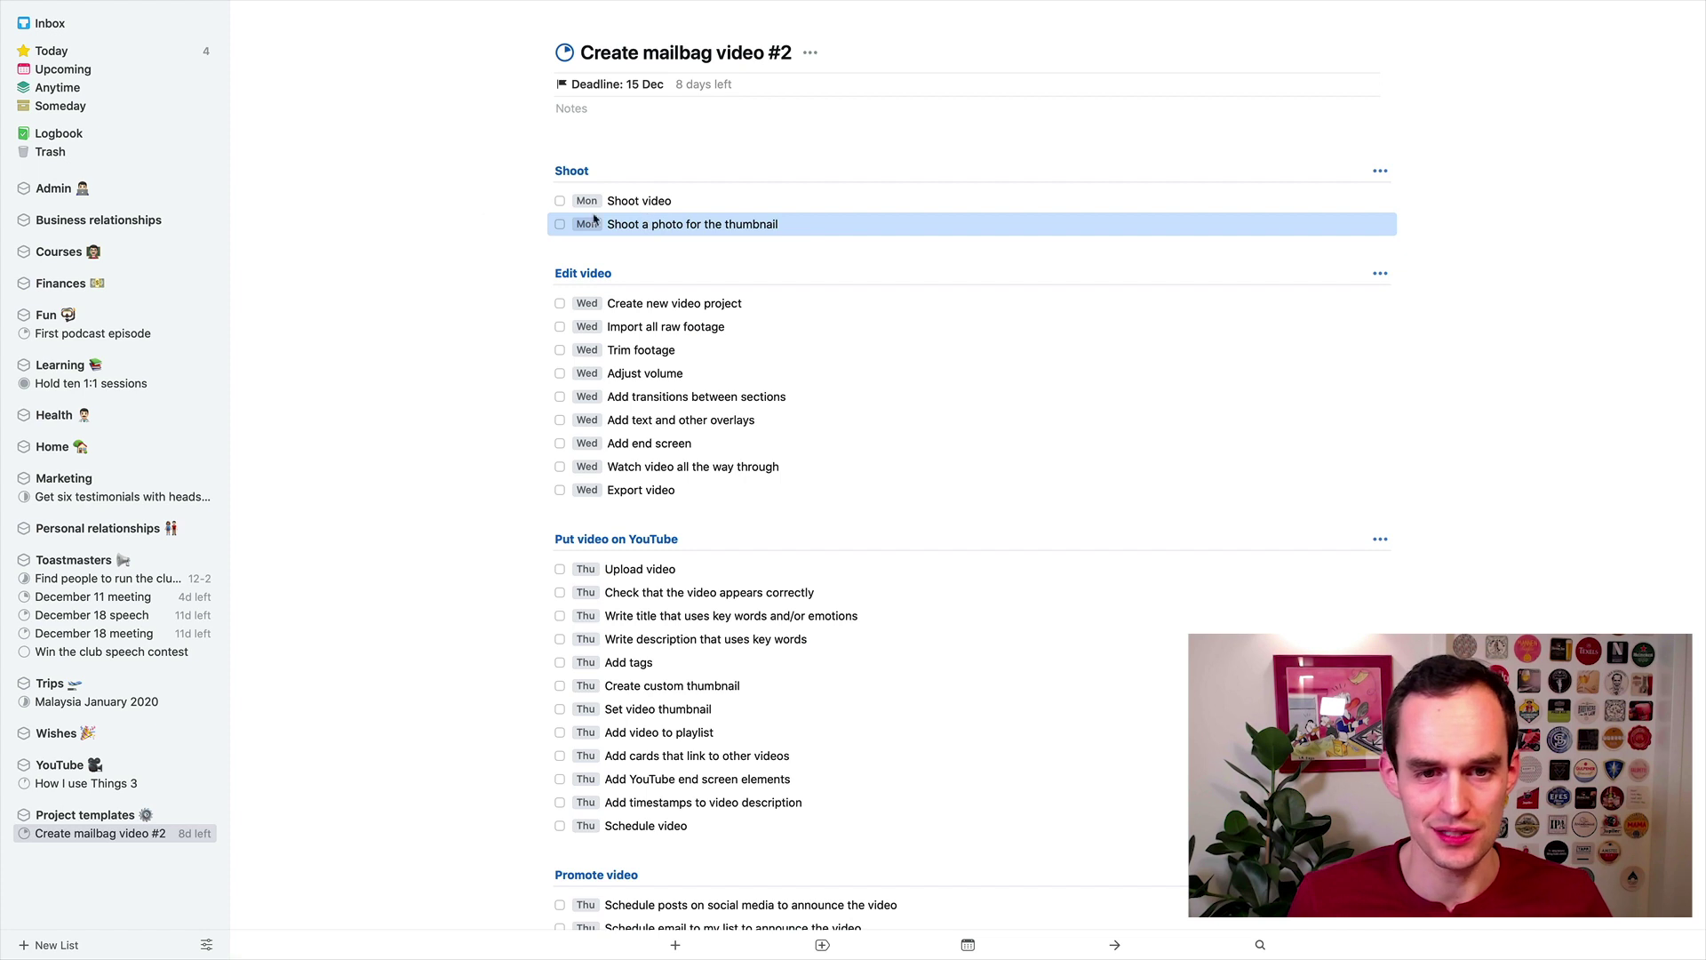
pyautogui.click(51, 76)
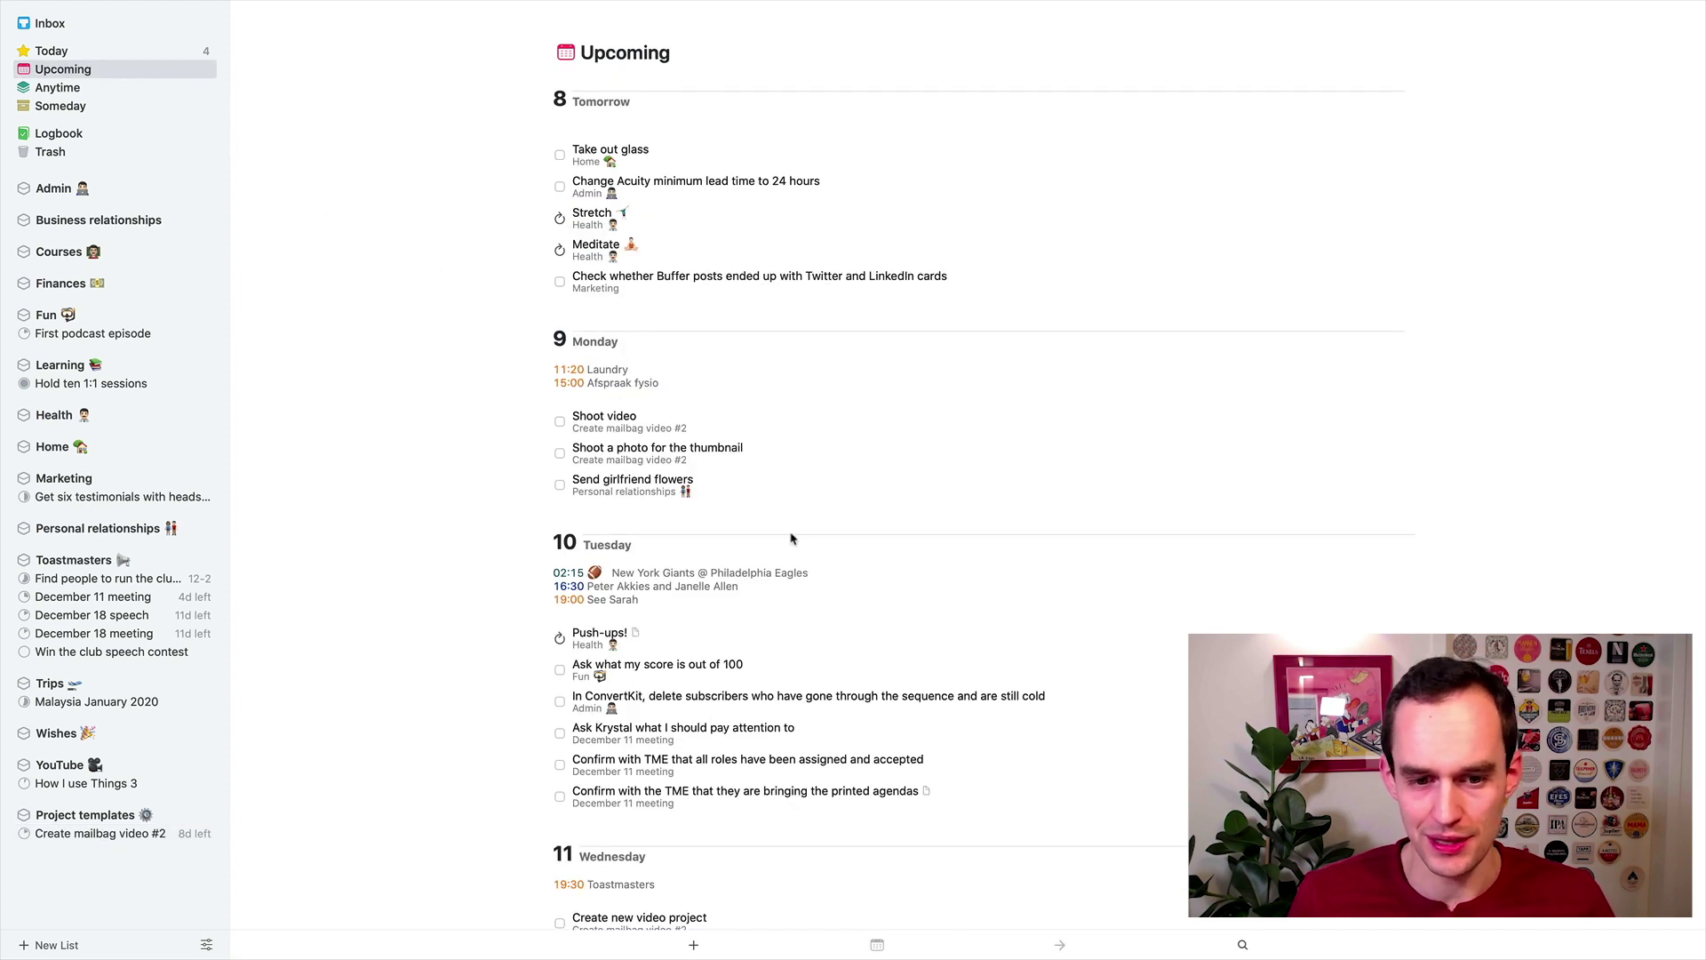
pyautogui.scroll(-1, 623, 551)
pyautogui.scroll(1, 845, 471)
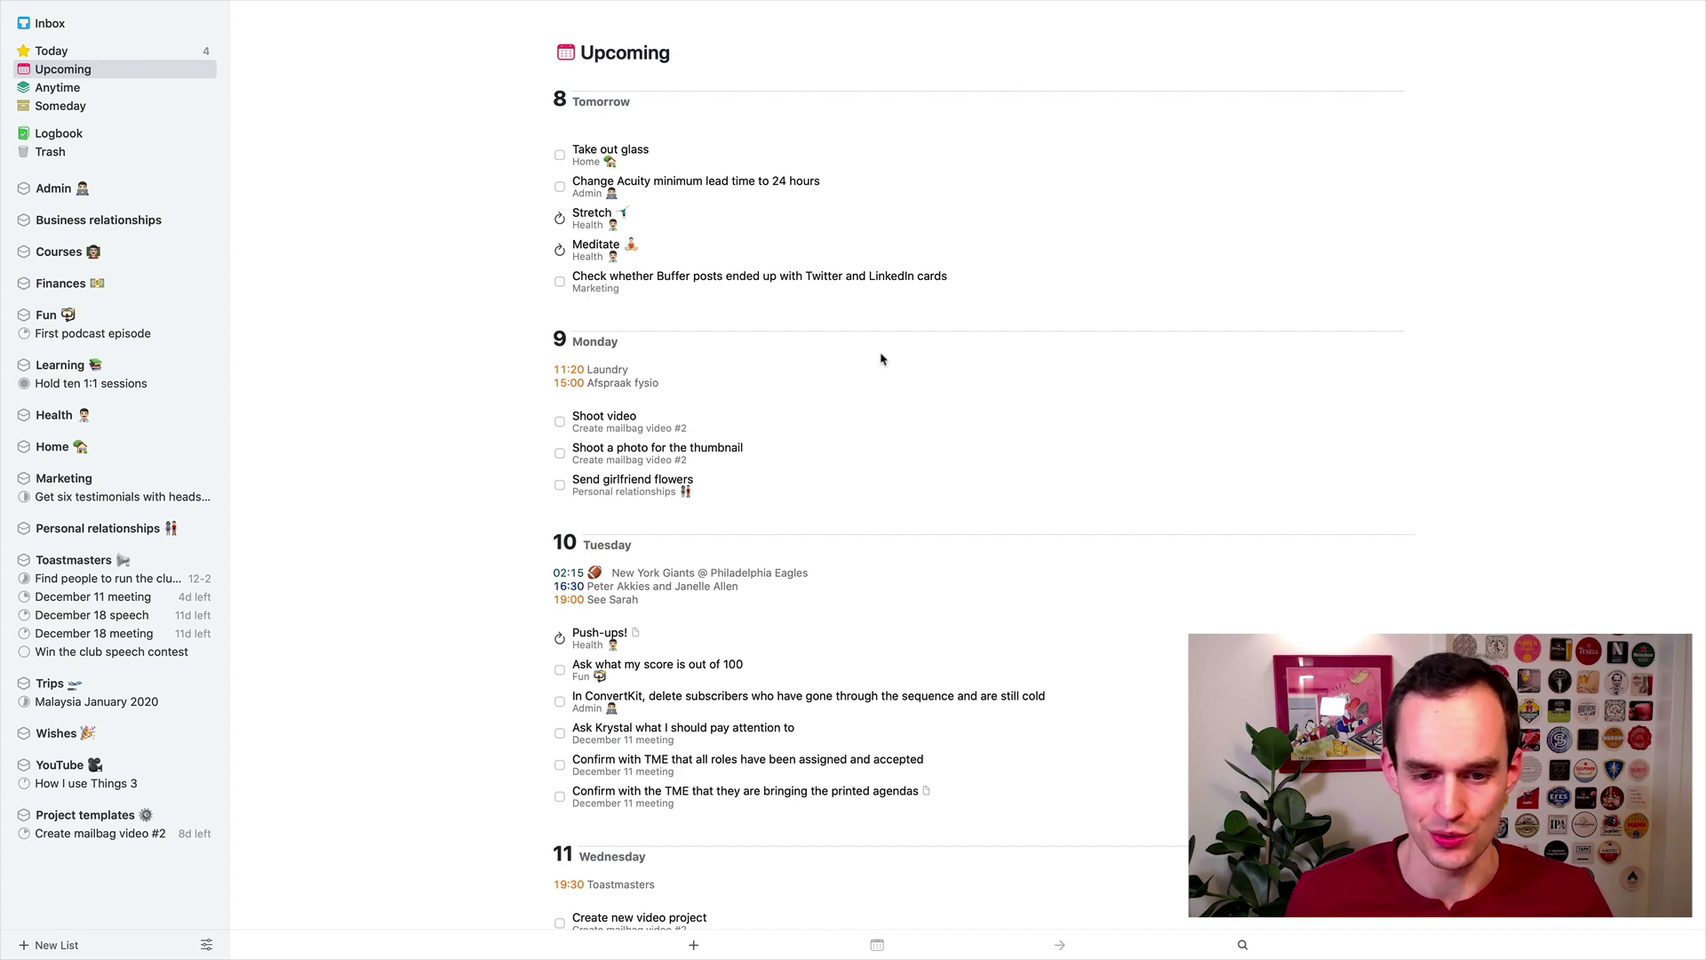
pyautogui.scroll(-5, 754, 697)
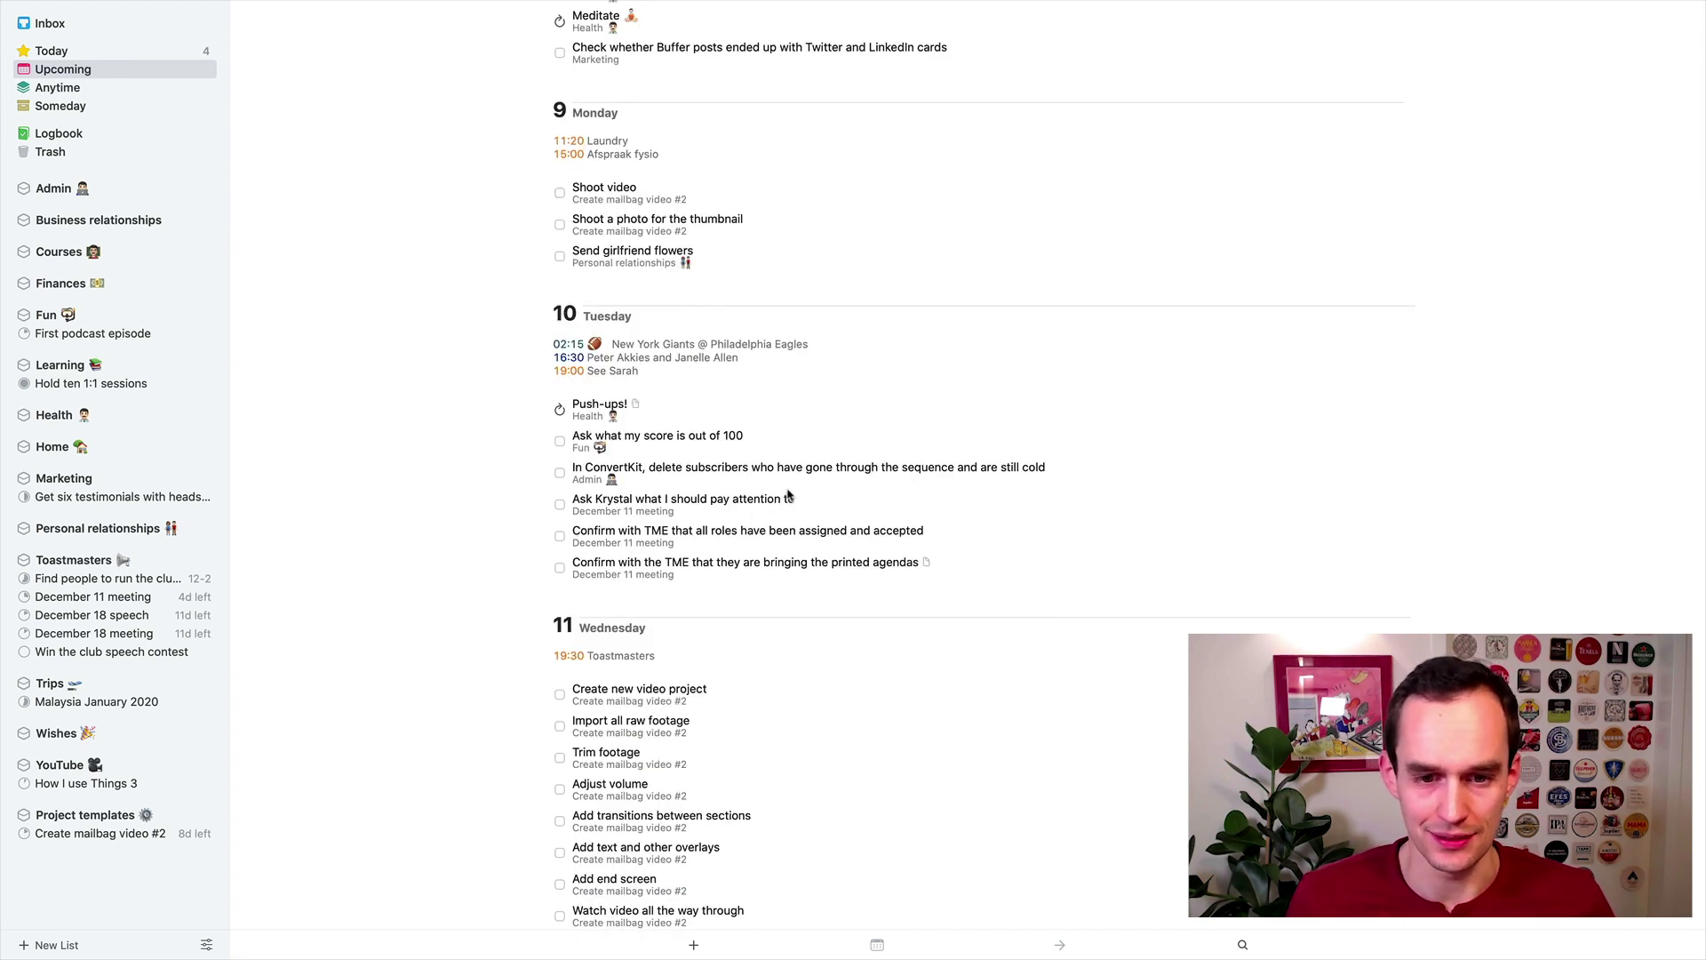
pyautogui.click(670, 475)
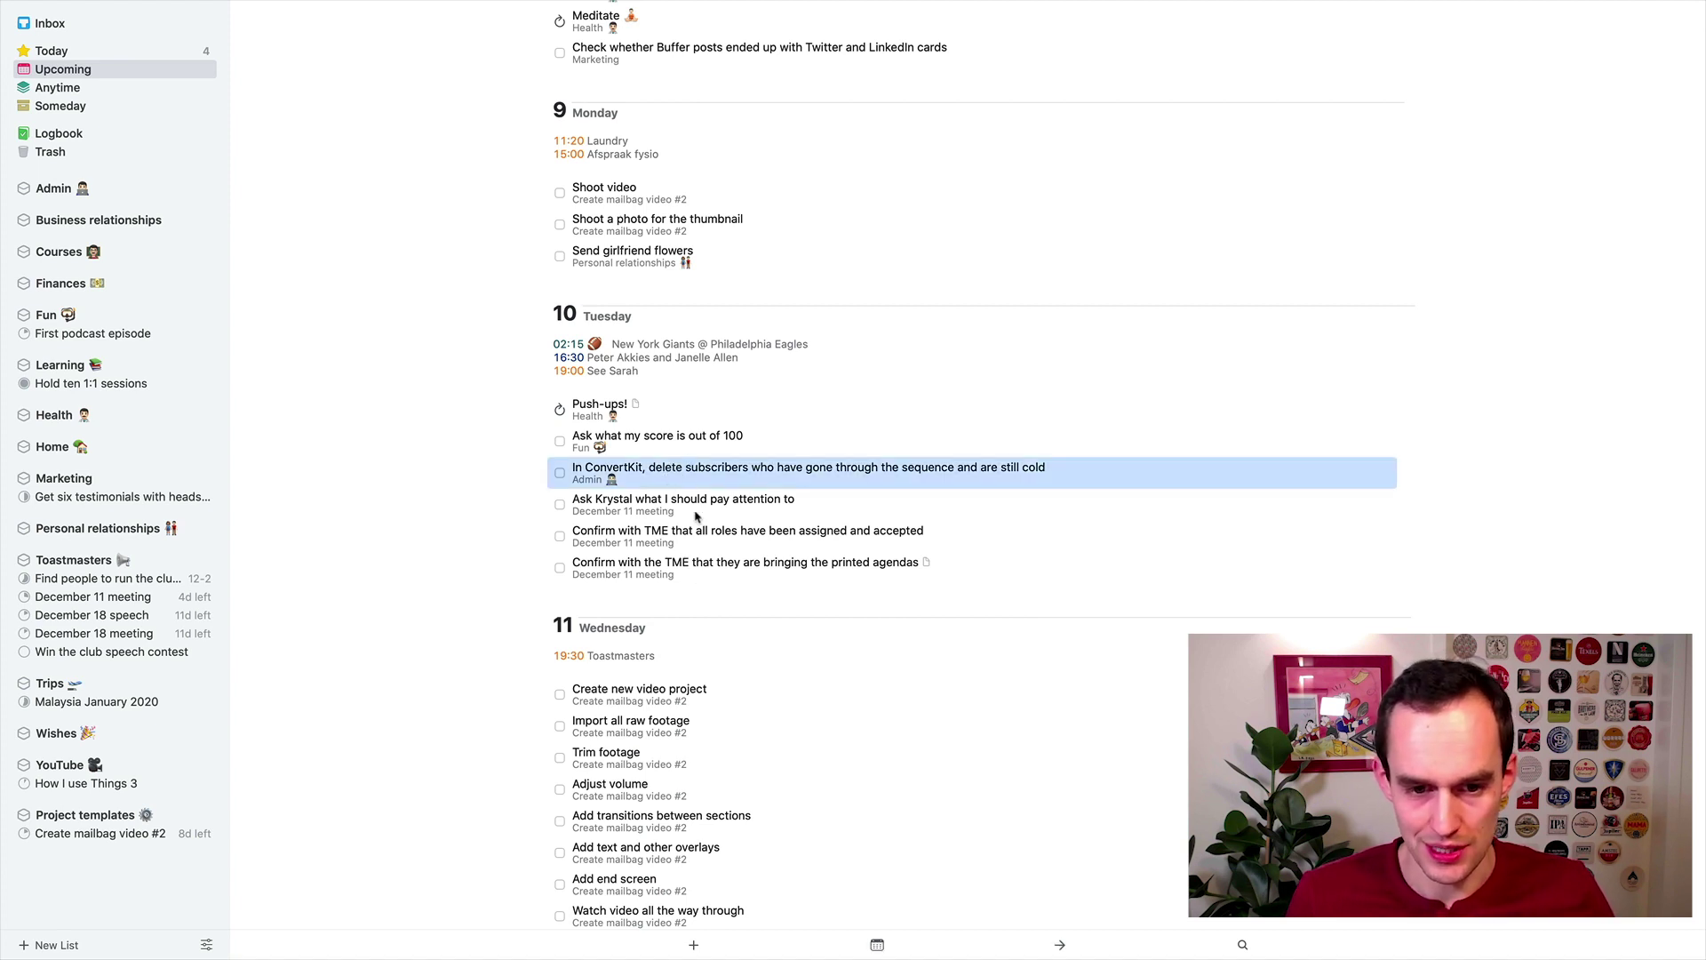
pyautogui.keyDown('shift'); pyautogui.click(697, 569); pyautogui.keyUp('shift')
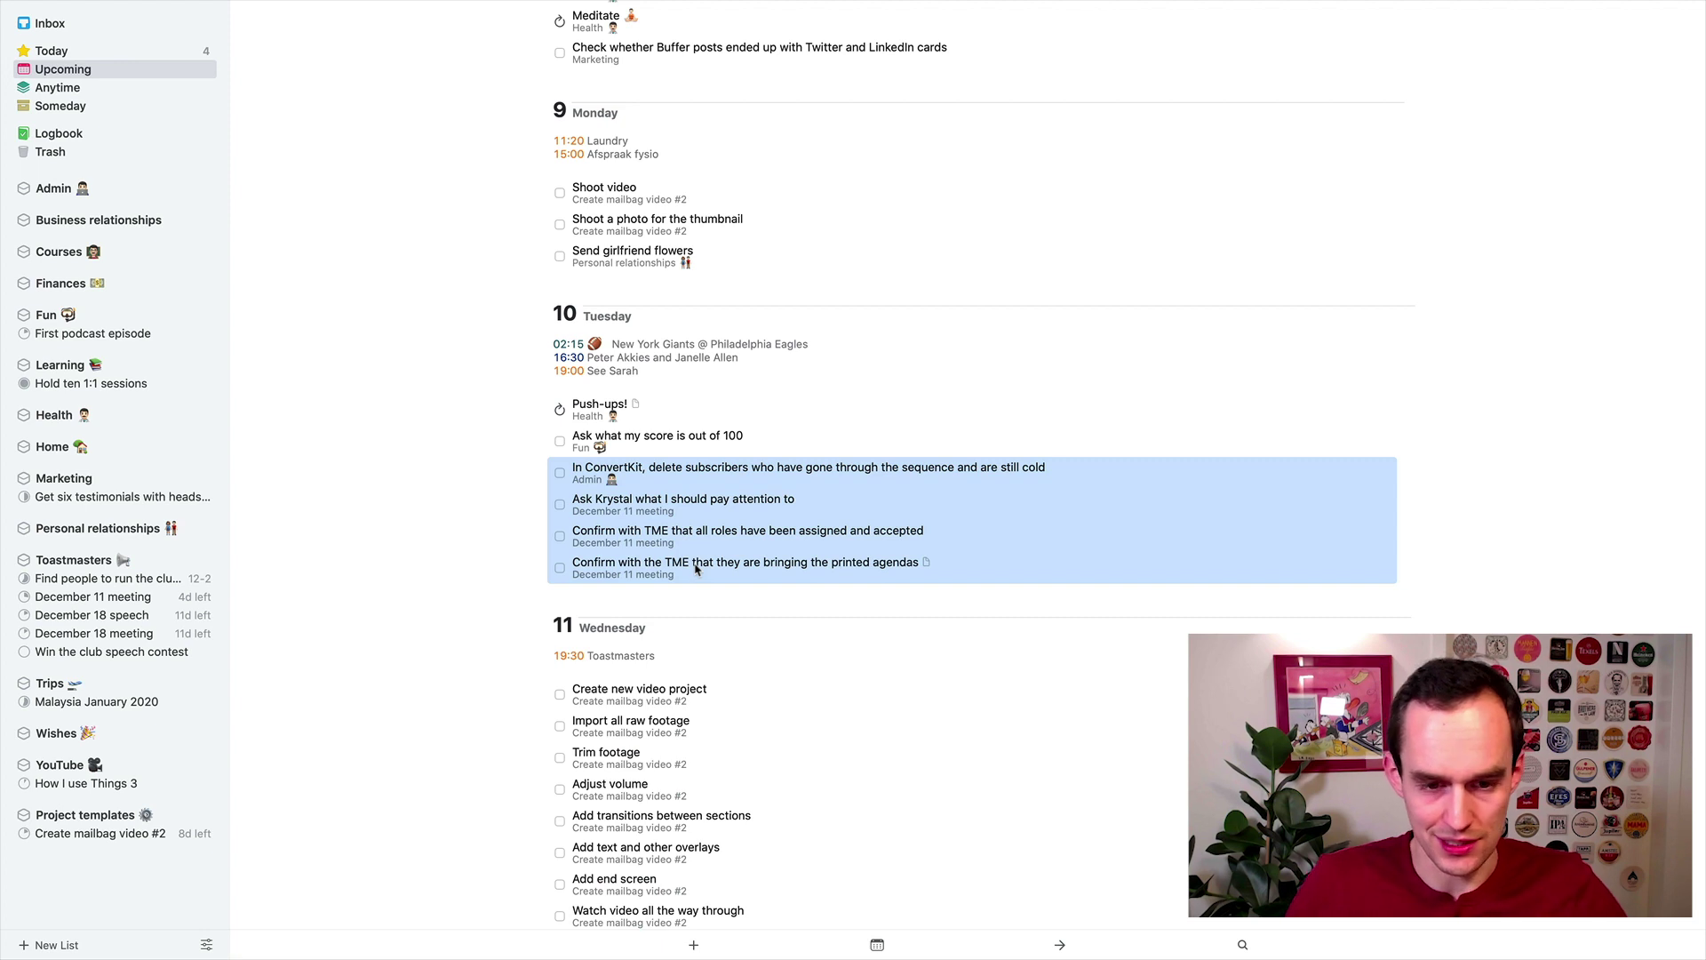
pyautogui.press('super+s')
pyautogui.write('wednesday')
pyautogui.press('Return')
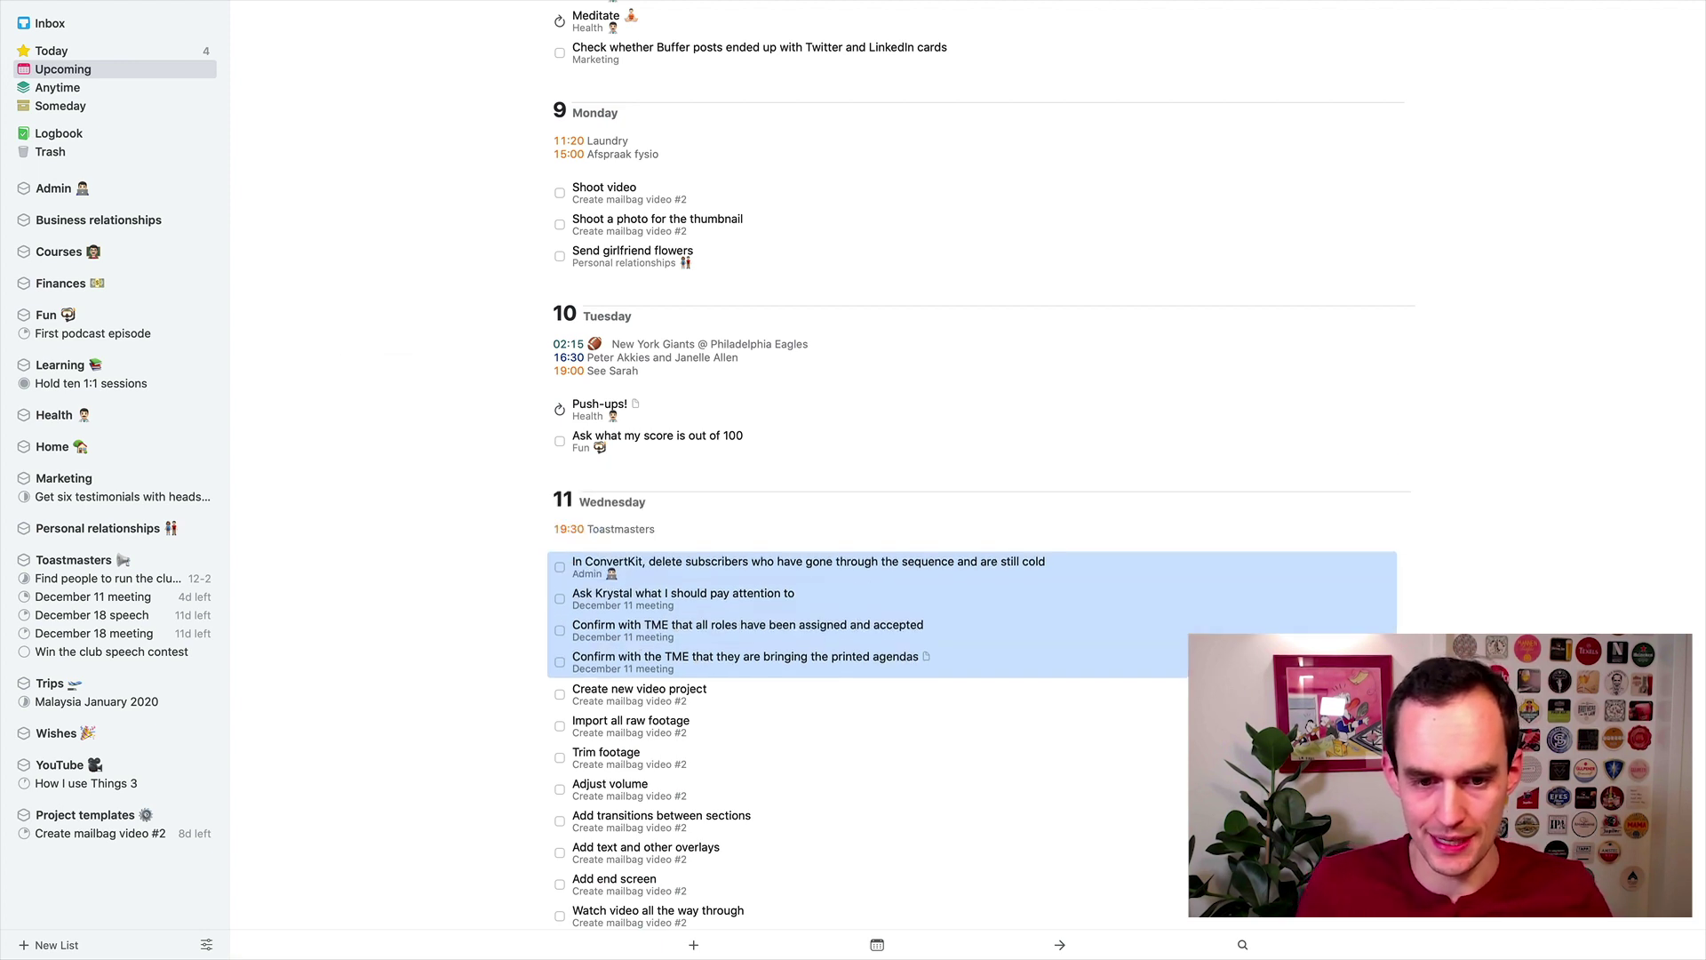
pyautogui.click(462, 327)
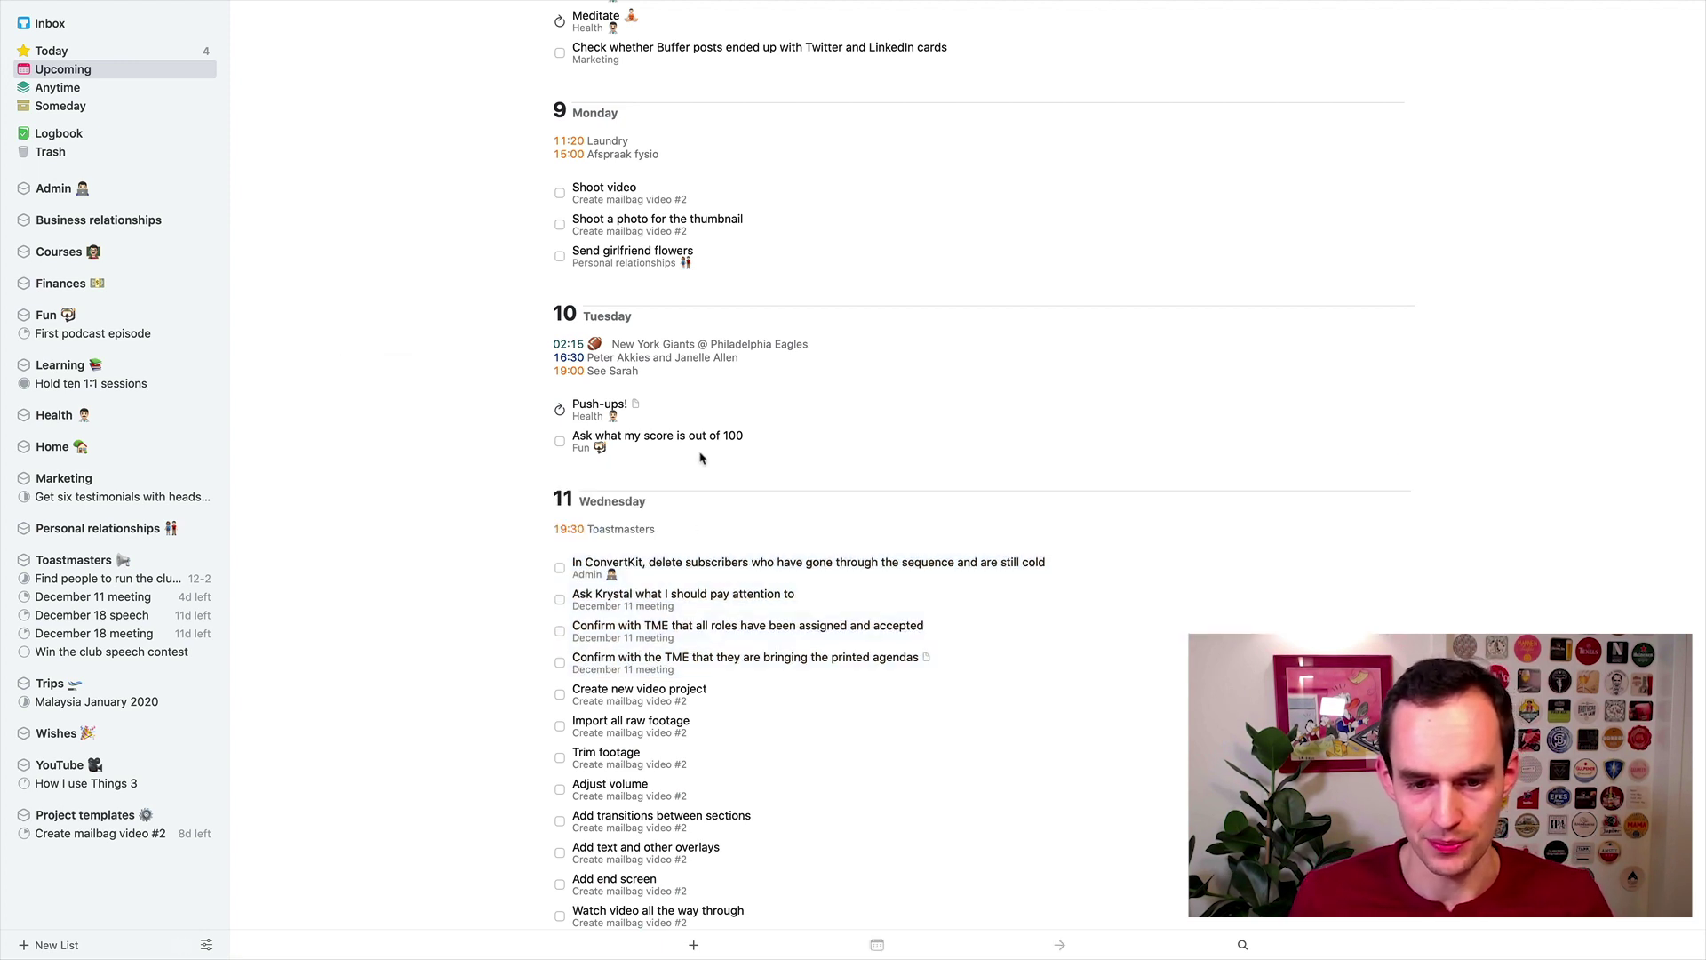
# Return to the mailbag project and reschedule "Shoot video" and "Shoot a photo for the thumbnail" to Tuesday.
pyautogui.scroll(-3, 736, 618)
pyautogui.scroll(-5, 774, 459)
pyautogui.scroll(12, 800, 458)
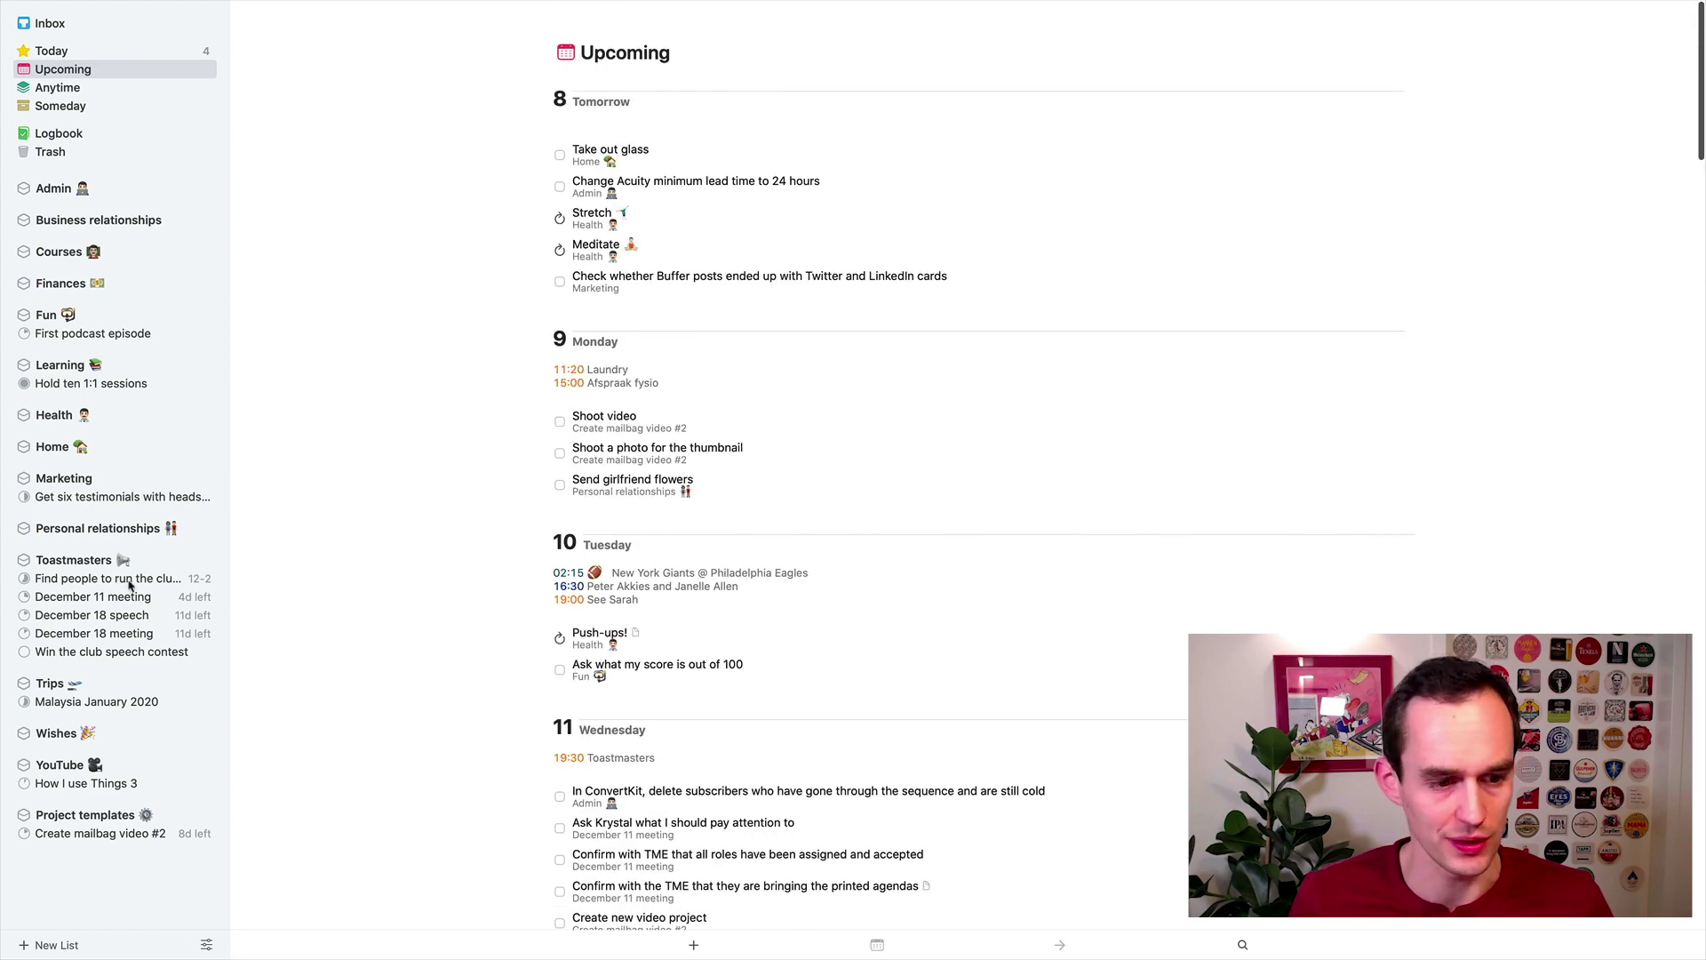
pyautogui.click(126, 833)
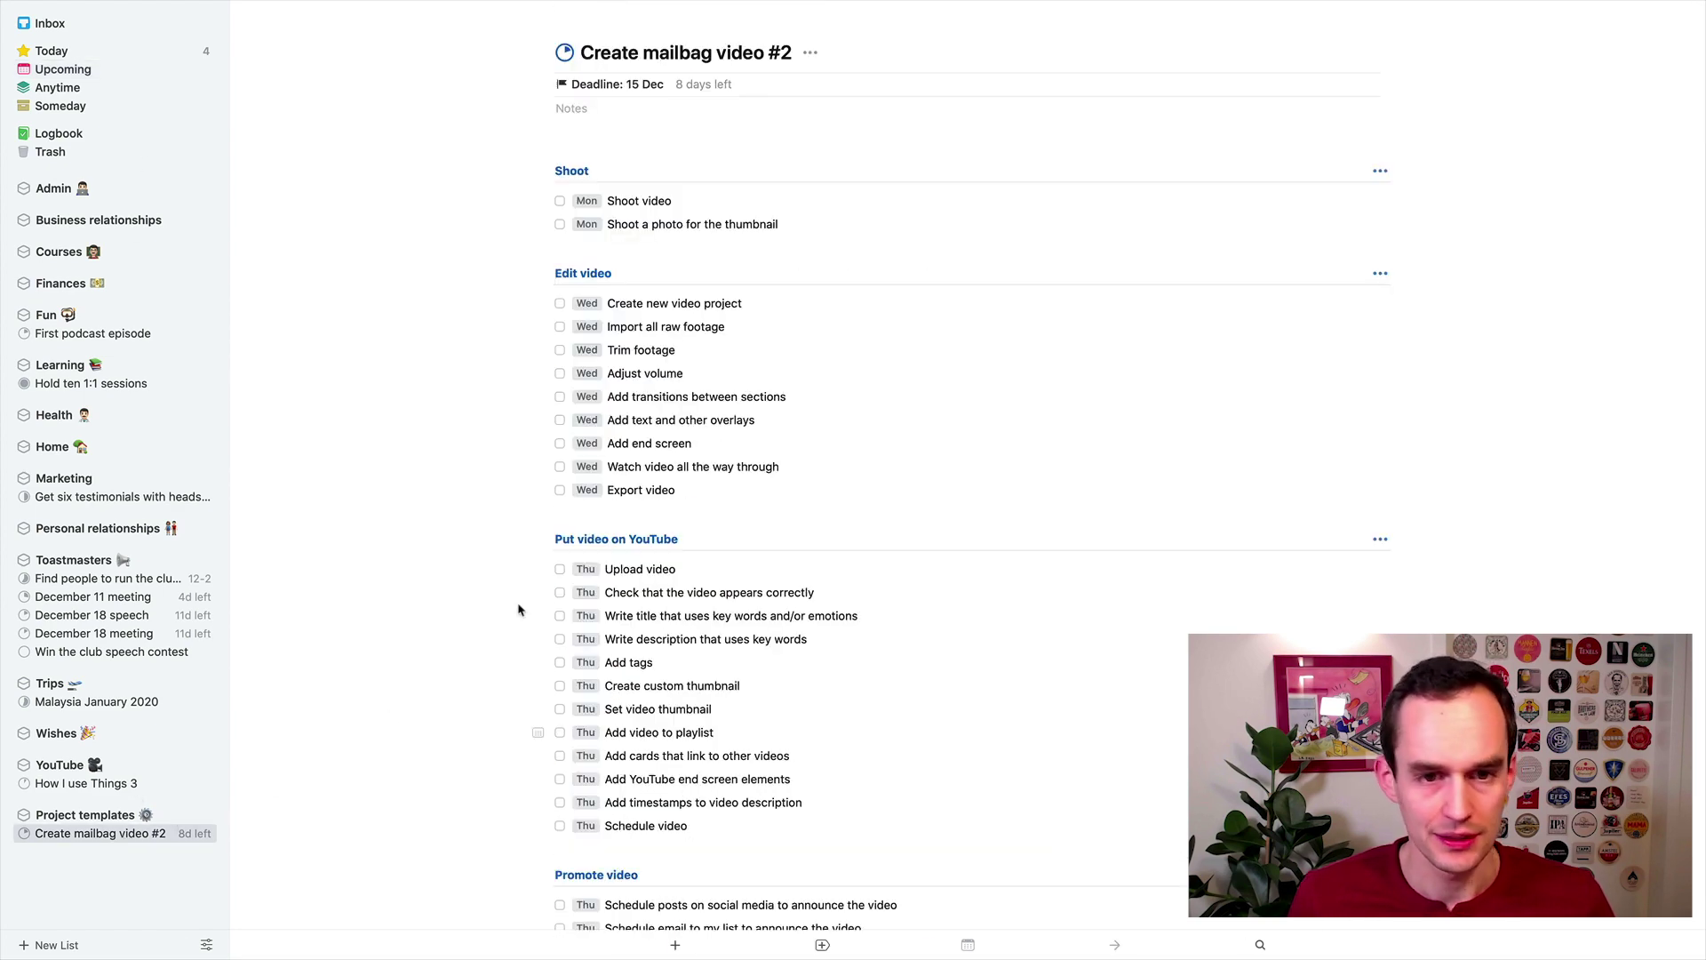
pyautogui.click(647, 207)
pyautogui.keyDown('shift'); pyautogui.click(648, 226); pyautogui.keyUp('shift')
pyautogui.press('super+s')
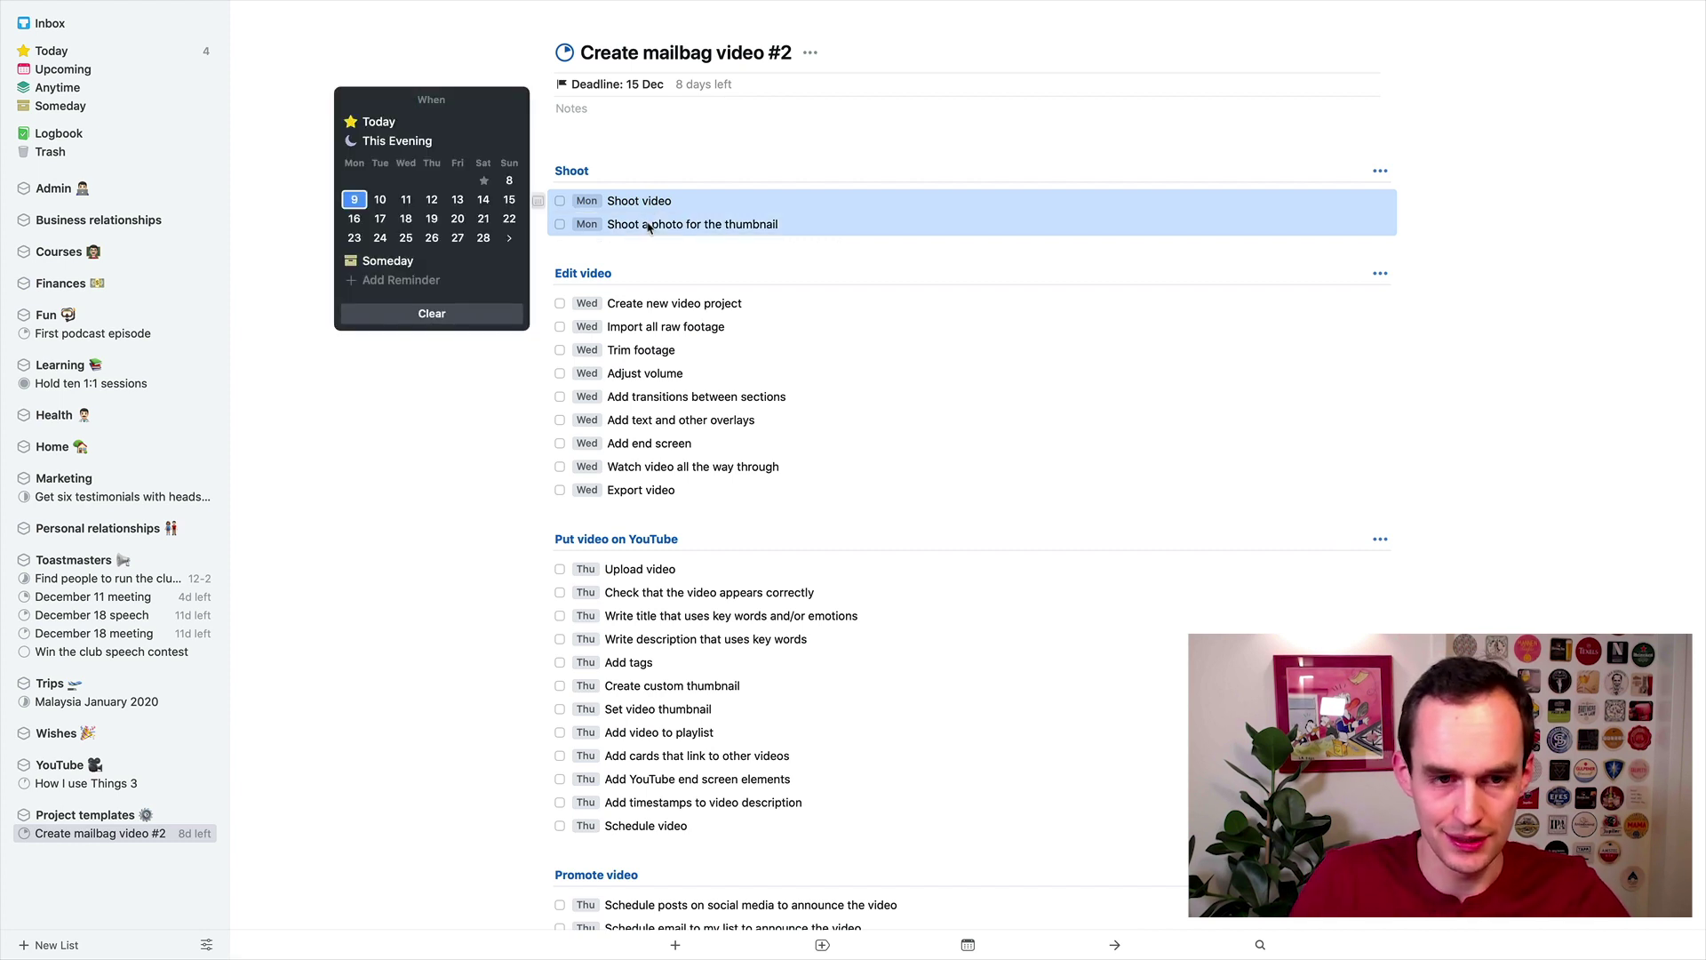
pyautogui.write('tue')
pyautogui.press('Return')
pyautogui.click(678, 176)
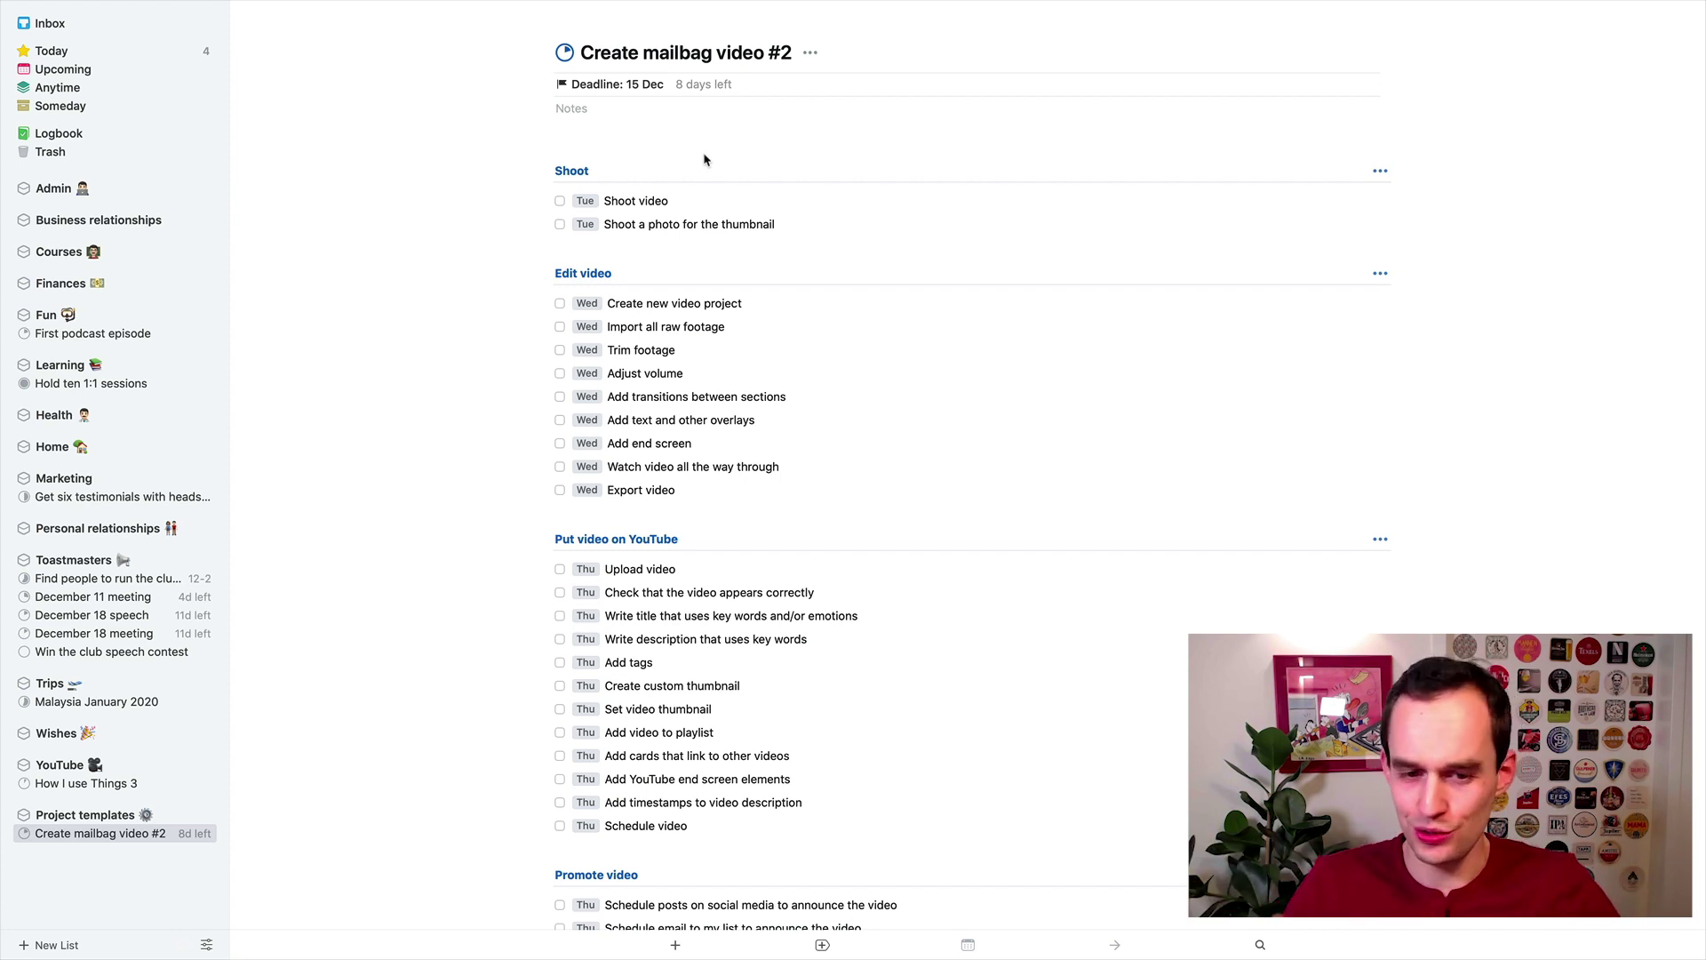
# Mark "Shoot video" and "Shoot a photo for the thumbnail" as completed and archive the "Shoot" heading.
pyautogui.scroll(-2, 751, 329)
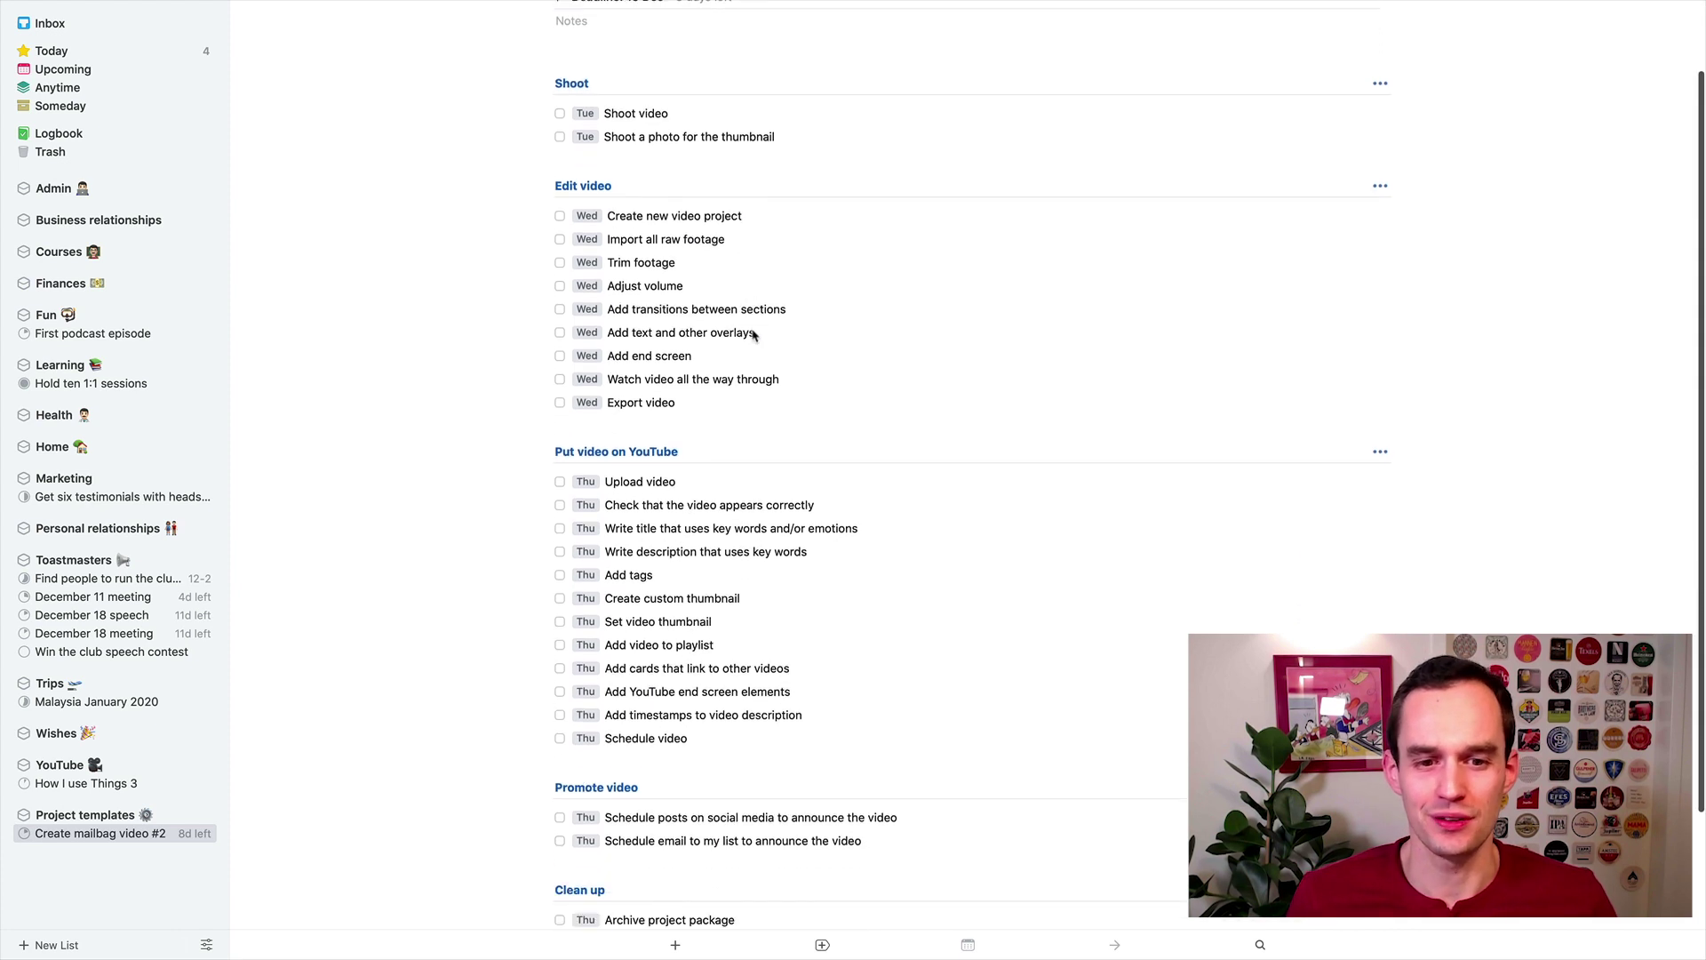
pyautogui.scroll(3, 769, 321)
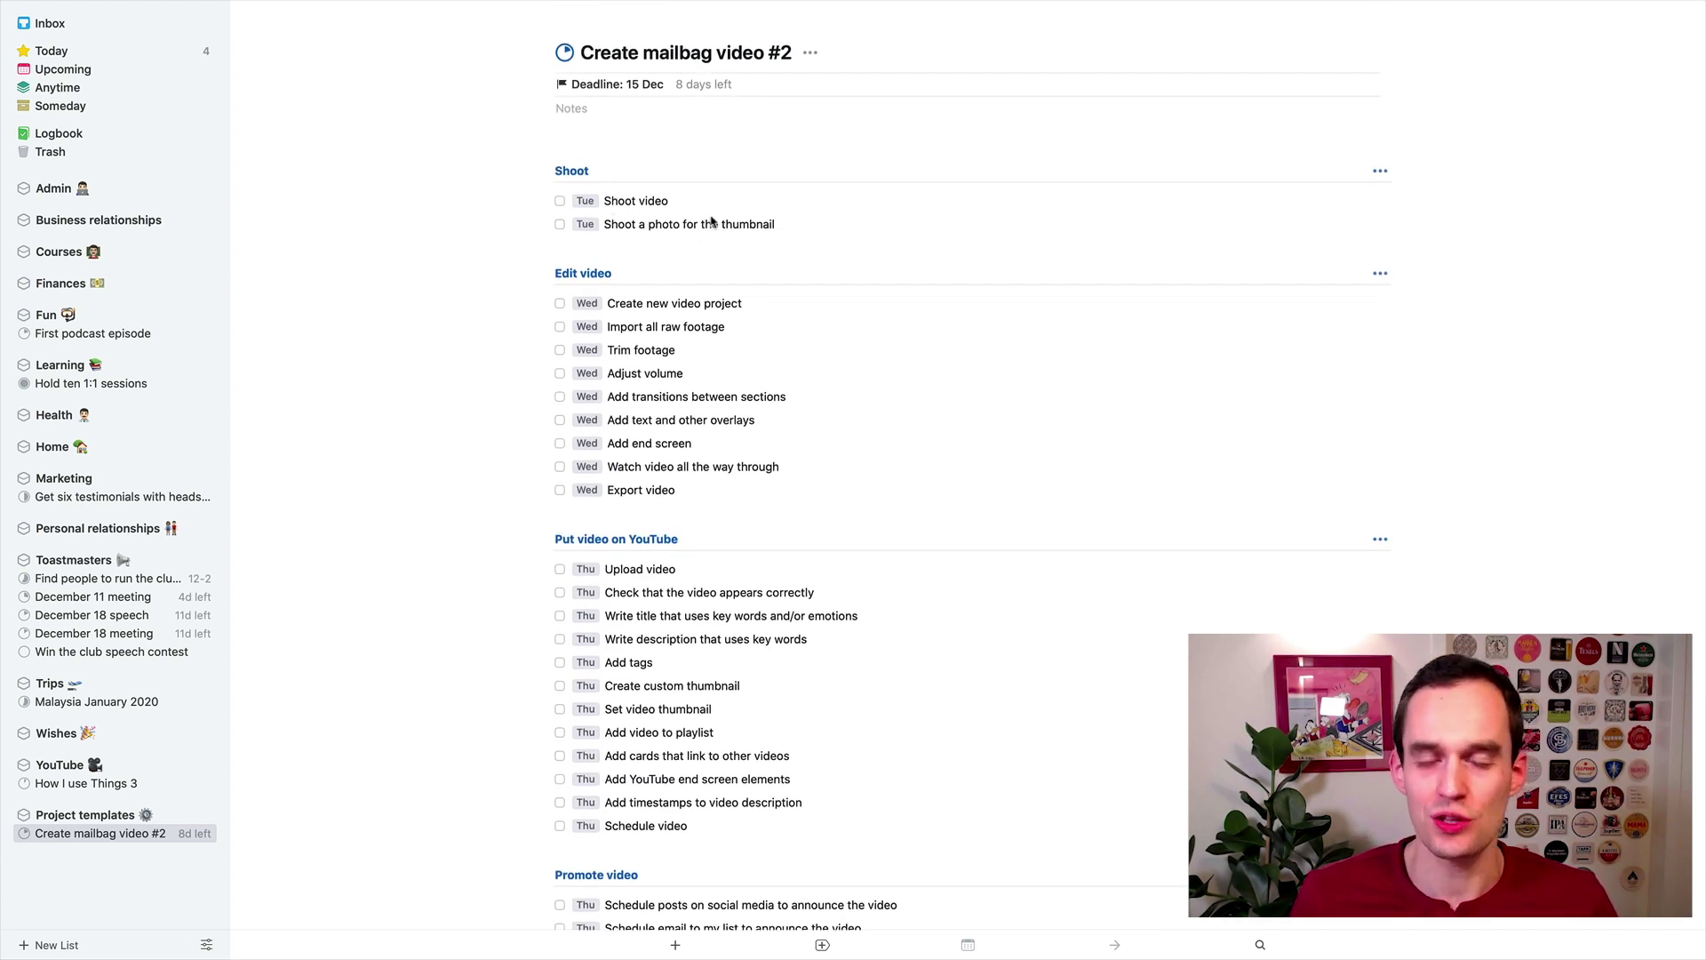
pyautogui.click(625, 201)
pyautogui.click(618, 223)
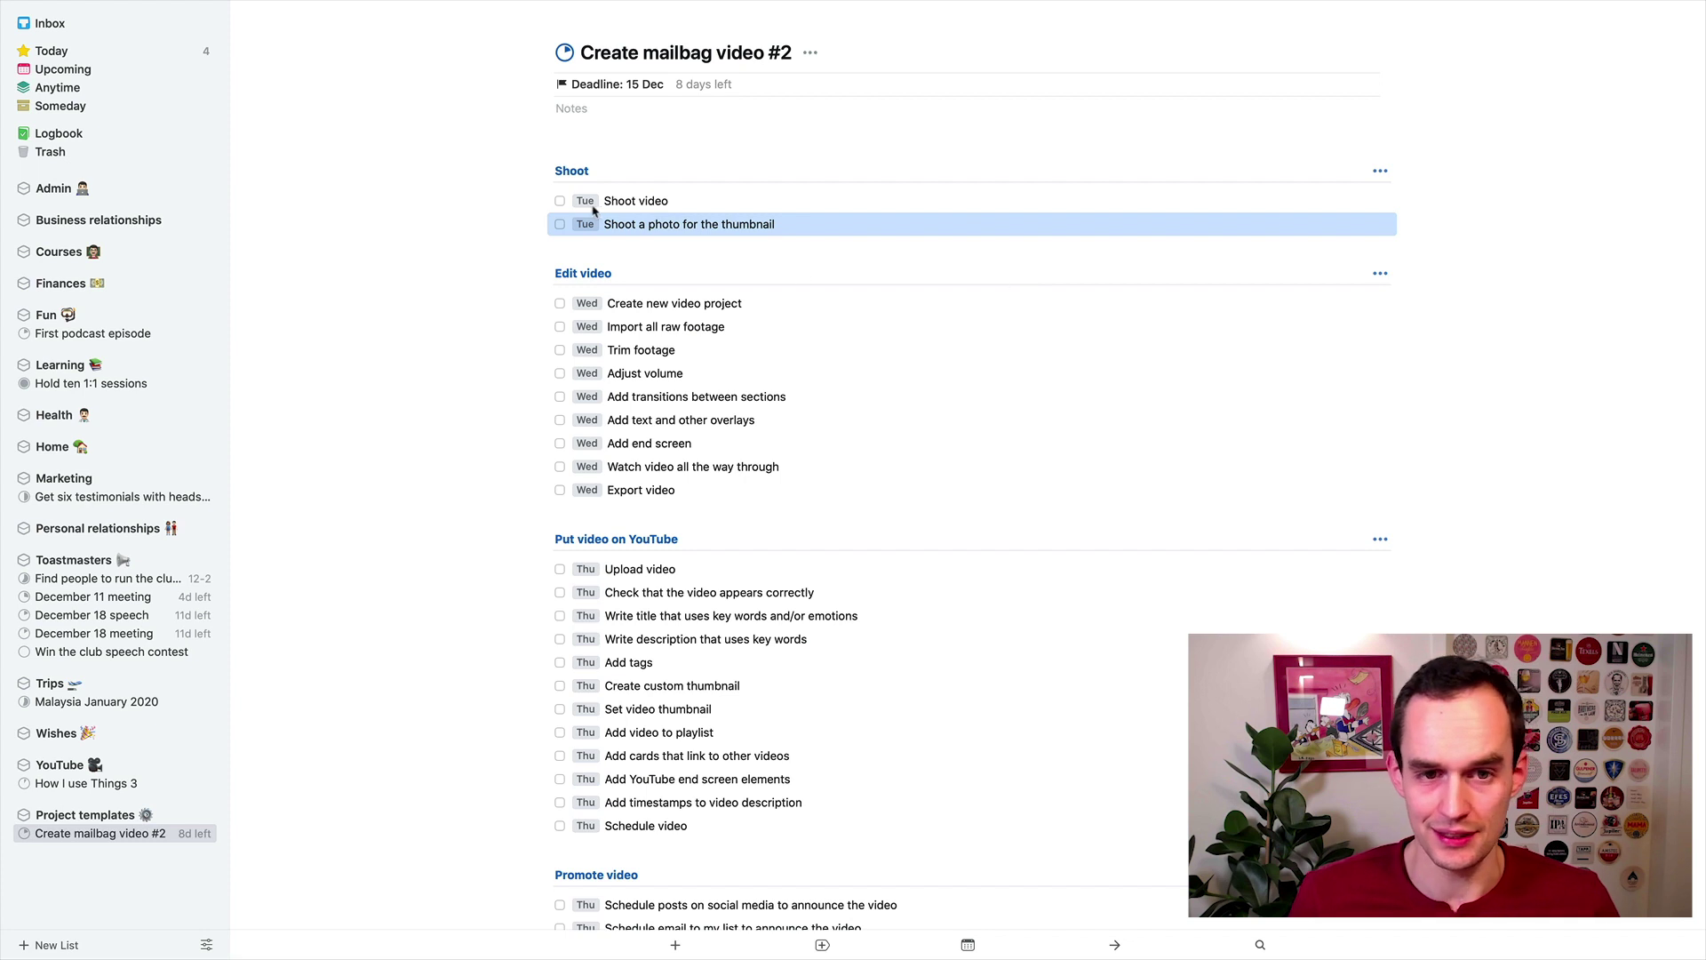
pyautogui.click(560, 202)
pyautogui.click(560, 224)
pyautogui.click(1381, 171)
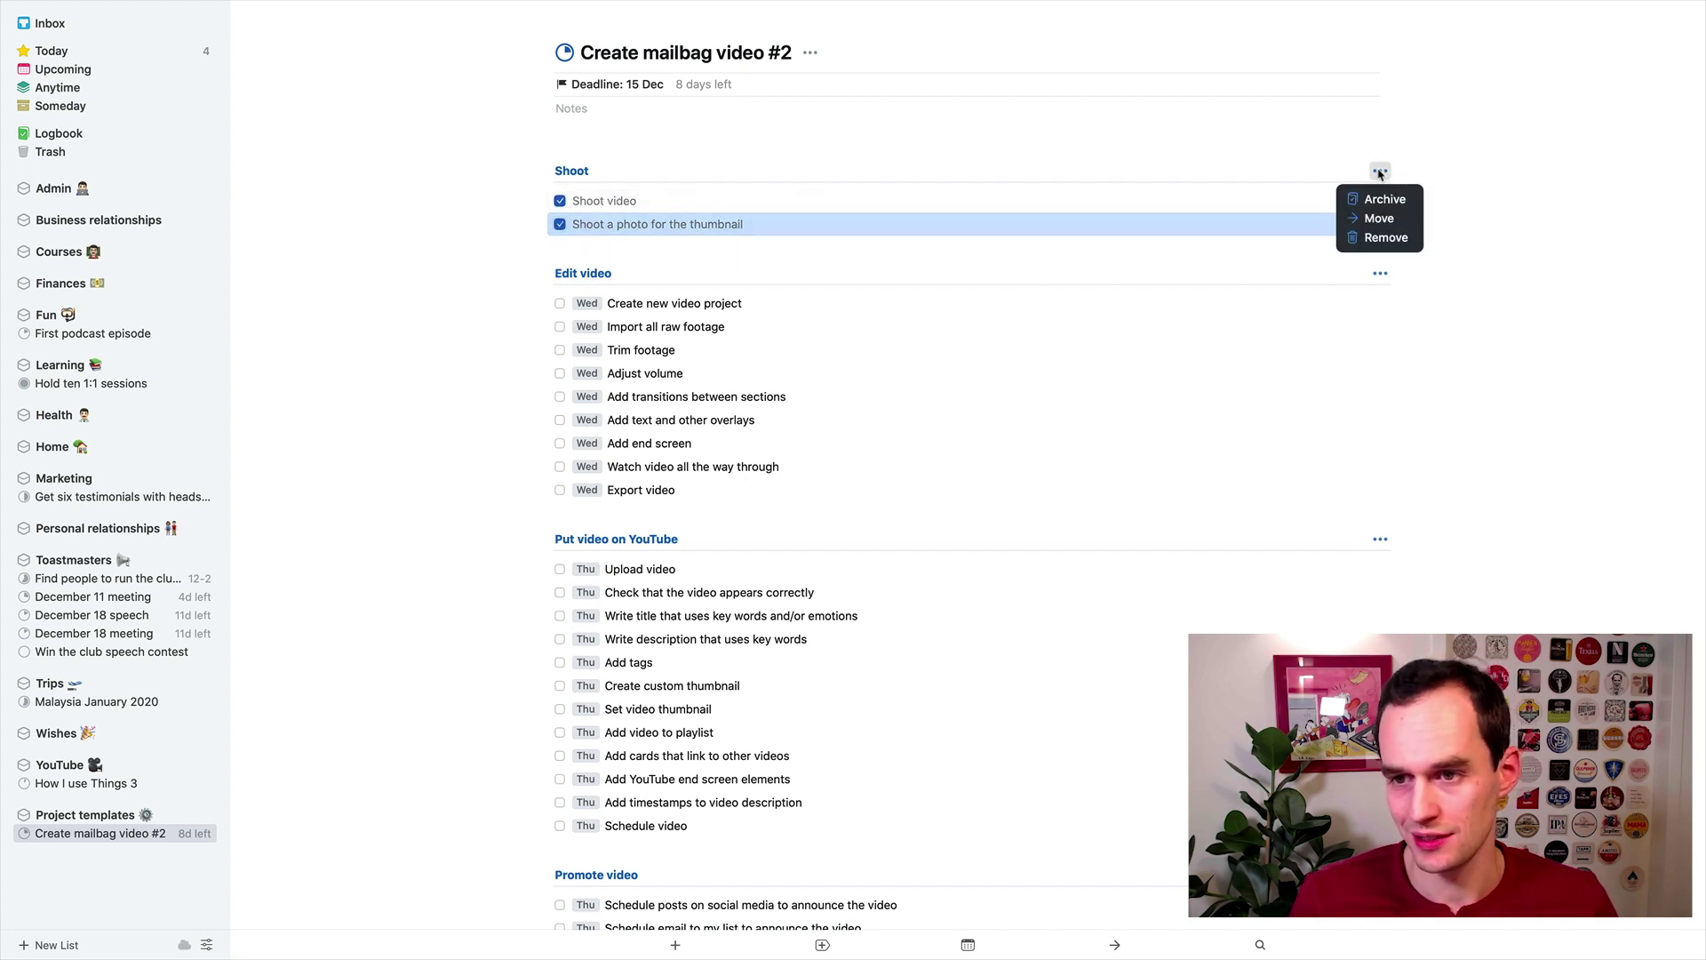
pyautogui.click(1383, 200)
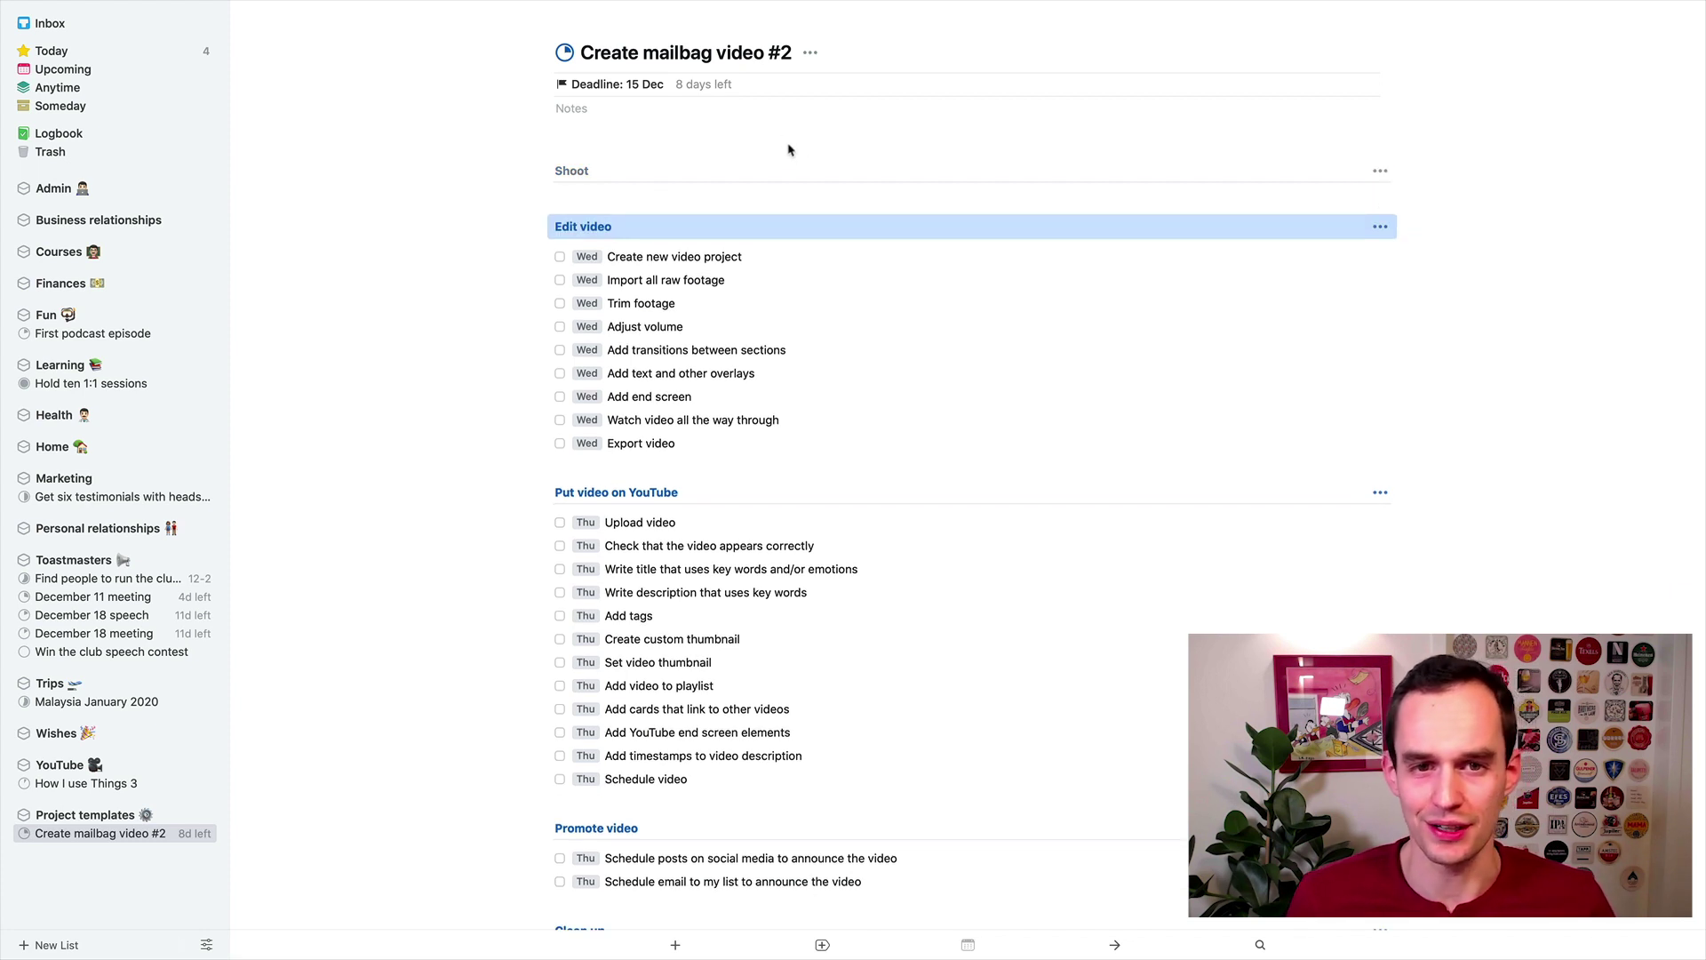
pyautogui.click(732, 133)
# Start completing the whole mailbag project to view the options for its remaining to-dos, and cancel the completion.
pyautogui.scroll(-2, 740, 398)
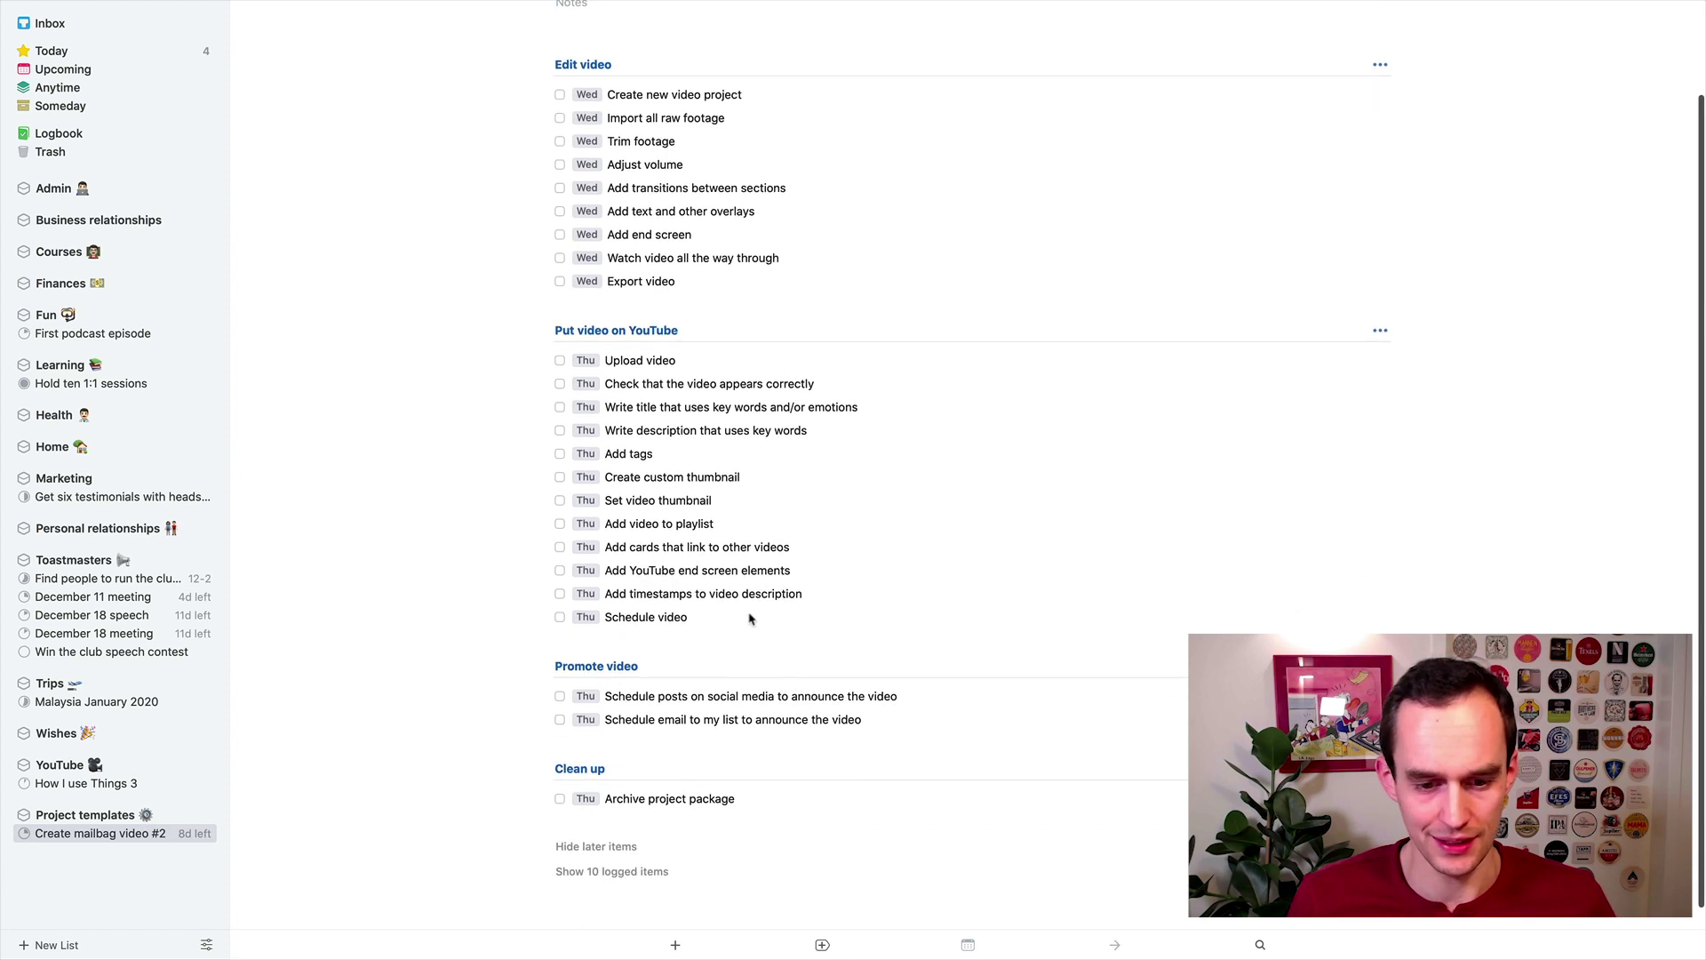
pyautogui.scroll(1, 741, 392)
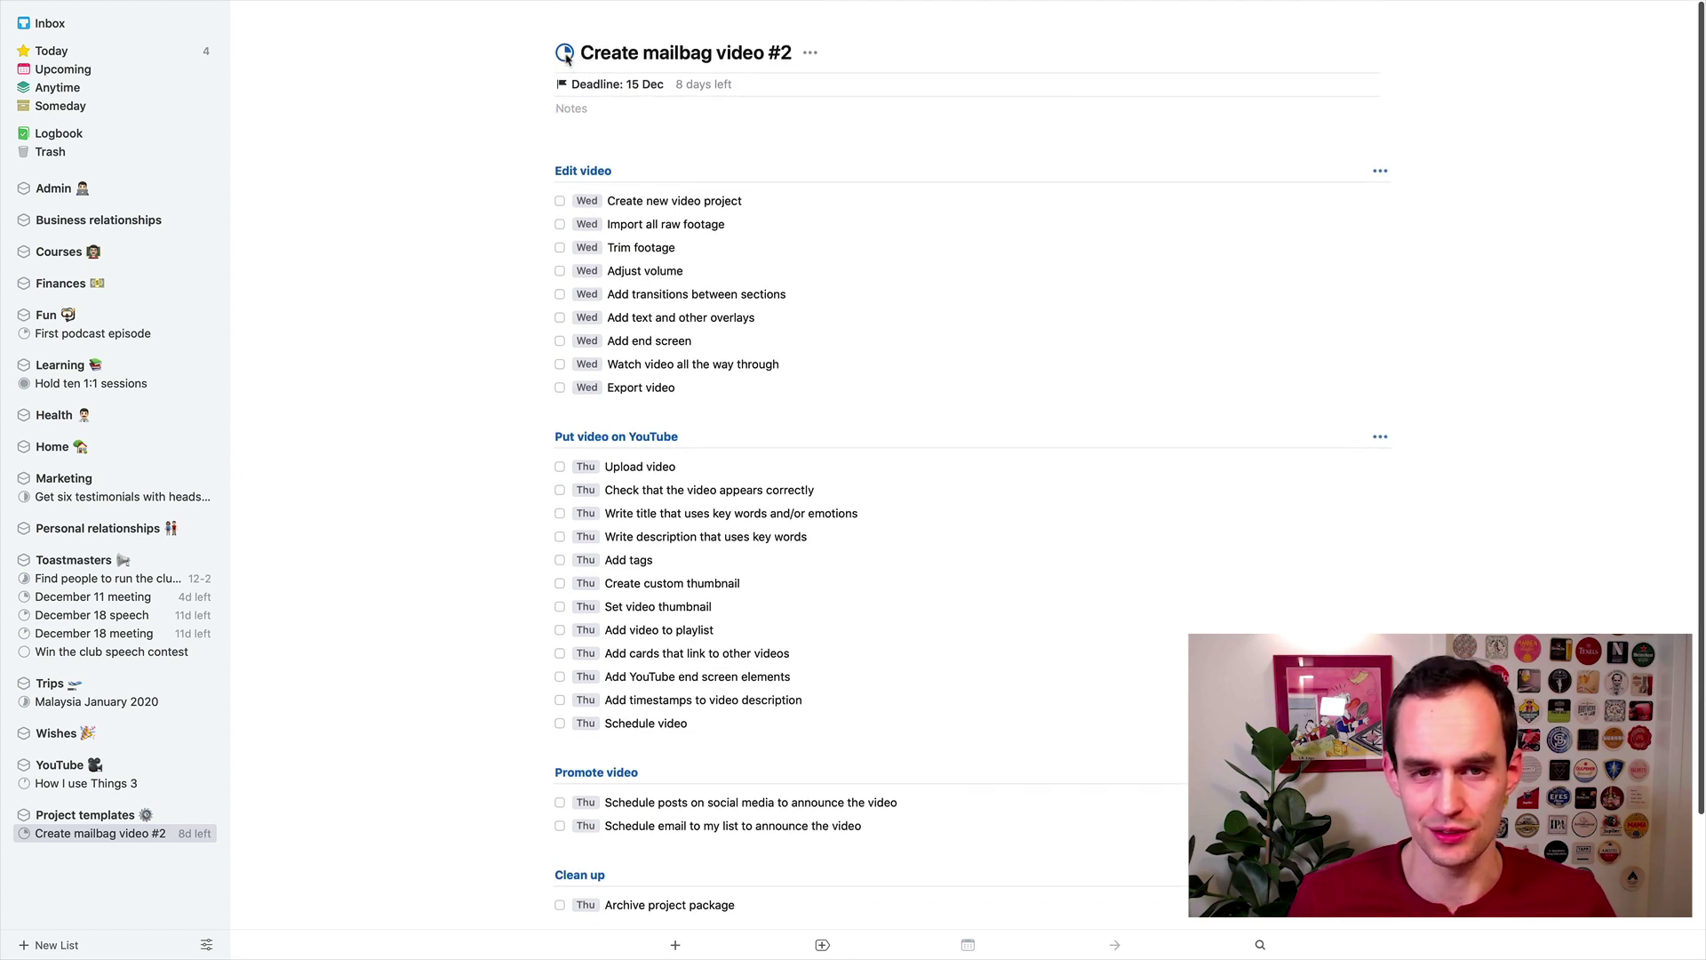
pyautogui.click(565, 54)
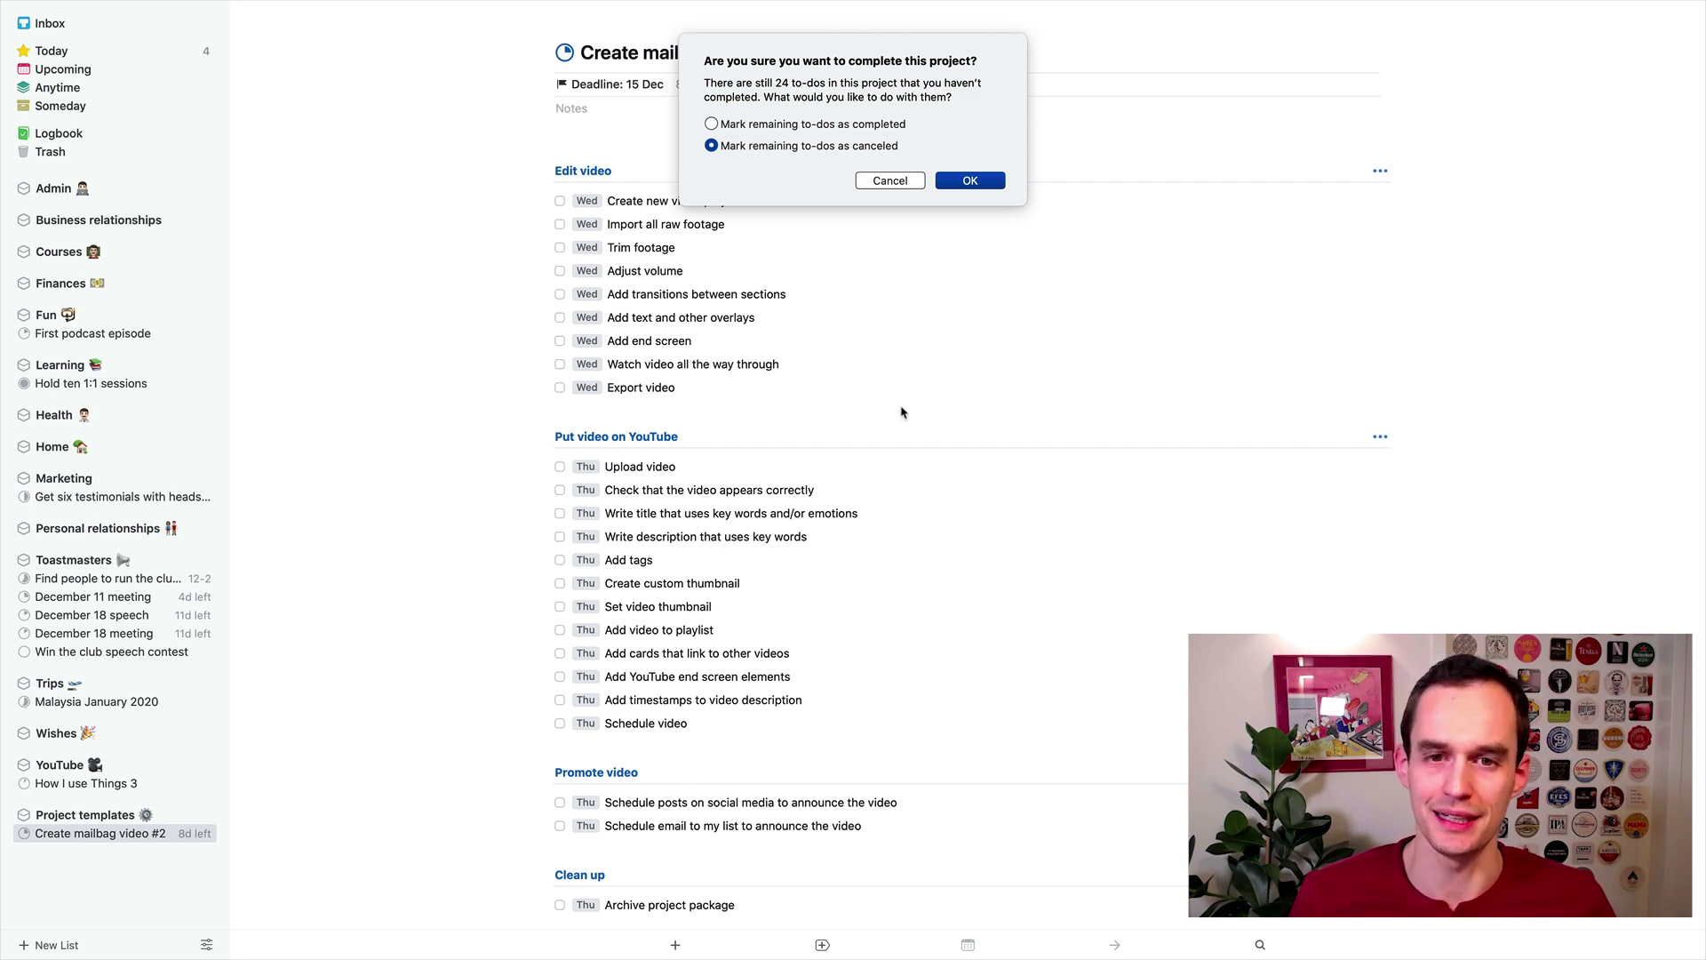
pyautogui.click(889, 182)
pyautogui.scroll(-2, 912, 443)
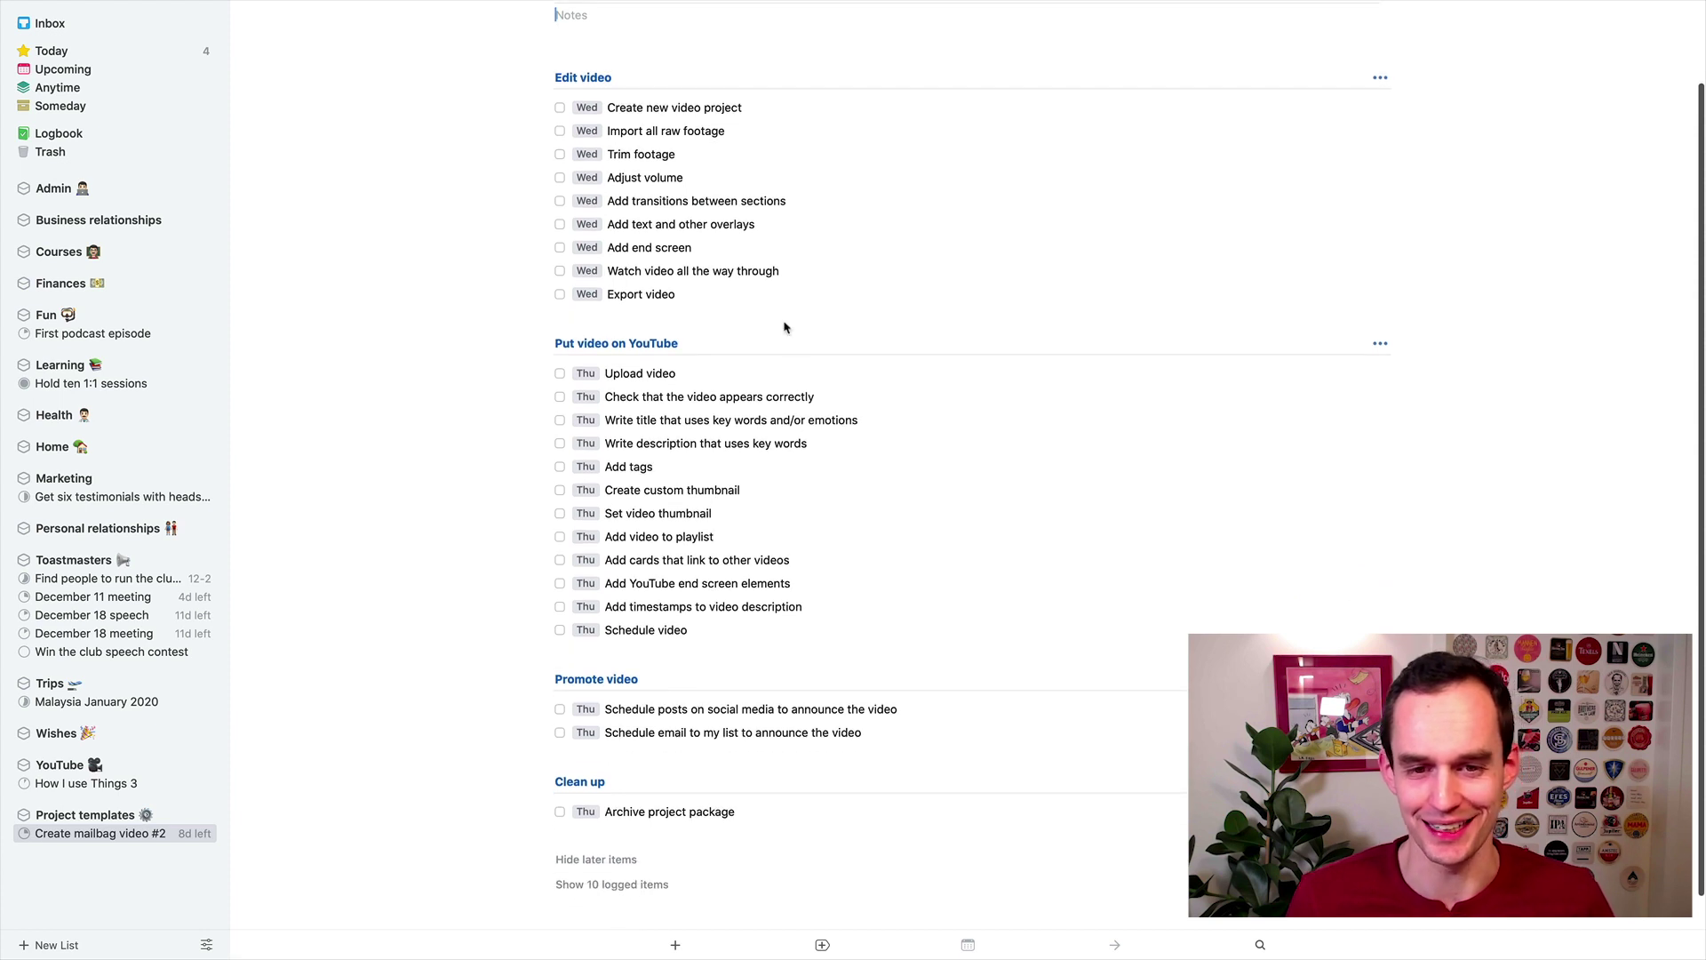
# Review the Project templates area, selecting the "Create video for YouTube" template, and reopen the "Create mailbag video #2" project.
pyautogui.scroll(3, 817, 337)
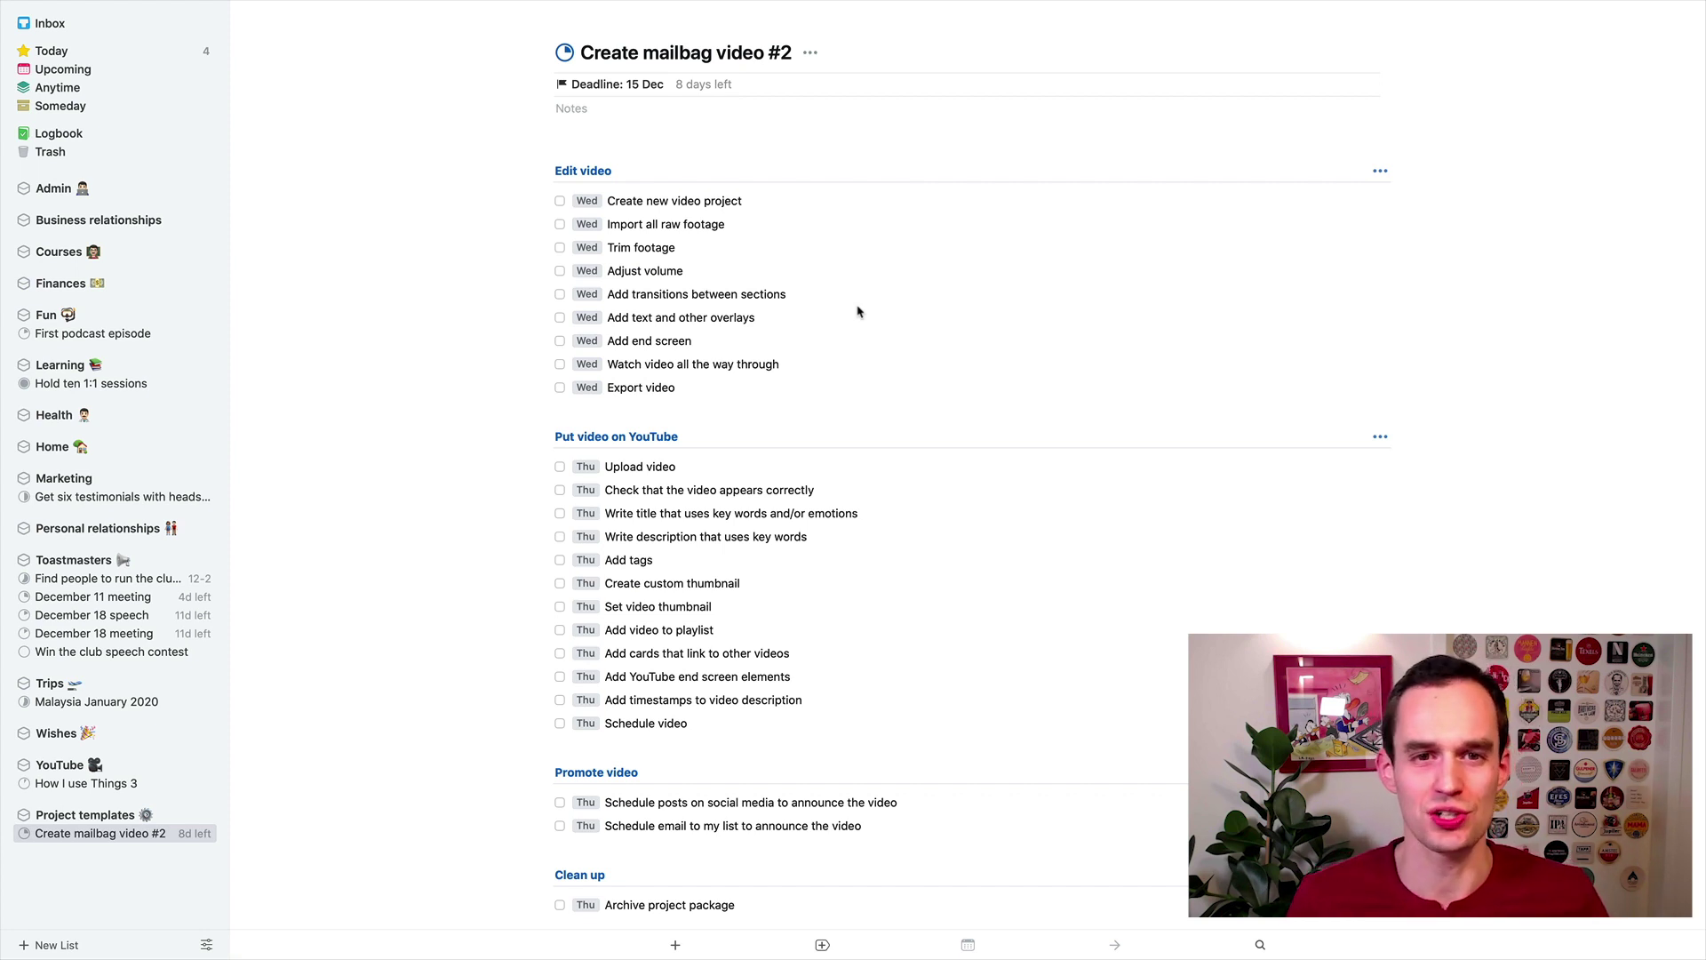
pyautogui.click(125, 818)
pyautogui.click(664, 312)
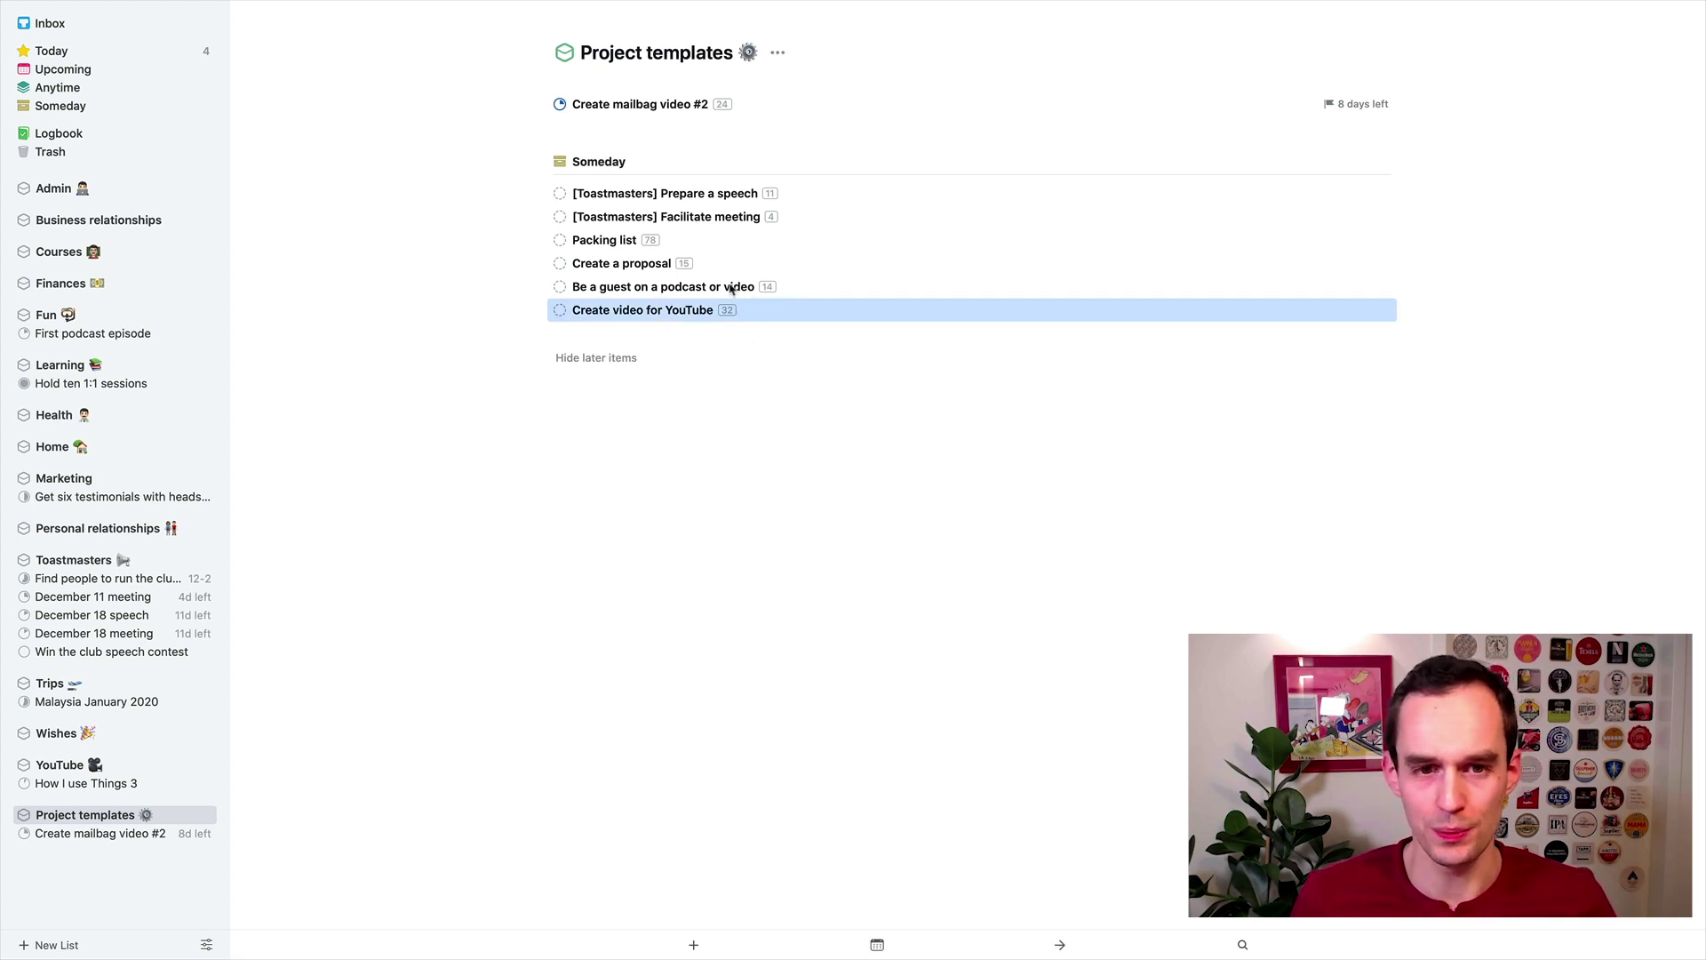
pyautogui.doubleClick(651, 105)
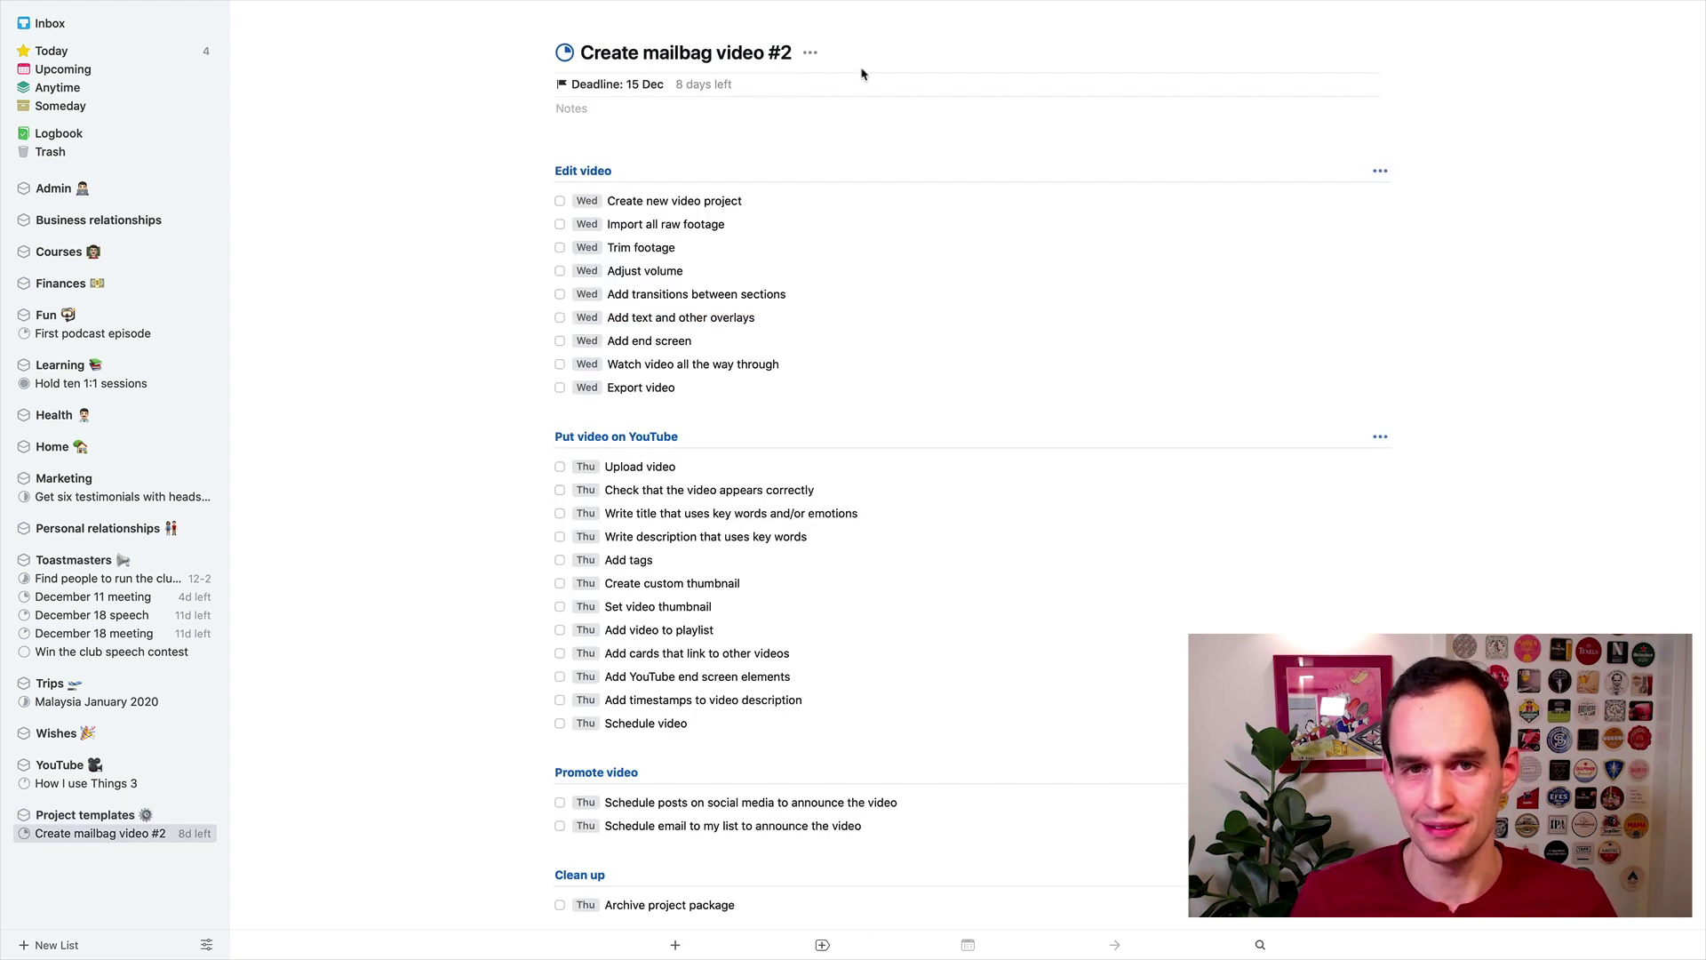
# Move "Create mailbag video #2" from Project templates into the YouTube area, check that area's list, and reopen the project.
pyautogui.moveTo(129, 839); pyautogui.dragTo(88, 811)
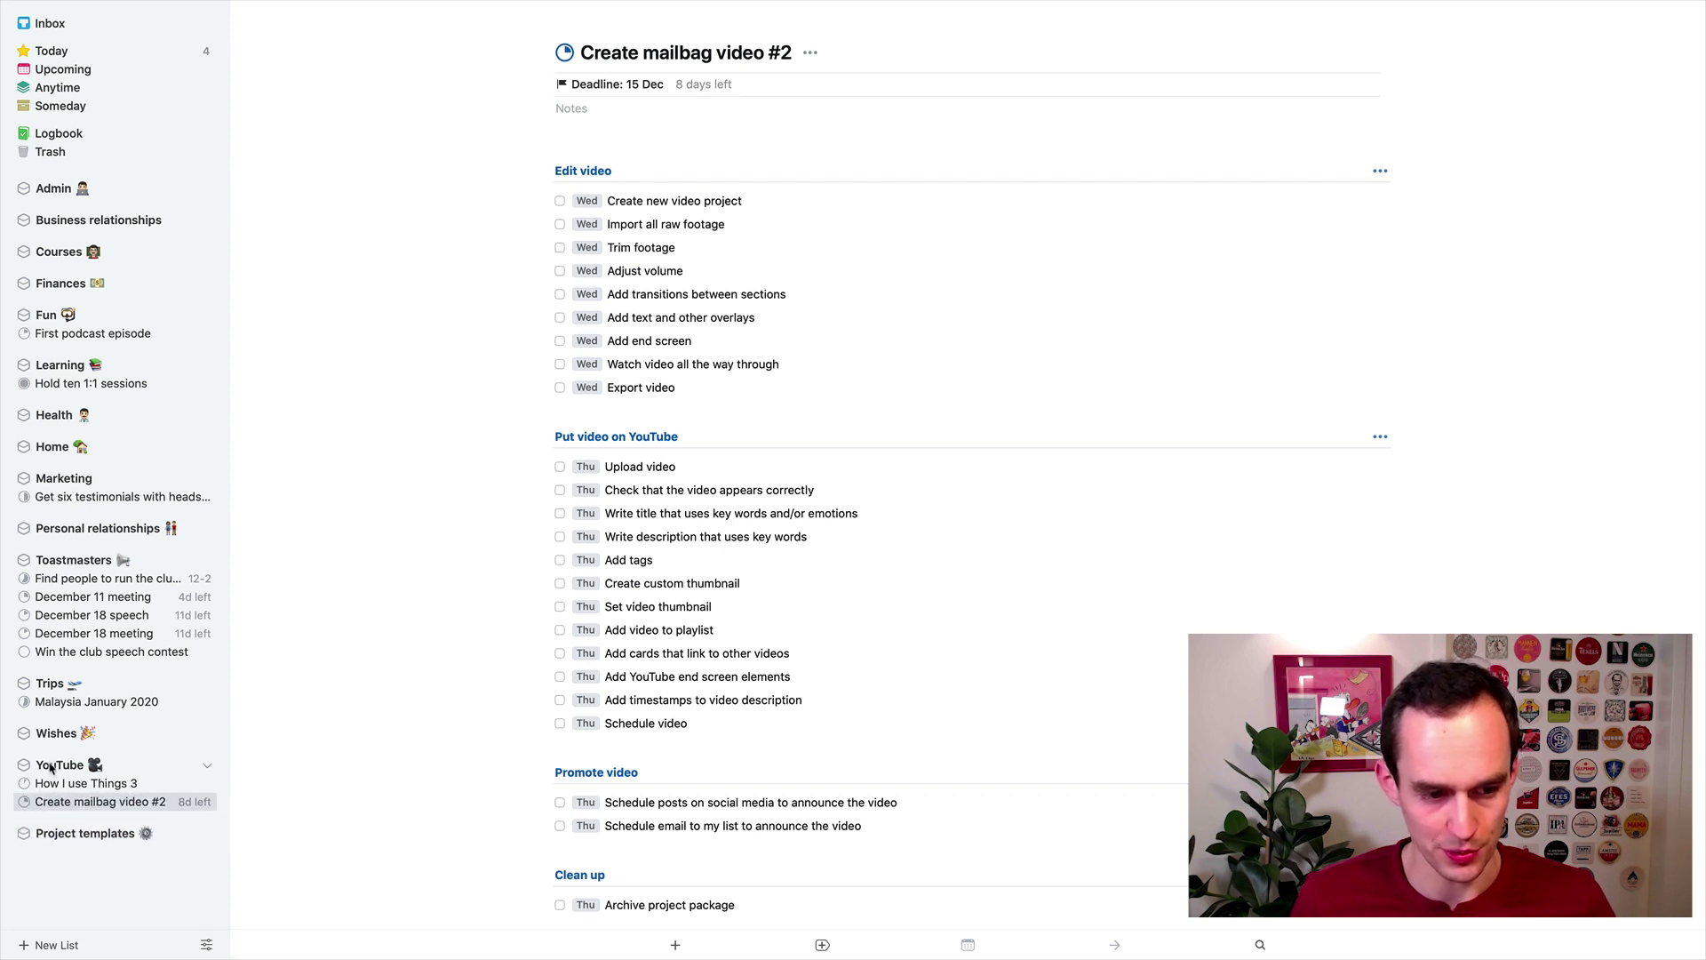
pyautogui.click(135, 770)
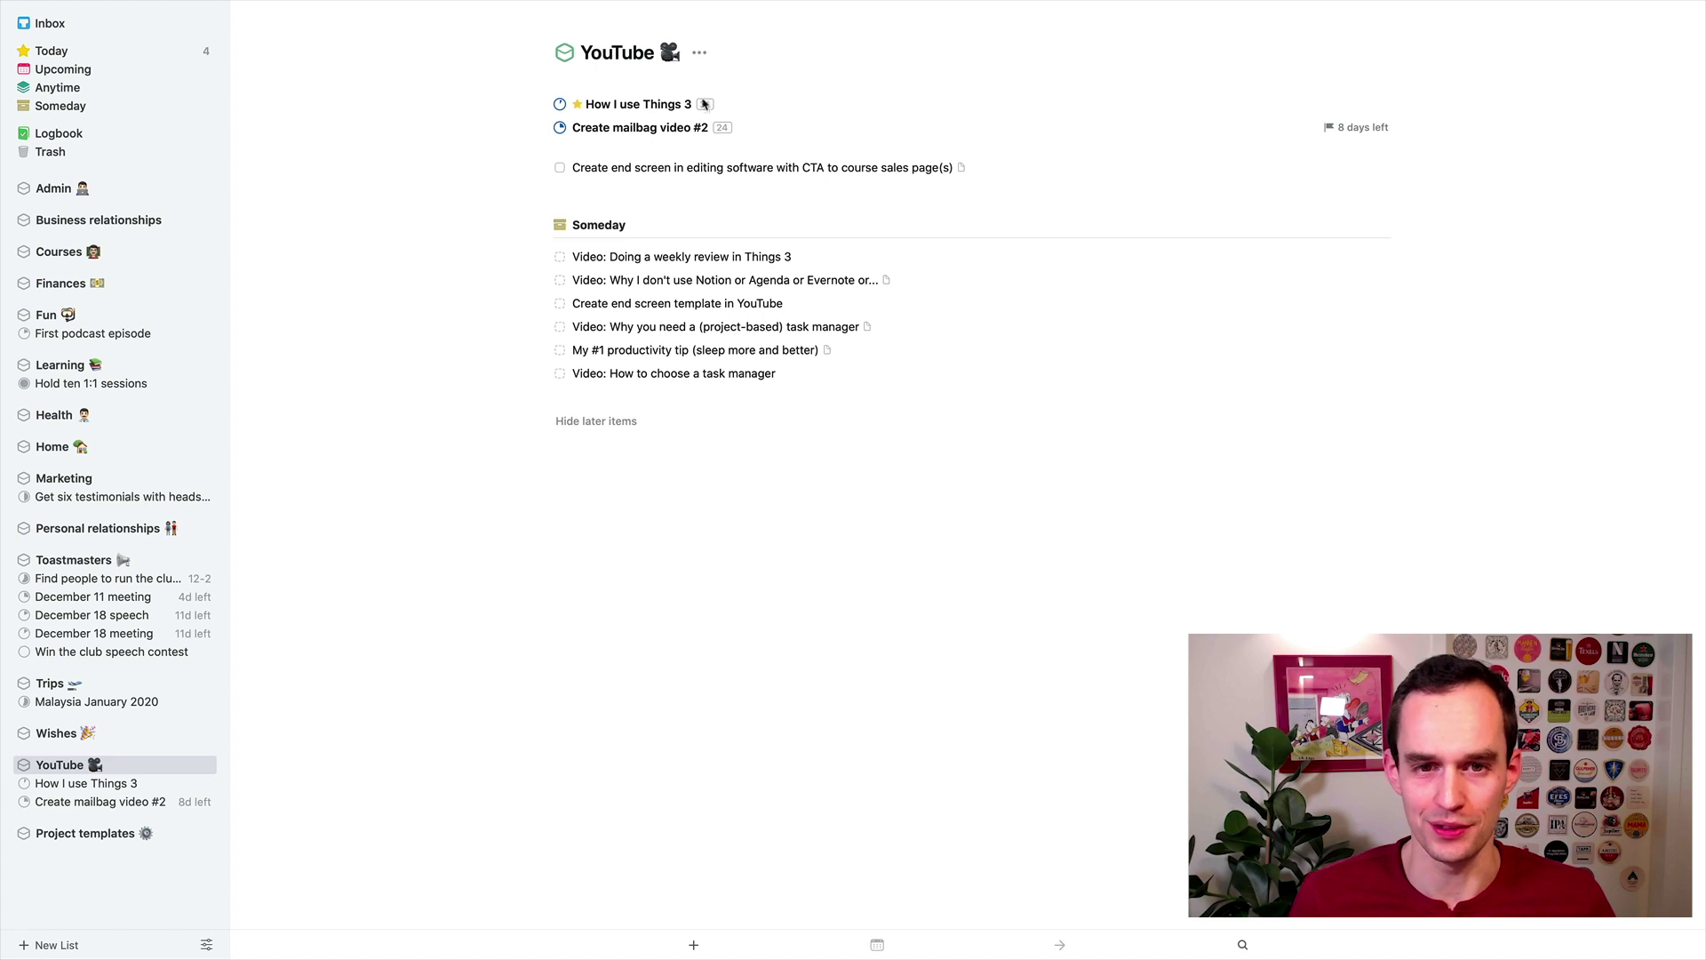
pyautogui.click(93, 804)
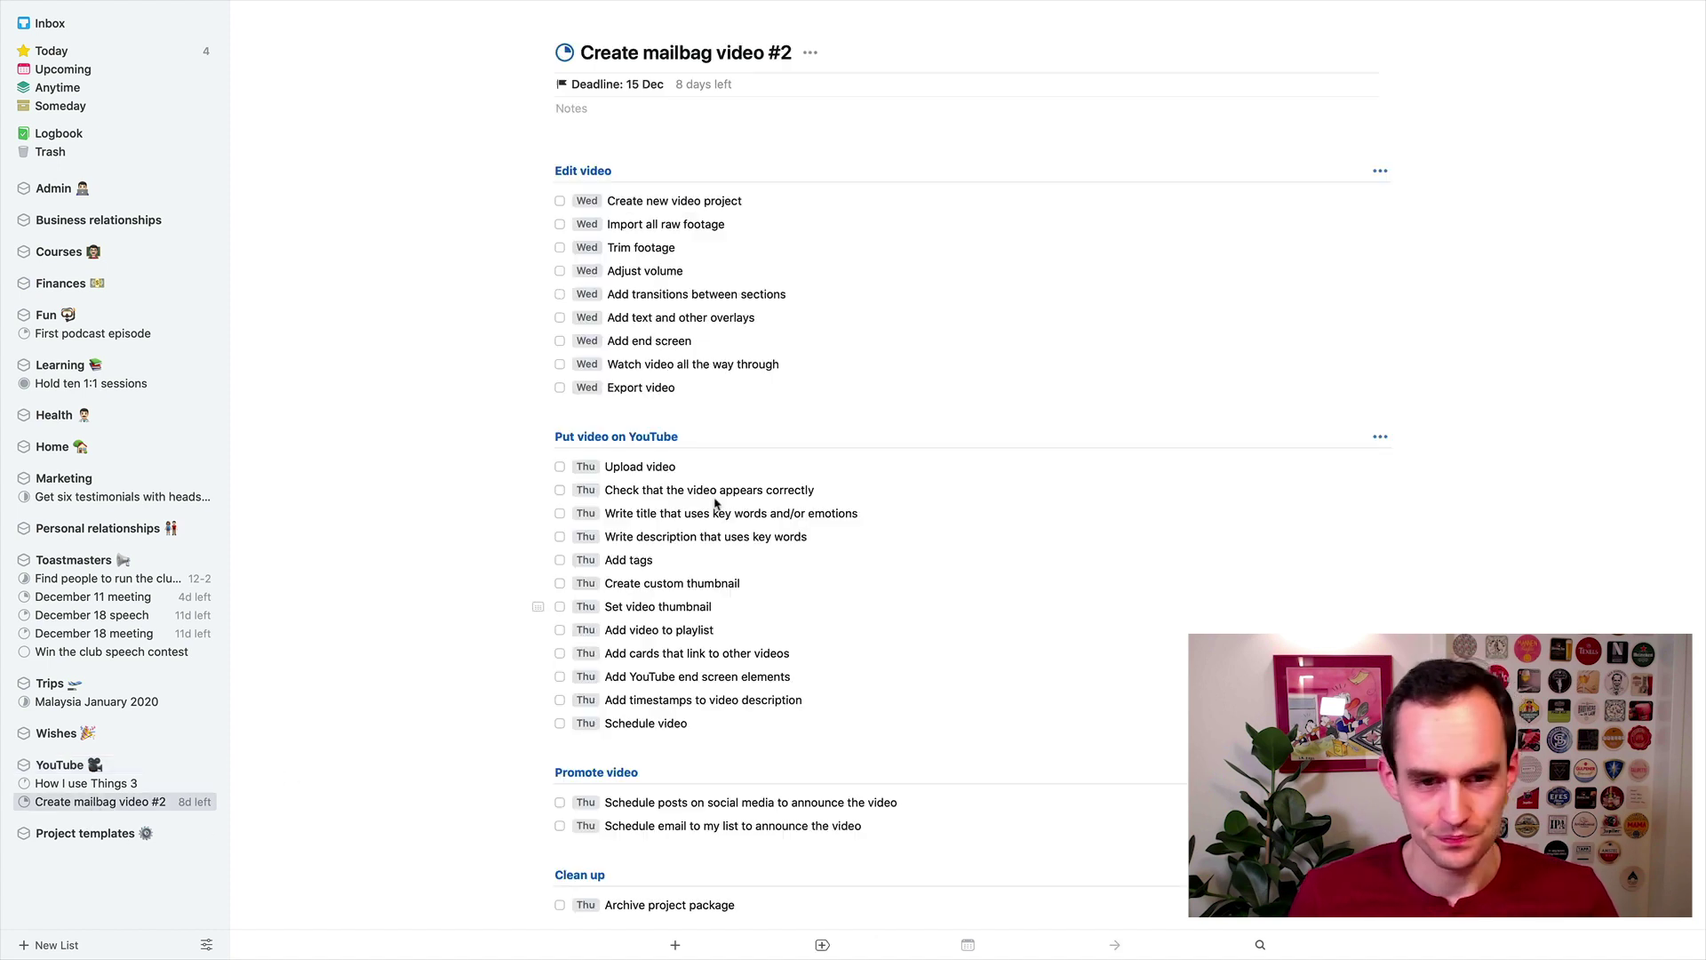